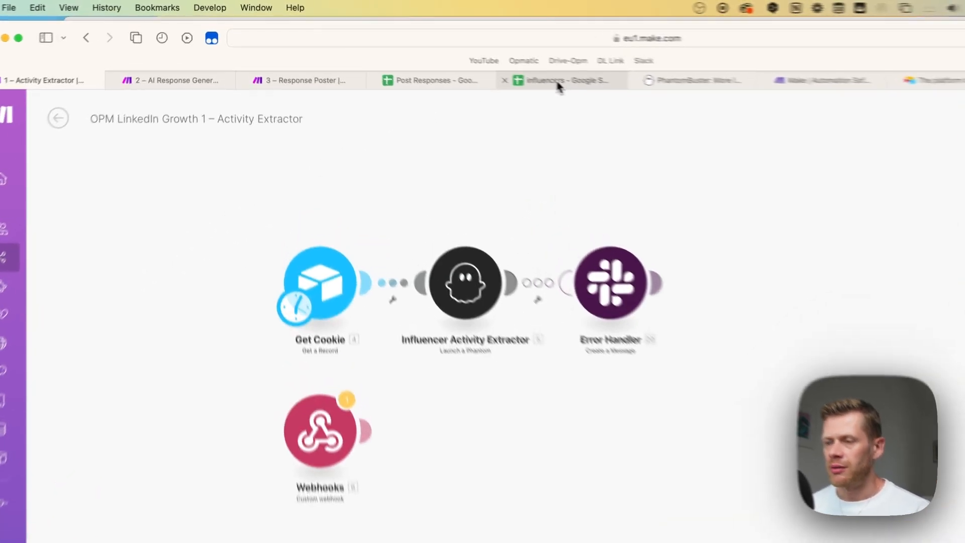
Step: Open the LinkedIn influencers spreadsheet and examine its Name and LI Profile columns
{"action": "left_click", "coordinate": [473, 60]}
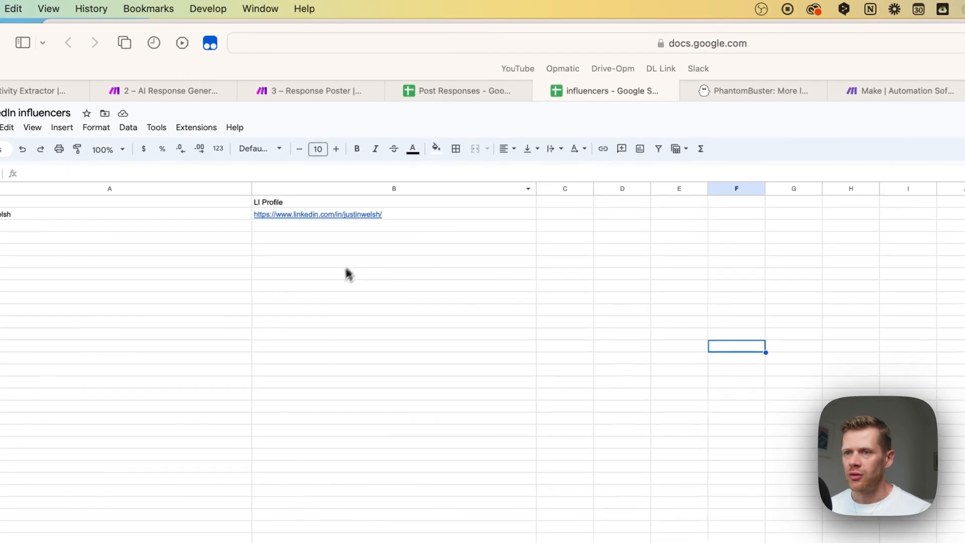
{"action": "left_click", "coordinate": [347, 274]}
{"action": "left_click", "coordinate": [490, 217]}
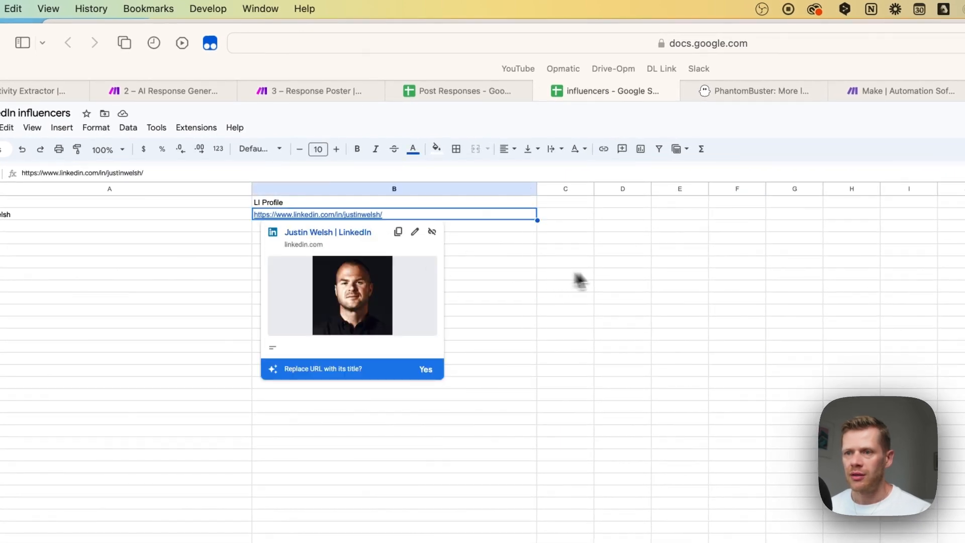
{"action": "left_click", "coordinate": [176, 229]}
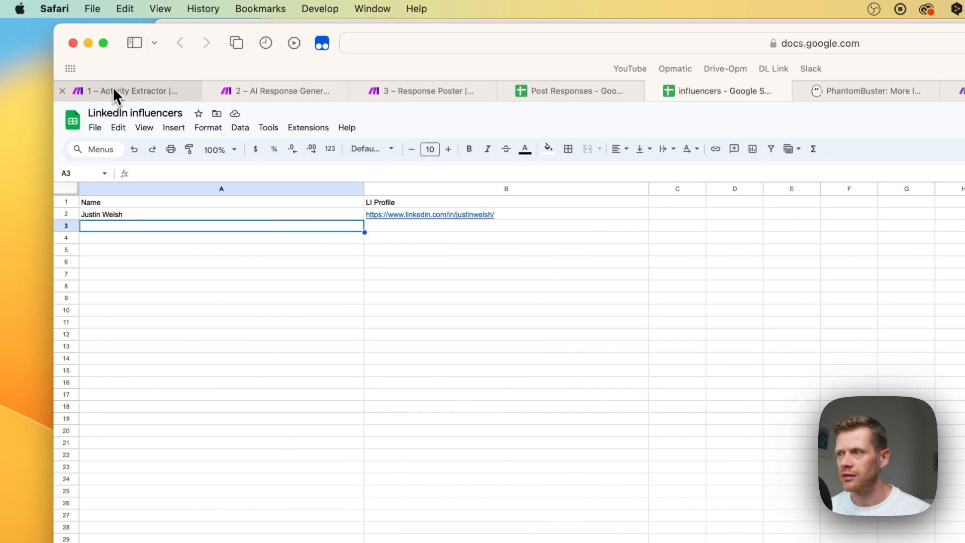
Step: Look at the Activity Extractor scenario and the Post Responses spreadsheet
{"action": "left_click", "coordinate": [113, 92]}
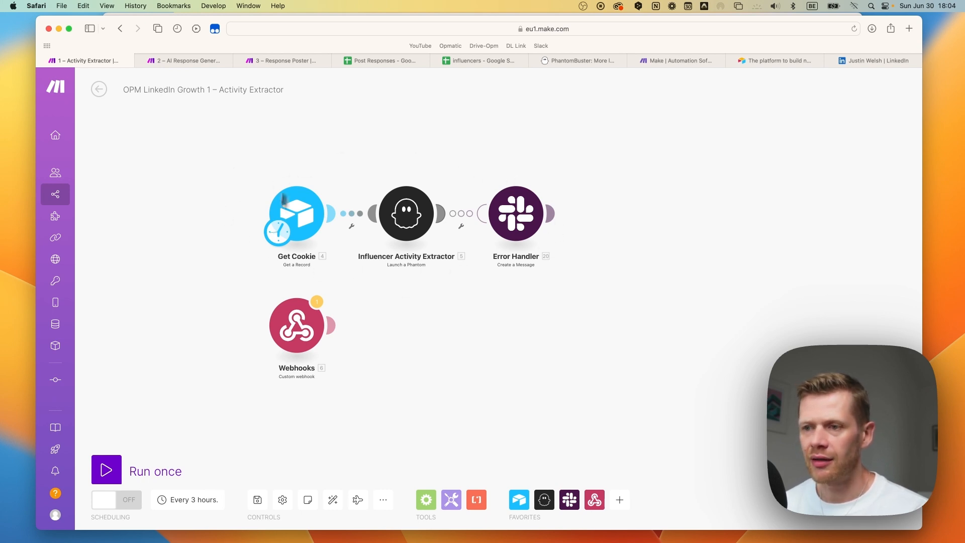
{"action": "mouse_move", "coordinate": [179, 59]}
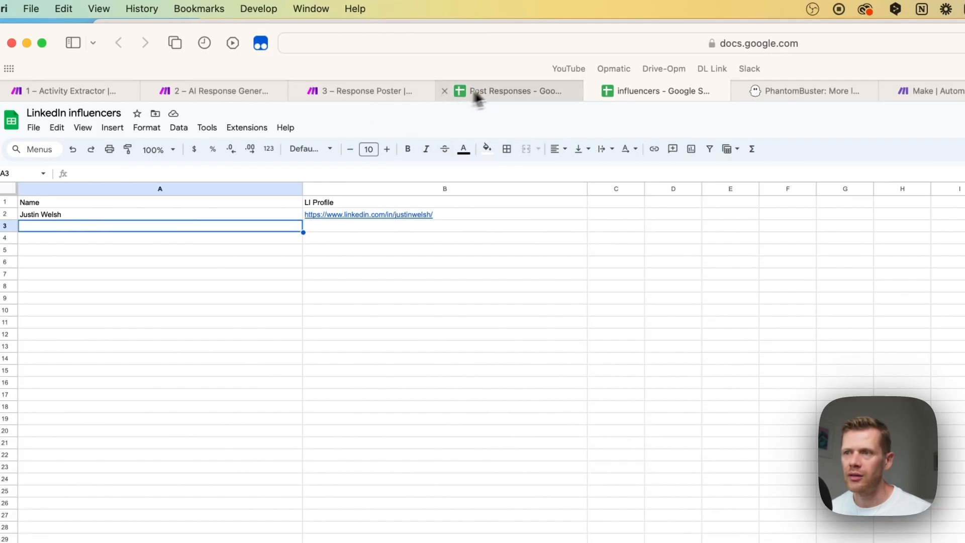
{"action": "left_click", "coordinate": [477, 93]}
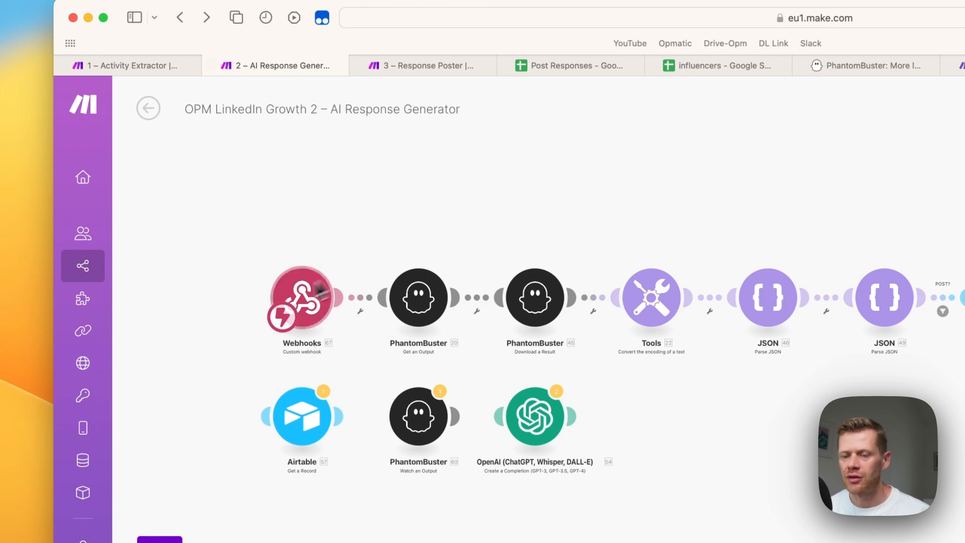
Step: Review the AI Response Generator scenario's module chain from the webhook to Google Sheets, and open the Post Responses spreadsheet
{"action": "scroll", "coordinate": [479, 346], "scroll_direction": "up", "scroll_amount": 1}
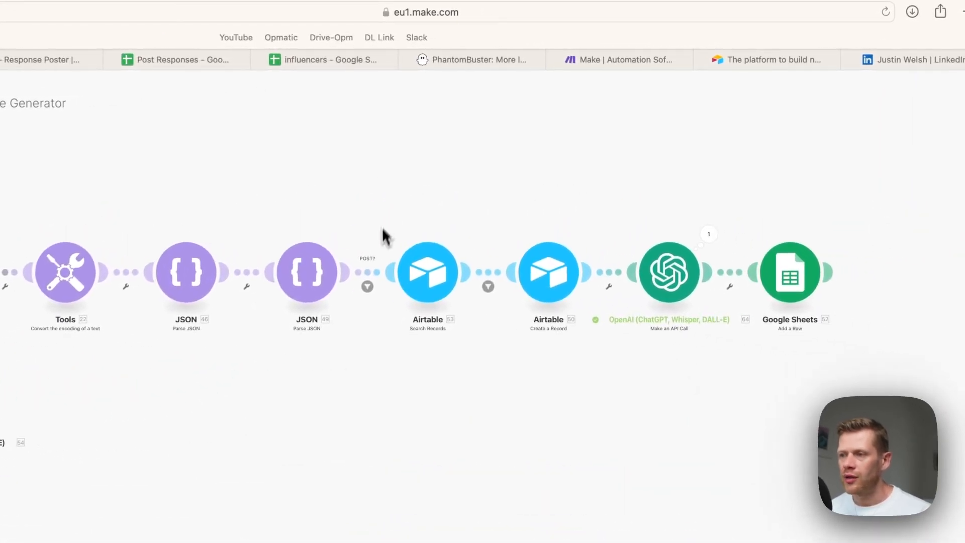
{"action": "scroll", "coordinate": [397, 252], "scroll_direction": "down", "scroll_amount": 1}
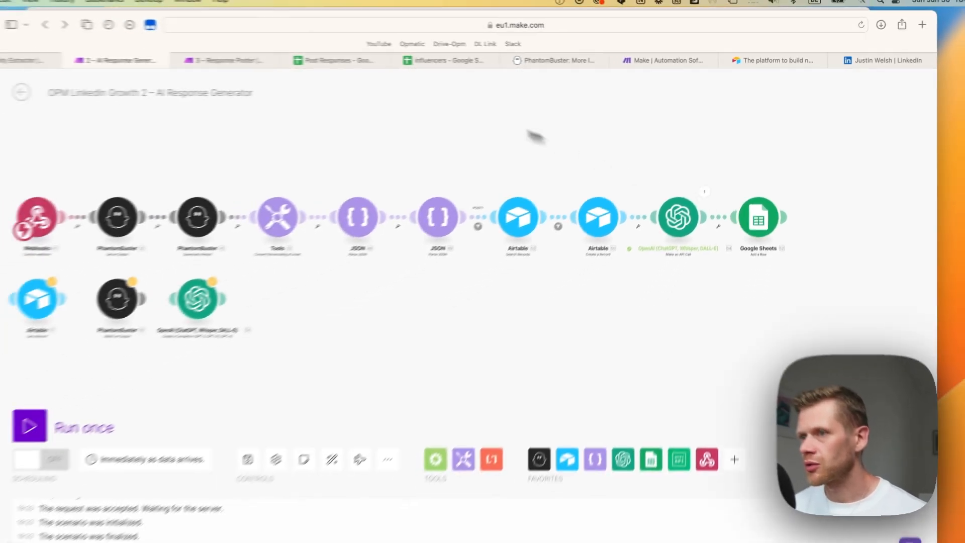
{"action": "left_click", "coordinate": [382, 66]}
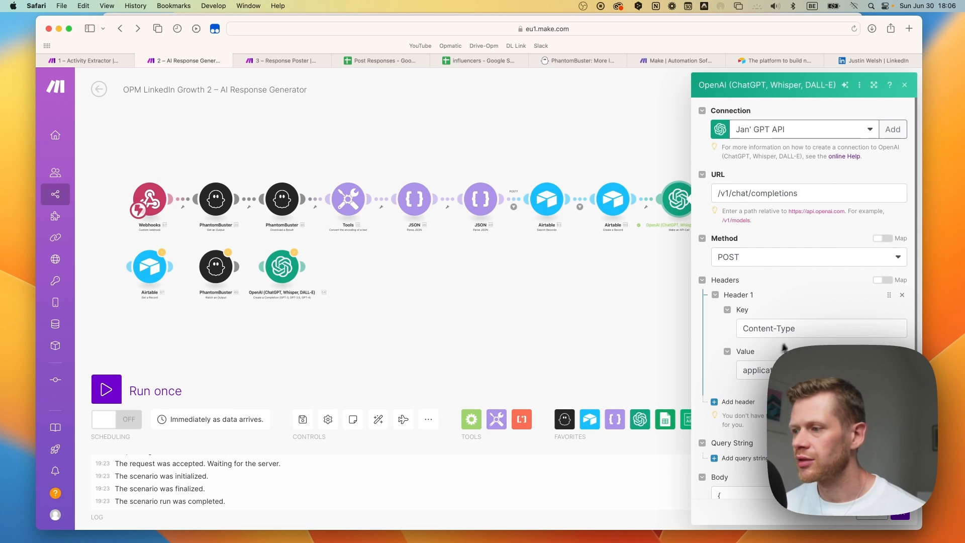
Step: Examine the OpenAI API call module's settings, including the headers and the gpt-4o prompt in the body, and close it
{"action": "scroll", "coordinate": [795, 328], "scroll_direction": "down", "scroll_amount": 2}
{"action": "scroll", "coordinate": [795, 328], "scroll_direction": "down", "scroll_amount": 1}
{"action": "scroll", "coordinate": [795, 328], "scroll_direction": "up", "scroll_amount": 2}
{"action": "scroll", "coordinate": [764, 246], "scroll_direction": "down", "scroll_amount": 2}
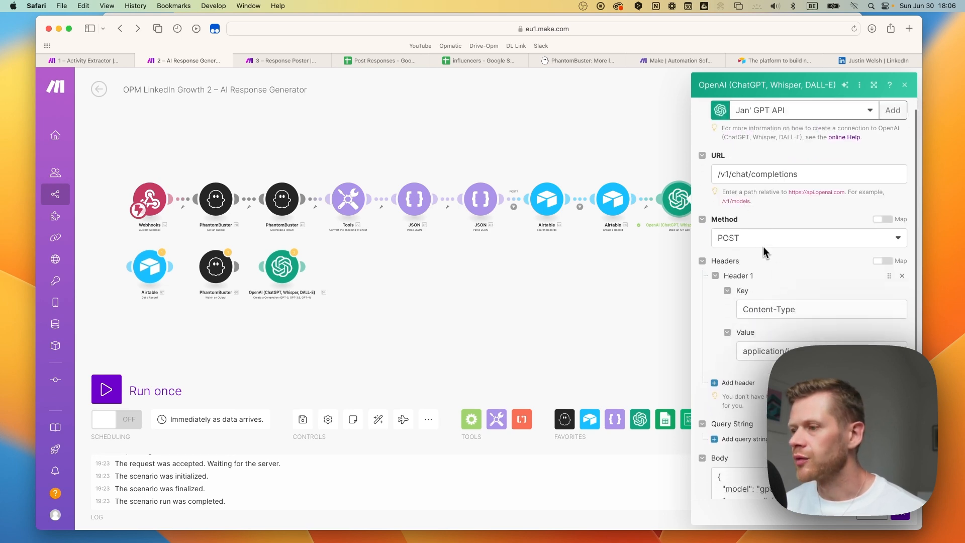
{"action": "scroll", "coordinate": [764, 246], "scroll_direction": "down", "scroll_amount": 5}
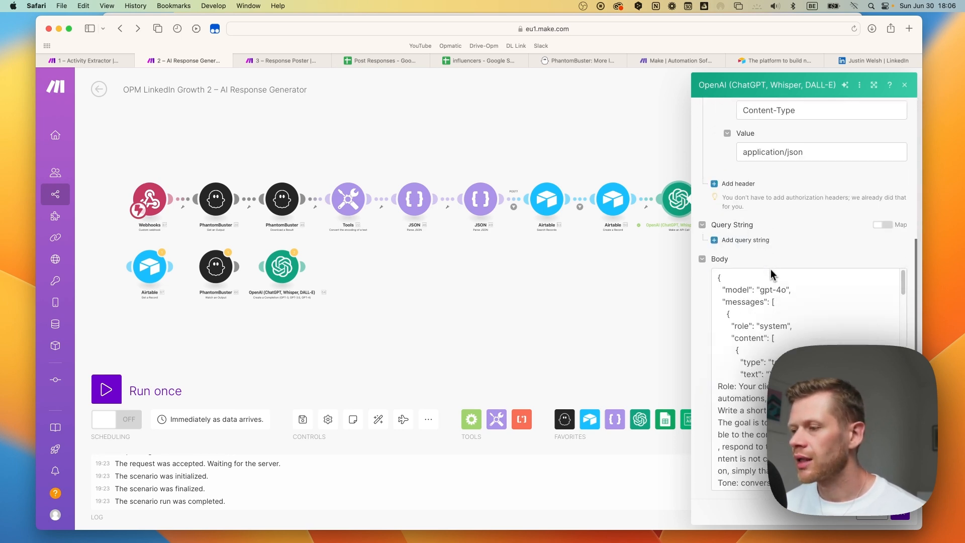
{"action": "scroll", "coordinate": [788, 296], "scroll_direction": "down", "scroll_amount": 10}
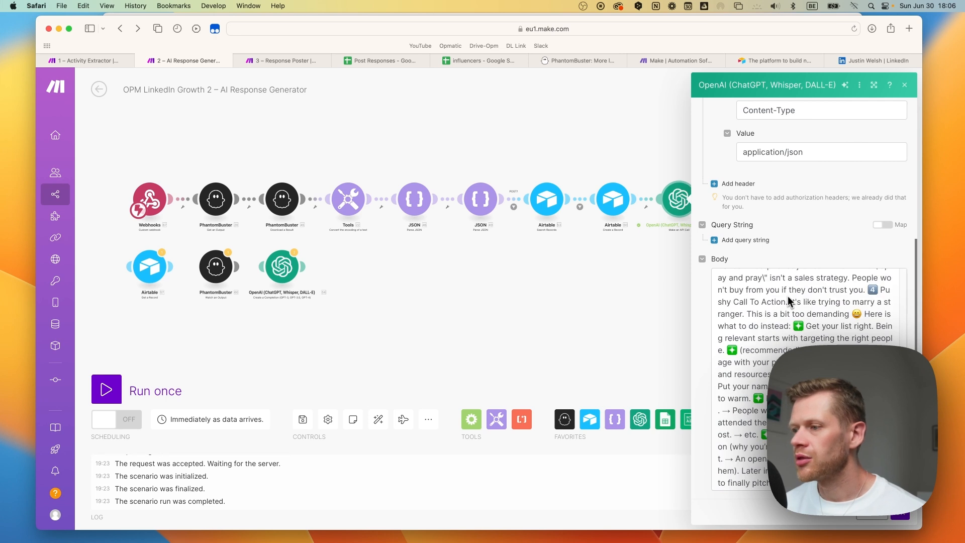
{"action": "left_click", "coordinate": [659, 222]}
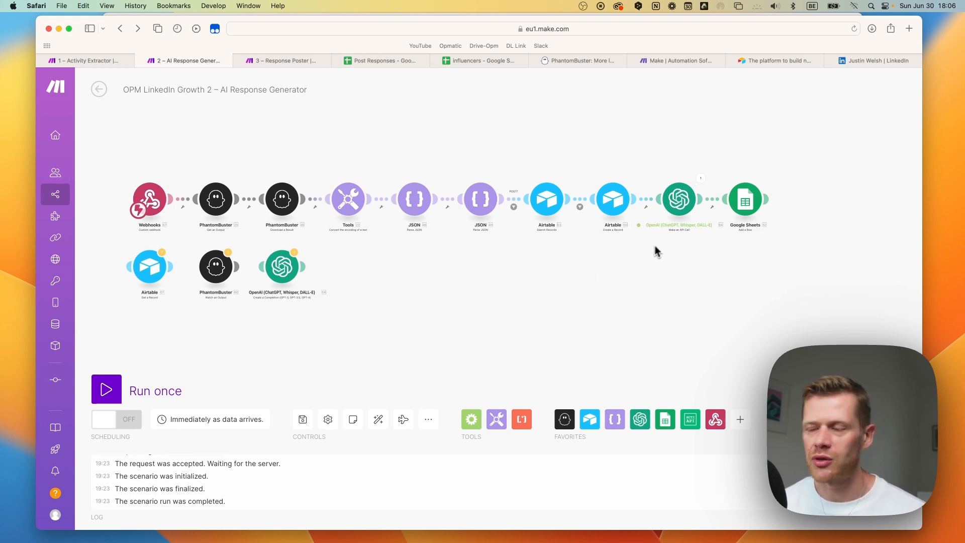
Step: Add an Airtable Get a Record module to the new scenario with the OPM LinkedIn base and the Phantom Data table
{"action": "scroll", "coordinate": [708, 281], "scroll_direction": "down", "scroll_amount": 1}
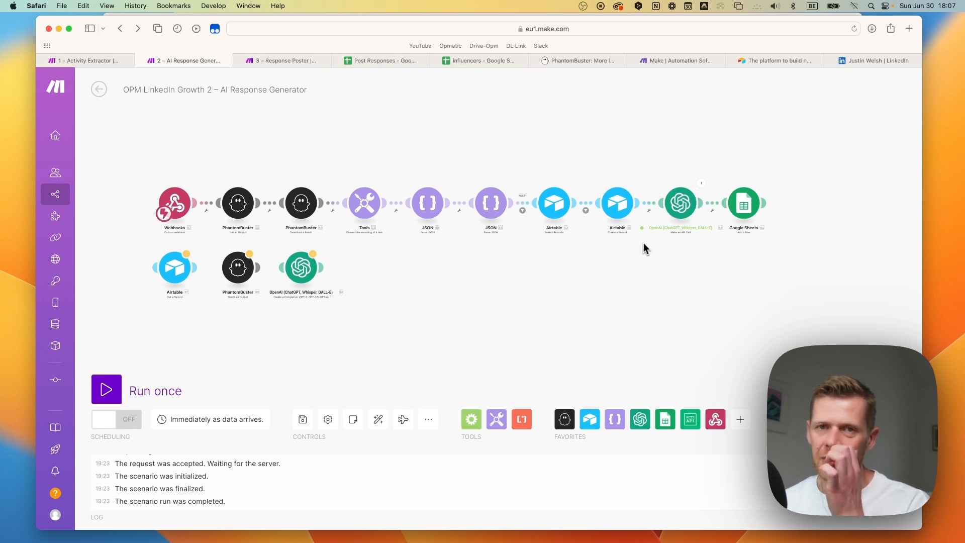
{"action": "key", "text": "ctrl+Tab"}
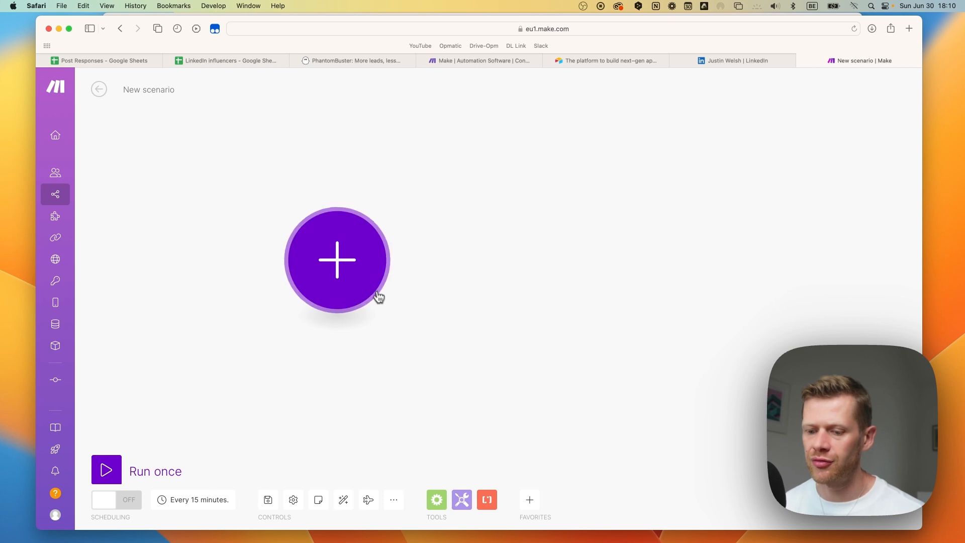
{"action": "left_click", "coordinate": [364, 285]}
{"action": "left_click", "coordinate": [472, 272]}
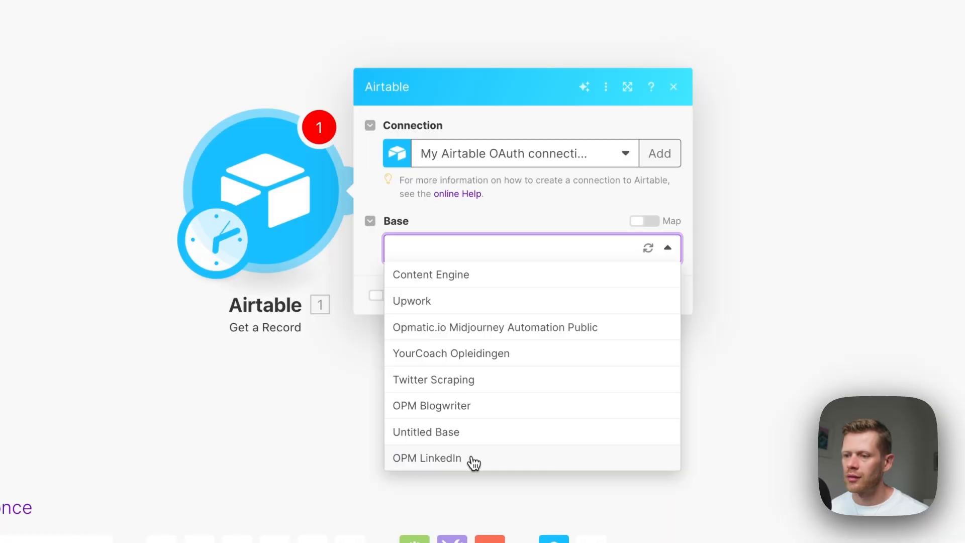
{"action": "left_click", "coordinate": [470, 460]}
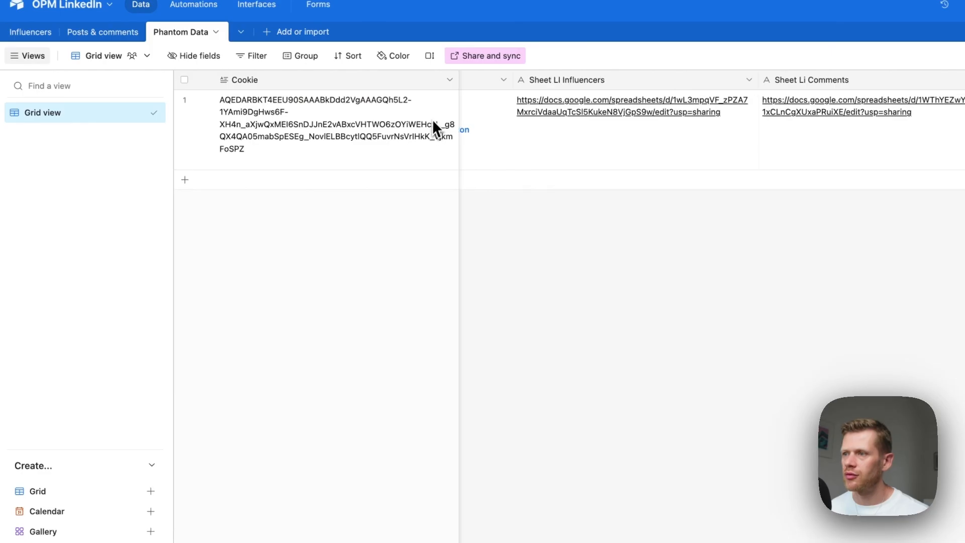
{"action": "scroll", "coordinate": [671, 134], "scroll_direction": "right", "scroll_amount": 5}
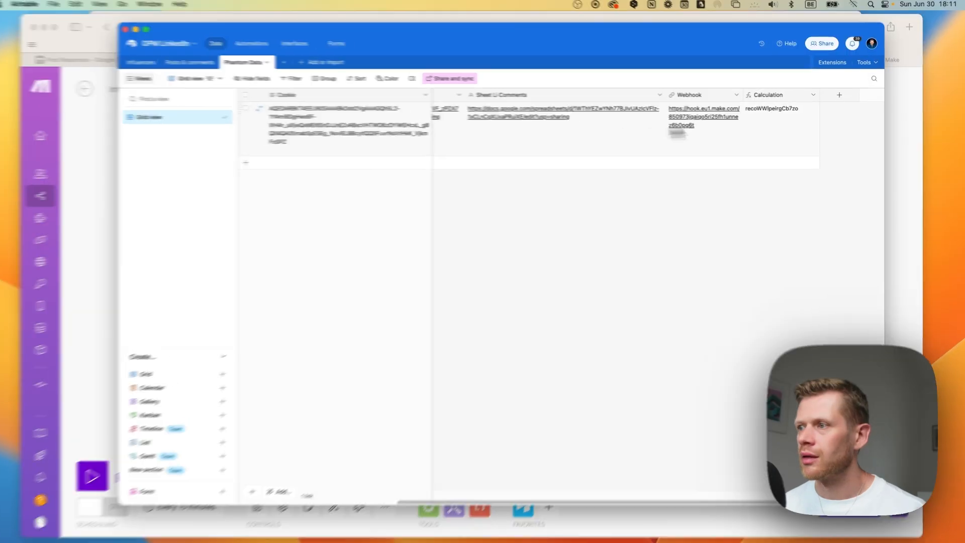
{"action": "left_click", "coordinate": [727, 142]}
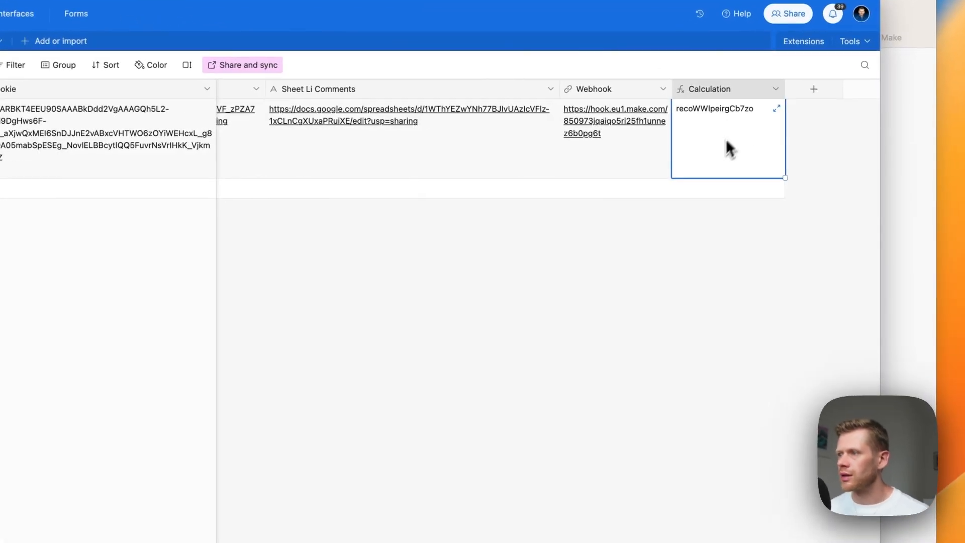
{"action": "right_click", "coordinate": [740, 93]}
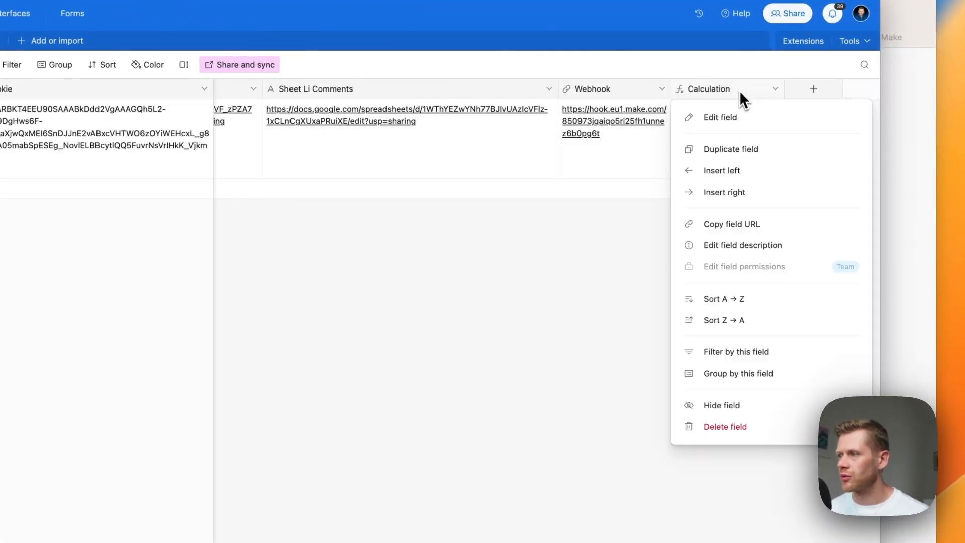
{"action": "left_click", "coordinate": [740, 90]}
{"action": "right_click", "coordinate": [740, 90]}
{"action": "left_click", "coordinate": [742, 117]}
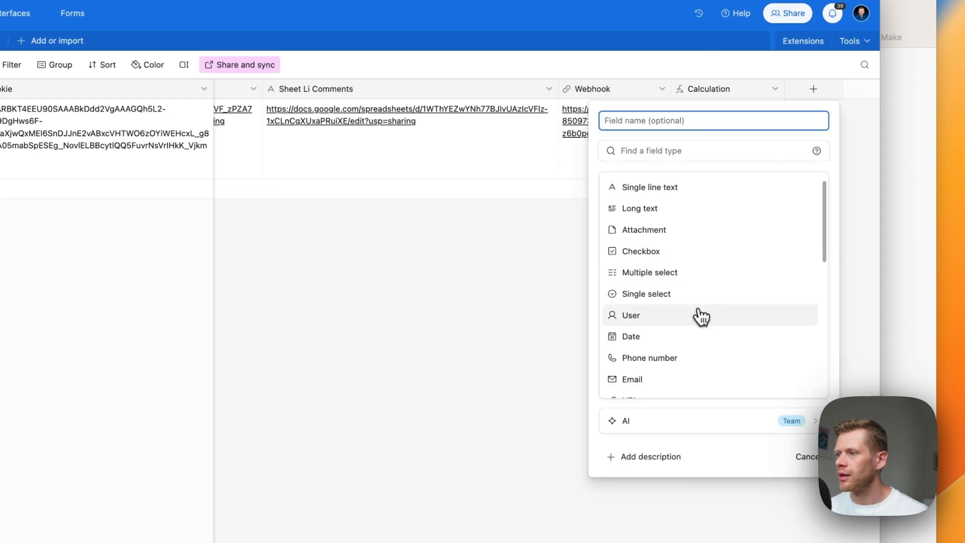
{"action": "scroll", "coordinate": [700, 315], "scroll_direction": "down", "scroll_amount": 5}
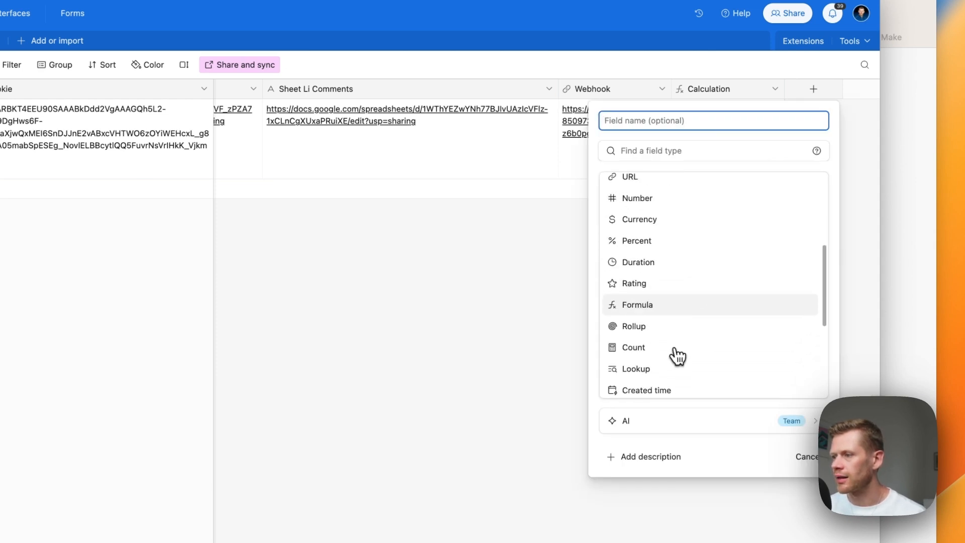
{"action": "key", "text": "Escape"}
Step: Open the Calculation field's formula settings in Airtable, save them, and copy the record's Calculation value
{"action": "double_click", "coordinate": [707, 92]}
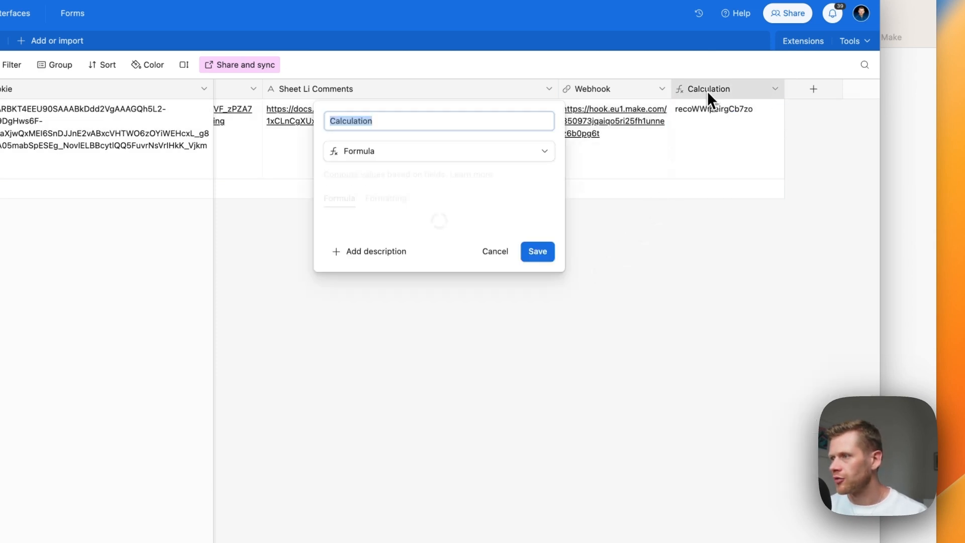
{"action": "left_click", "coordinate": [380, 221]}
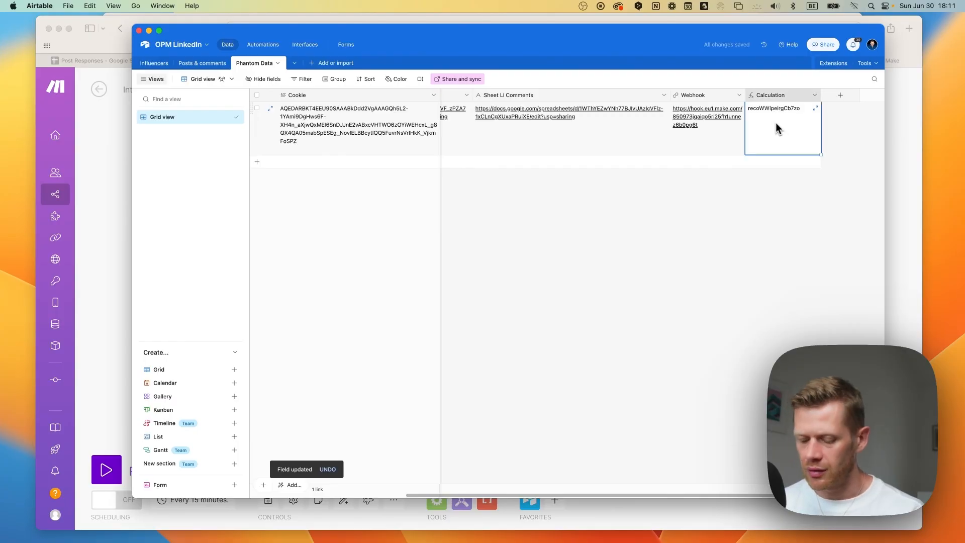
{"action": "key", "text": "super+c"}
{"action": "key", "text": "super+Tab"}
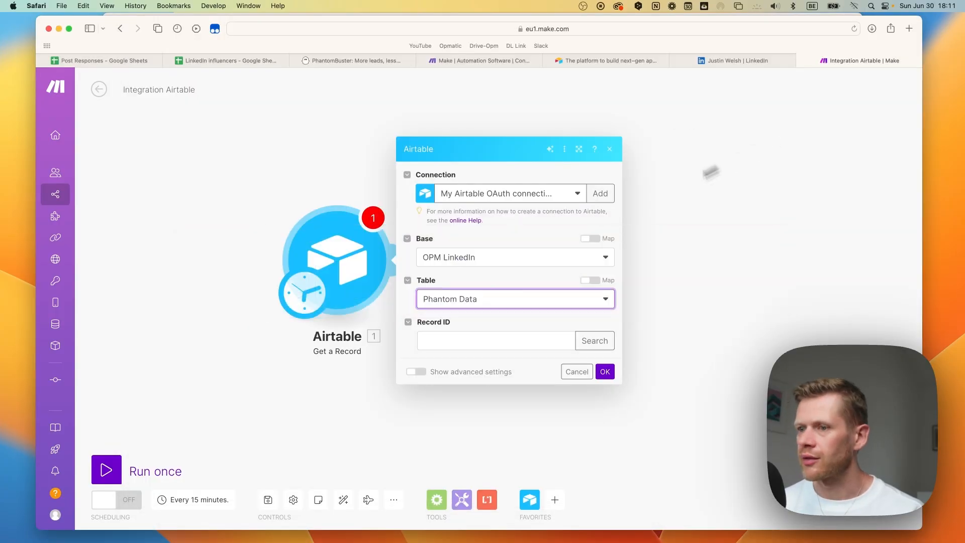
Step: Paste the copied value as the Airtable module's Record ID and confirm the module settings
{"action": "left_click", "coordinate": [495, 341]}
{"action": "key", "text": "super+v"}
{"action": "left_click", "coordinate": [505, 360]}
{"action": "left_click", "coordinate": [605, 373]}
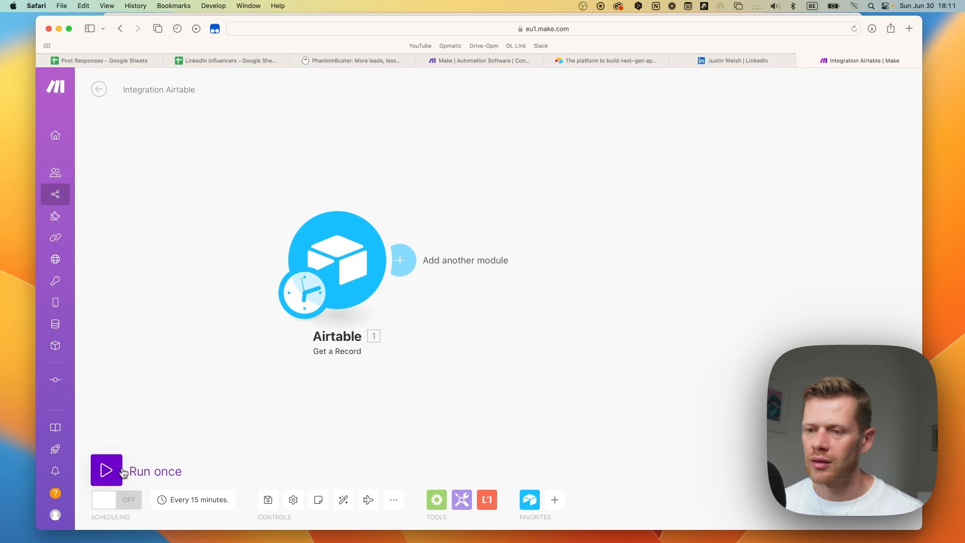
Step: Run the scenario once and inspect the Airtable module's output bundle
{"action": "left_click", "coordinate": [106, 469]}
{"action": "left_click", "coordinate": [511, 219]}
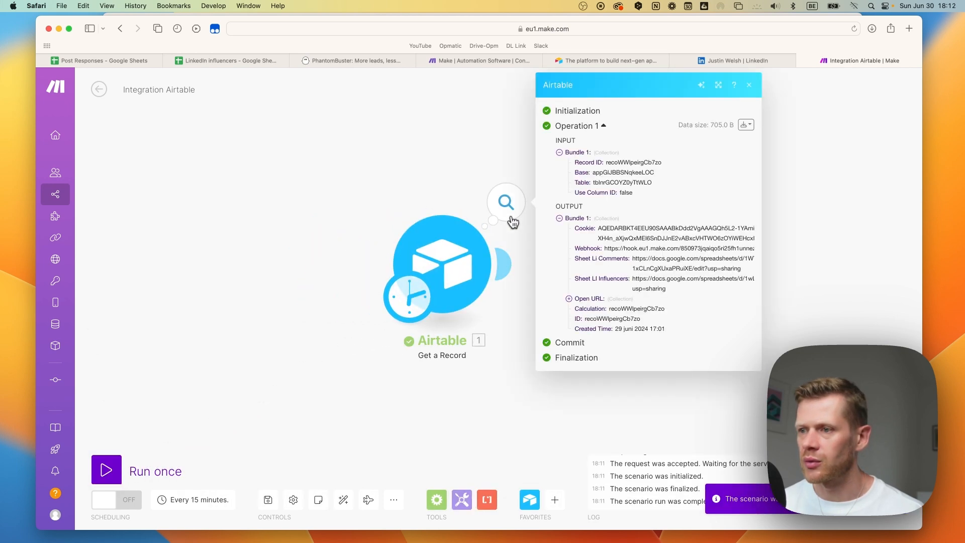
{"action": "left_click", "coordinate": [446, 172]}
{"action": "left_click_drag", "start_coordinate": [503, 156], "coordinate": [416, 148]}
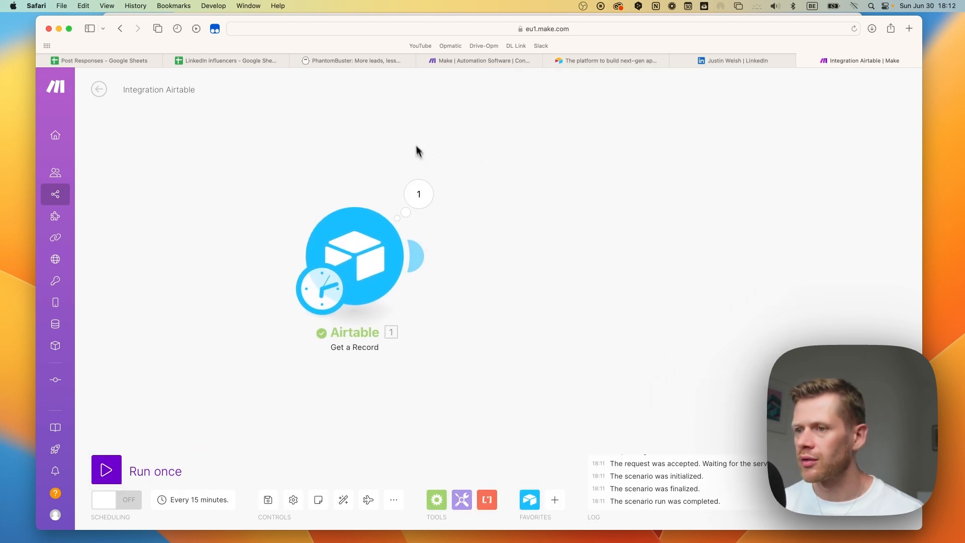
Step: Add a PhantomBuster Launch a Phantom module after the Airtable module
{"action": "left_click", "coordinate": [416, 257]}
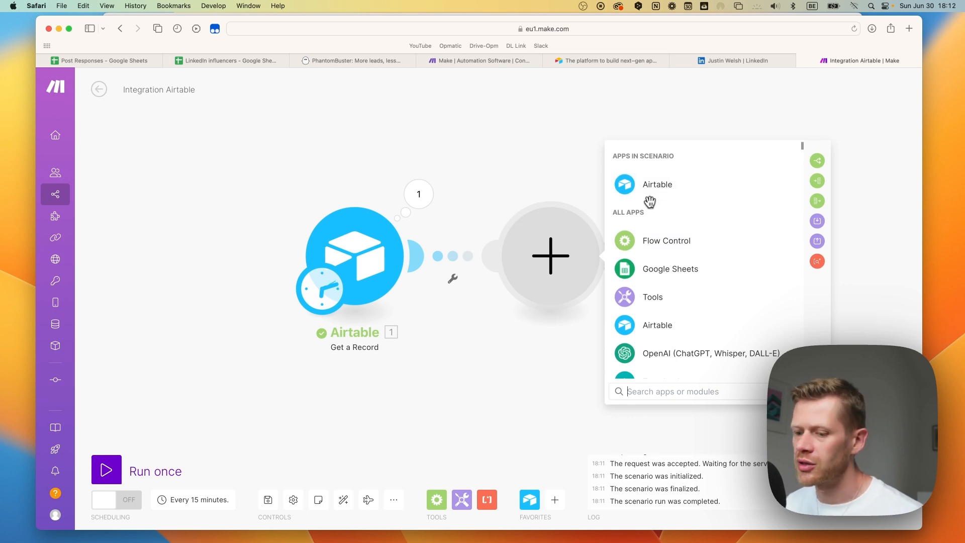
{"action": "type", "text": "phan"}
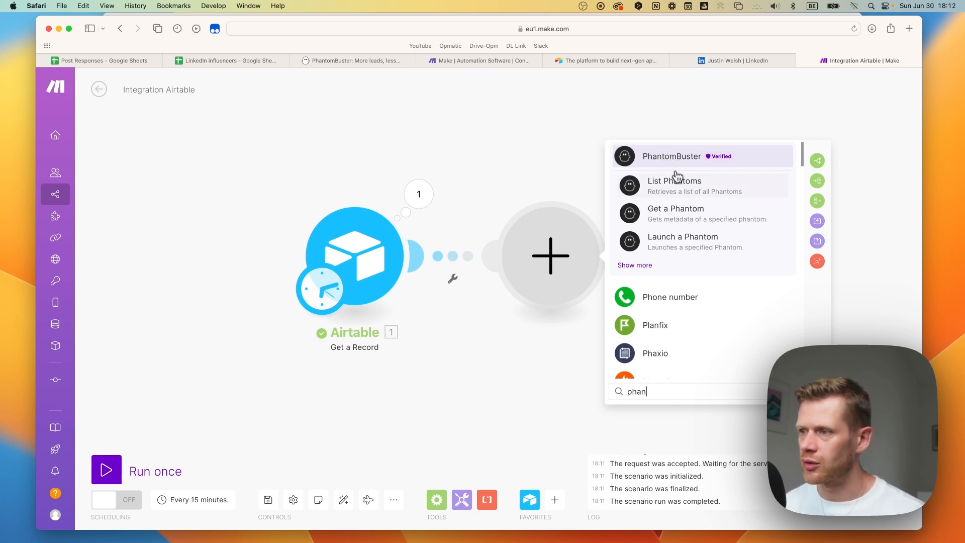
{"action": "left_click", "coordinate": [682, 236]}
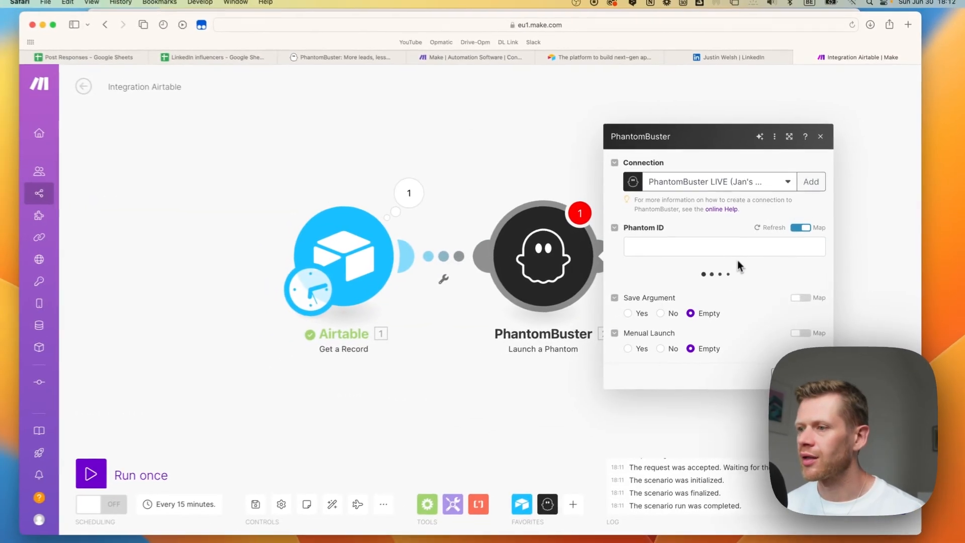
Step: Disable mapping for the Phantom ID and choose LinkedIn Influencer Activity Extractor as the phantom
{"action": "left_click", "coordinate": [724, 233]}
{"action": "left_click", "coordinate": [725, 233]}
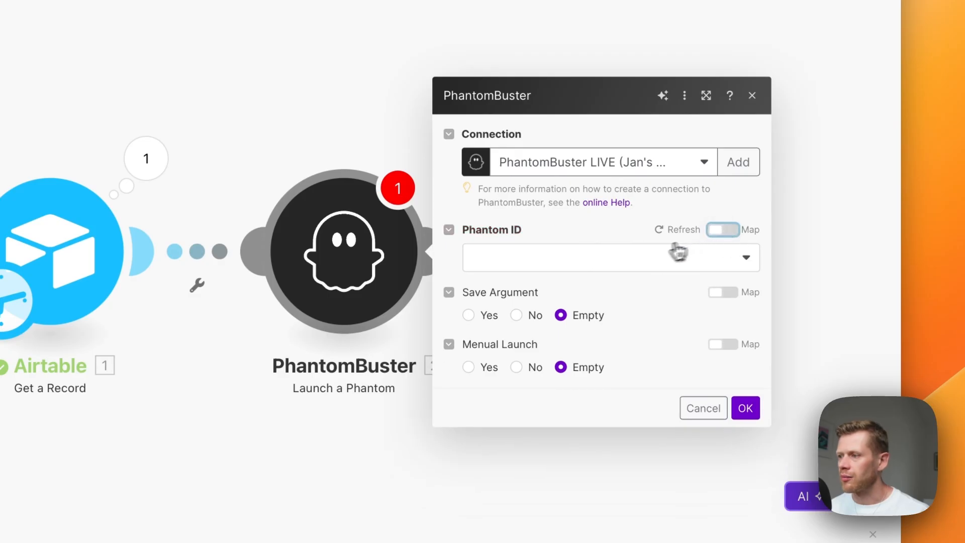
{"action": "left_click", "coordinate": [633, 261]}
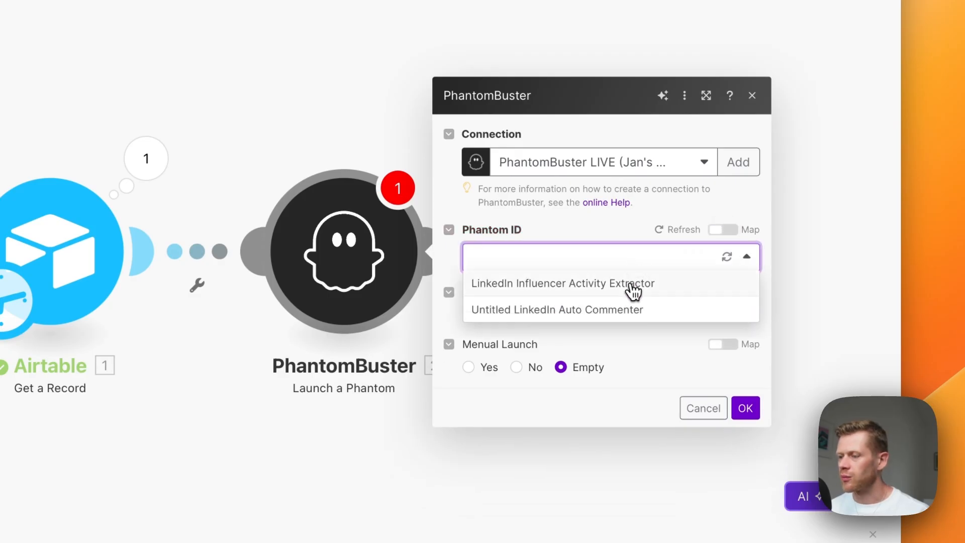
{"action": "left_click", "coordinate": [652, 290]}
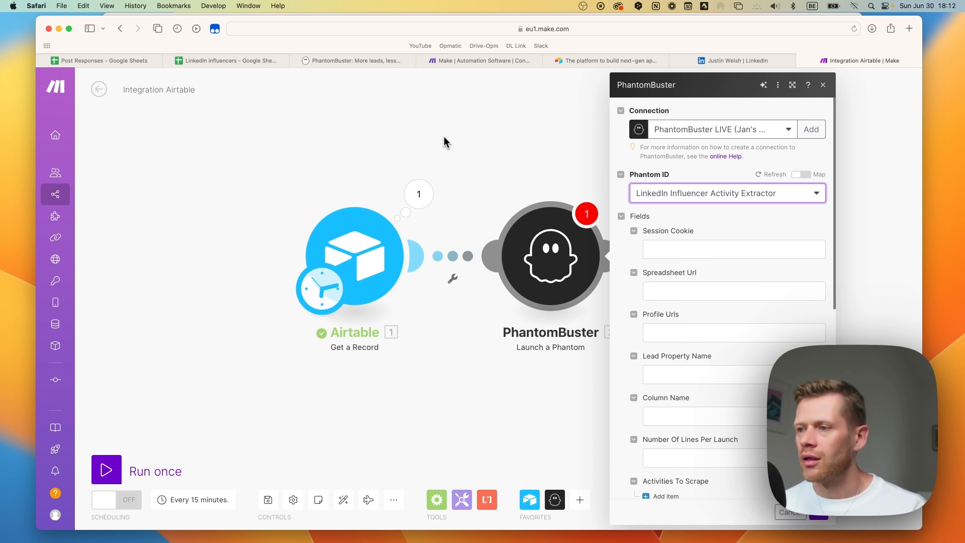
Step: Switch to Chrome to view the LinkedIn Influencer Activity Extractor phantom's launch settings in PhantomBuster
{"action": "key", "text": "super+Tab"}
{"action": "key", "text": "super+Tab"}
{"action": "key", "text": "super+Tab"}
{"action": "key", "text": "super+Tab"}
{"action": "key", "text": "super+Tab"}
{"action": "key", "text": "super+Tab"}
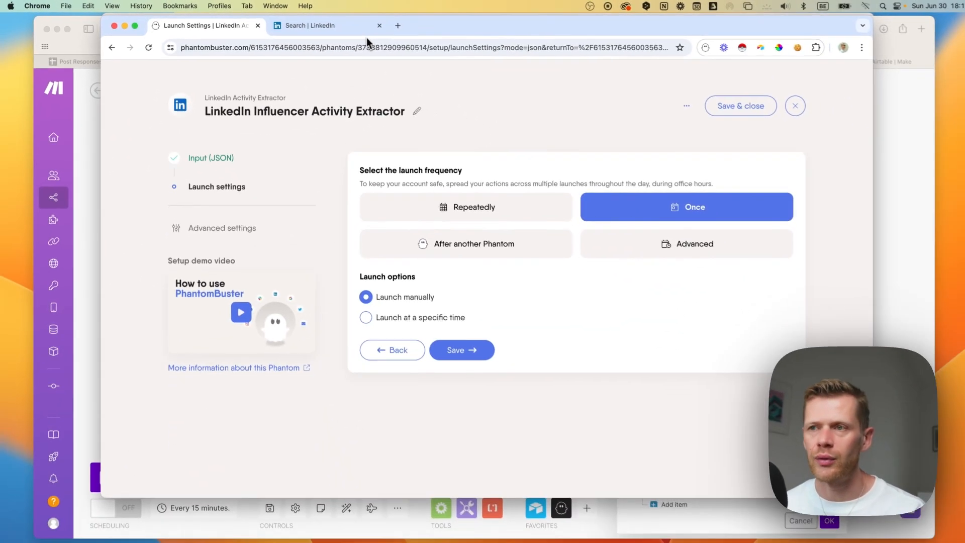
Step: Switch to the LinkedIn search tab and open the developer tools for that page
{"action": "left_click", "coordinate": [352, 29]}
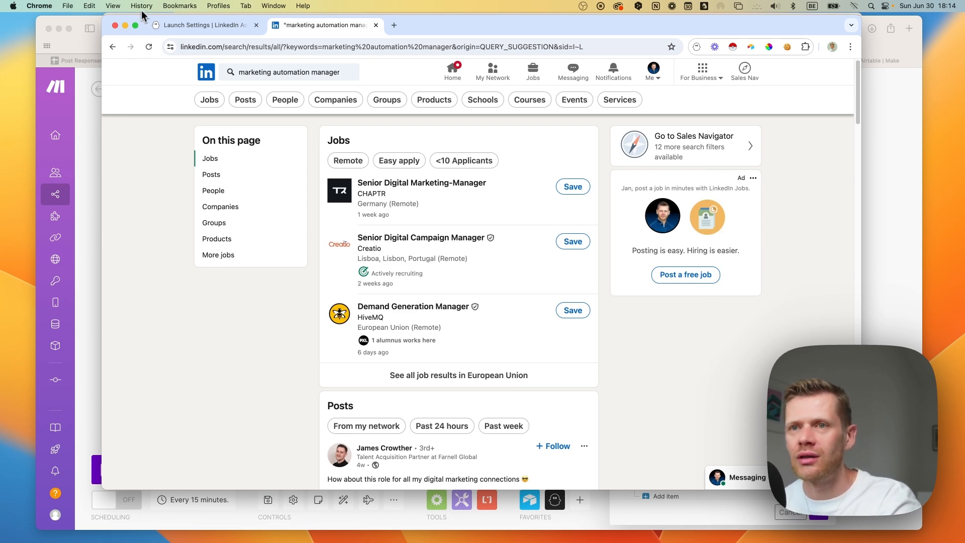
{"action": "left_click", "coordinate": [167, 7]}
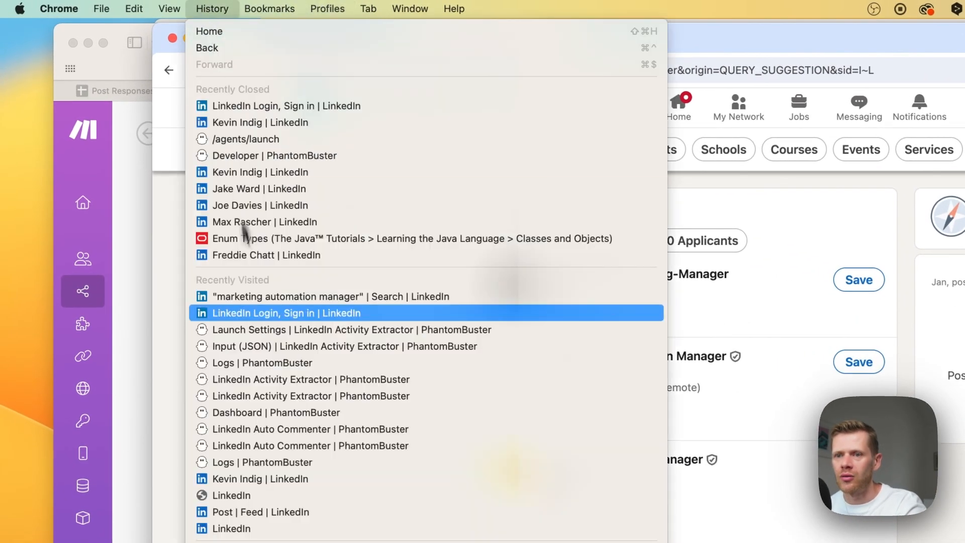
{"action": "mouse_move", "coordinate": [169, 7]}
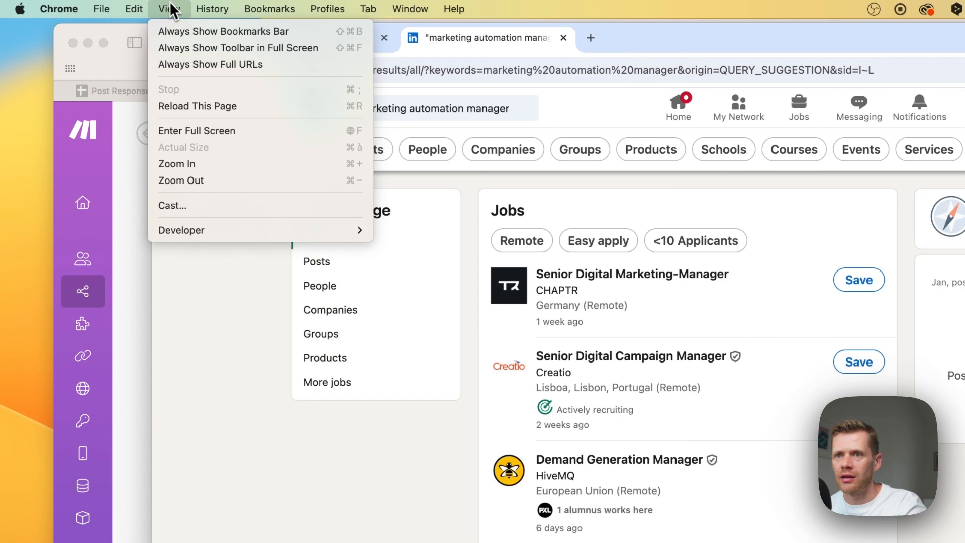
{"action": "mouse_move", "coordinate": [216, 232]}
{"action": "left_click", "coordinate": [416, 247]}
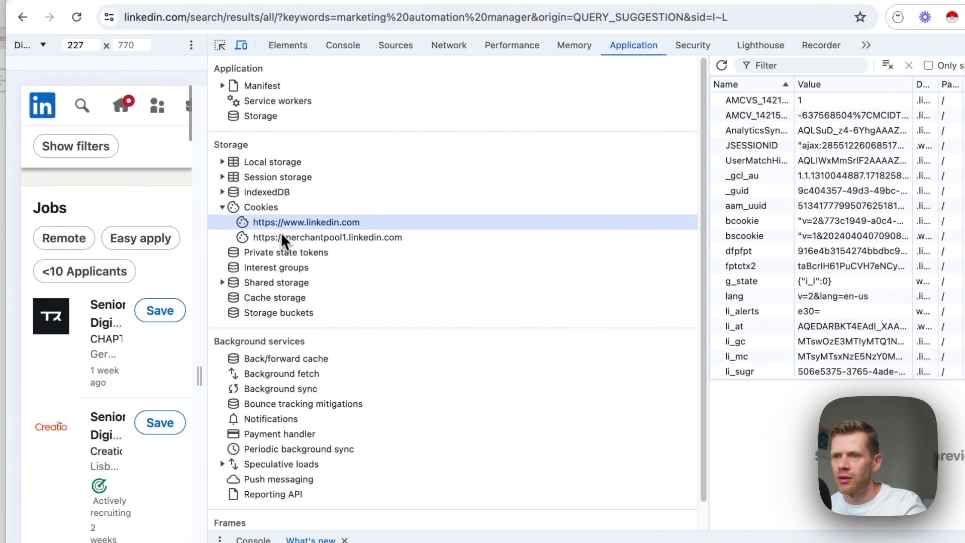
{"action": "left_click", "coordinate": [426, 266]}
{"action": "left_click", "coordinate": [268, 223]}
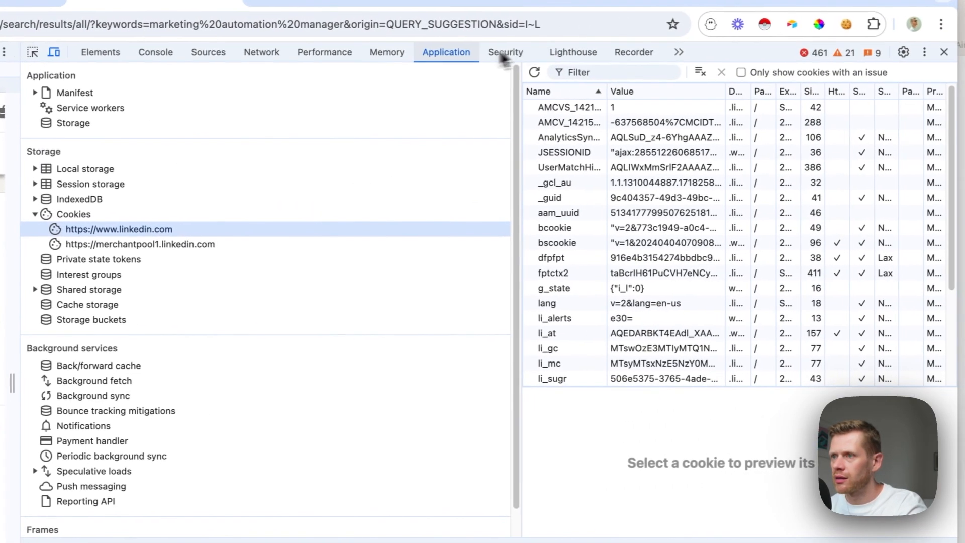
{"action": "scroll", "coordinate": [572, 282], "scroll_direction": "down", "scroll_amount": 1}
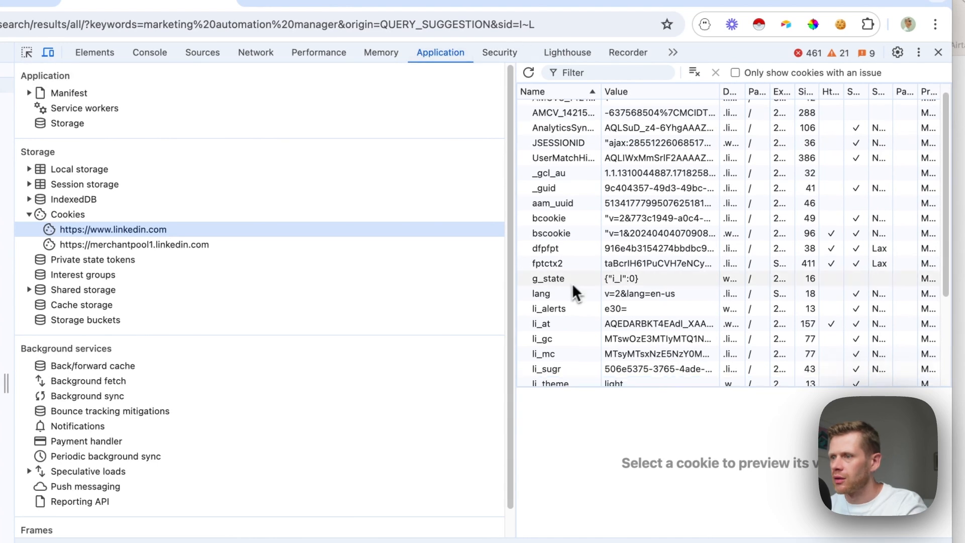
{"action": "left_click", "coordinate": [558, 317]}
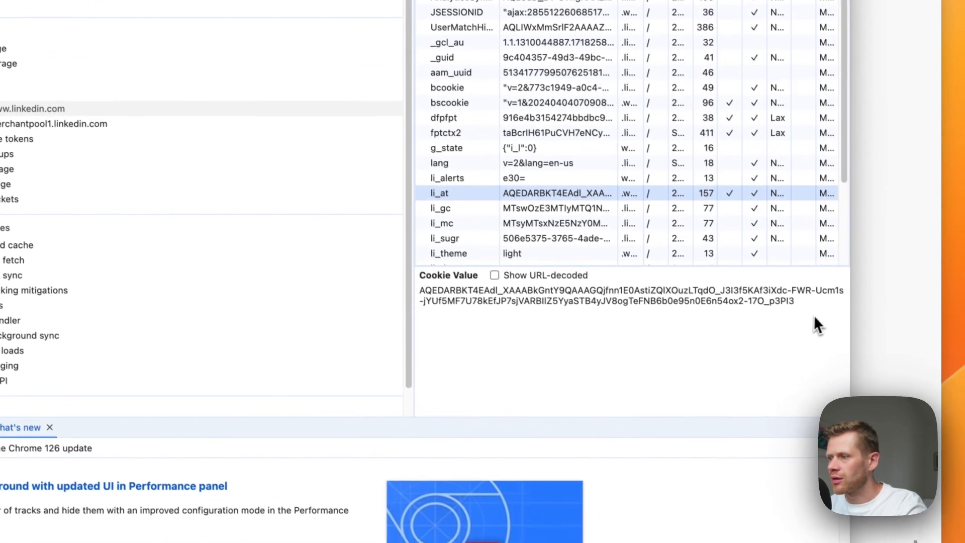
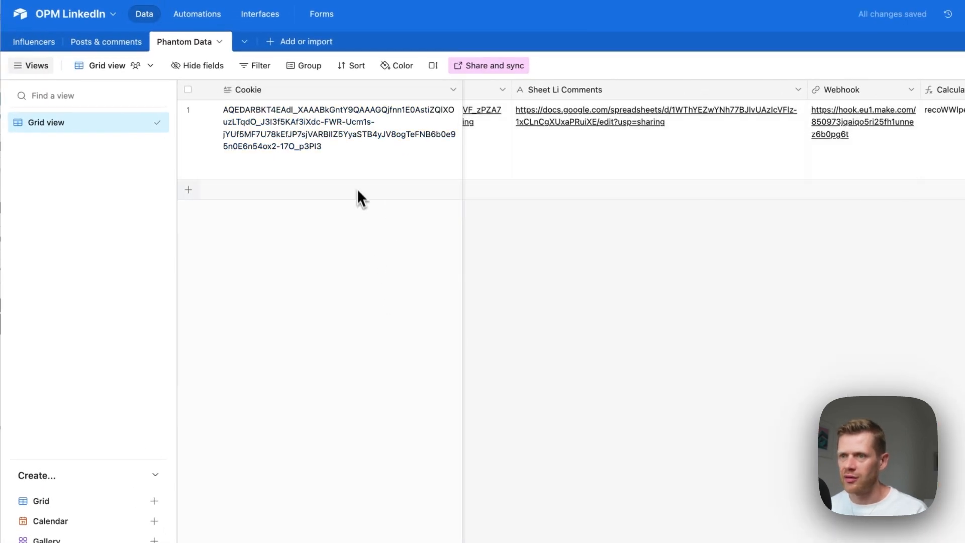
{"action": "scroll", "coordinate": [457, 156], "scroll_direction": "left", "scroll_amount": 5}
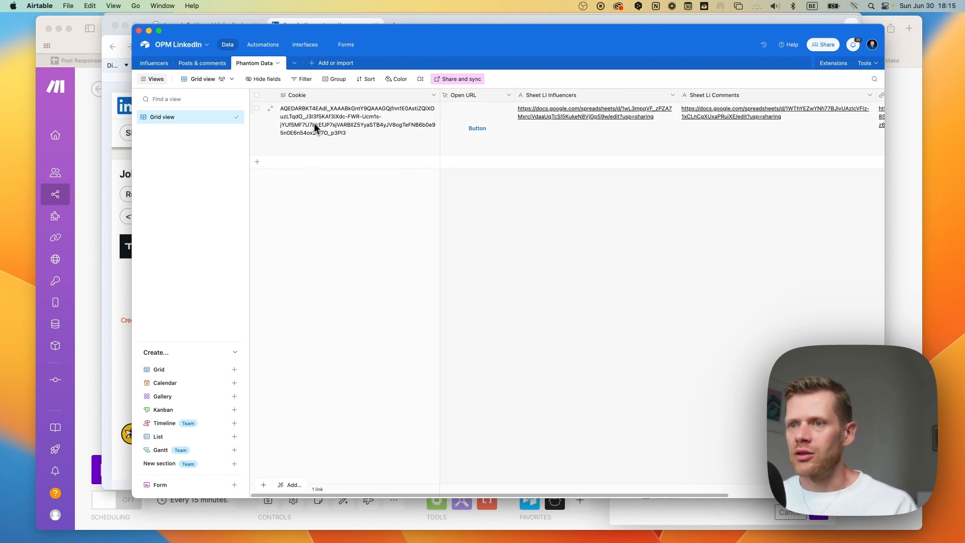
Step: Switch to Chrome, open the LinkedIn Influencer Activity Extractor's setup and change its input from JSON to the guided form
{"action": "key", "text": "super+Tab"}
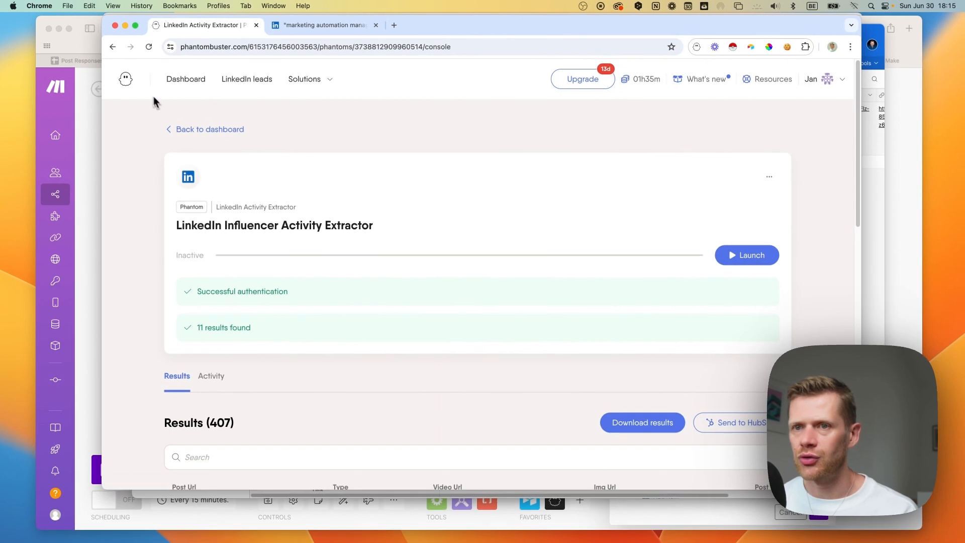
{"action": "scroll", "coordinate": [430, 209], "scroll_direction": "down", "scroll_amount": 1}
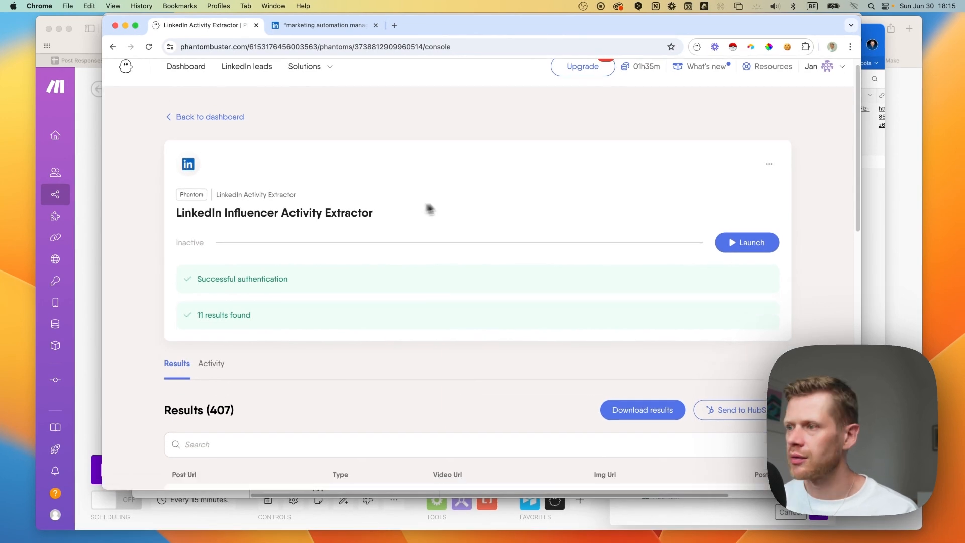
{"action": "scroll", "coordinate": [329, 148], "scroll_direction": "up", "scroll_amount": 1}
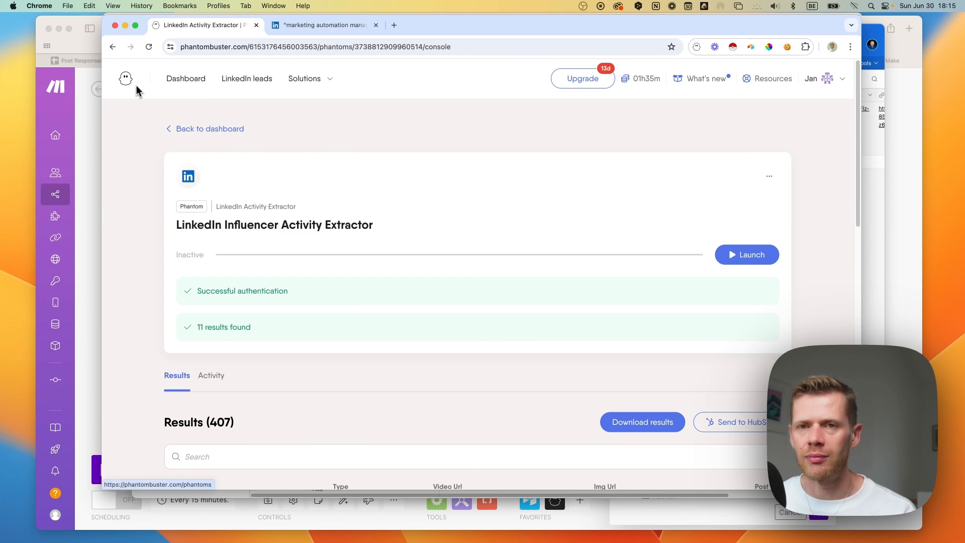
{"action": "left_click", "coordinate": [769, 176]}
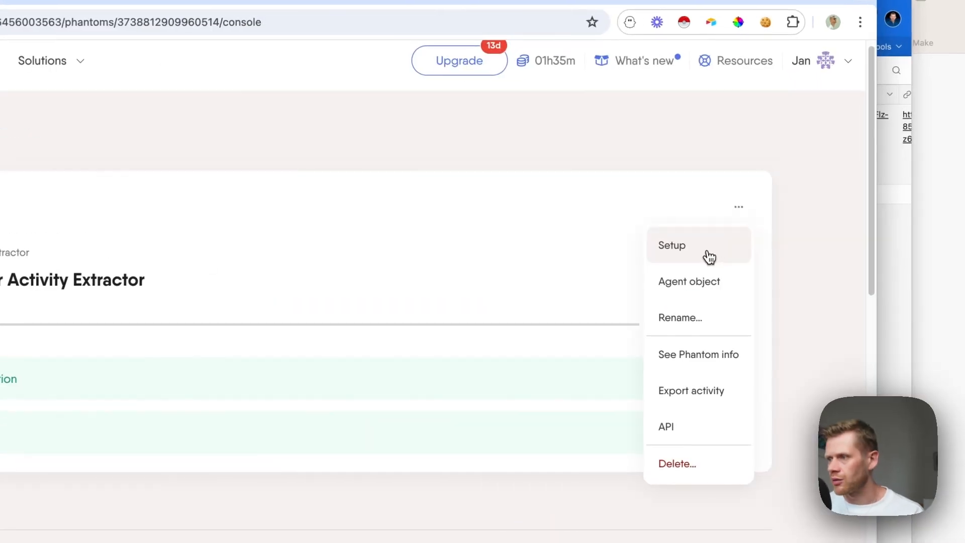
{"action": "left_click", "coordinate": [717, 248]}
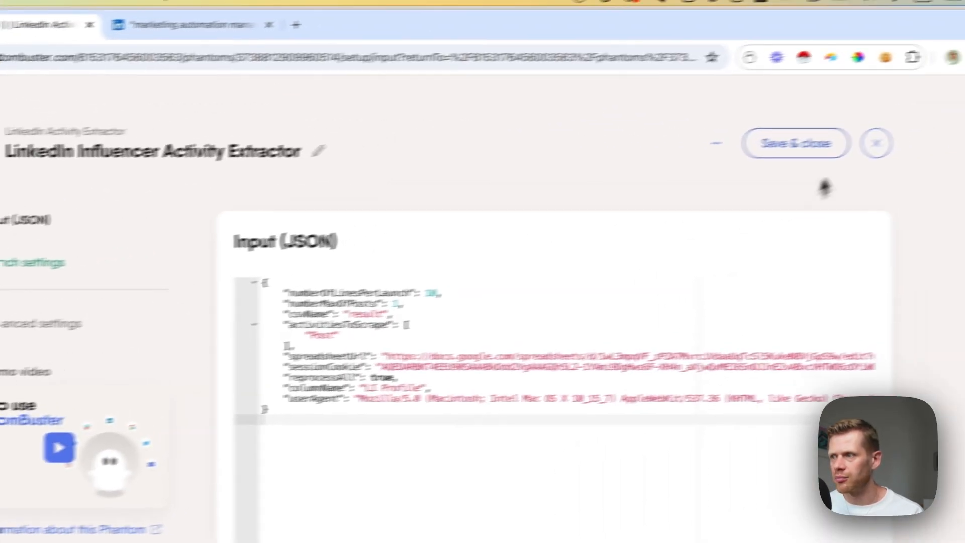
{"action": "left_click", "coordinate": [935, 109]}
{"action": "left_click", "coordinate": [919, 145]}
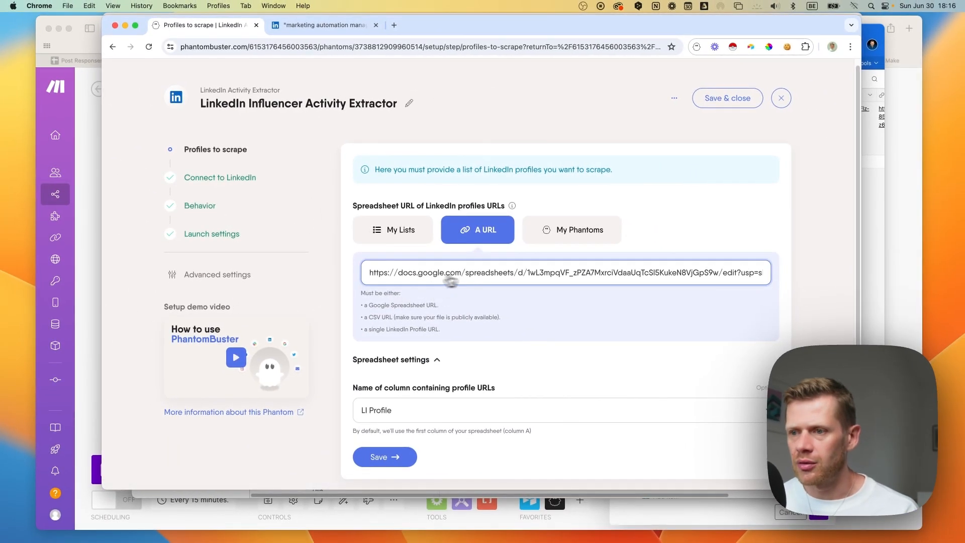
Step: Go through the phantom's setup stages from profiles to scrape to launch settings and save each one, with a single manual launch
{"action": "scroll", "coordinate": [397, 369], "scroll_direction": "down", "scroll_amount": 2}
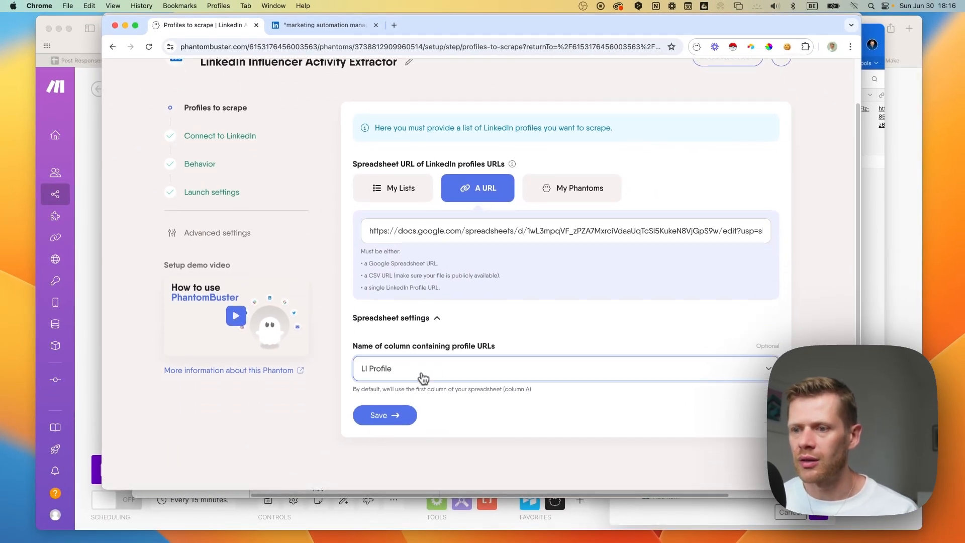
{"action": "left_click", "coordinate": [408, 411]}
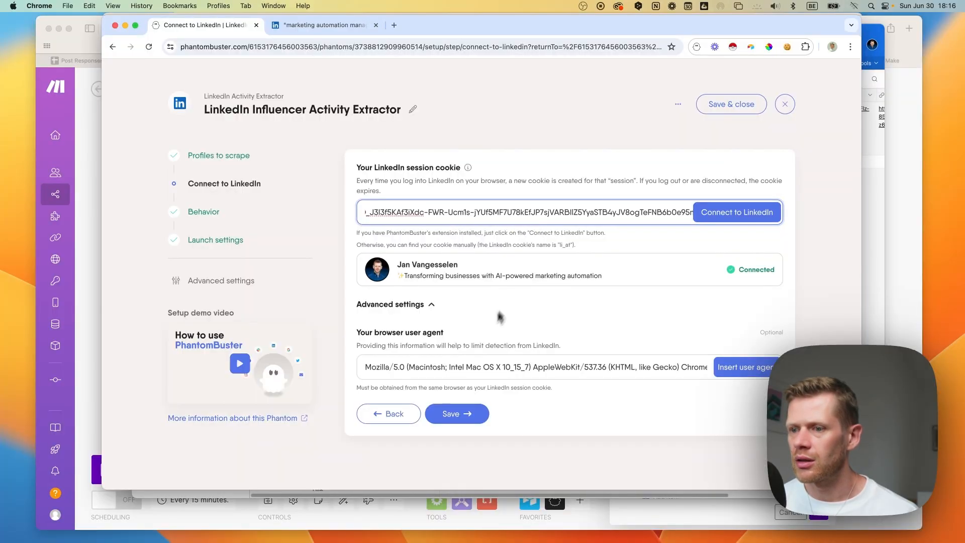
{"action": "left_click", "coordinate": [457, 413]}
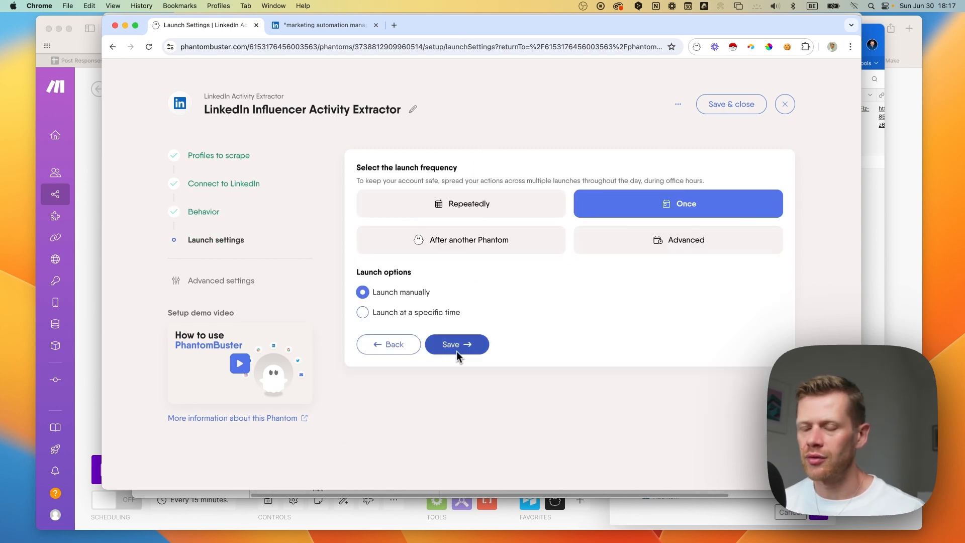
{"action": "left_click", "coordinate": [482, 345]}
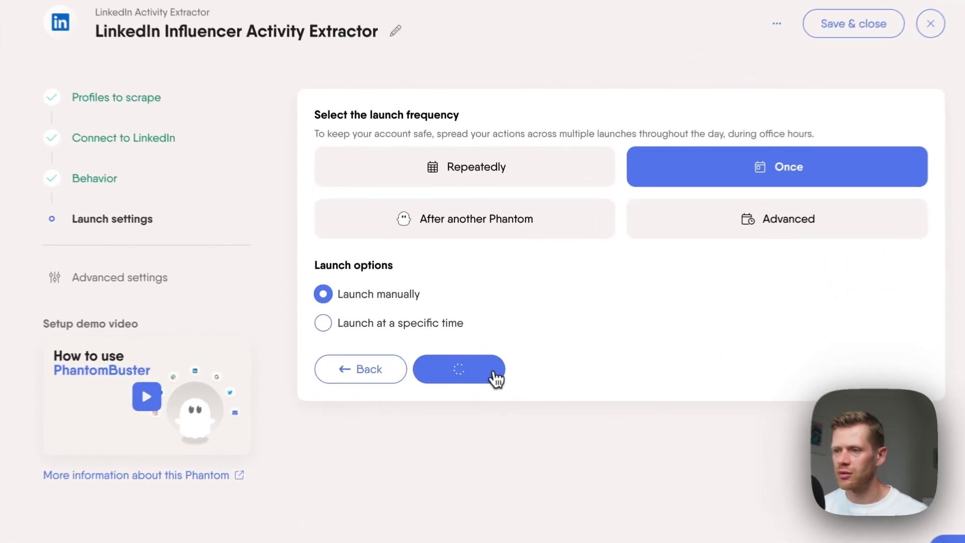
Step: Switch to Make in Safari and map Session Cookie to Airtable's Cookie and Spreadsheet Url to Sheet LI Influencers
{"action": "key", "text": "super+Tab"}
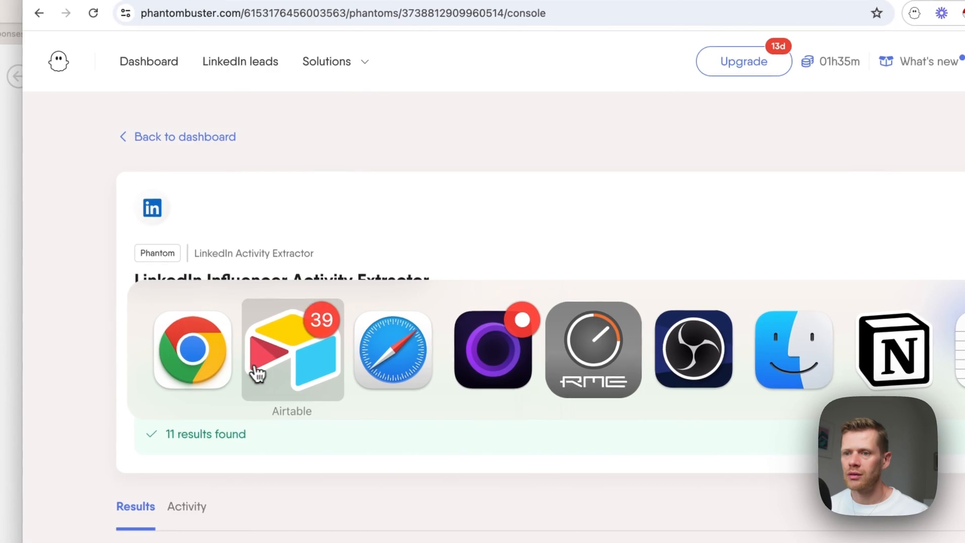
{"action": "key", "text": "super+Tab"}
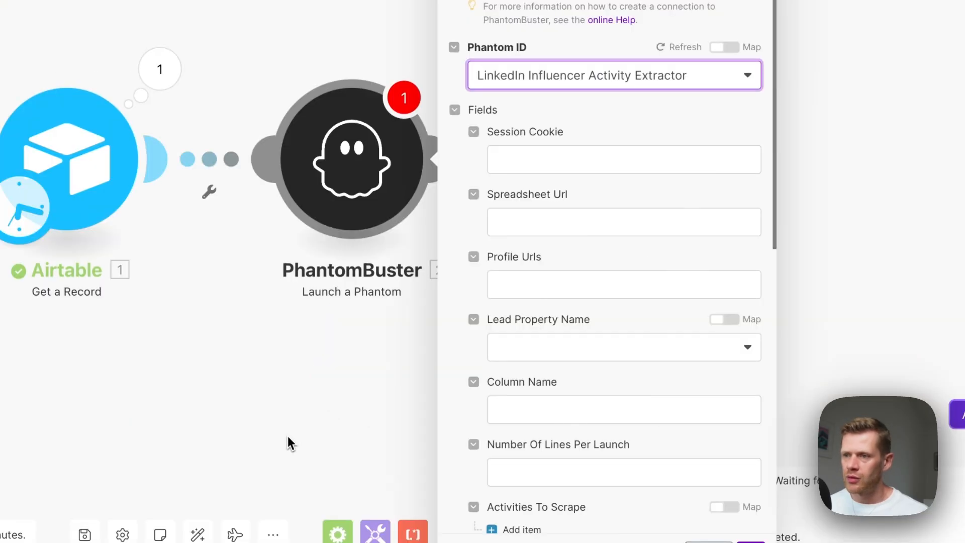
{"action": "left_click", "coordinate": [288, 443]}
{"action": "left_click", "coordinate": [406, 189]}
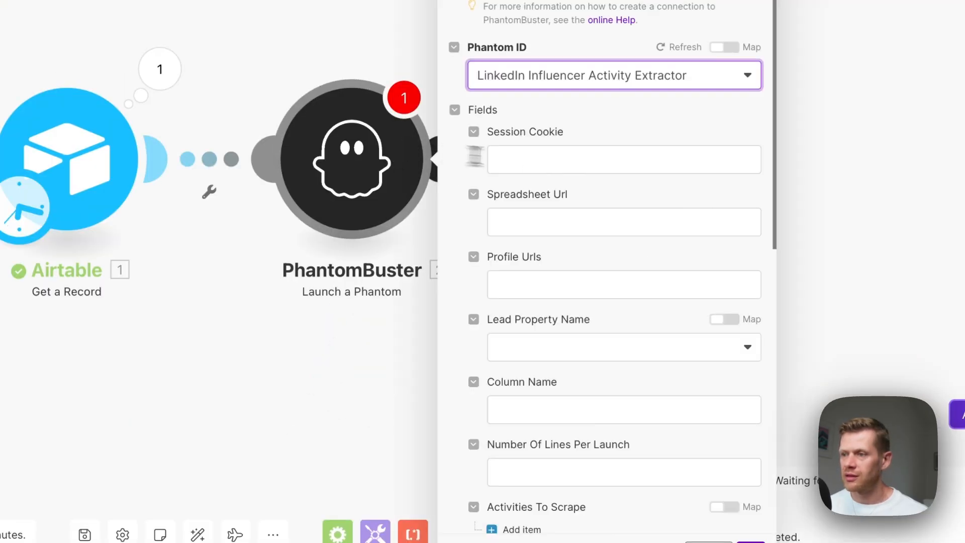
{"action": "left_click", "coordinate": [573, 160]}
{"action": "left_click", "coordinate": [806, 156]}
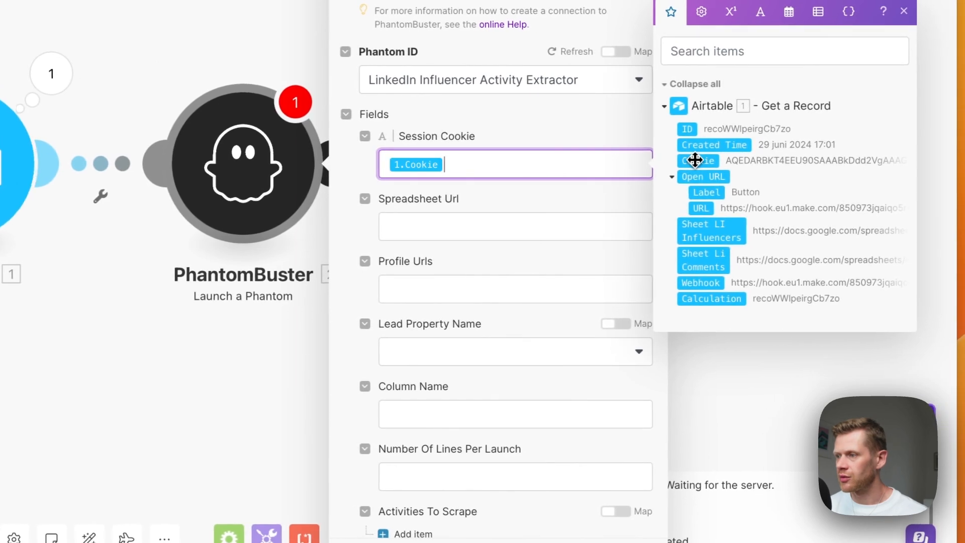
{"action": "left_click", "coordinate": [457, 229]}
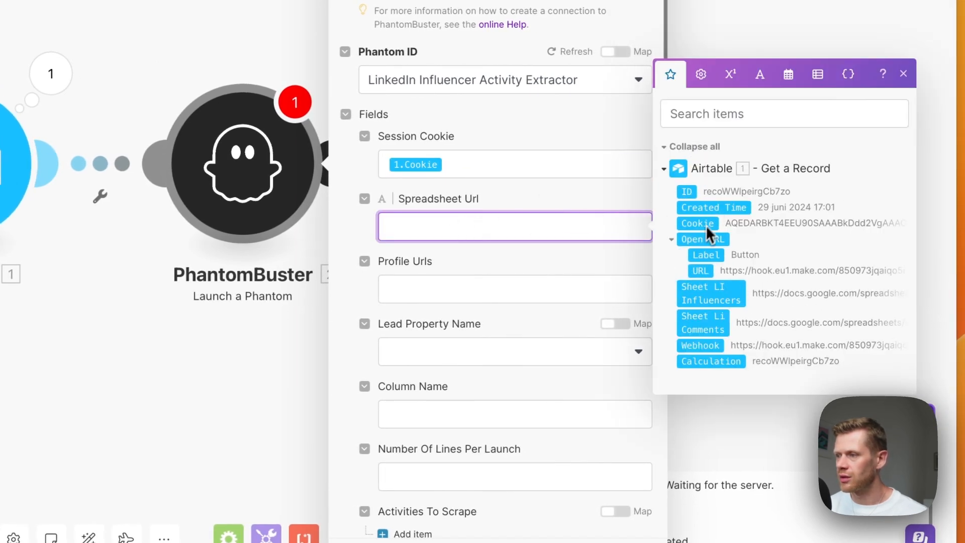
{"action": "left_click", "coordinate": [721, 294]}
Step: Set the PhantomBuster module's Column Name to LI Profile
{"action": "scroll", "coordinate": [497, 299], "scroll_direction": "down", "scroll_amount": 2}
{"action": "left_click", "coordinate": [481, 336]}
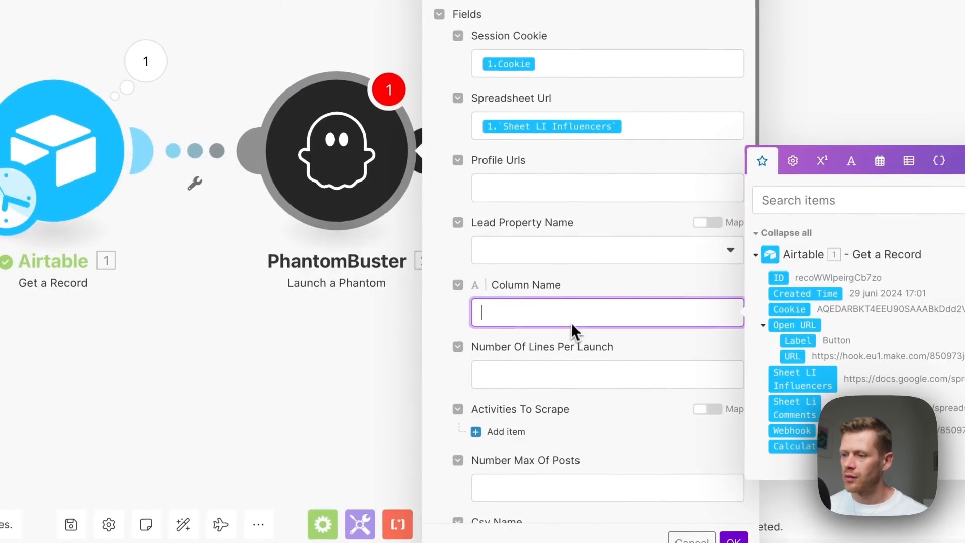
{"action": "type", "text": "LI P"}
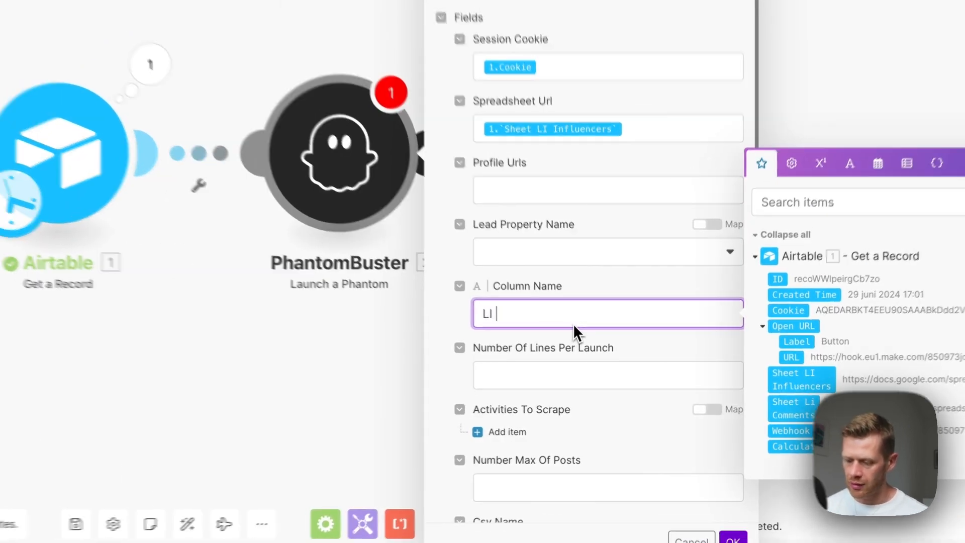
Step: Switch to Airtable and check the Sheet LI Influencers link in the Phantom Data table
{"action": "key", "text": "super+Tab"}
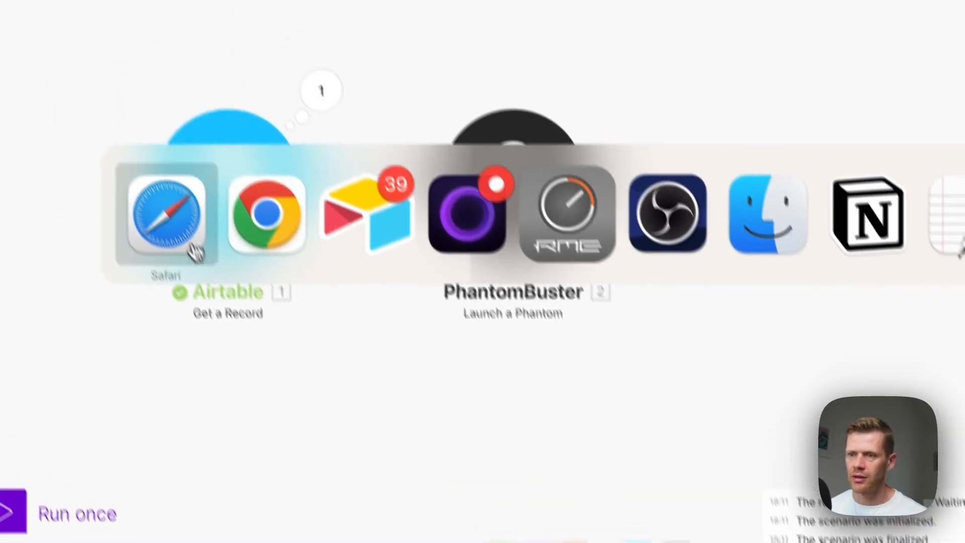
{"action": "left_click", "coordinate": [354, 216]}
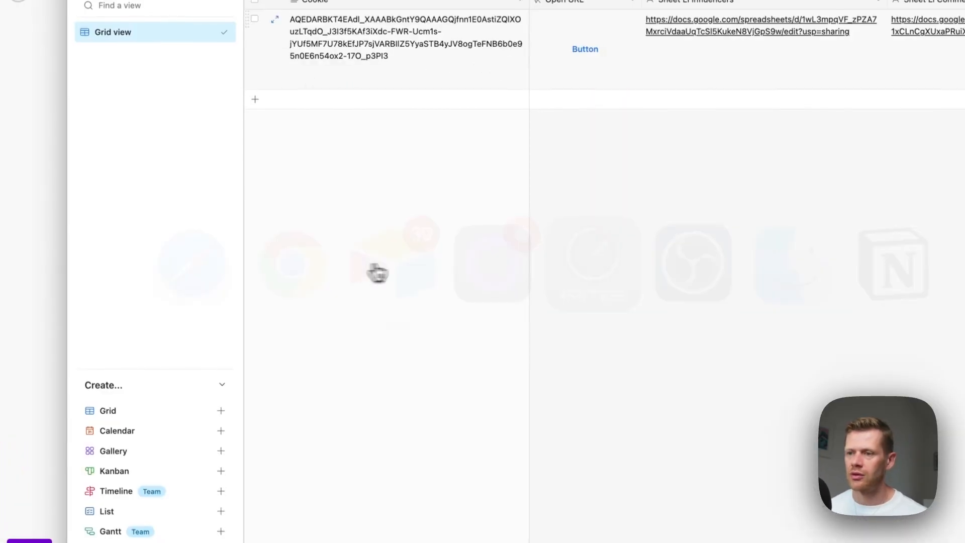
{"action": "left_click", "coordinate": [451, 166]}
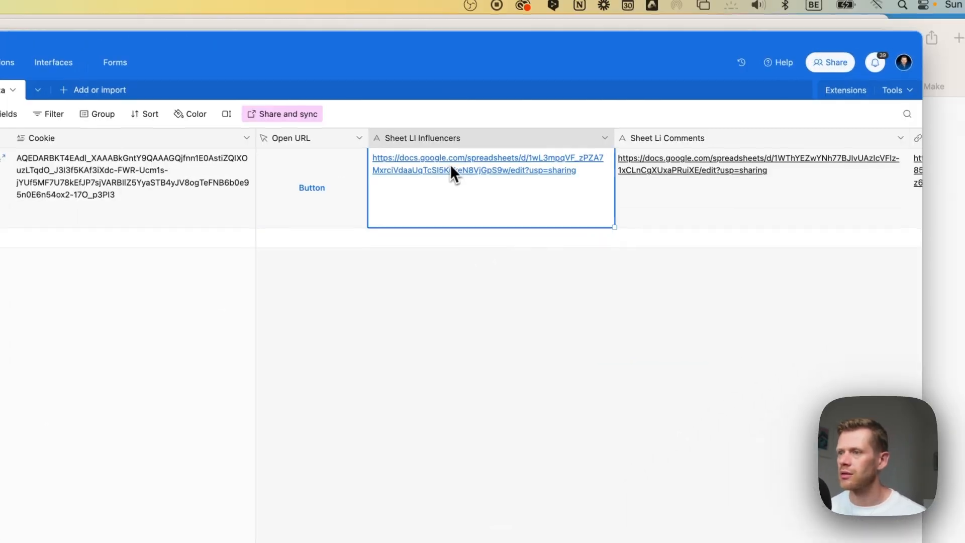
{"action": "left_click", "coordinate": [418, 171]}
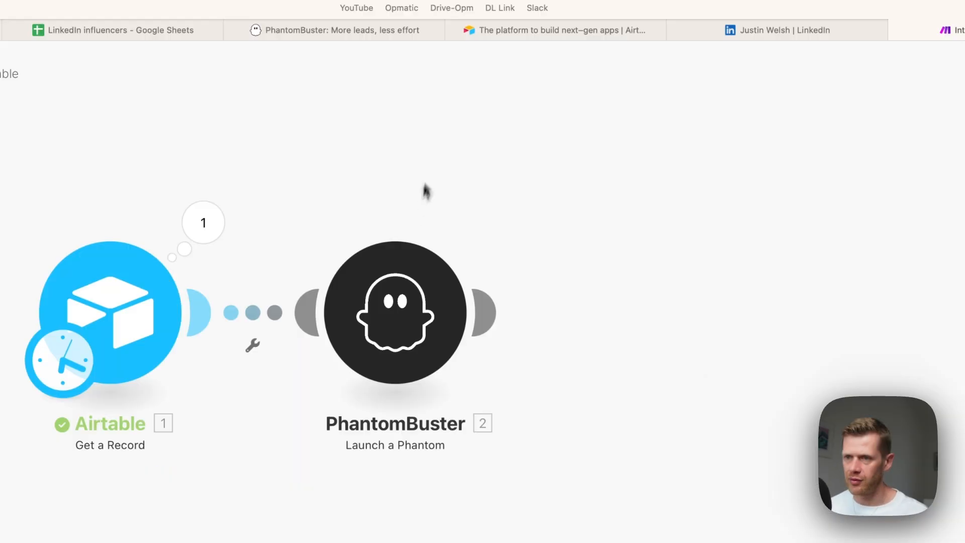
Step: Add a Webhooks Custom webhook trigger module on an empty part of the Make canvas
{"action": "left_click_drag", "start_coordinate": [426, 187], "coordinate": [568, 167]}
{"action": "scroll", "coordinate": [539, 340], "scroll_direction": "down", "scroll_amount": 3}
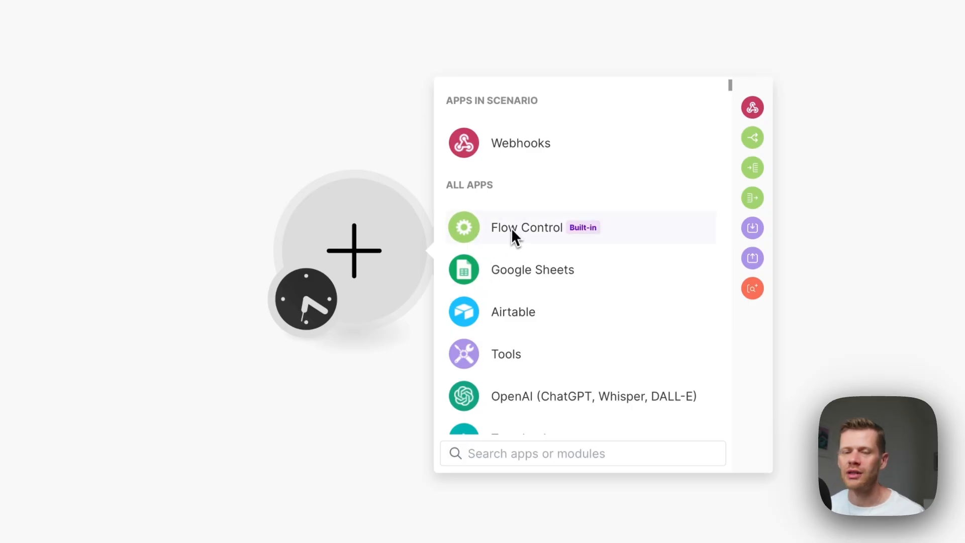
{"action": "left_click", "coordinate": [526, 160]}
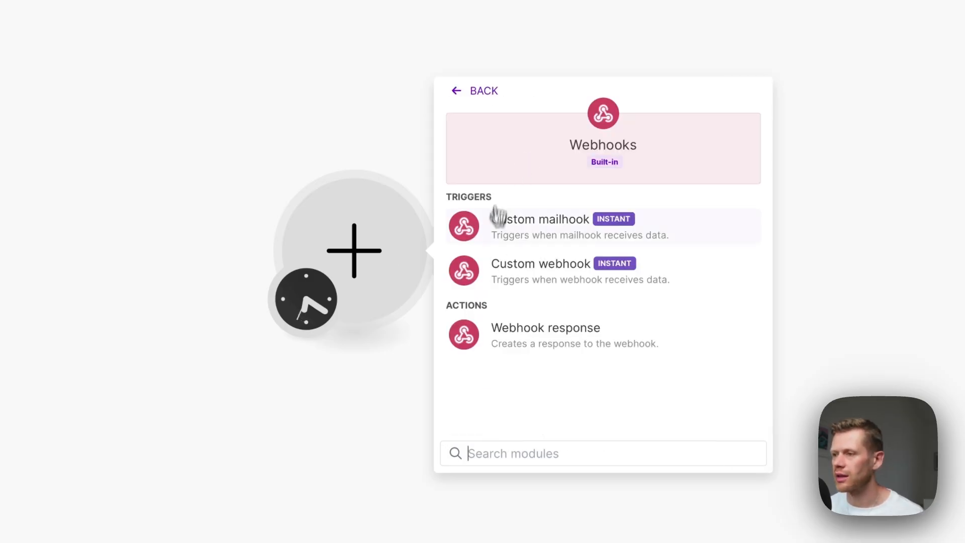
{"action": "left_click", "coordinate": [534, 288]}
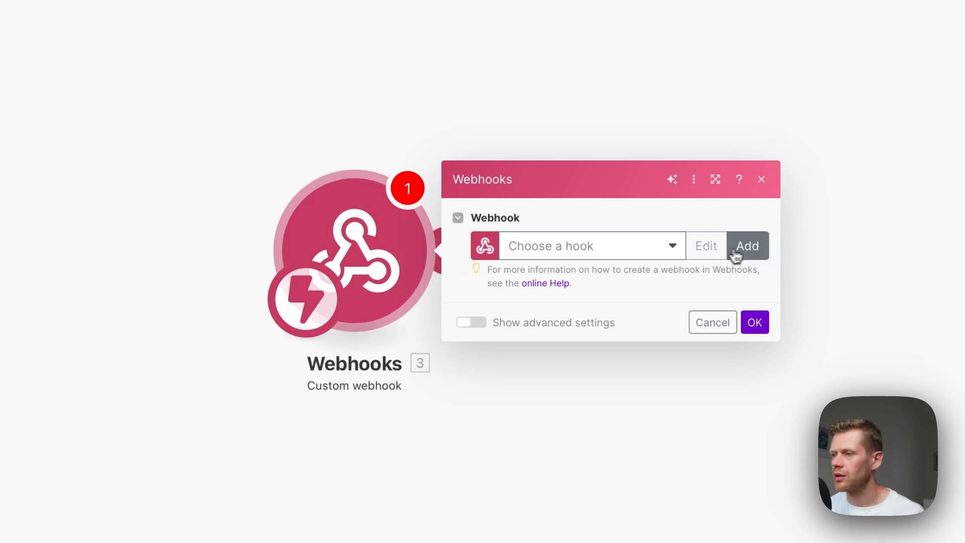
Step: Create a new webhook for the module, named Tutorial Phantombuster Li S
{"action": "left_click", "coordinate": [739, 252]}
{"action": "triple_click", "coordinate": [467, 186]}
{"action": "type", "text": "Tut"}
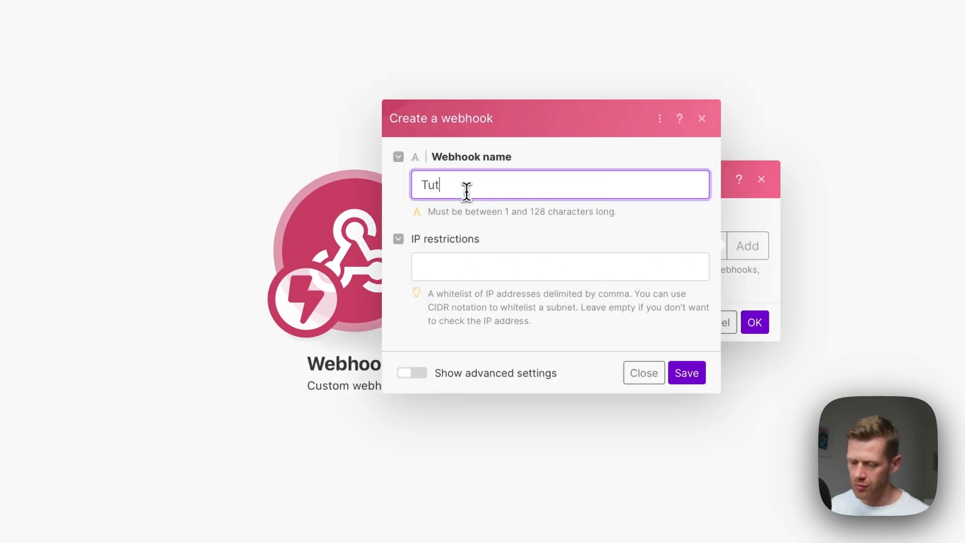
{"action": "type", "text": "ro"}
{"action": "key", "text": "BackSpace"}
{"action": "key", "text": "BackSpace"}
{"action": "type", "text": "orial Phantombuster Li S"}
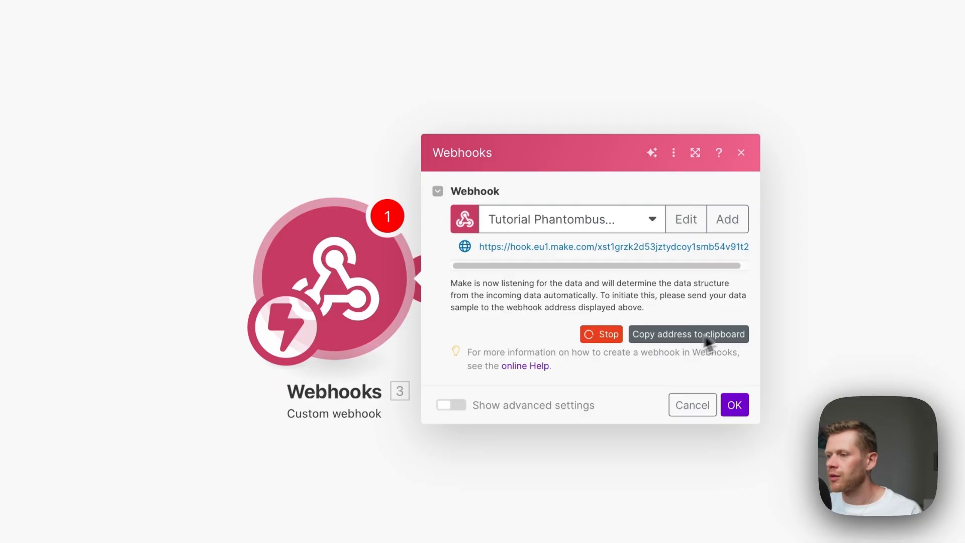
Step: Copy the new webhook's address, then switch to PhantomBuster and open the LinkedIn Influencer Activity Extractor phantom
{"action": "left_click", "coordinate": [707, 336]}
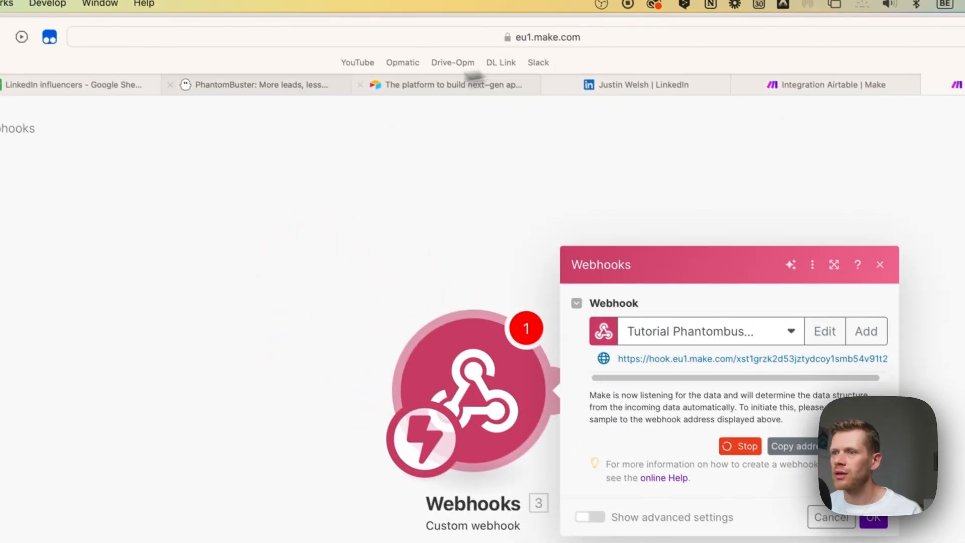
{"action": "key", "text": "super+Tab"}
{"action": "left_click", "coordinate": [336, 382]}
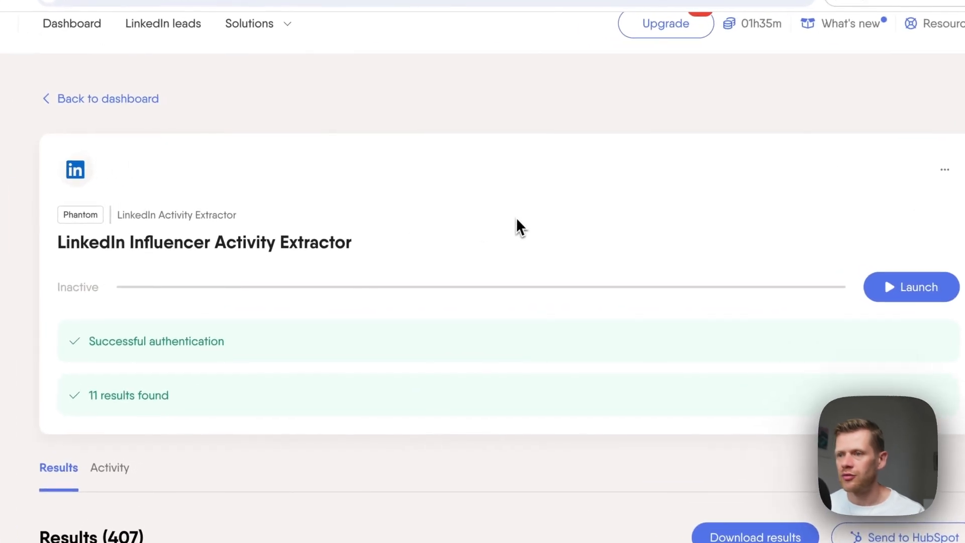
Step: Open the phantom's setup and check the Custom webhook URL field in its advanced settings, closing them without saving
{"action": "left_click", "coordinate": [945, 169]}
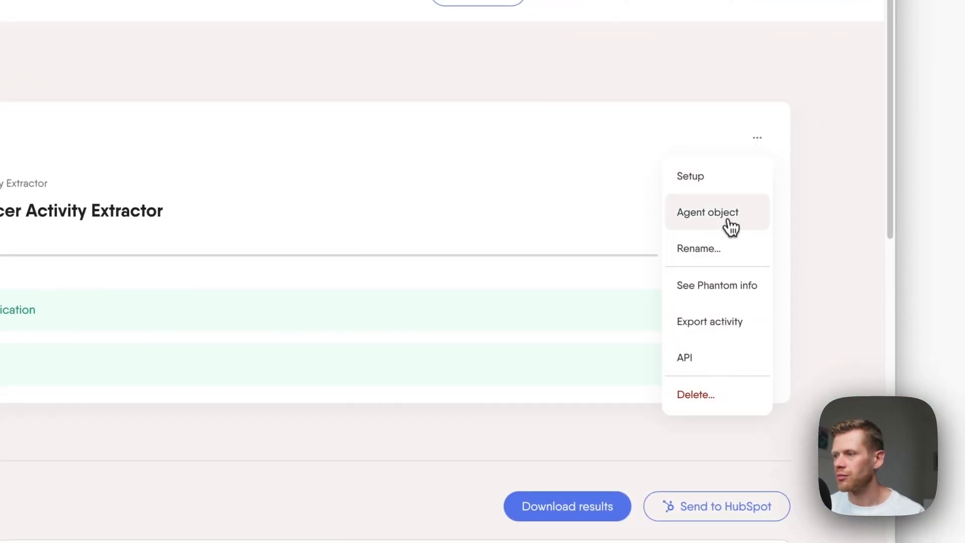
{"action": "left_click", "coordinate": [731, 186]}
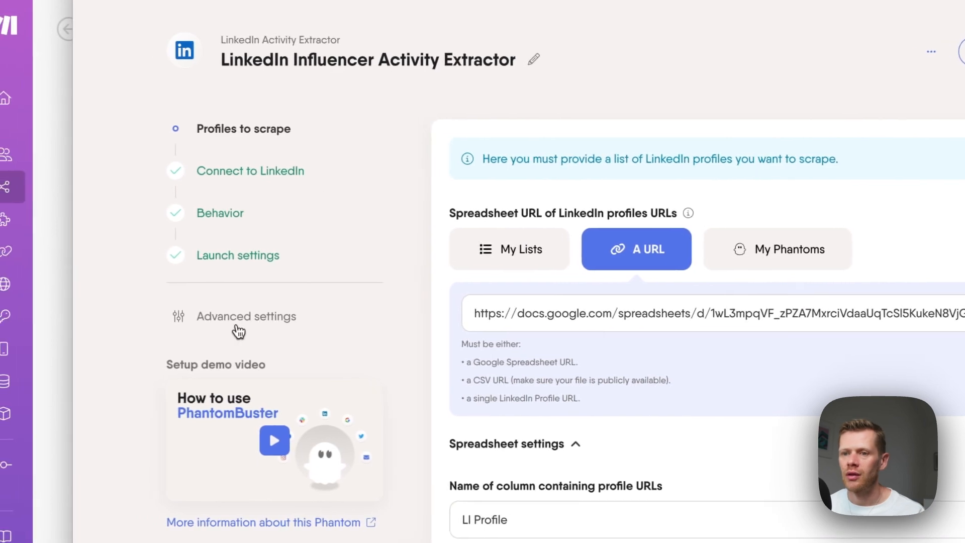
{"action": "left_click", "coordinate": [208, 336]}
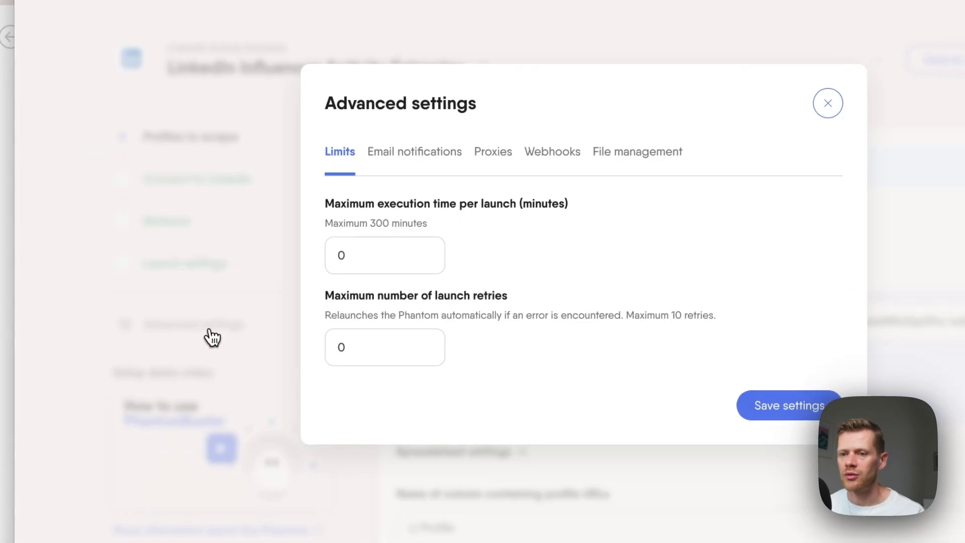
{"action": "left_click", "coordinate": [578, 158]}
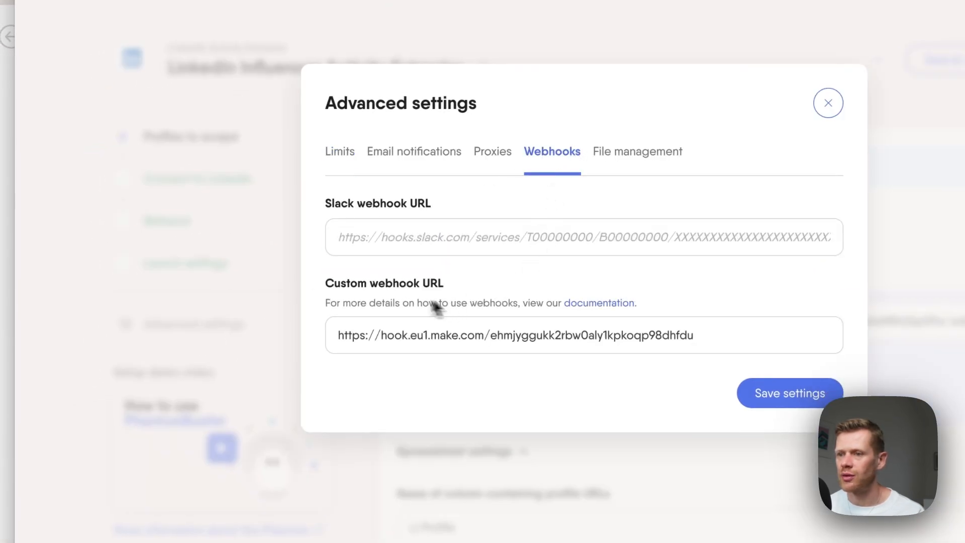
{"action": "left_click", "coordinate": [452, 342]}
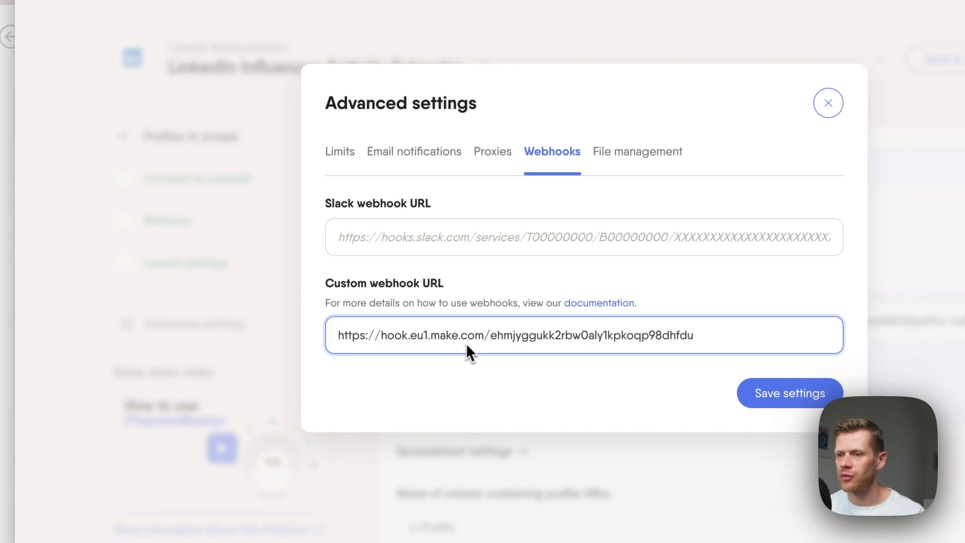
{"action": "left_click", "coordinate": [828, 103]}
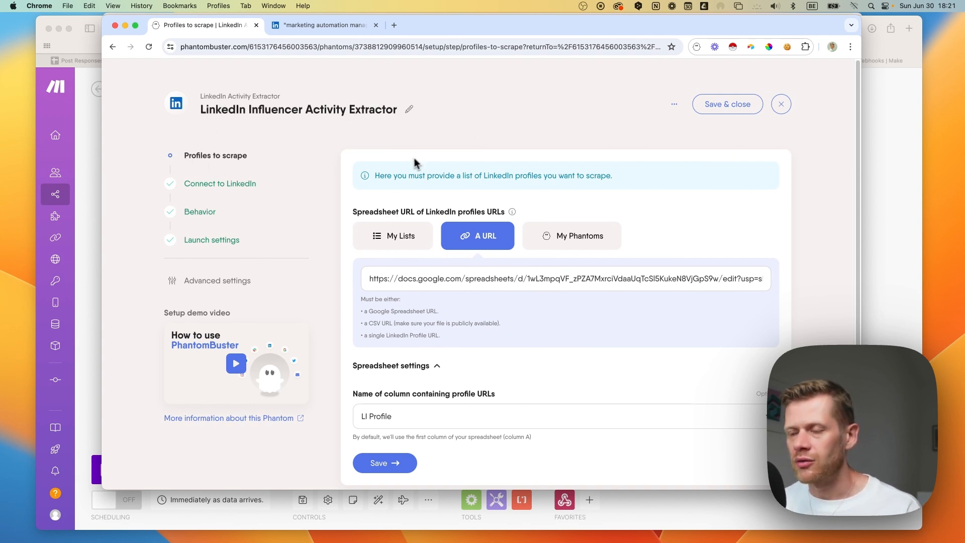
Step: Switch back to Make and add a PhantomBuster Get an Output module after the webhook, with LinkedIn Influencer Activity Extractor as Phantom ID
{"action": "key", "text": "super+Tab"}
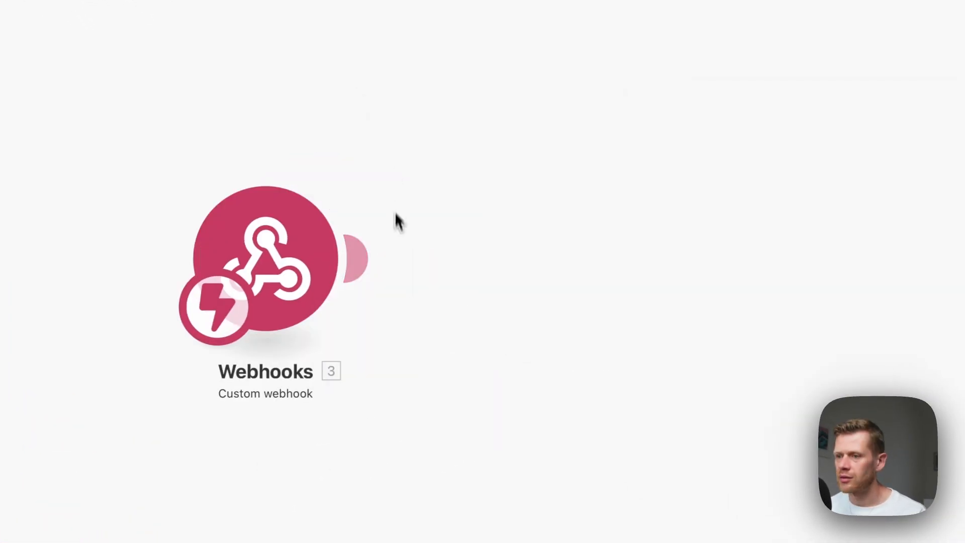
{"action": "left_click", "coordinate": [358, 256]}
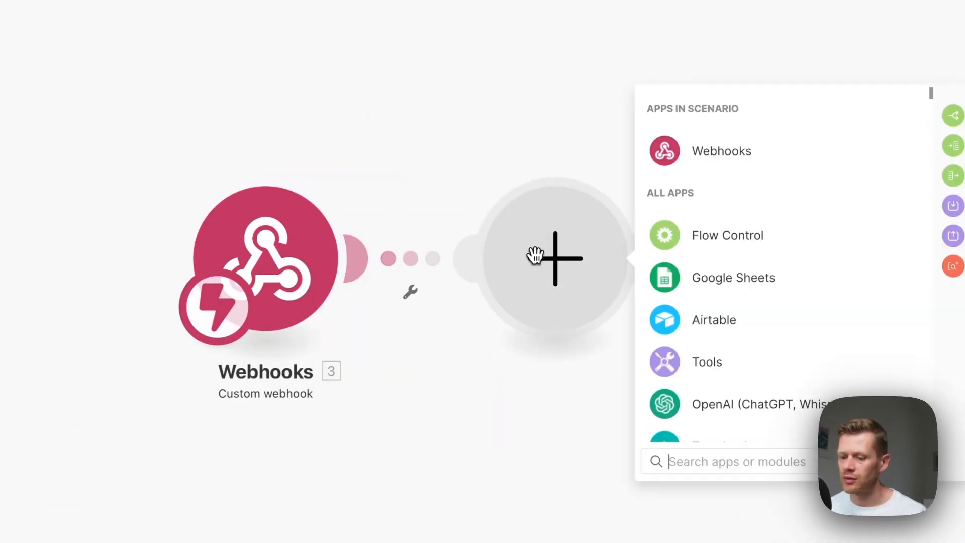
{"action": "type", "text": "phan"}
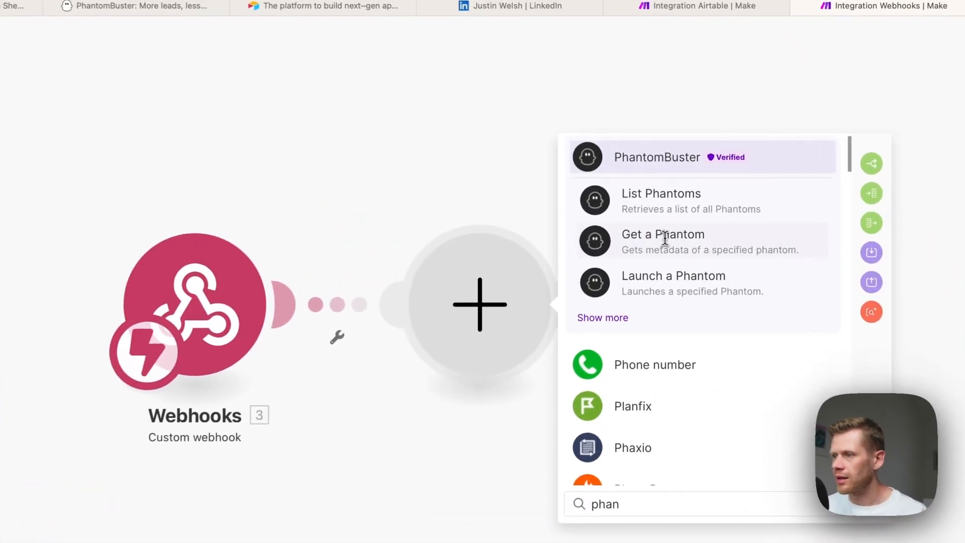
{"action": "left_click_drag", "start_coordinate": [714, 217], "coordinate": [702, 188]}
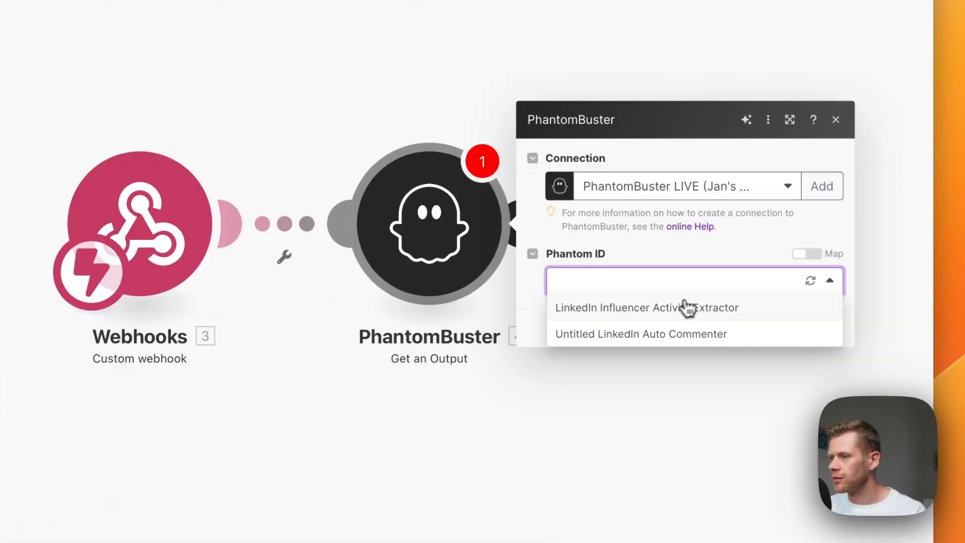
{"action": "left_click", "coordinate": [674, 316]}
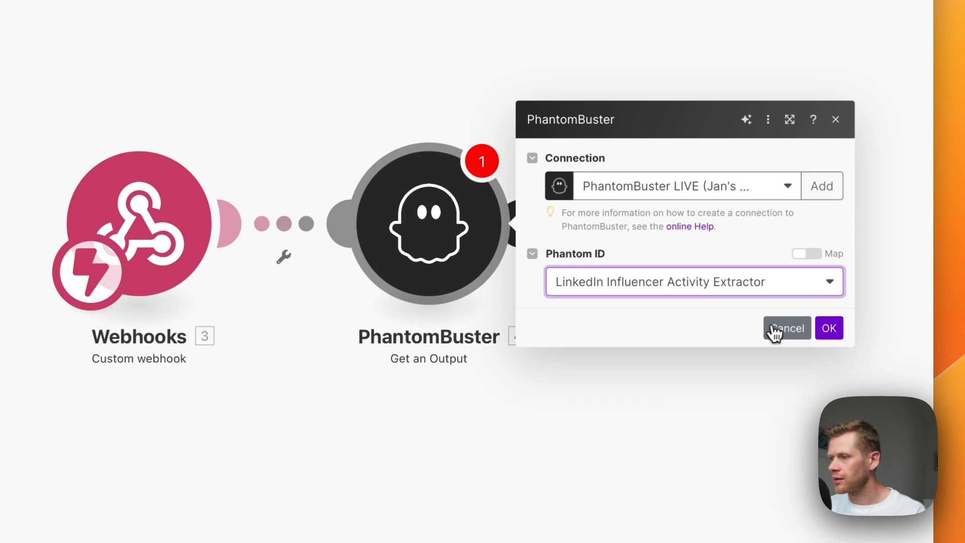
{"action": "left_click", "coordinate": [806, 328]}
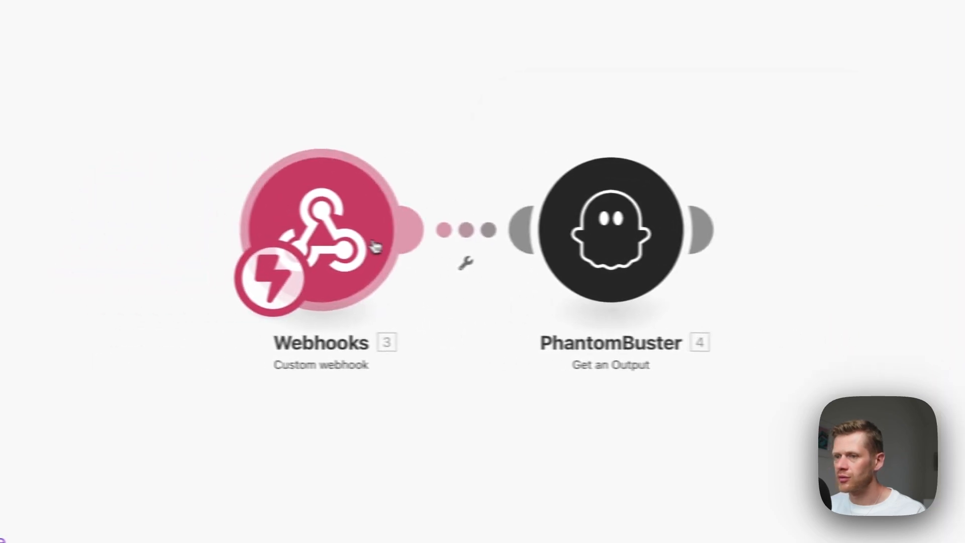
Step: Detach the Get an Output module from the webhook, make it the scenario's starting module and run it once
{"action": "left_click_drag", "start_coordinate": [640, 247], "coordinate": [520, 243]}
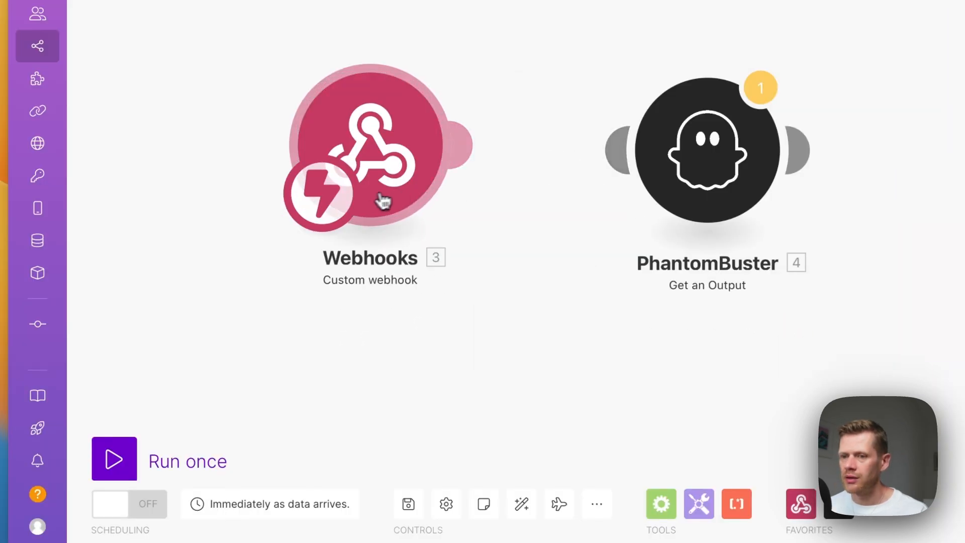
{"action": "left_click_drag", "start_coordinate": [334, 194], "coordinate": [573, 190]}
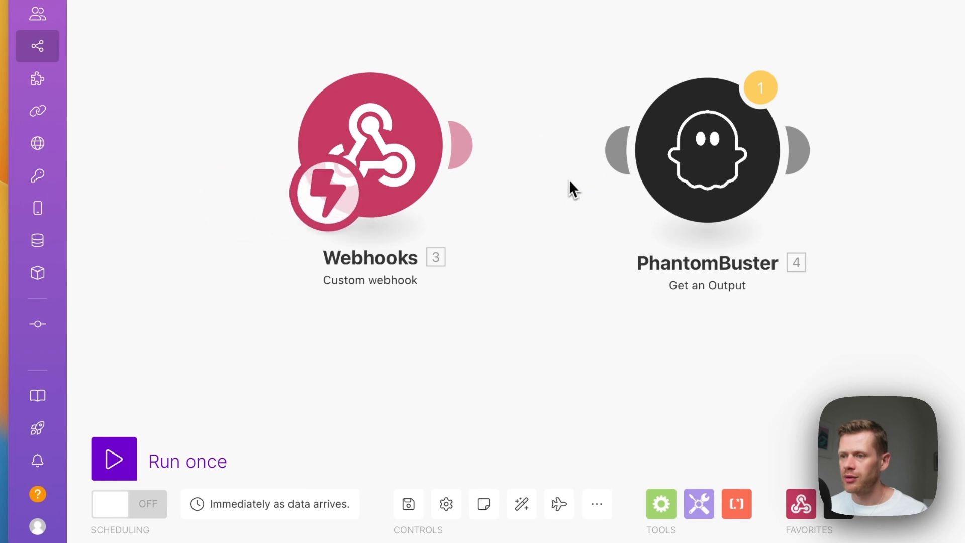
{"action": "left_click_drag", "start_coordinate": [352, 201], "coordinate": [649, 196]}
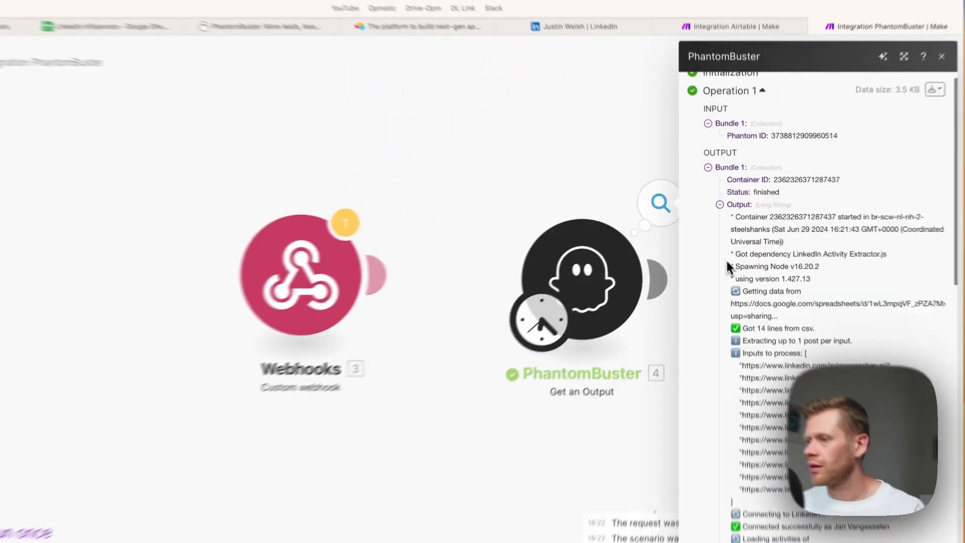
Step: Examine the Get an Output module's run output, from the container details through the log of processed LinkedIn profiles
{"action": "scroll", "coordinate": [729, 258], "scroll_direction": "down", "scroll_amount": 10}
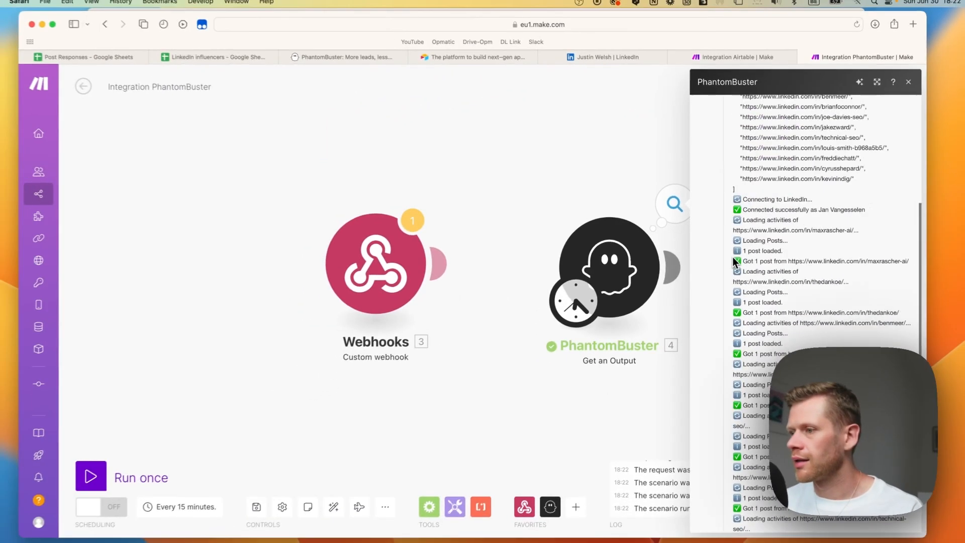
{"action": "scroll", "coordinate": [734, 267], "scroll_direction": "down", "scroll_amount": 5}
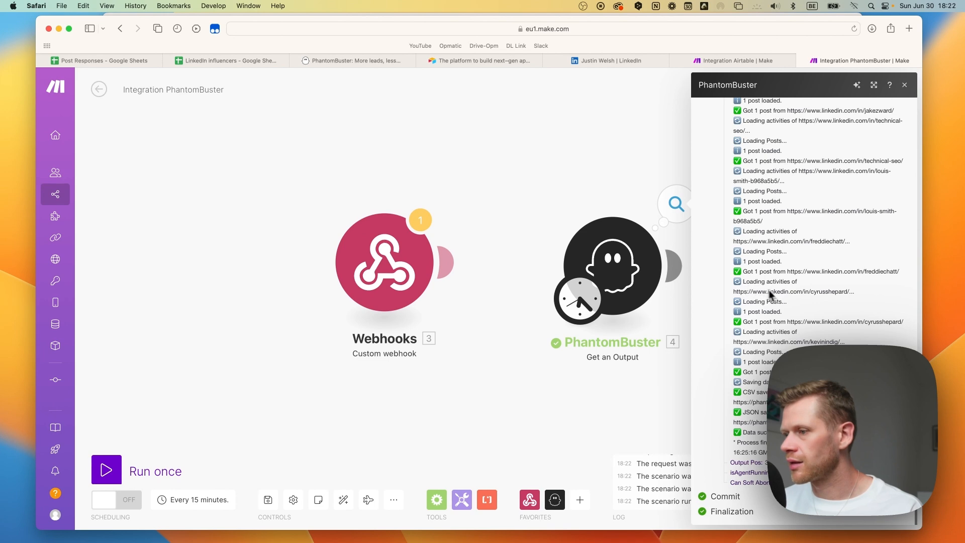
{"action": "scroll", "coordinate": [770, 294], "scroll_direction": "up", "scroll_amount": 15}
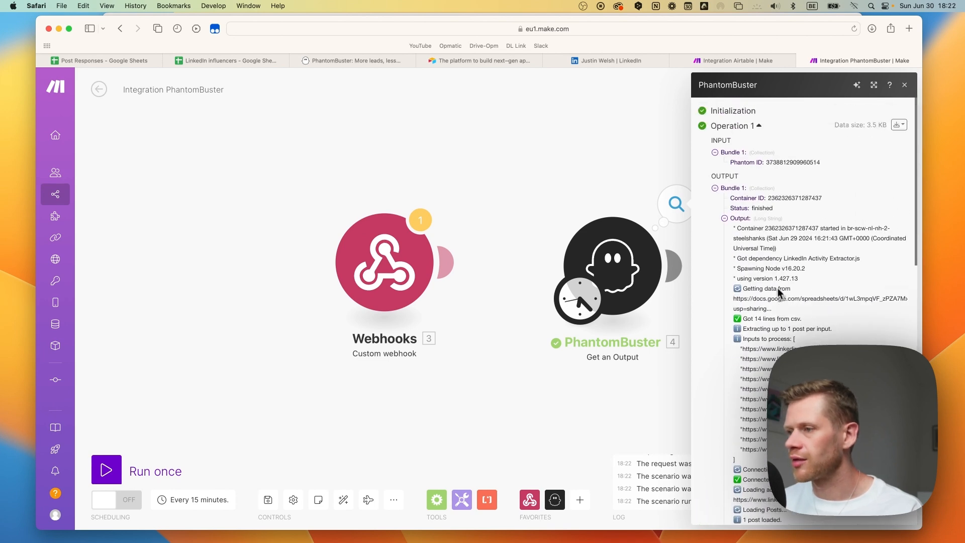
{"action": "scroll", "coordinate": [772, 259], "scroll_direction": "down", "scroll_amount": 1}
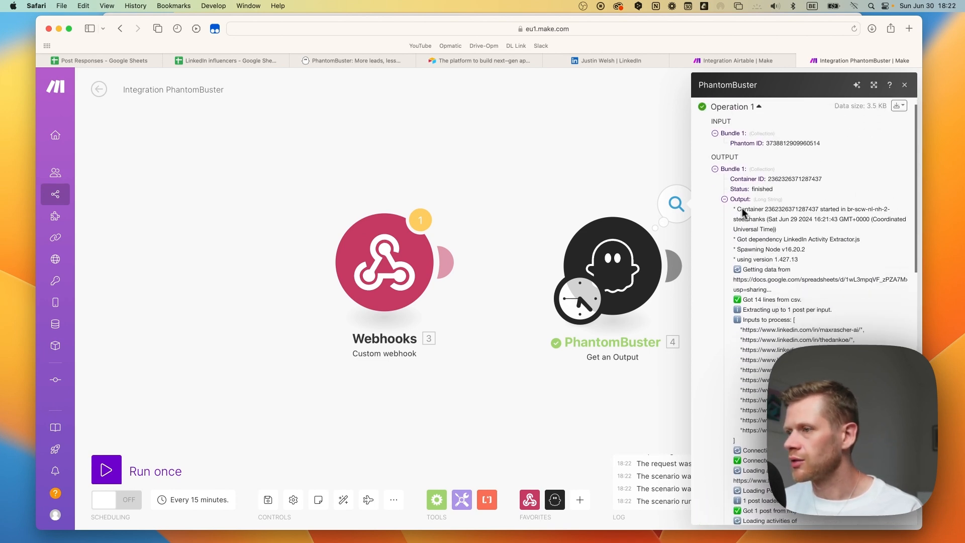
{"action": "scroll", "coordinate": [765, 252], "scroll_direction": "down", "scroll_amount": 10}
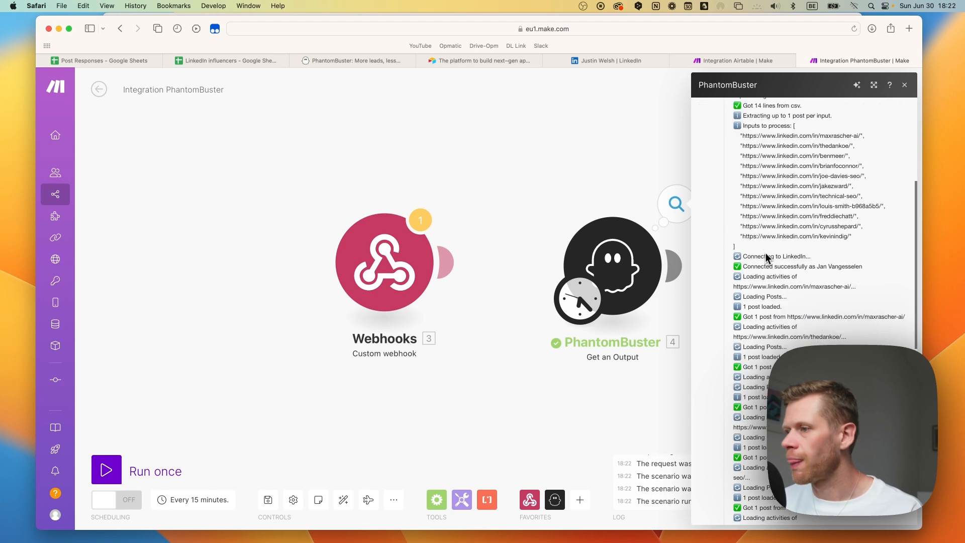
{"action": "scroll", "coordinate": [766, 252], "scroll_direction": "down", "scroll_amount": 8}
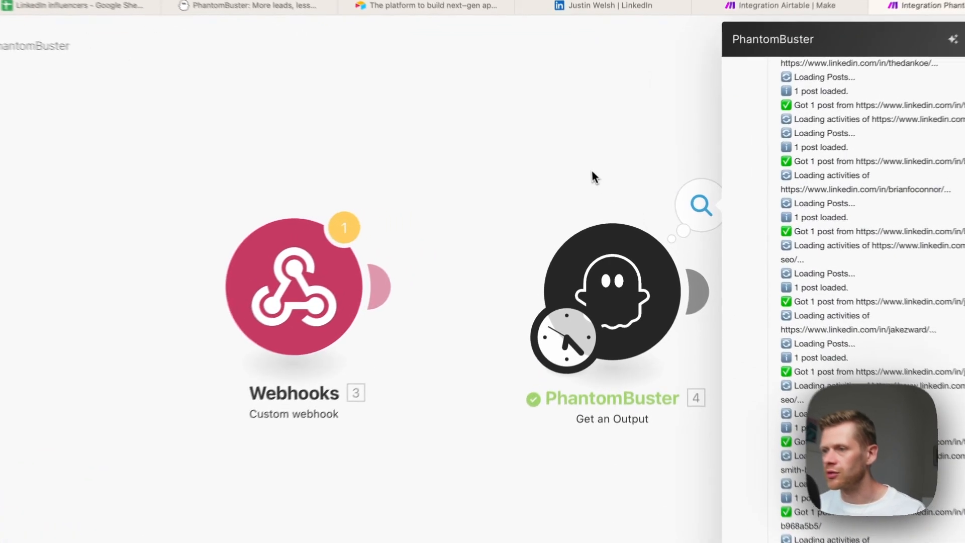
Step: Add a PhantomBuster Download a Result module after Get an Output, mapping its Container ID to the one from Get an Output
{"action": "left_click", "coordinate": [341, 256]}
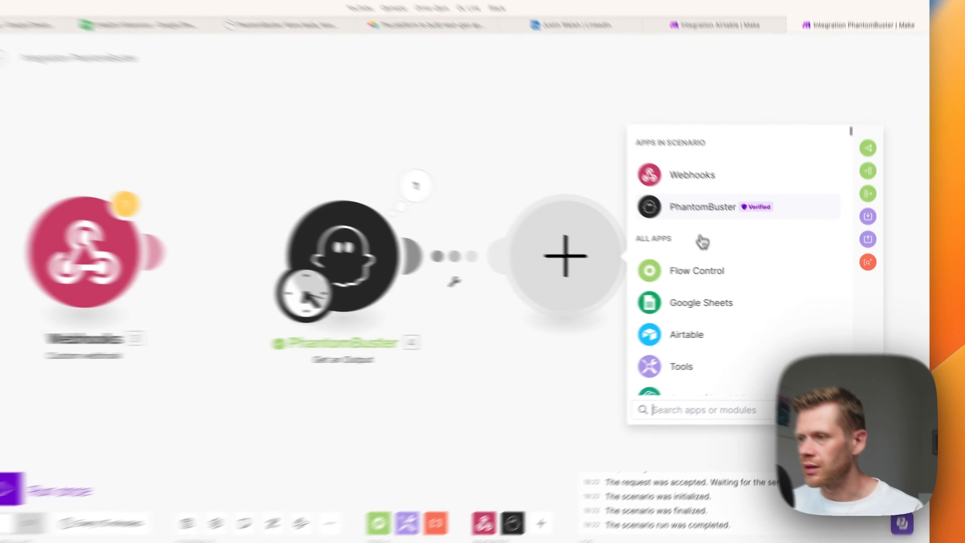
{"action": "left_click", "coordinate": [705, 224]}
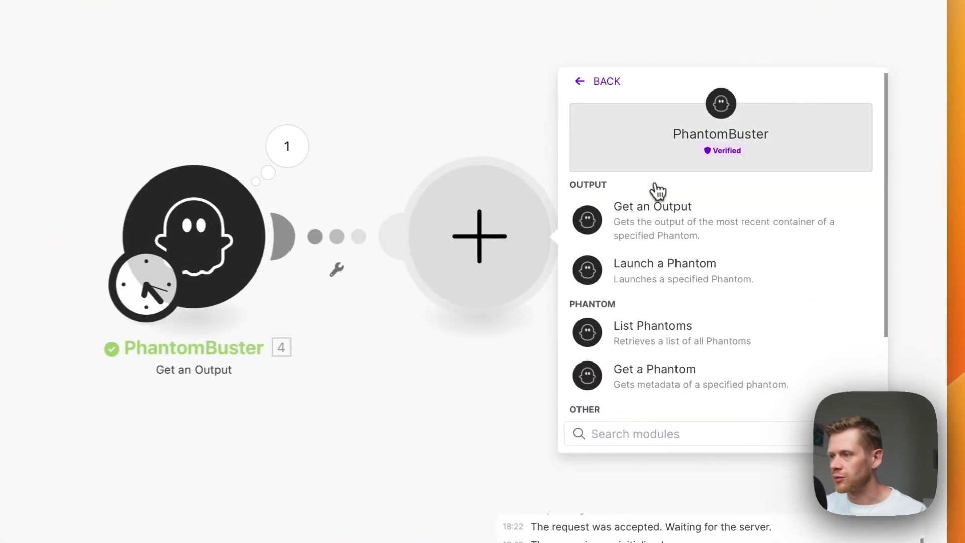
{"action": "scroll", "coordinate": [646, 257], "scroll_direction": "down", "scroll_amount": 2}
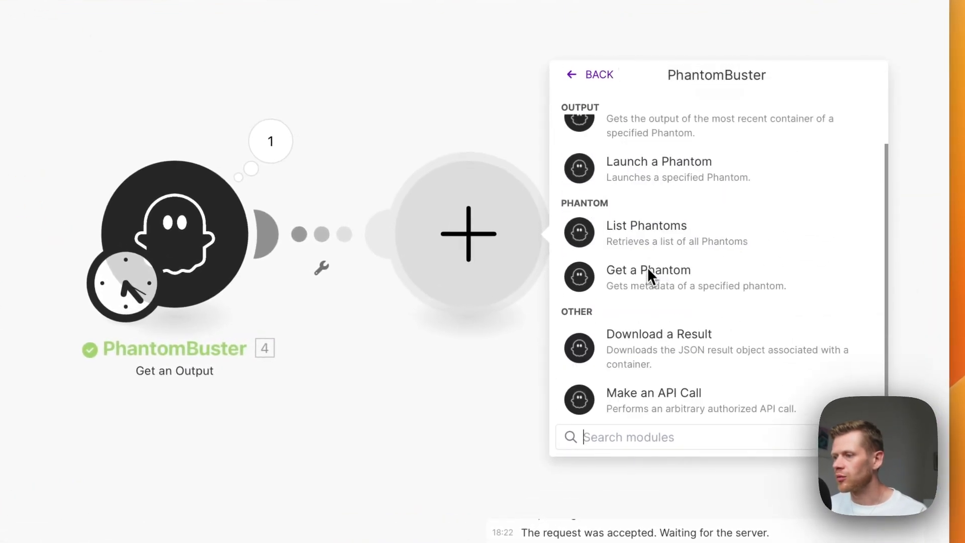
{"action": "left_click", "coordinate": [660, 332]}
{"action": "left_click", "coordinate": [645, 324]}
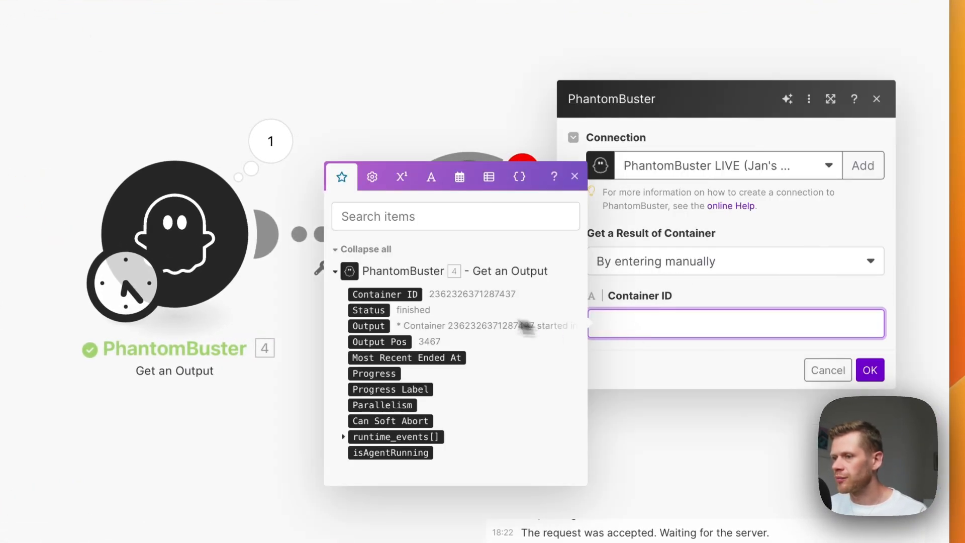
{"action": "left_click", "coordinate": [413, 295]}
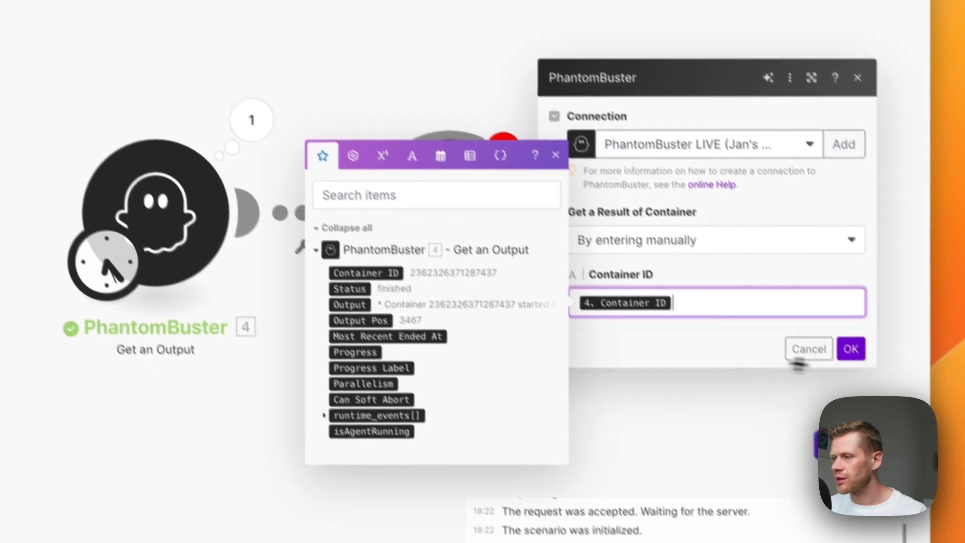
{"action": "left_click", "coordinate": [870, 370]}
Step: Inspect the Download a Result module's output bundle, checking the file name and the binary data
{"action": "left_click", "coordinate": [737, 231]}
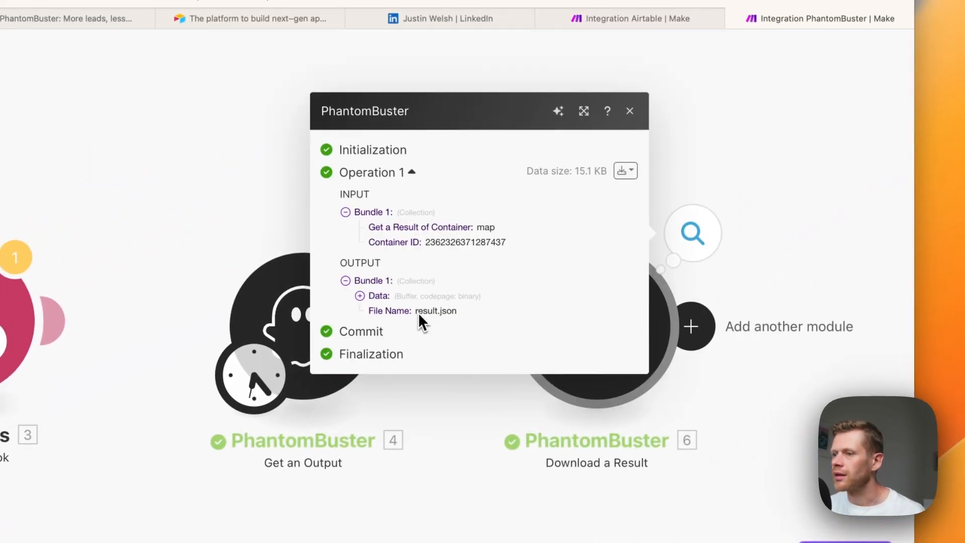
{"action": "left_click_drag", "start_coordinate": [436, 301], "coordinate": [481, 300]}
{"action": "left_click", "coordinate": [725, 136]}
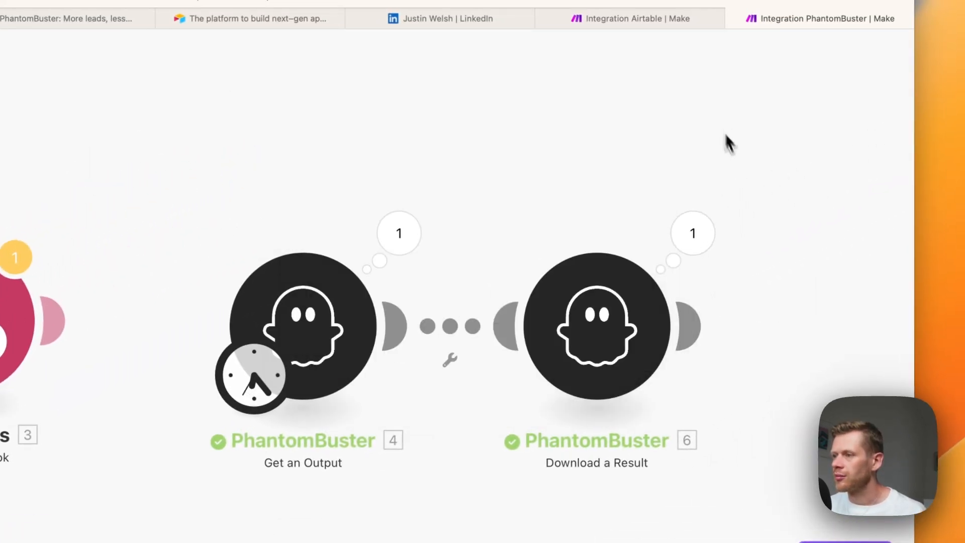
{"action": "left_click_drag", "start_coordinate": [779, 154], "coordinate": [541, 133]}
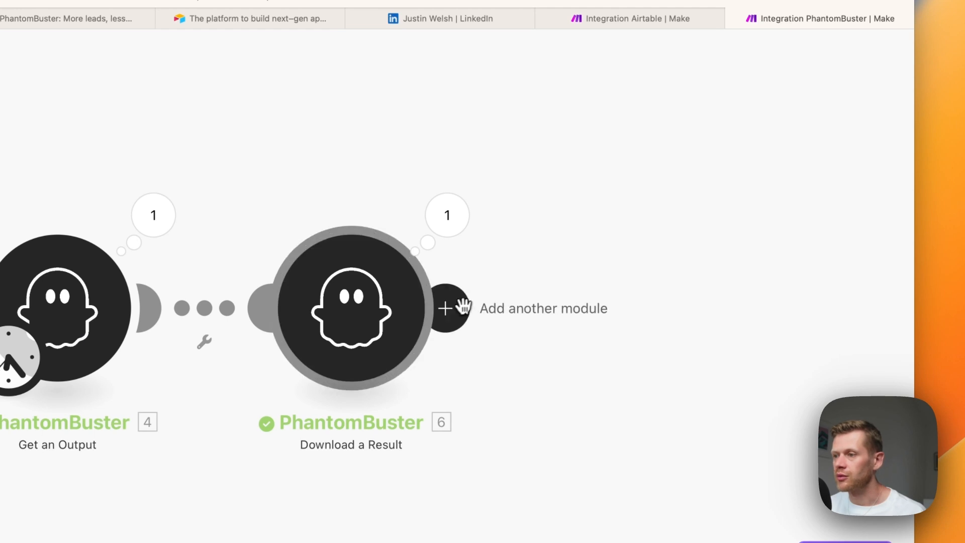
{"action": "left_click", "coordinate": [459, 304]}
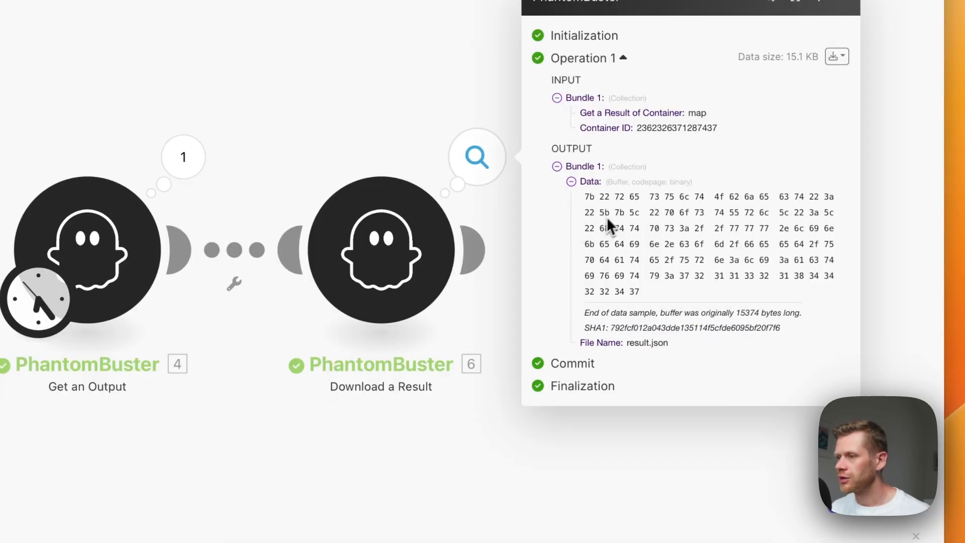
{"action": "left_click_drag", "start_coordinate": [607, 222], "coordinate": [806, 297]}
{"action": "left_click", "coordinate": [383, 135]}
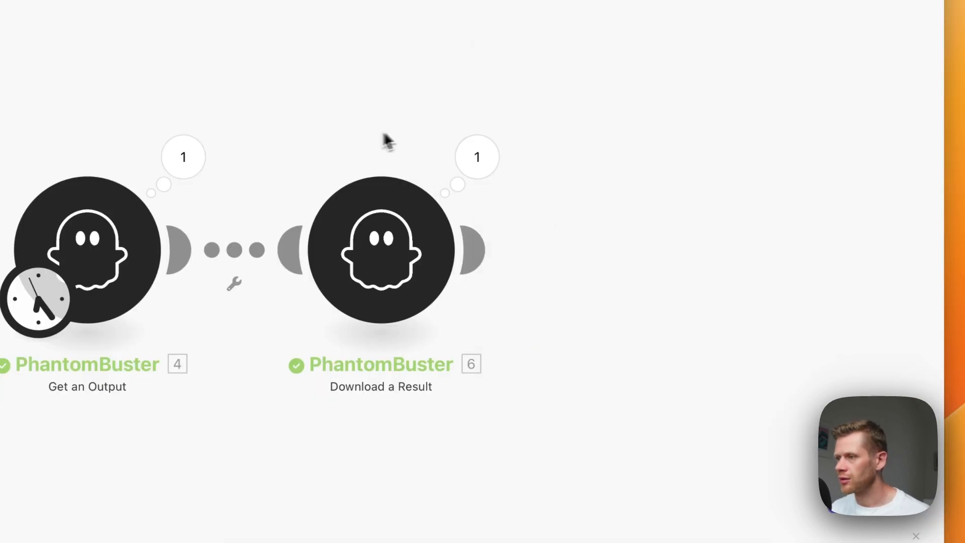
Step: Add a Tools Convert the encoding of a text module after Download a Result, mapping its Data with UTF 8 codepages, and run the scenario once
{"action": "left_click_drag", "start_coordinate": [580, 121], "coordinate": [457, 116]}
{"action": "left_click", "coordinate": [360, 241]}
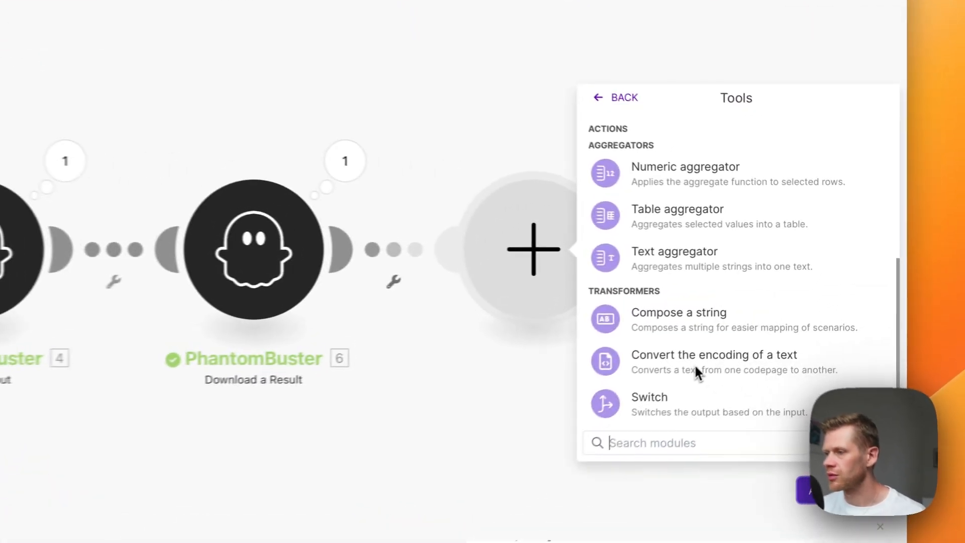
{"action": "left_click", "coordinate": [781, 326]}
{"action": "left_click", "coordinate": [656, 162]}
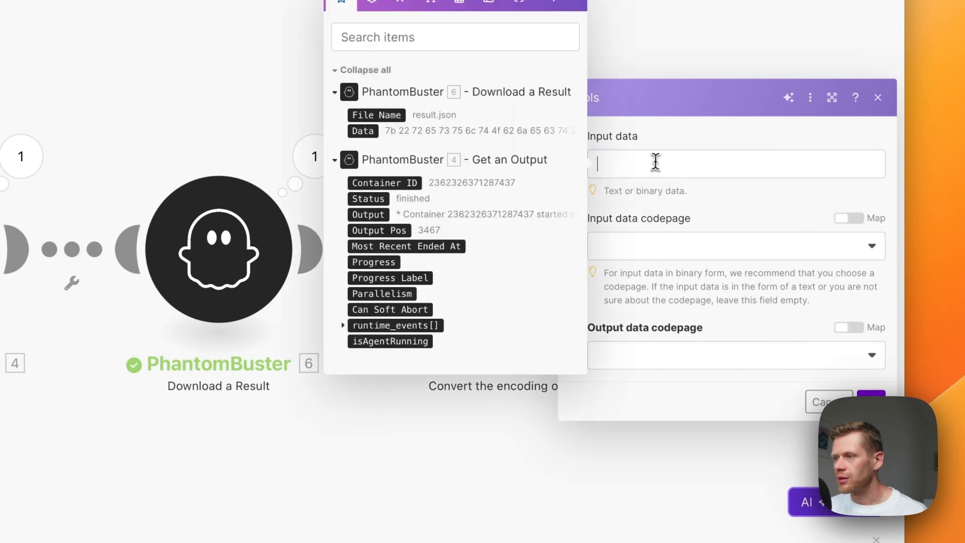
{"action": "left_click", "coordinate": [361, 130]}
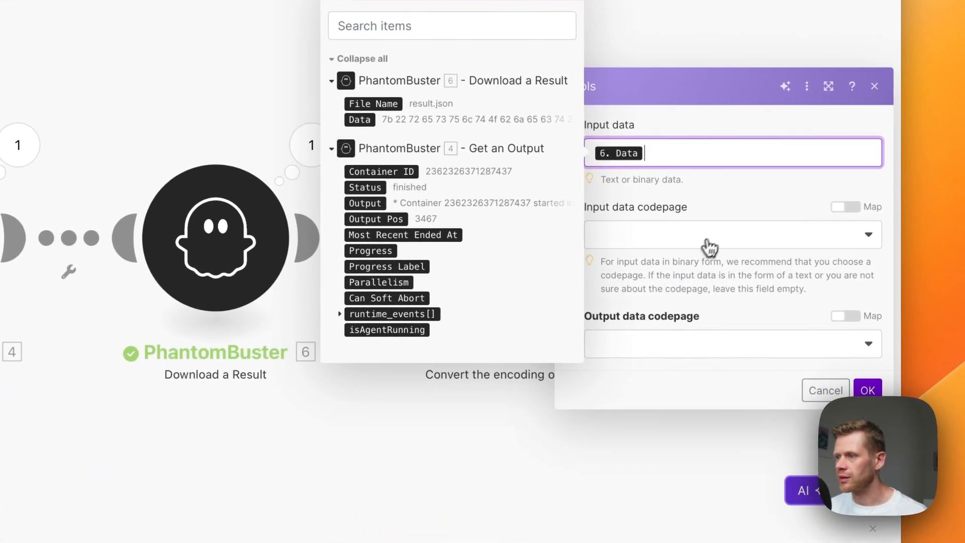
{"action": "left_click", "coordinate": [674, 236]}
{"action": "left_click", "coordinate": [693, 209]}
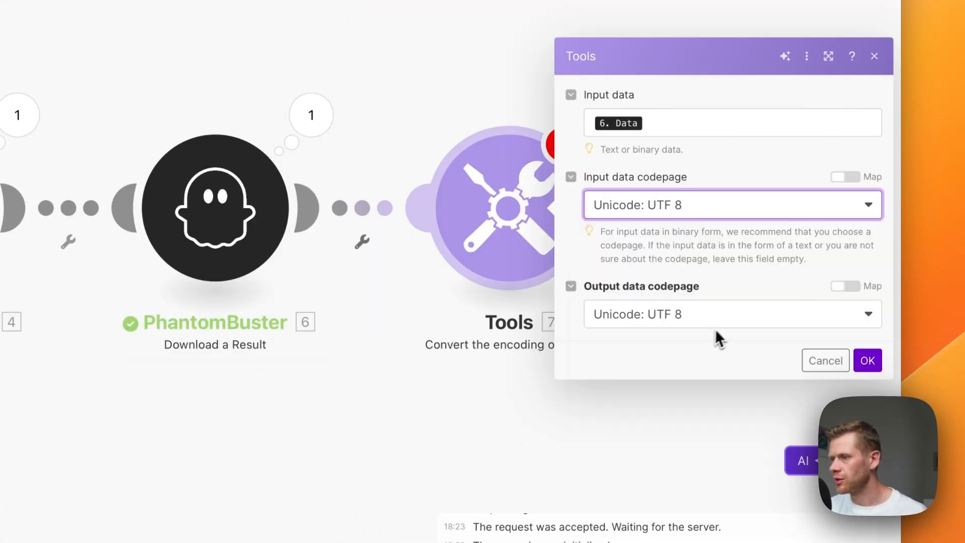
{"action": "left_click", "coordinate": [865, 363]}
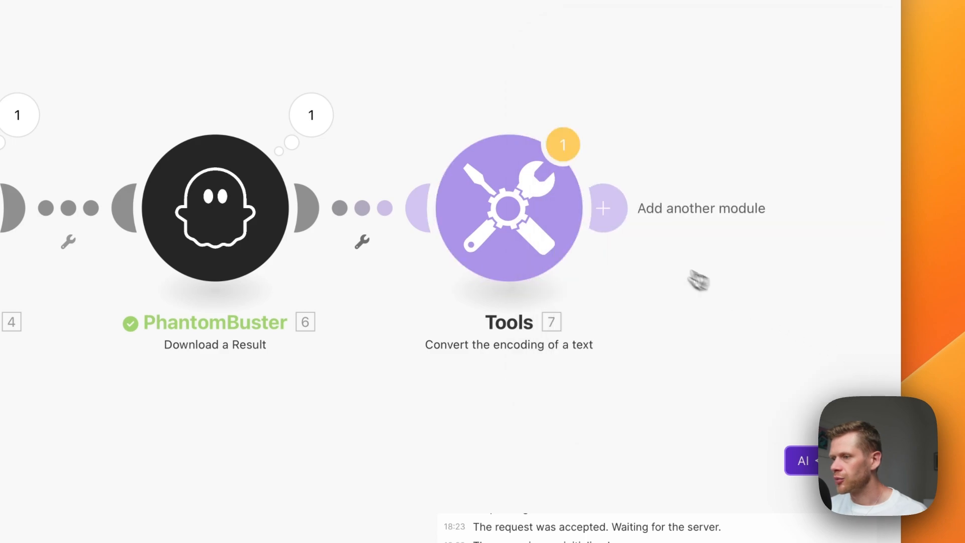
{"action": "left_click", "coordinate": [159, 433]}
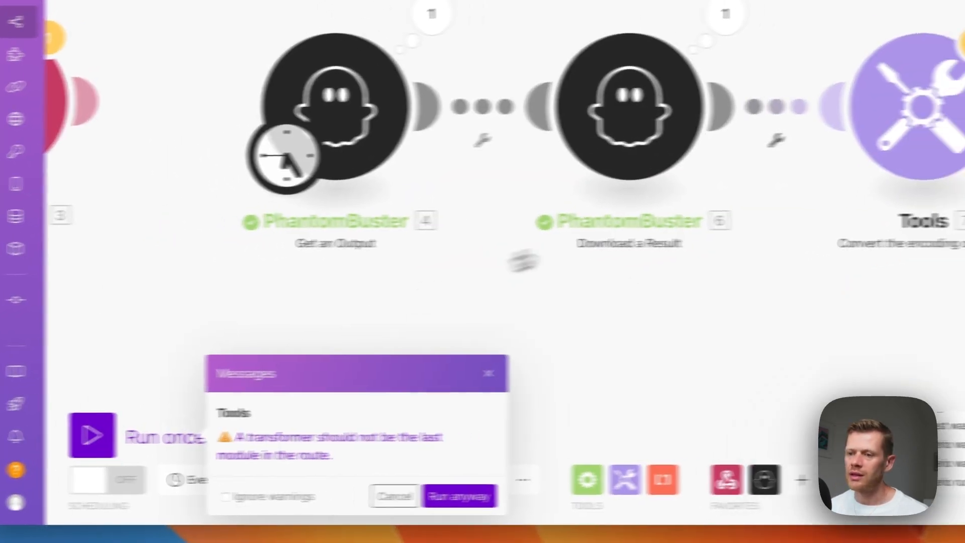
{"action": "left_click", "coordinate": [522, 495]}
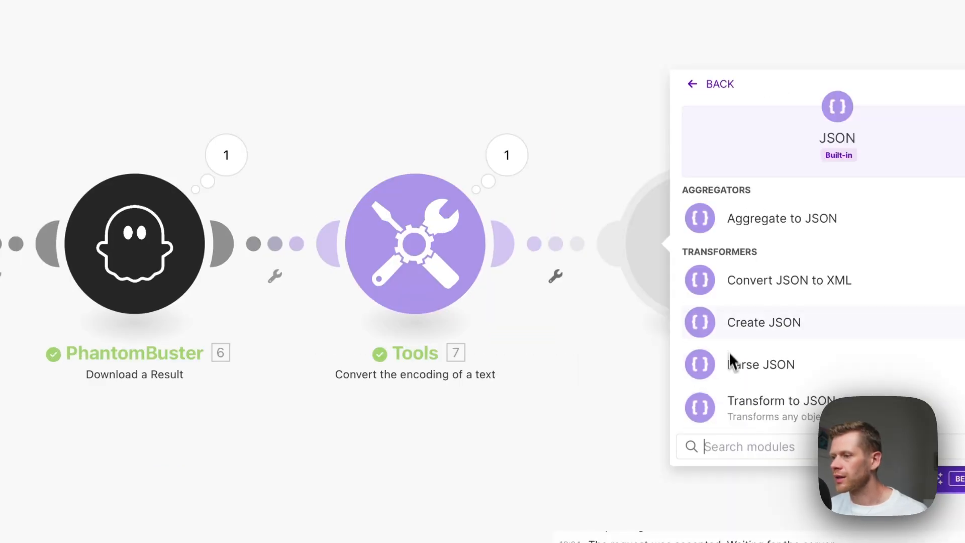
Step: Add a JSON Parse JSON module after the encoding conversion, map its JSON string to the converted Data, and run the scenario once
{"action": "left_click", "coordinate": [756, 363]}
{"action": "left_click", "coordinate": [451, 309]}
{"action": "left_click", "coordinate": [650, 224]}
{"action": "left_click", "coordinate": [586, 355]}
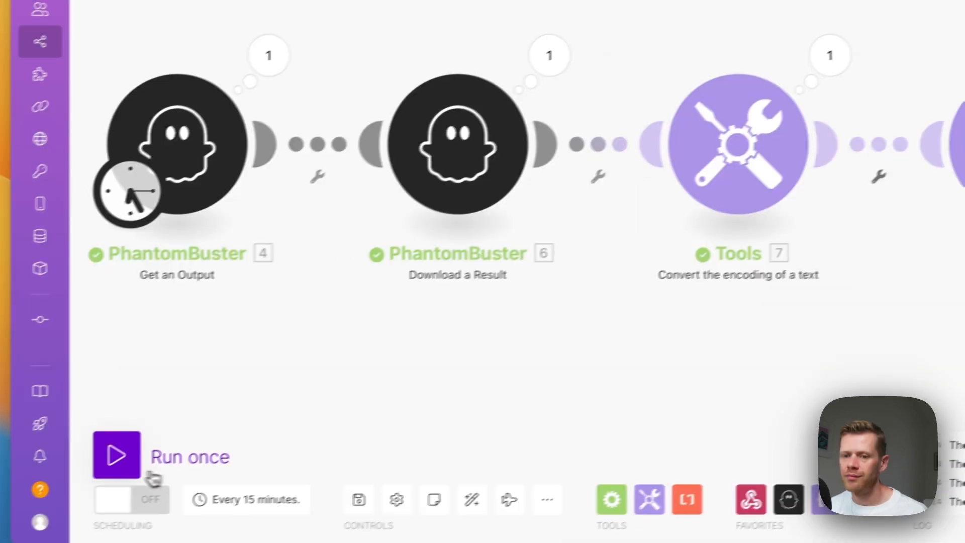
{"action": "left_click", "coordinate": [151, 460]}
{"action": "left_click", "coordinate": [514, 509]}
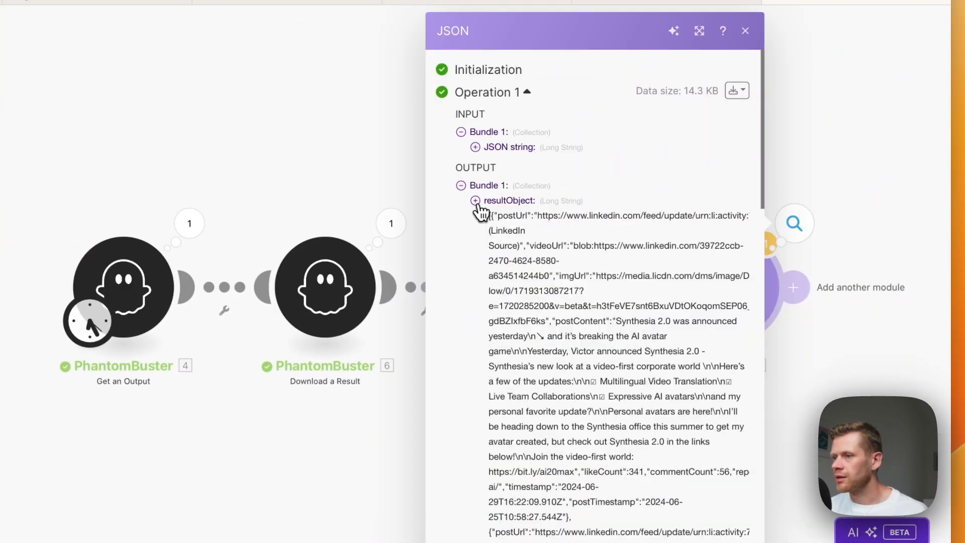
Step: Inspect the Parse JSON module's output bundle, checking the contents of resultObject
{"action": "left_click", "coordinate": [476, 201]}
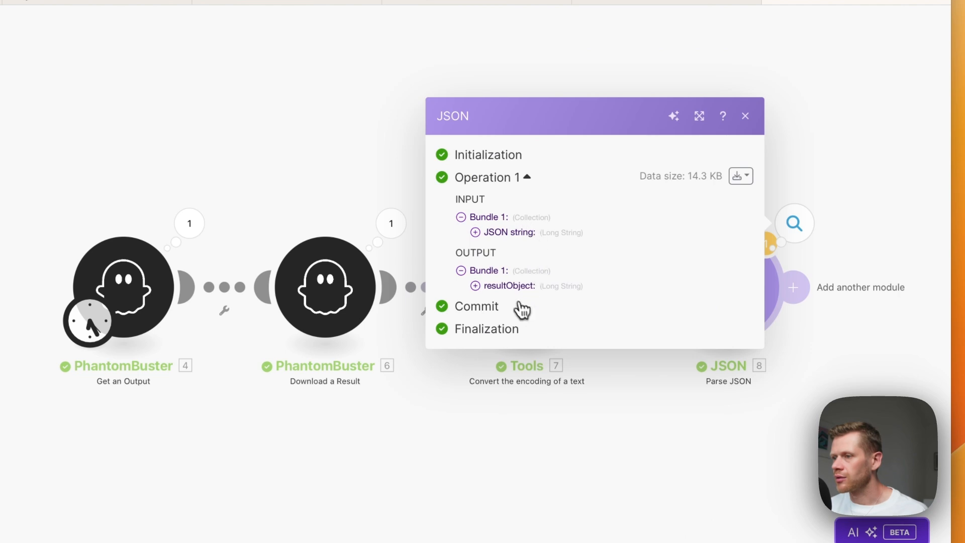
{"action": "left_click", "coordinate": [505, 286]}
{"action": "scroll", "coordinate": [497, 230], "scroll_direction": "down", "scroll_amount": 2}
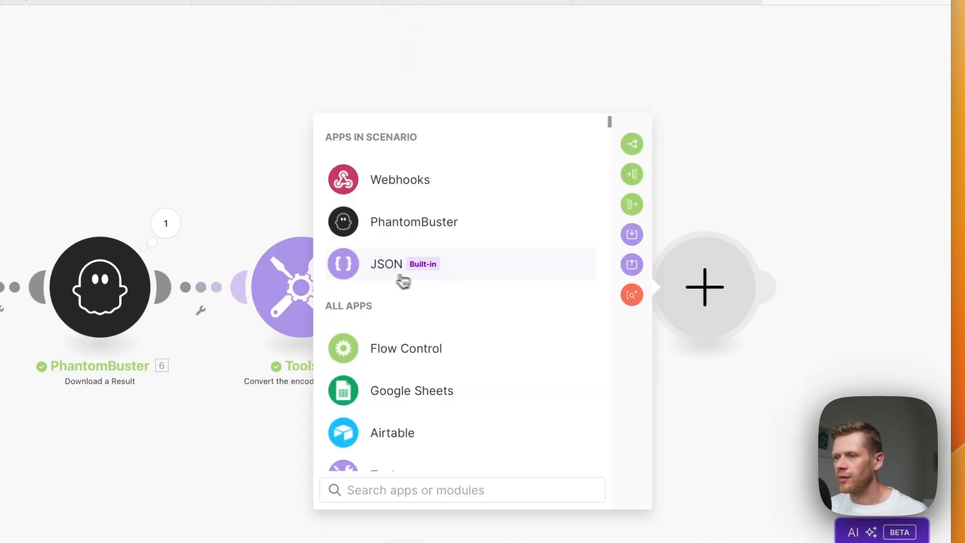
Step: Add a second Parse JSON module with its JSON string mapped to resultObject from the first one, and run the scenario once
{"action": "left_click", "coordinate": [397, 271]}
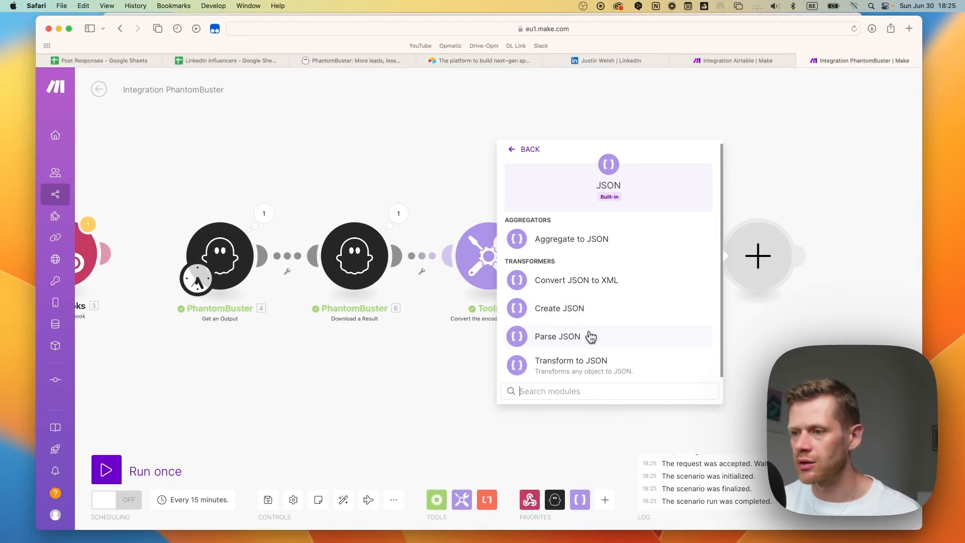
{"action": "left_click", "coordinate": [589, 332]}
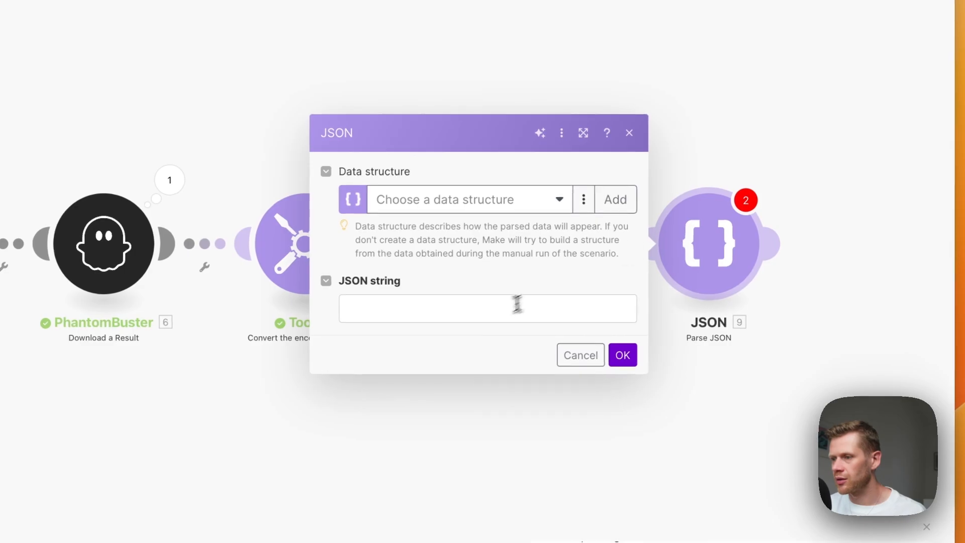
{"action": "left_click", "coordinate": [624, 300]}
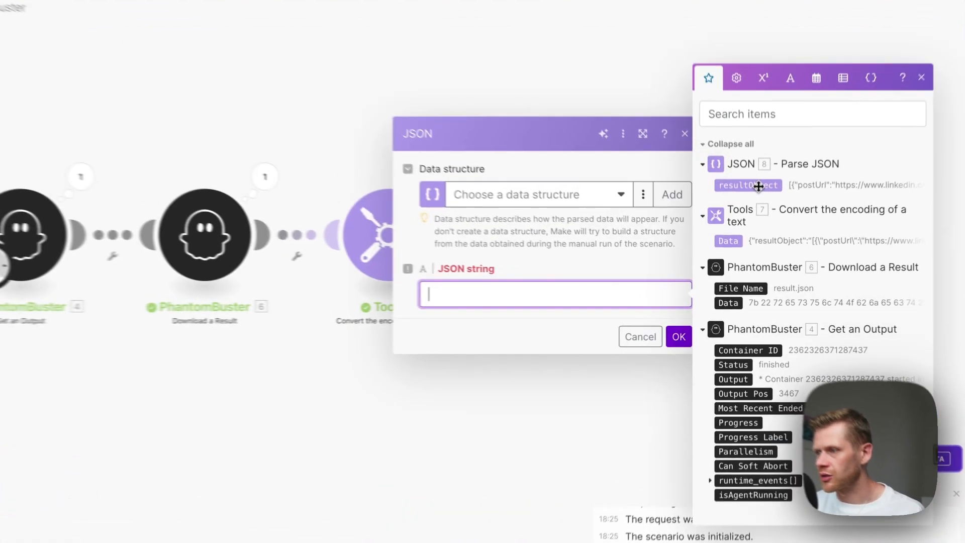
{"action": "left_click", "coordinate": [759, 220]}
{"action": "left_click", "coordinate": [701, 330]}
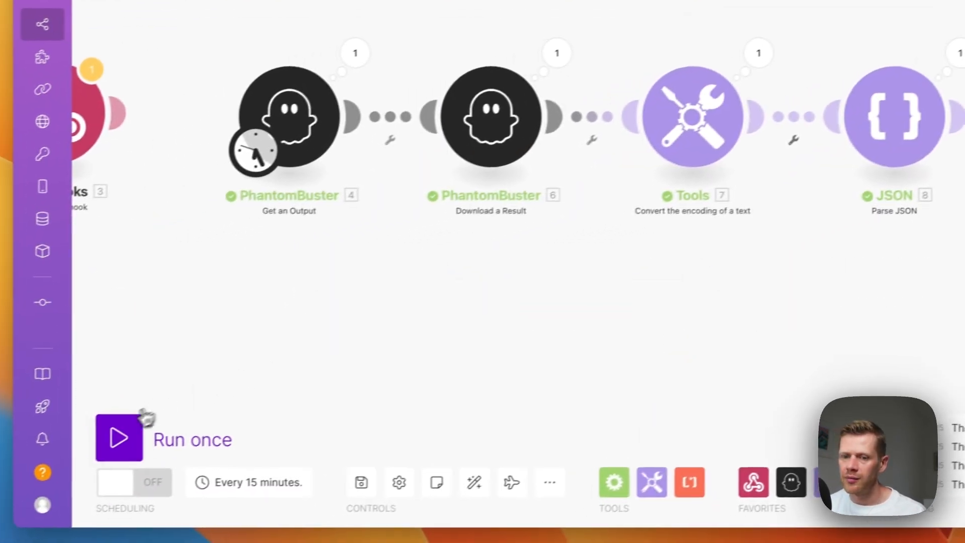
{"action": "left_click", "coordinate": [136, 422]}
{"action": "left_click", "coordinate": [508, 493]}
Step: Examine the second Parse JSON module's output, going through the individual LinkedIn post bundles and their fields
{"action": "scroll", "coordinate": [518, 322], "scroll_direction": "up", "scroll_amount": 2}
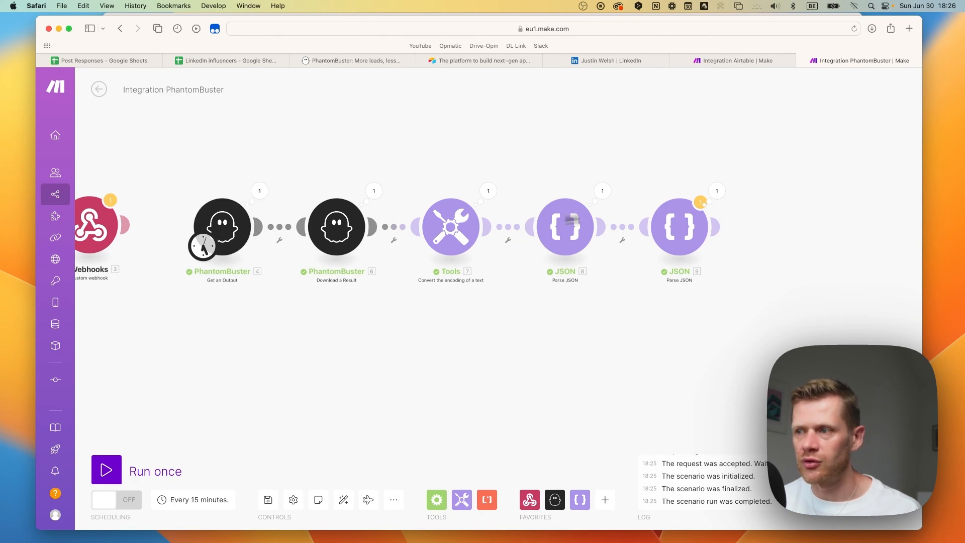
{"action": "left_click", "coordinate": [714, 190]}
{"action": "scroll", "coordinate": [513, 234], "scroll_direction": "down", "scroll_amount": 1}
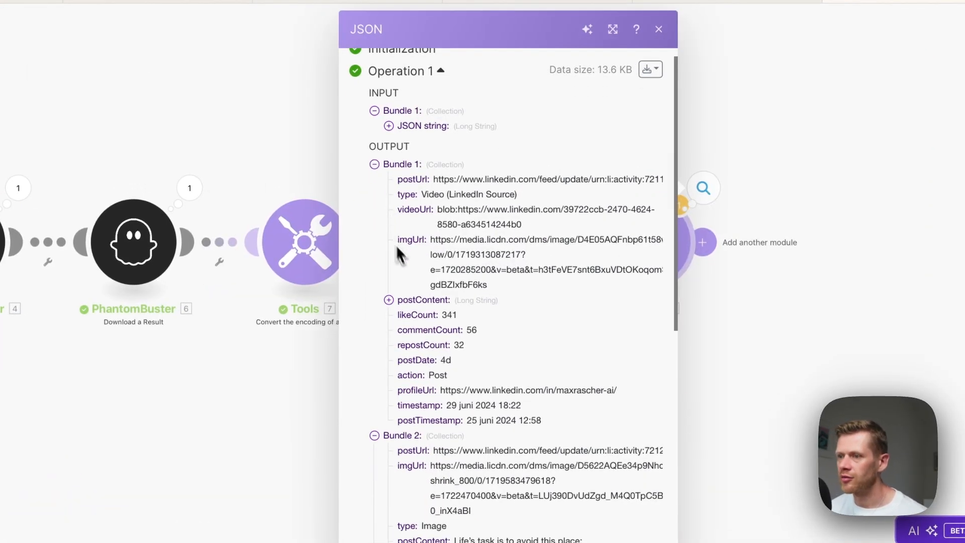
{"action": "scroll", "coordinate": [397, 251], "scroll_direction": "down", "scroll_amount": 10}
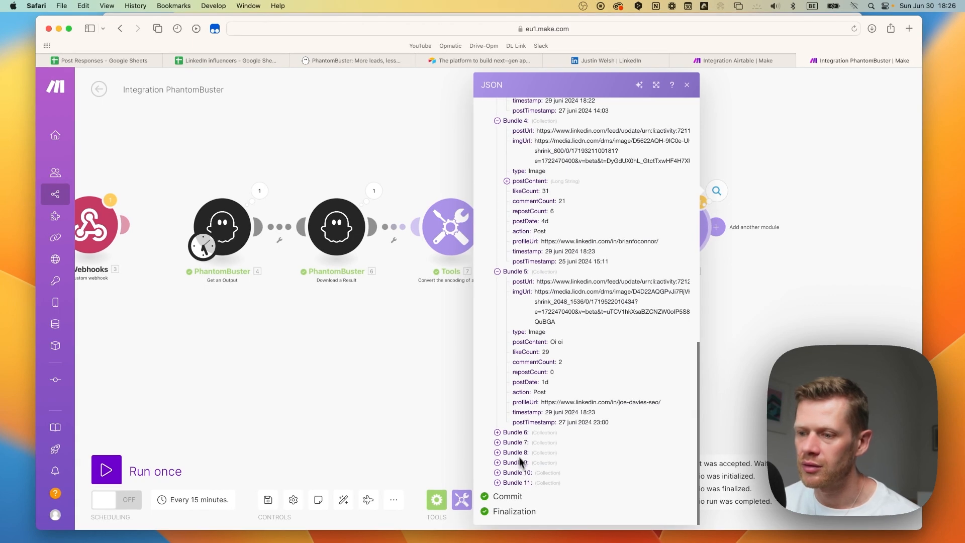
{"action": "scroll", "coordinate": [516, 431], "scroll_direction": "up", "scroll_amount": 15}
{"action": "left_click", "coordinate": [498, 188]}
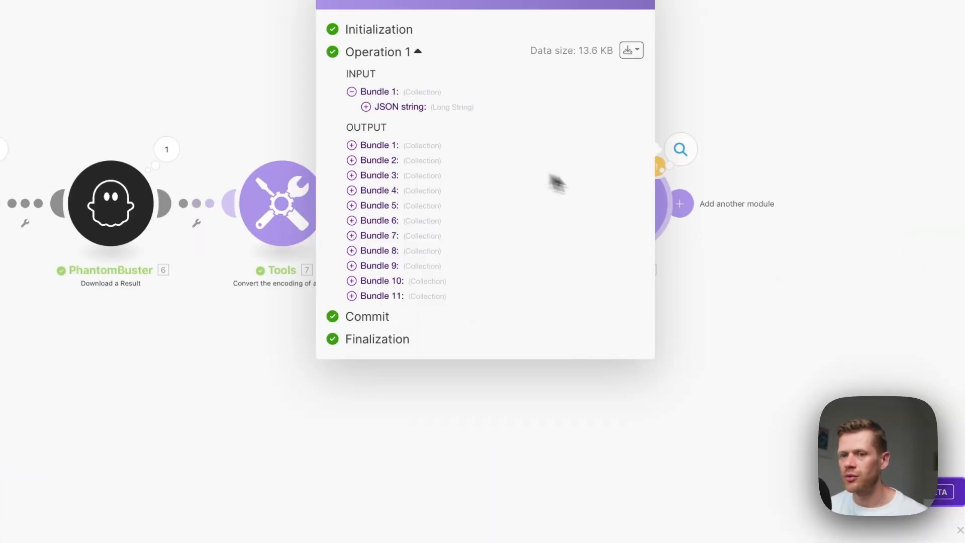
{"action": "left_click", "coordinate": [724, 178]}
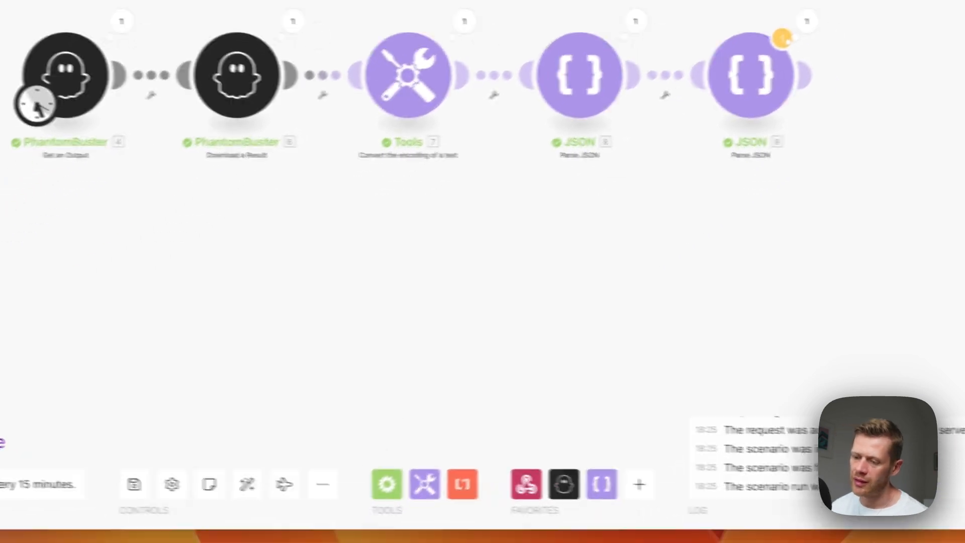
Step: Switch to Airtable and examine the Posts & comments table of the OPM LinkedIn base, from the post URLs across to attachments and responses
{"action": "left_click", "coordinate": [749, 69]}
{"action": "left_click", "coordinate": [517, 337]}
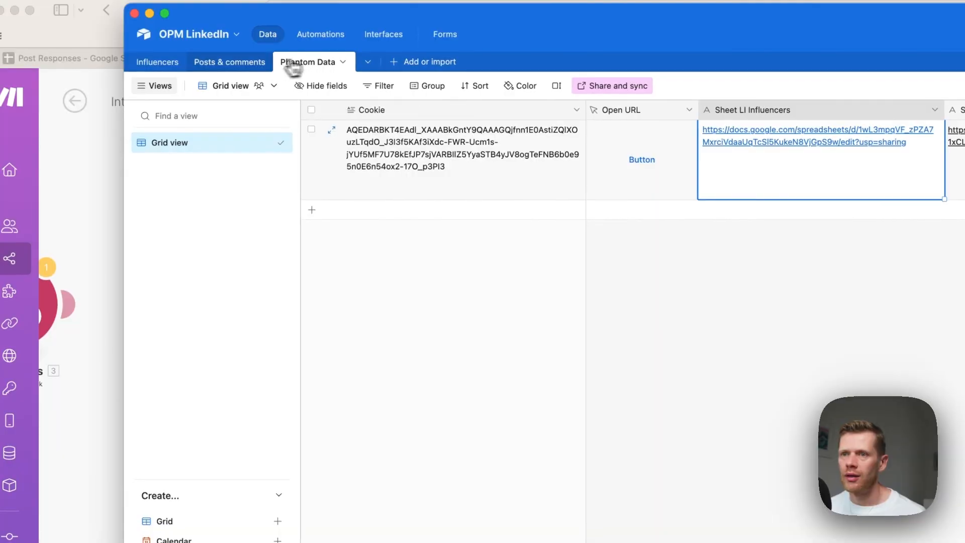
{"action": "left_click", "coordinate": [248, 66]}
{"action": "scroll", "coordinate": [557, 392], "scroll_direction": "right", "scroll_amount": 2}
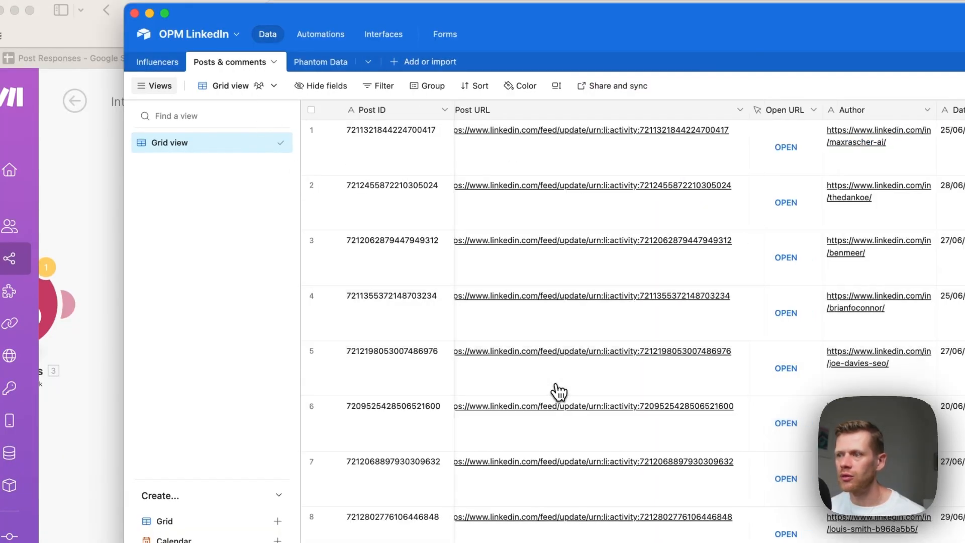
{"action": "scroll", "coordinate": [557, 392], "scroll_direction": "down", "scroll_amount": 5}
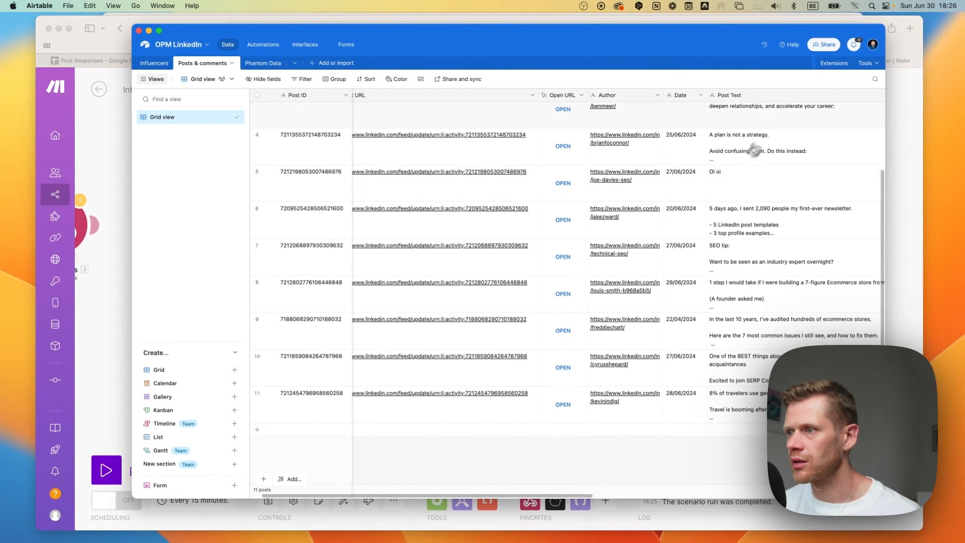
{"action": "scroll", "coordinate": [436, 131], "scroll_direction": "left", "scroll_amount": 2}
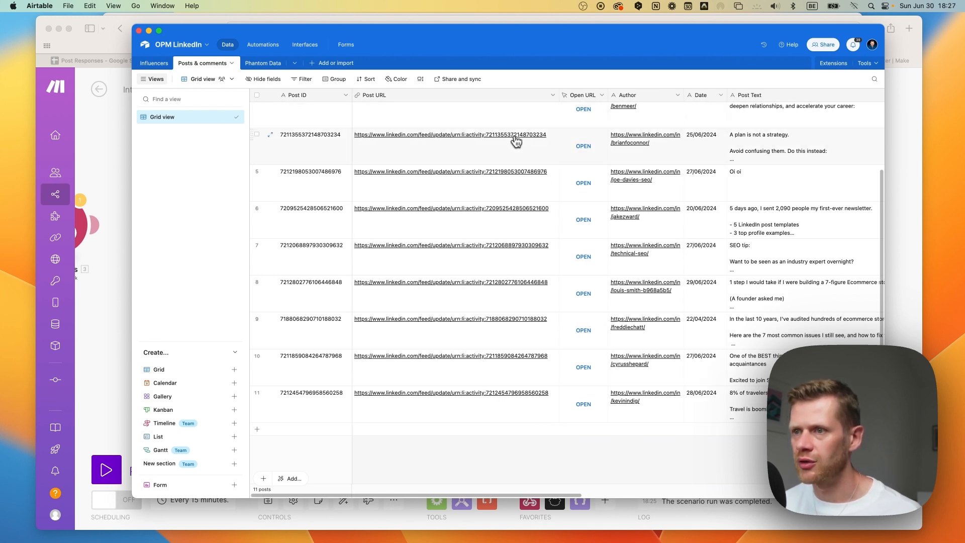
{"action": "scroll", "coordinate": [291, 246], "scroll_direction": "up", "scroll_amount": 3}
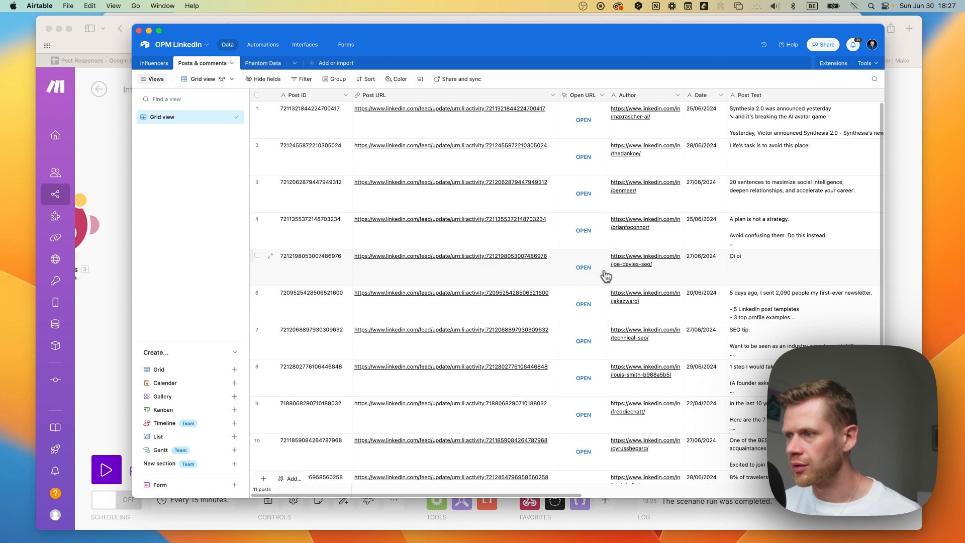
{"action": "scroll", "coordinate": [606, 276], "scroll_direction": "right", "scroll_amount": 2}
{"action": "scroll", "coordinate": [619, 262], "scroll_direction": "right", "scroll_amount": 10}
{"action": "scroll", "coordinate": [647, 300], "scroll_direction": "down", "scroll_amount": 3}
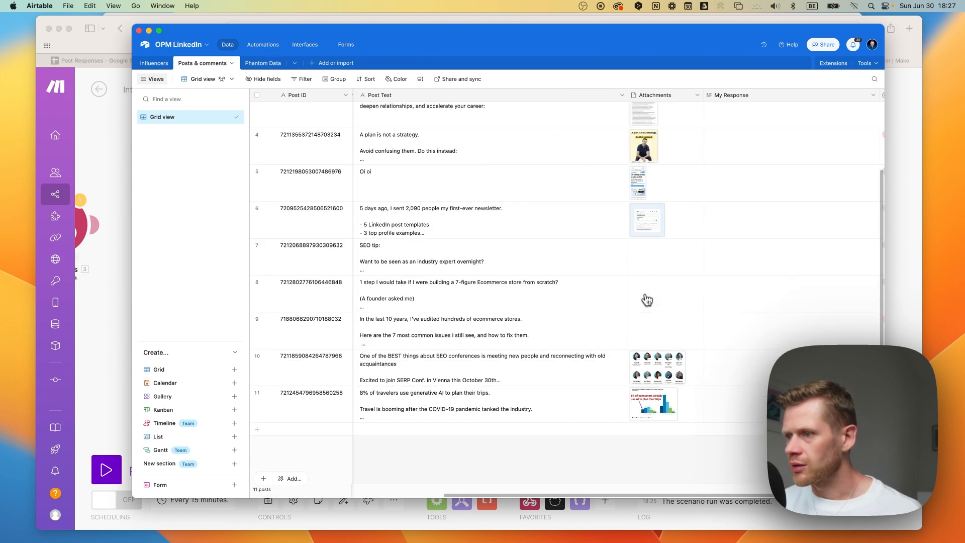
{"action": "scroll", "coordinate": [647, 301], "scroll_direction": "right", "scroll_amount": 10}
{"action": "scroll", "coordinate": [648, 252], "scroll_direction": "up", "scroll_amount": 3}
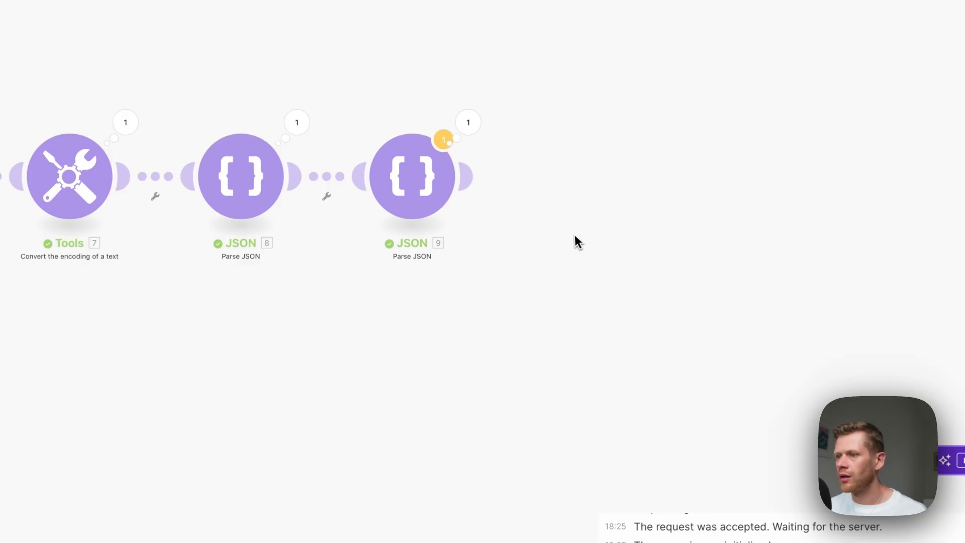
Step: Add an Airtable Search Records module after the second Parse JSON module in the Make scenario
{"action": "scroll", "coordinate": [567, 289], "scroll_direction": "down", "scroll_amount": 3}
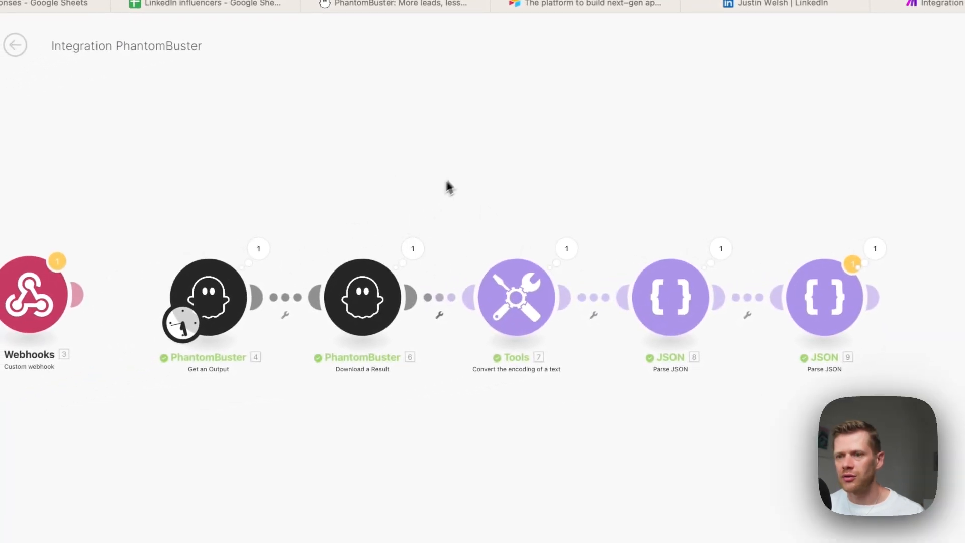
{"action": "left_click_drag", "start_coordinate": [465, 168], "coordinate": [415, 122]}
{"action": "left_click_drag", "start_coordinate": [794, 140], "coordinate": [729, 201]}
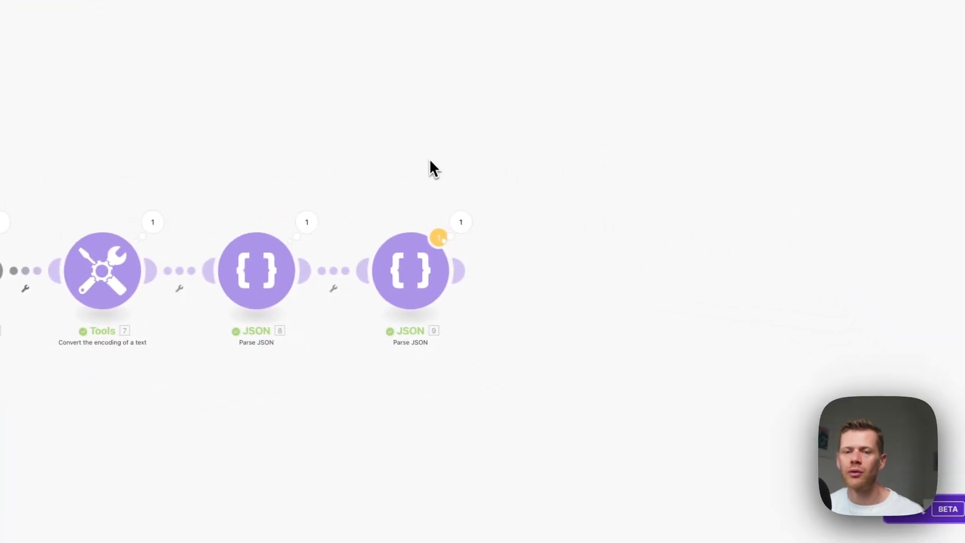
{"action": "left_click", "coordinate": [459, 274]}
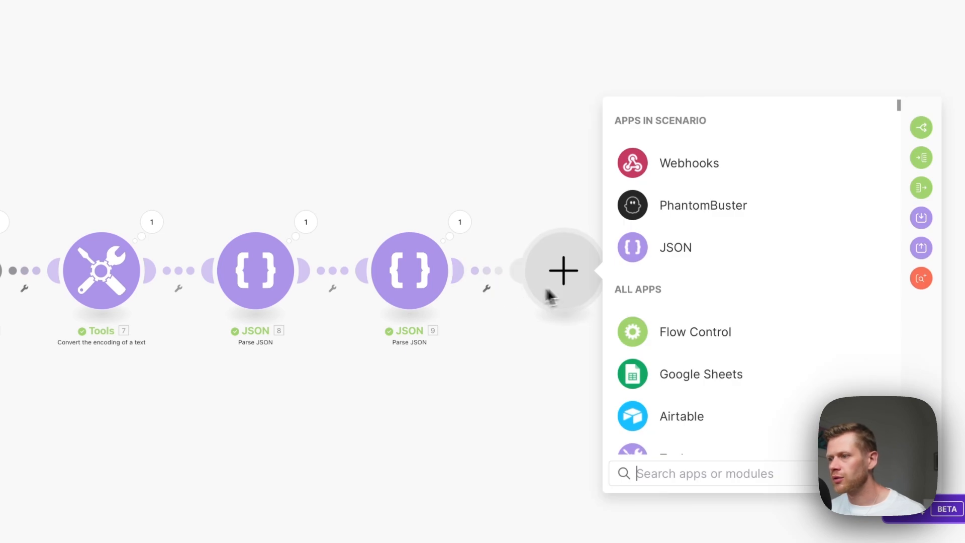
{"action": "left_click", "coordinate": [666, 416]}
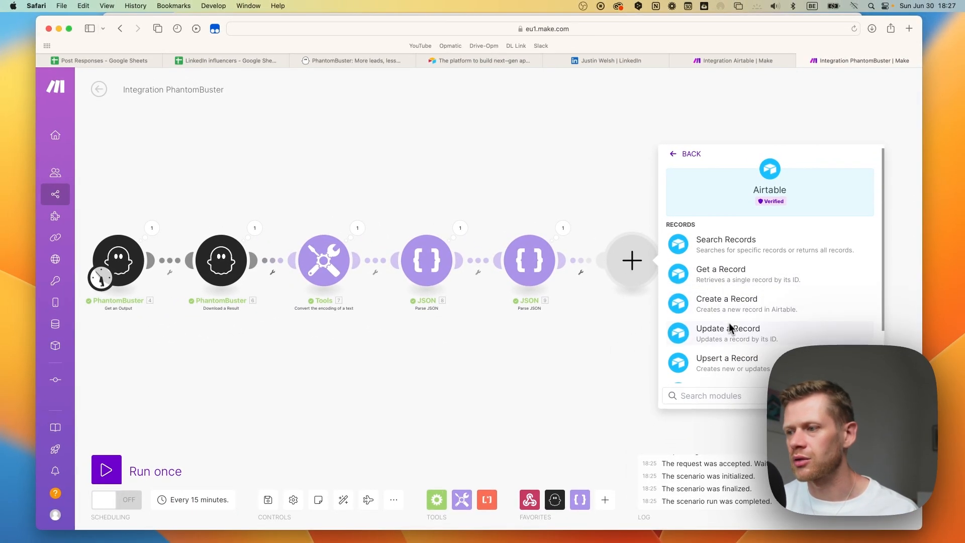
{"action": "scroll", "coordinate": [732, 328], "scroll_direction": "down", "scroll_amount": 1}
{"action": "left_click", "coordinate": [727, 228]}
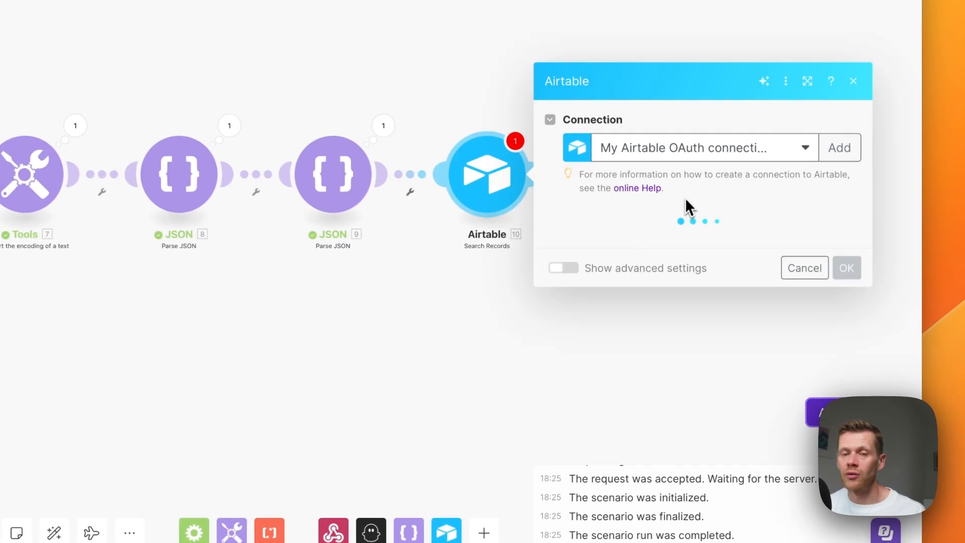
Step: Point the Search Records module at OPM LinkedIn's Posts & comments table with formula {Post URL} ="postUrl", using postUrl from the second Parse JSON module
{"action": "left_click", "coordinate": [710, 248]}
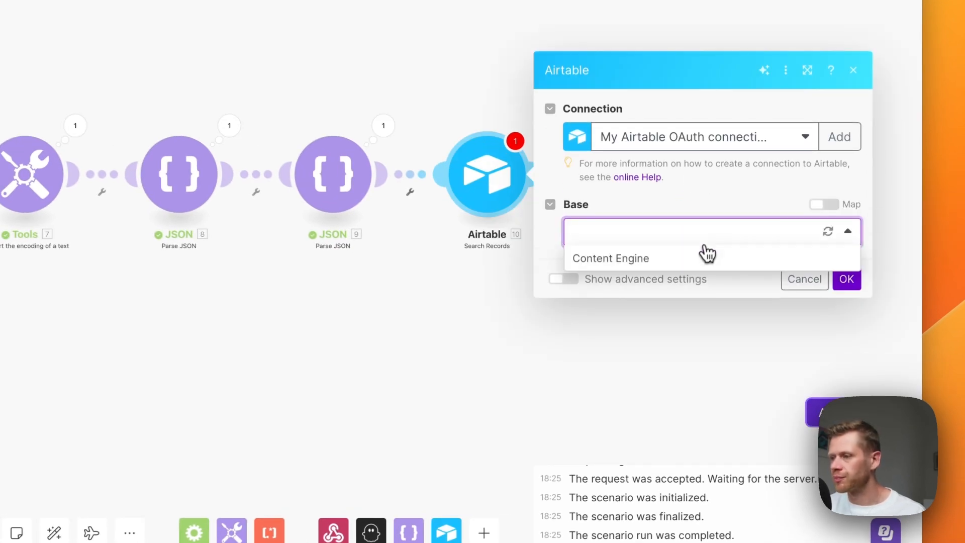
{"action": "left_click", "coordinate": [691, 170]}
{"action": "left_click", "coordinate": [662, 232]}
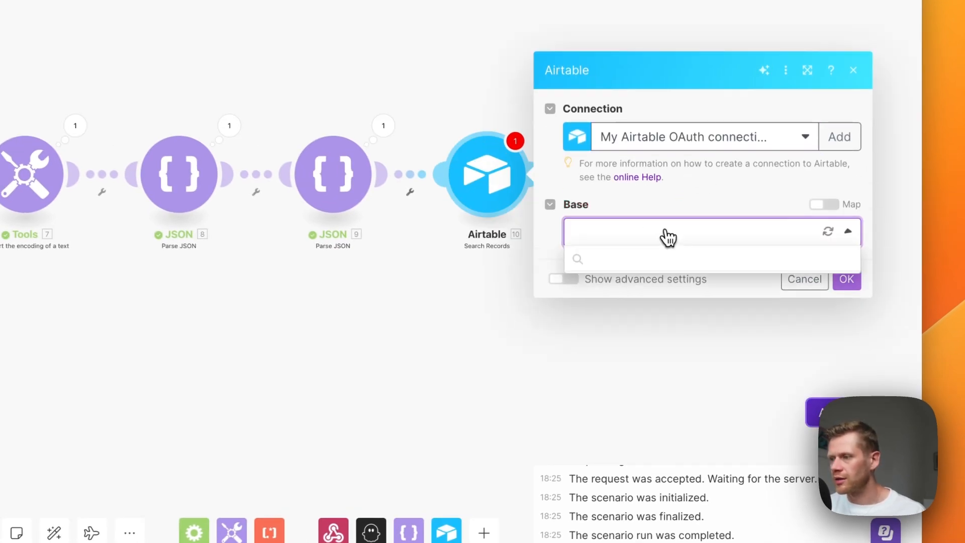
{"action": "left_click", "coordinate": [668, 441]}
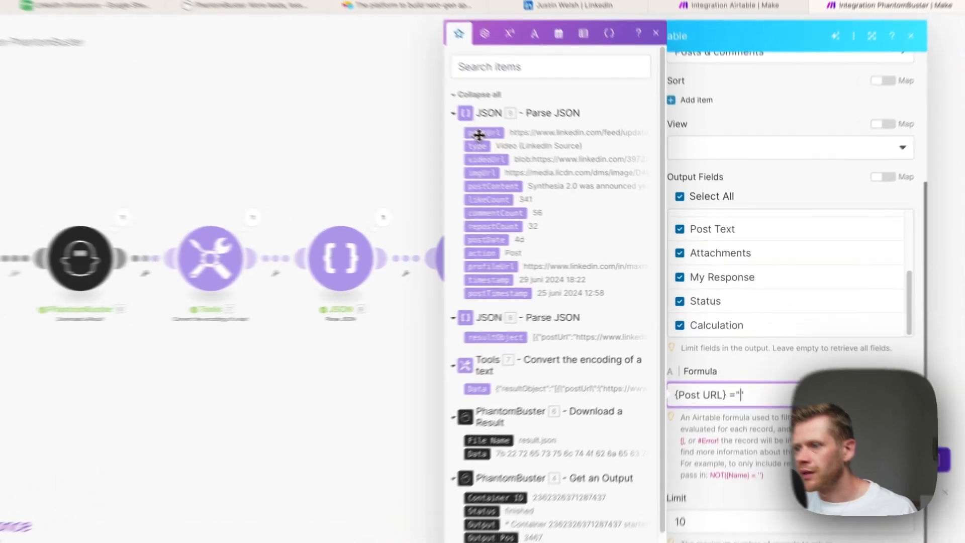
{"action": "left_click", "coordinate": [479, 134]}
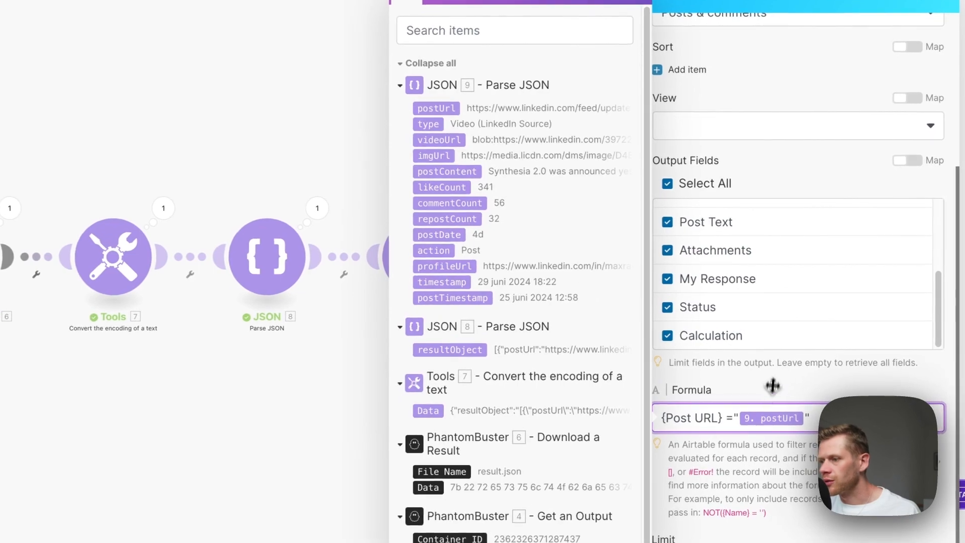
Step: Check the Posts & comments columns in Airtable, return to Make, run the scenario once and examine the Search Records operations
{"action": "key", "text": "super+Tab"}
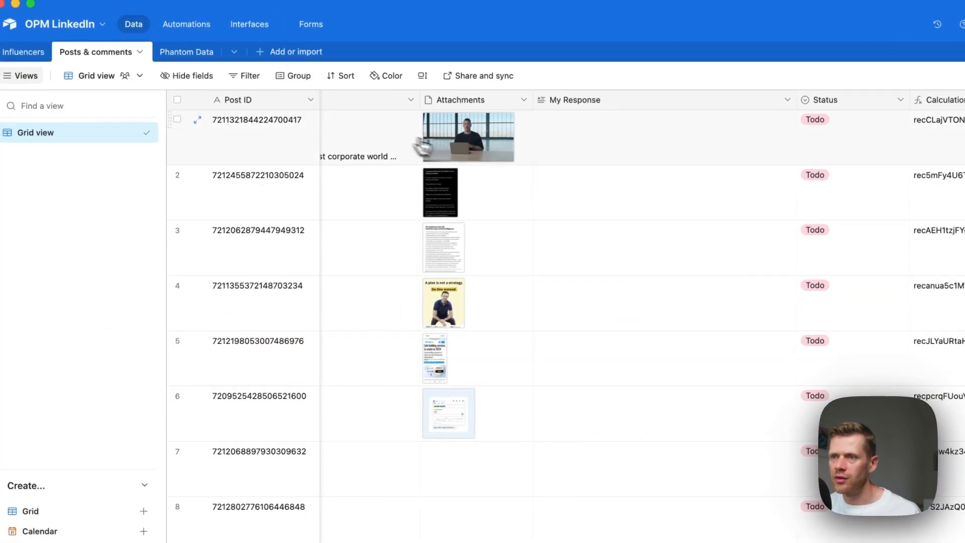
{"action": "scroll", "coordinate": [448, 183], "scroll_direction": "left", "scroll_amount": 10}
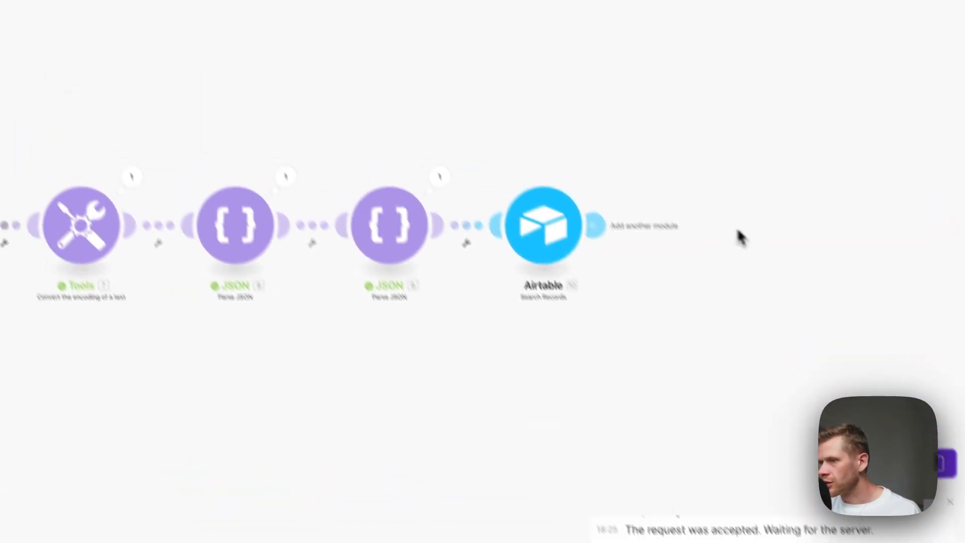
{"action": "left_click", "coordinate": [136, 465]}
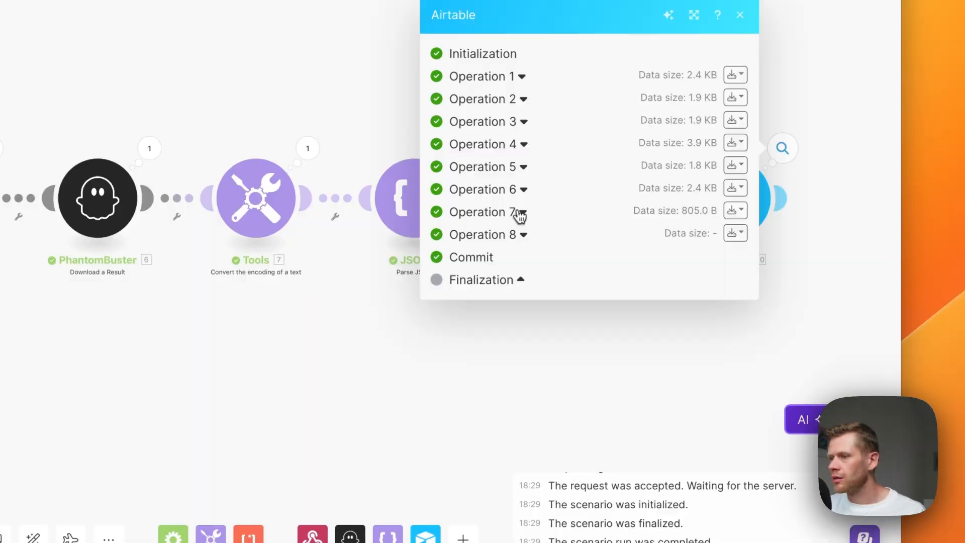
{"action": "left_click", "coordinate": [519, 216]}
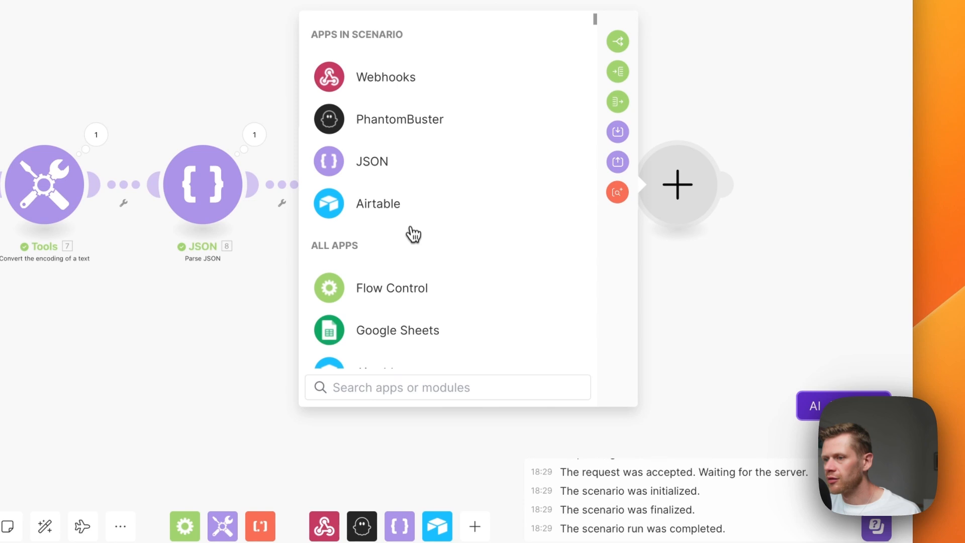
Step: Add an Airtable Create a Record module after Search Records, using the OPM LinkedIn base and the Posts & comments table
{"action": "left_click", "coordinate": [409, 203]}
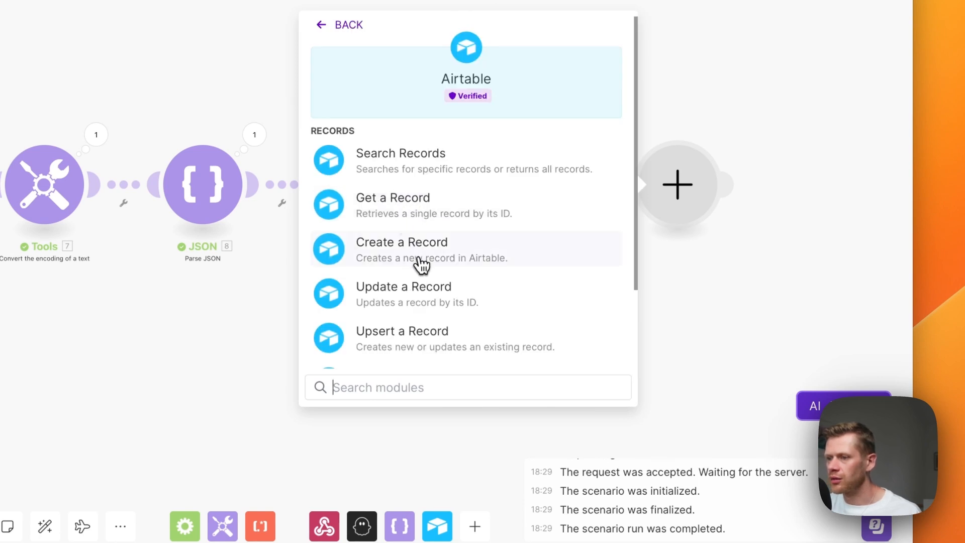
{"action": "left_click", "coordinate": [421, 264]}
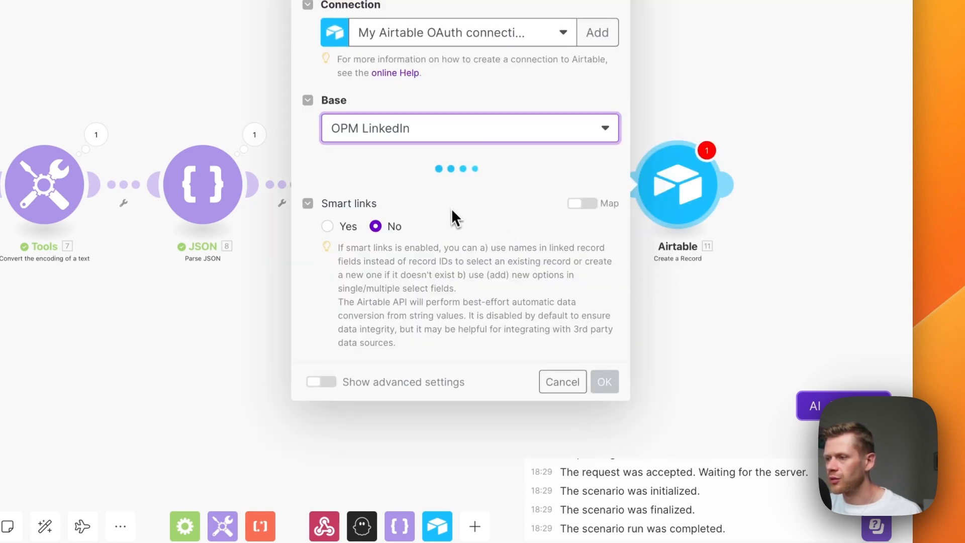
{"action": "left_click", "coordinate": [419, 189]}
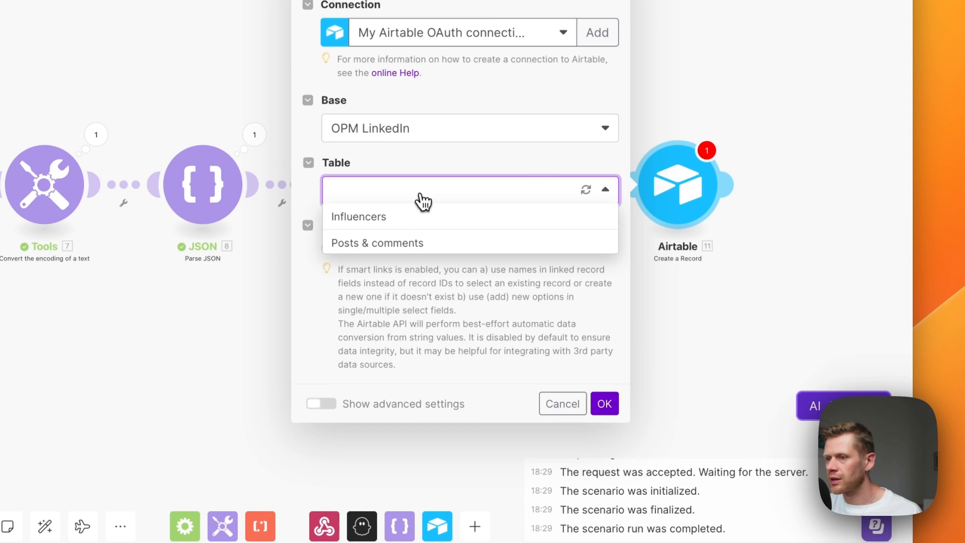
{"action": "left_click", "coordinate": [429, 244]}
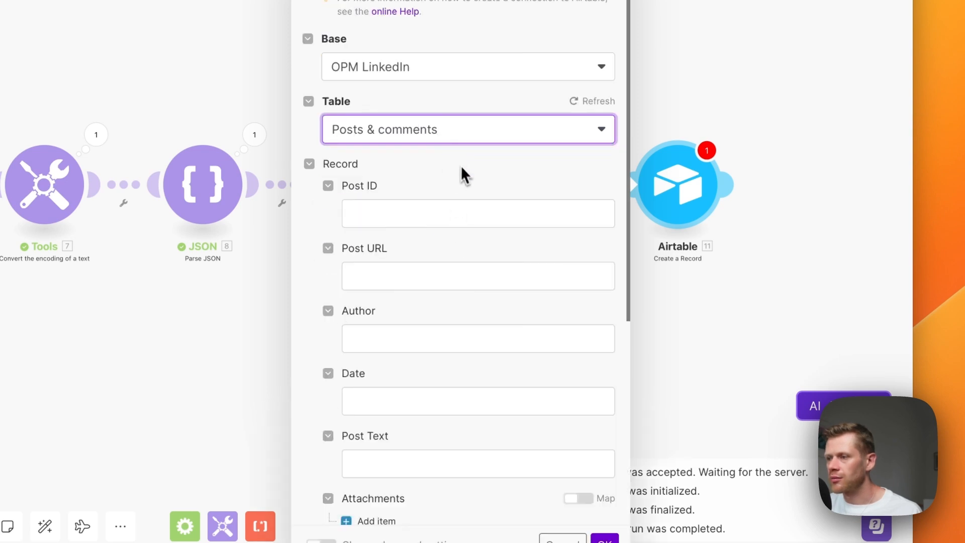
{"action": "left_click", "coordinate": [451, 213]}
{"action": "key", "text": "Tab"}
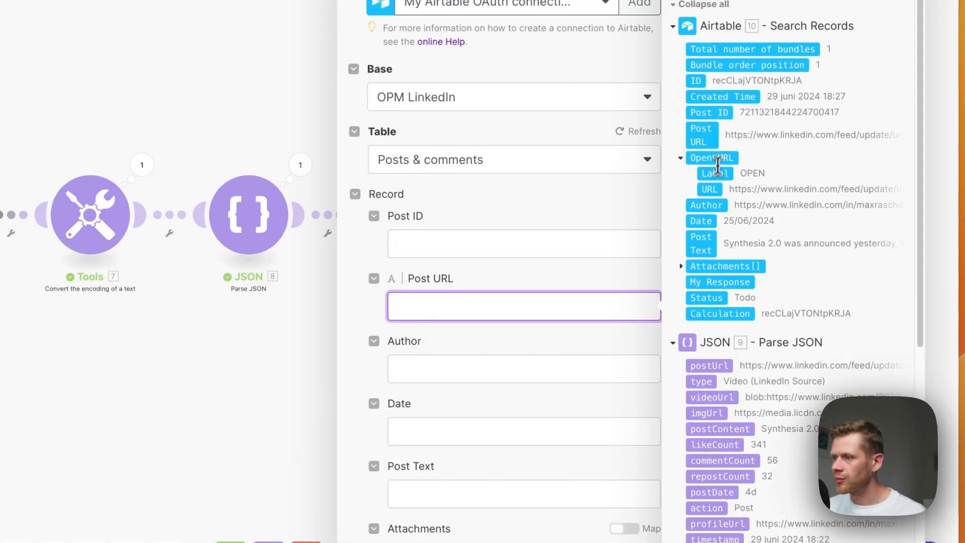
{"action": "left_click", "coordinate": [718, 133]}
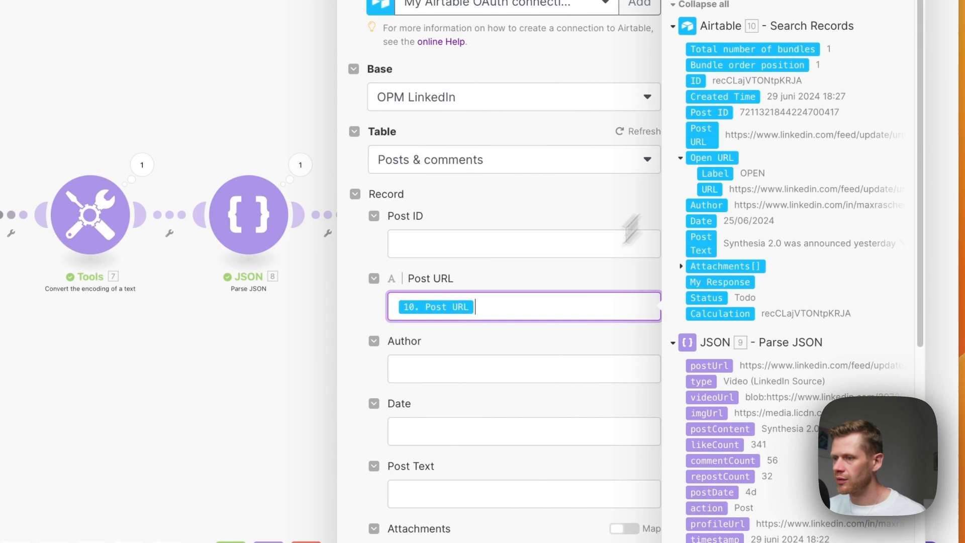
{"action": "left_click", "coordinate": [494, 376]}
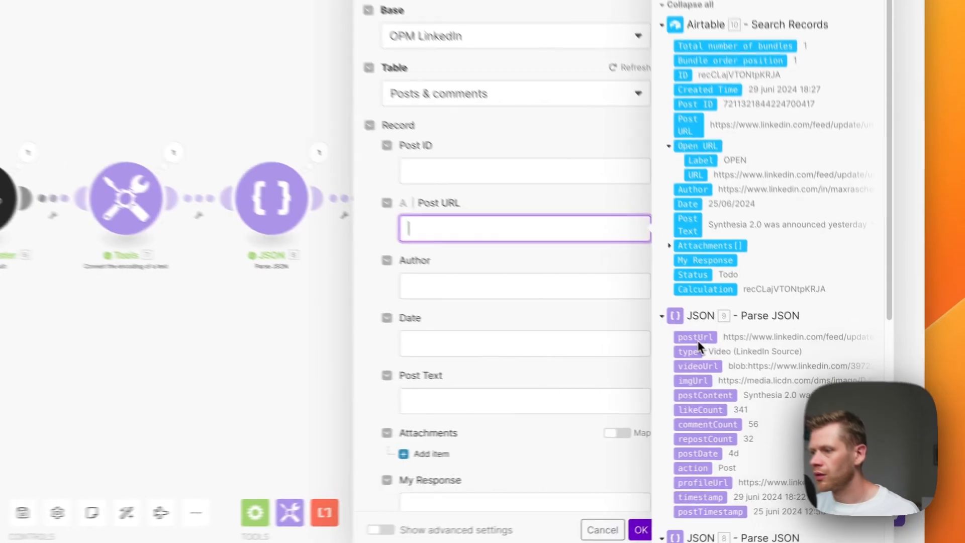
Step: Map the second Parse JSON module's postUrl to Post URL, profileUrl to Author, postTimestamp to Date and postContent to Post Text
{"action": "left_click", "coordinate": [698, 340]}
{"action": "left_click", "coordinate": [551, 284]}
{"action": "left_click", "coordinate": [702, 481]}
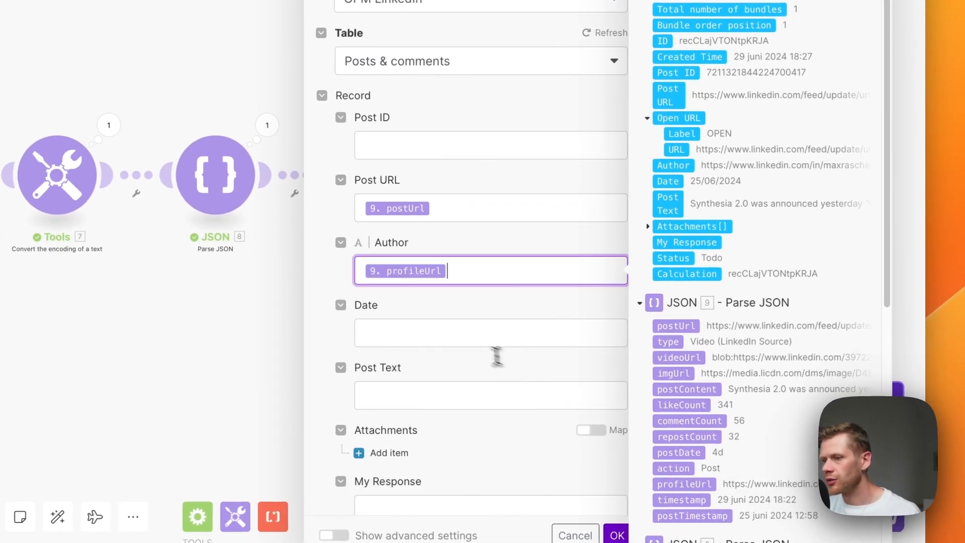
{"action": "left_click", "coordinate": [497, 344]}
{"action": "left_click", "coordinate": [687, 499]}
{"action": "scroll", "coordinate": [669, 458], "scroll_direction": "down", "scroll_amount": 1}
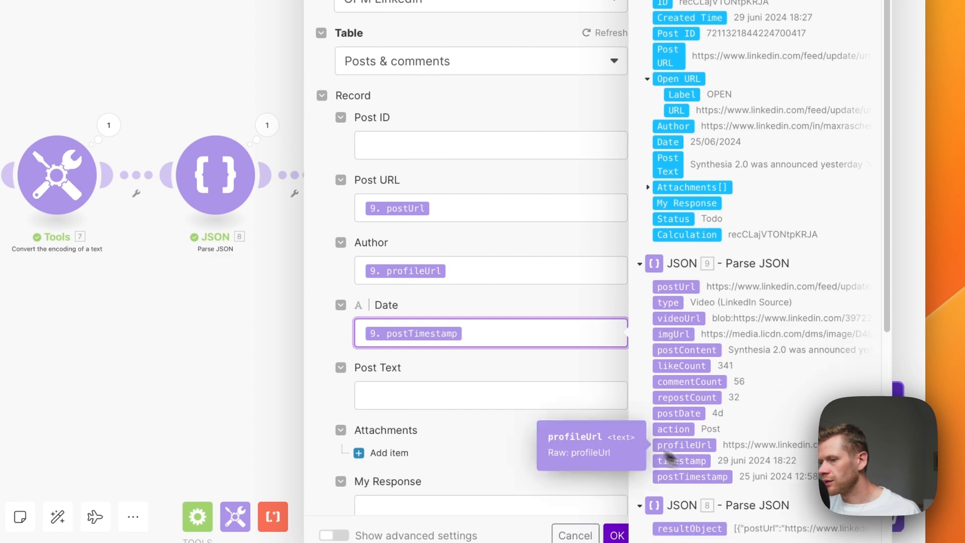
{"action": "left_click", "coordinate": [509, 396]}
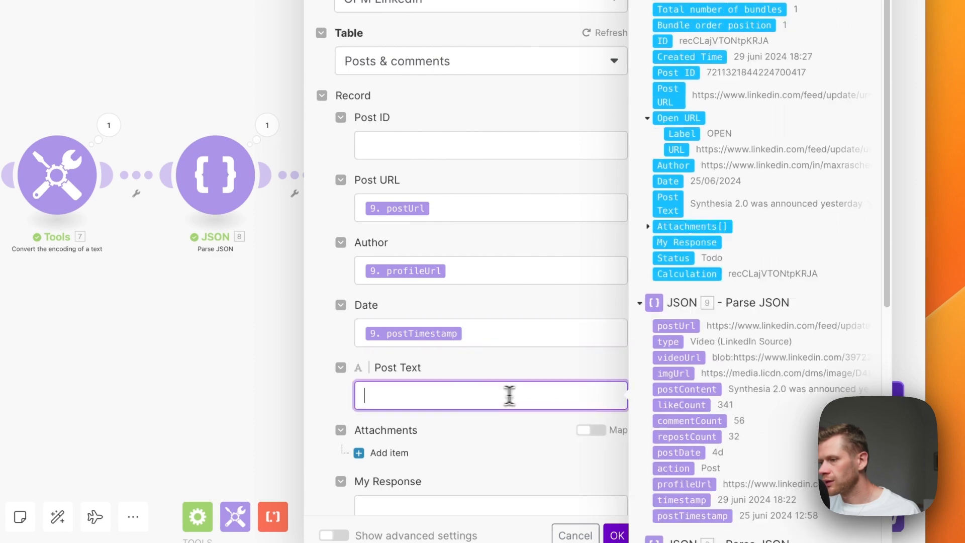
{"action": "left_click", "coordinate": [689, 391]}
{"action": "left_click", "coordinate": [457, 142]}
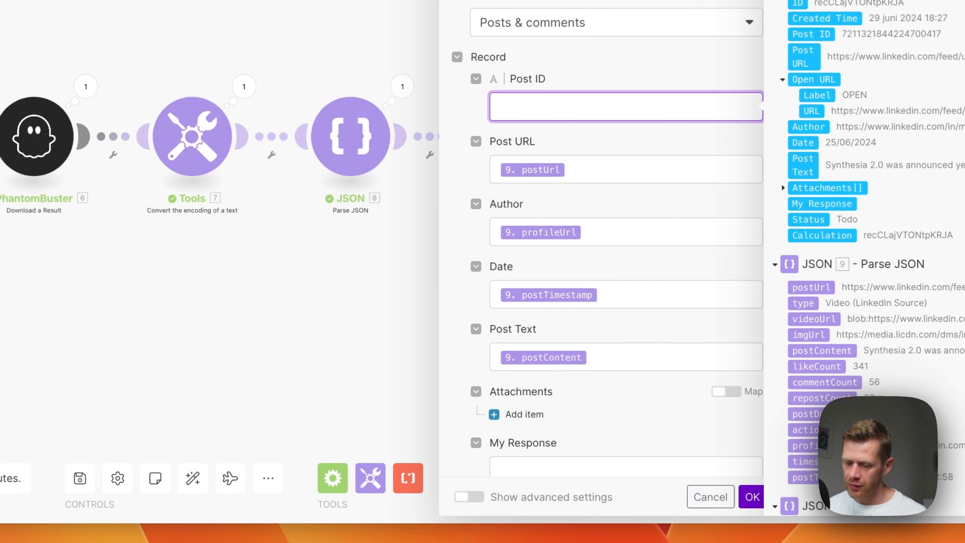
{"action": "type", "text": "replace(49.postUrl; https://www.linkedin.com/feed/update/urn:li:activity:; emptystring)"}
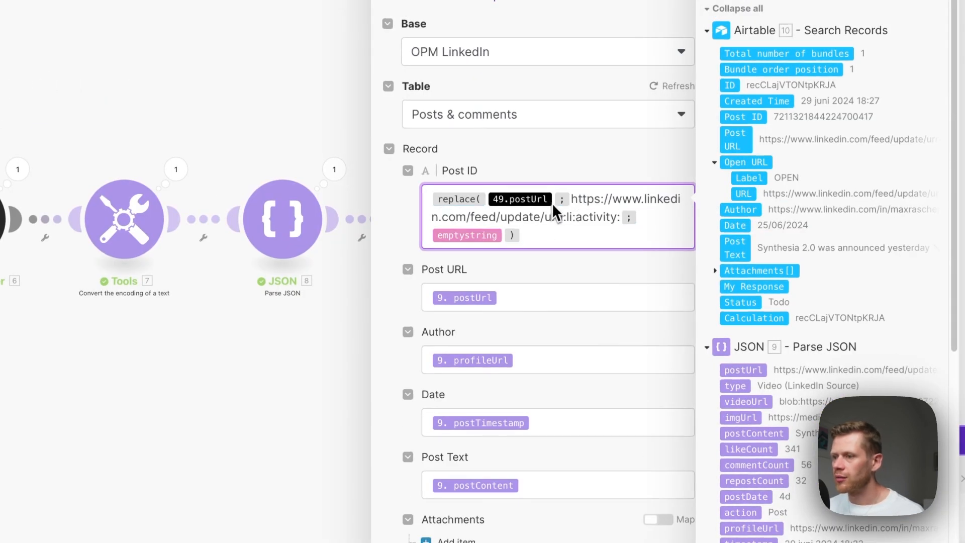
{"action": "mouse_move", "coordinate": [552, 201]}
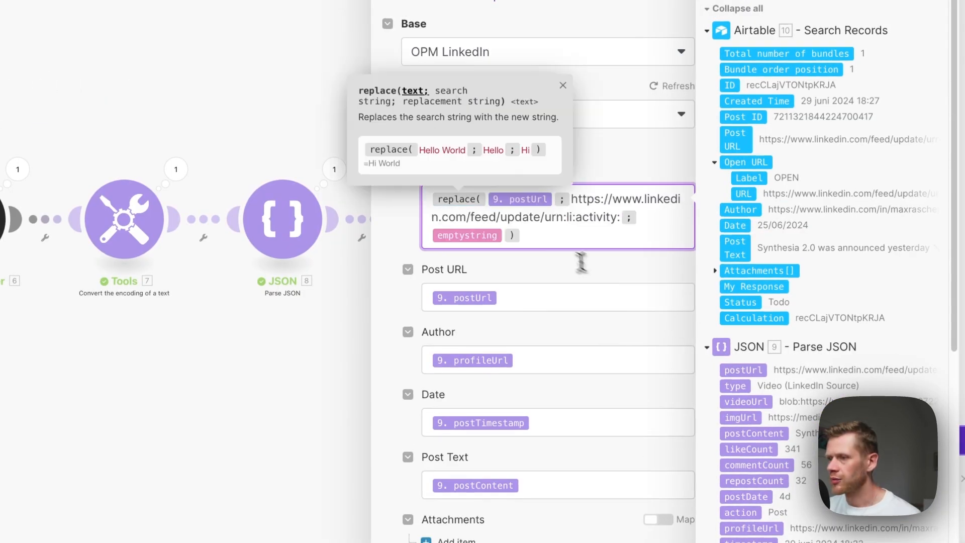
{"action": "left_click", "coordinate": [559, 239]}
{"action": "left_click_drag", "start_coordinate": [621, 217], "coordinate": [574, 199]}
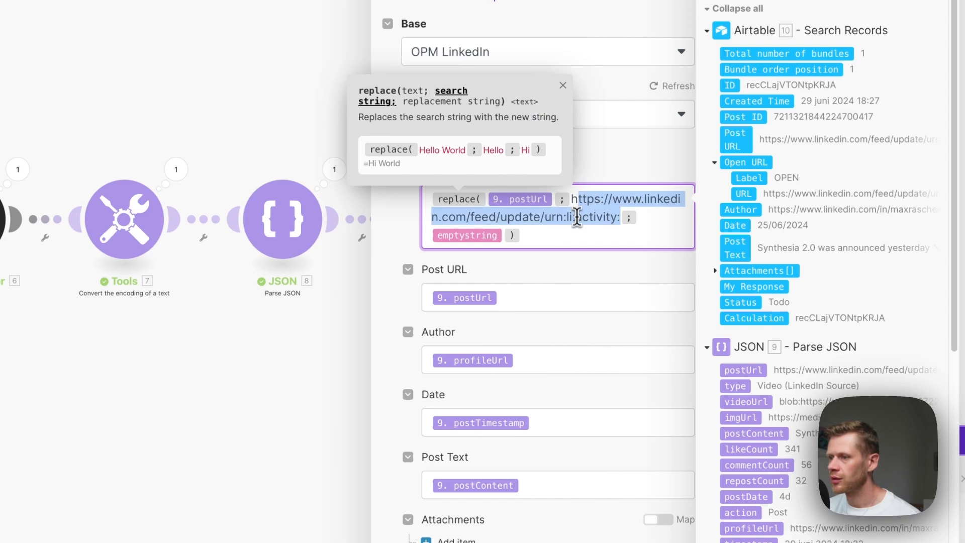
{"action": "left_click", "coordinate": [577, 234]}
{"action": "left_click", "coordinate": [558, 275]}
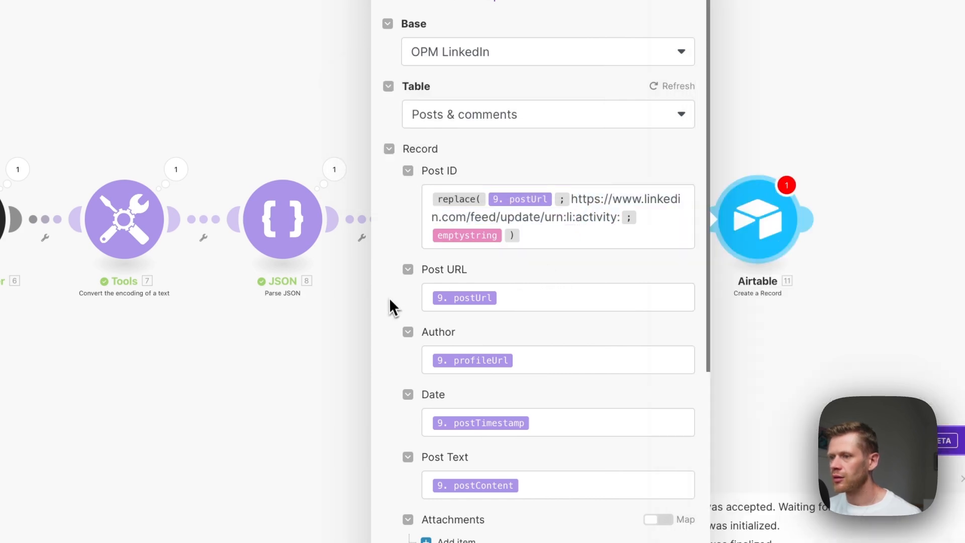
{"action": "key", "text": "super+Tab"}
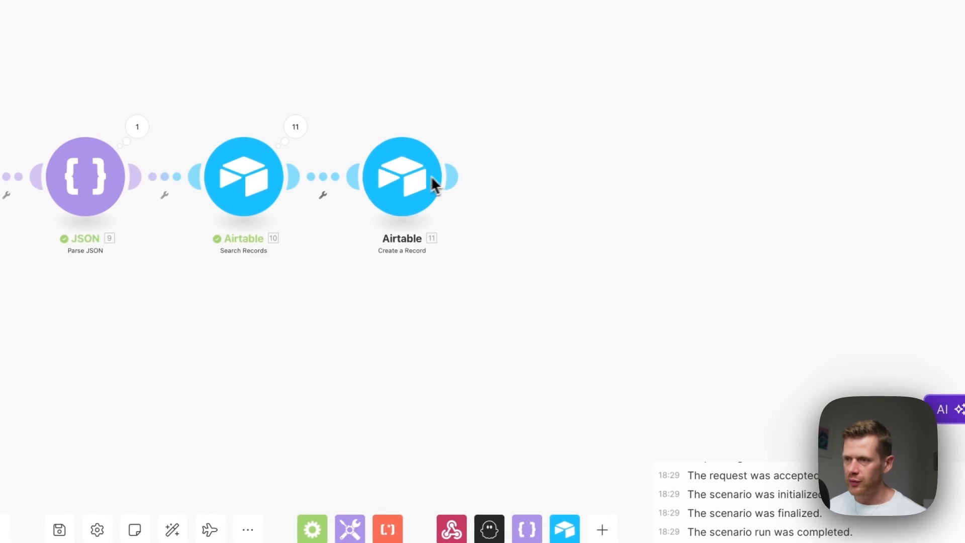
Step: Try an OpenAI Create a Completion (GPT-3, GPT-3.5, GPT-4) module after the Airtable Create a Record module
{"action": "left_click", "coordinate": [449, 179]}
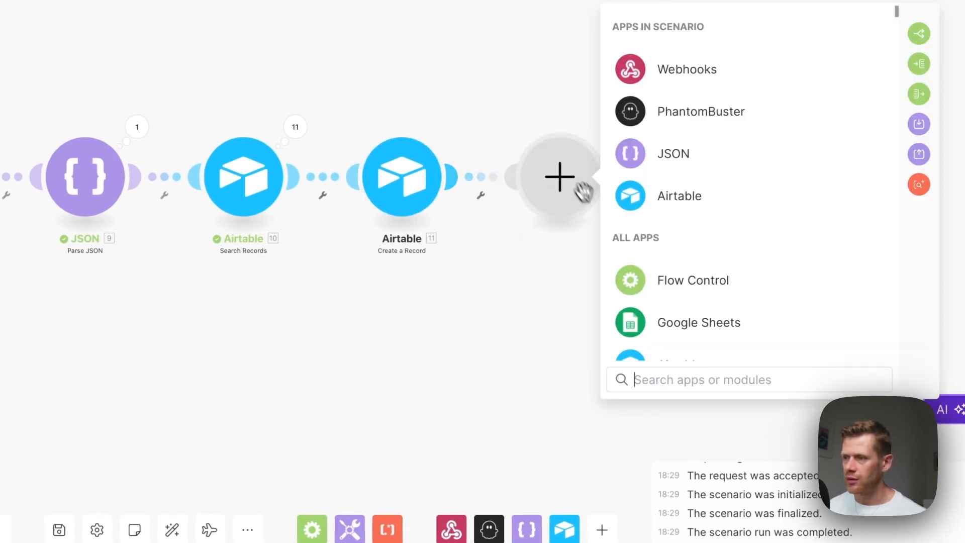
{"action": "type", "text": "open"}
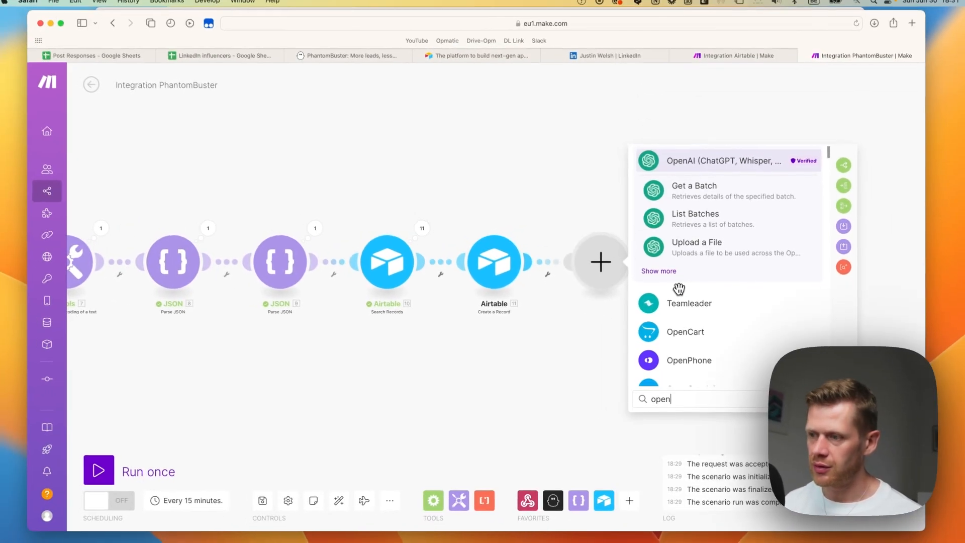
{"action": "left_click", "coordinate": [720, 167]}
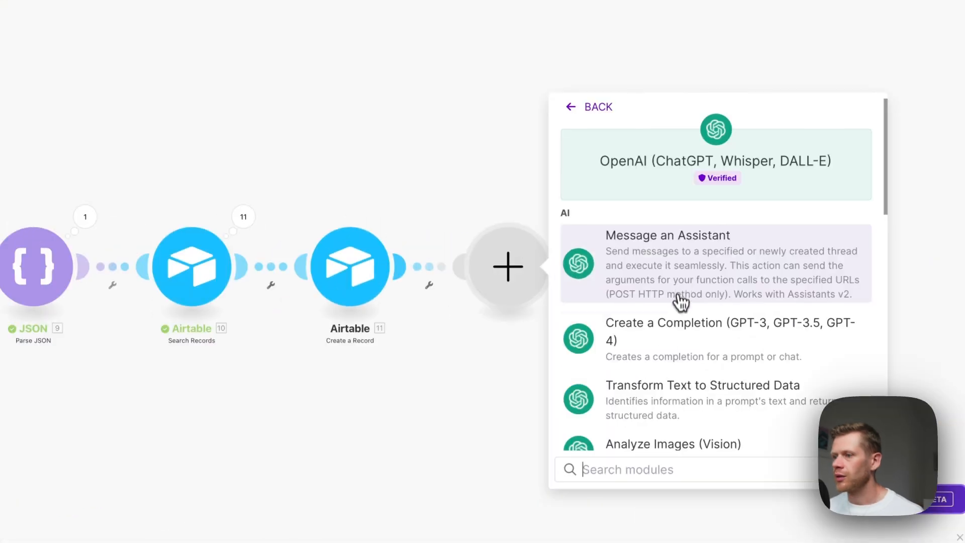
{"action": "left_click", "coordinate": [680, 343]}
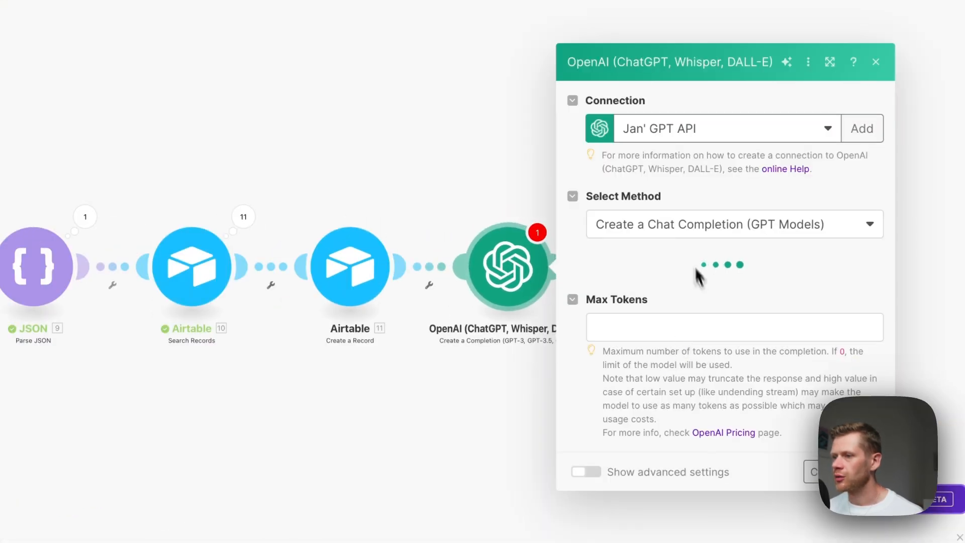
{"action": "left_click", "coordinate": [510, 250]}
{"action": "right_click", "coordinate": [509, 250]}
{"action": "left_click", "coordinate": [543, 450]}
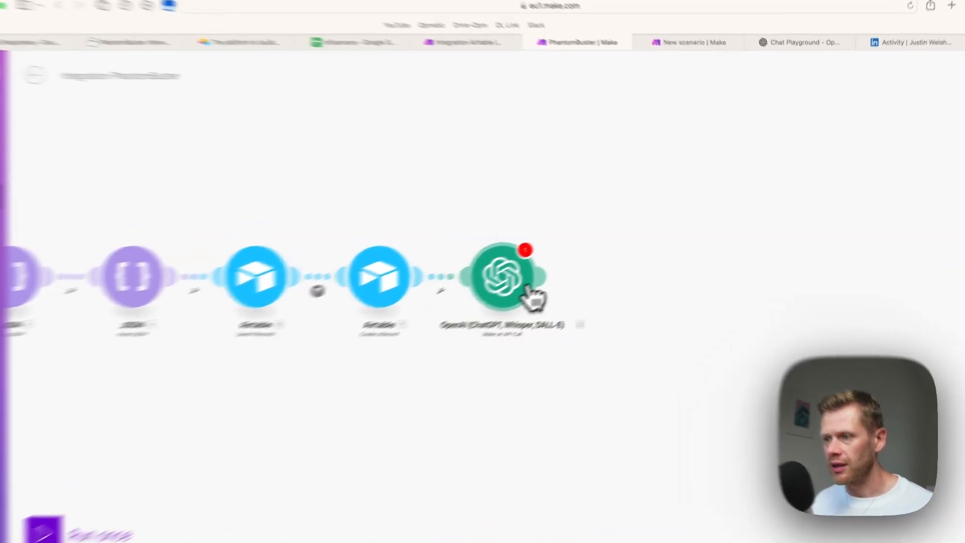
Step: Check the OpenAI Make an API Call module's settings and add an OpenAI Create a Completion module after it
{"action": "left_click", "coordinate": [528, 287]}
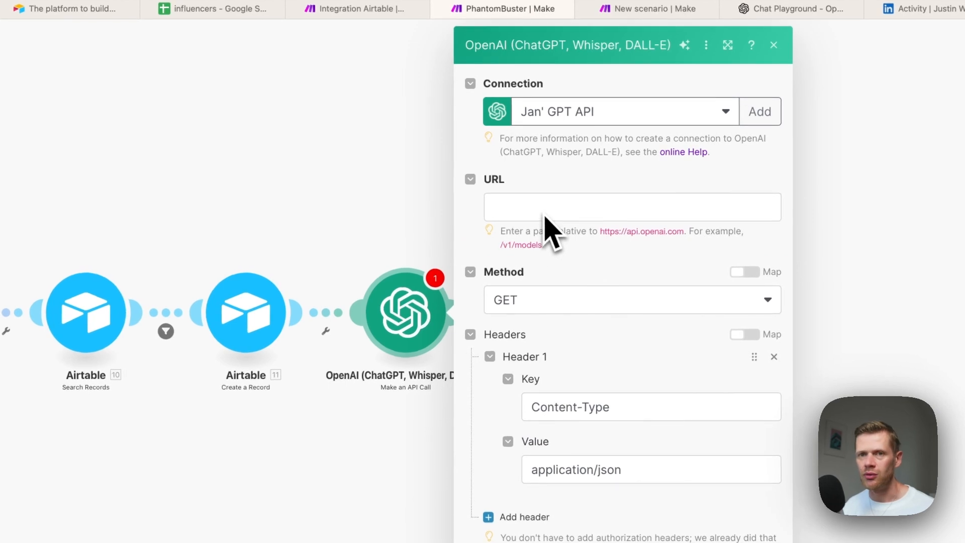
{"action": "key", "text": "Escape"}
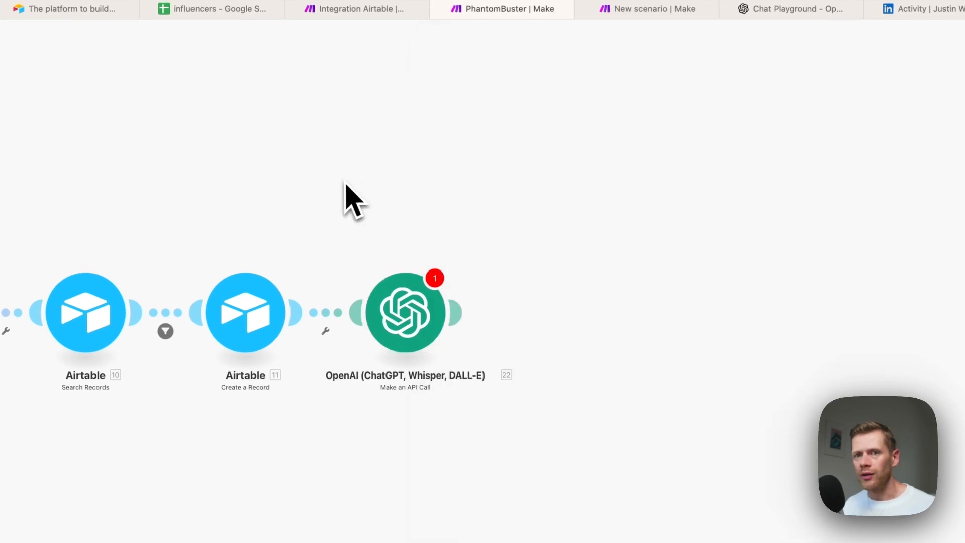
{"action": "right_click", "coordinate": [558, 231]}
{"action": "left_click", "coordinate": [578, 239]}
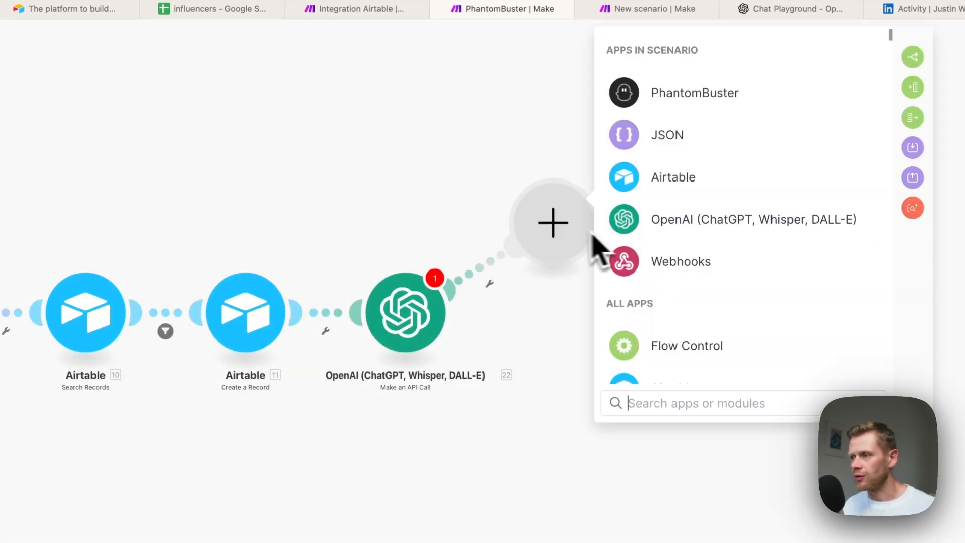
{"action": "left_click", "coordinate": [647, 222]}
{"action": "scroll", "coordinate": [694, 249], "scroll_direction": "down", "scroll_amount": 1}
{"action": "left_click", "coordinate": [704, 254]}
{"action": "left_click", "coordinate": [565, 244]}
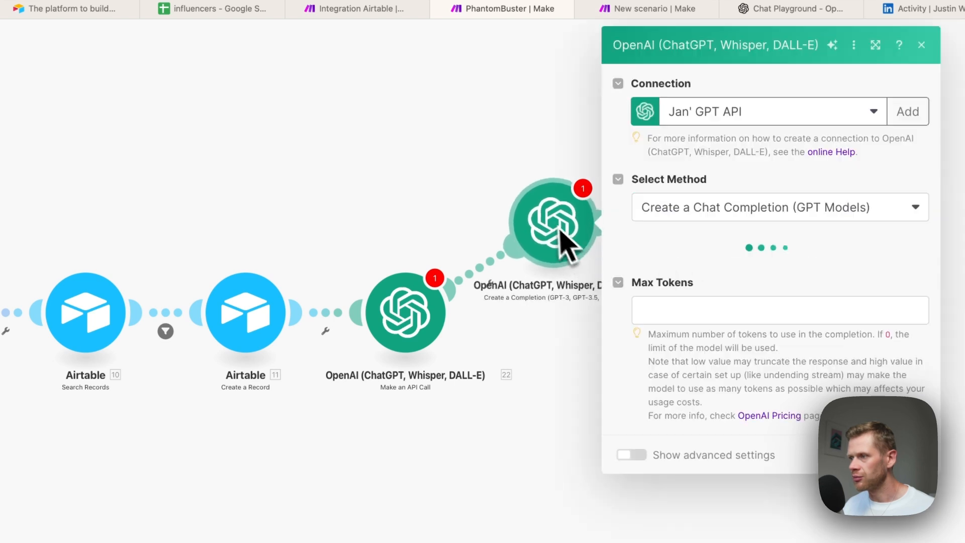
Step: Check the method options and the Model choices of the new OpenAI completion module, keeping Create a Chat Completion (GPT Models)
{"action": "left_click", "coordinate": [750, 209]}
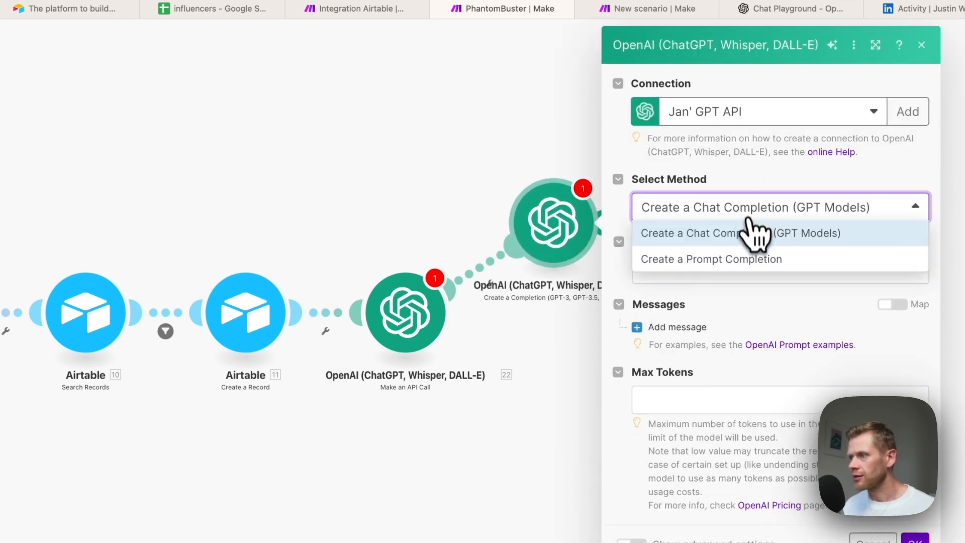
{"action": "left_click", "coordinate": [754, 230]}
{"action": "left_click", "coordinate": [747, 268]}
{"action": "left_click", "coordinate": [744, 274]}
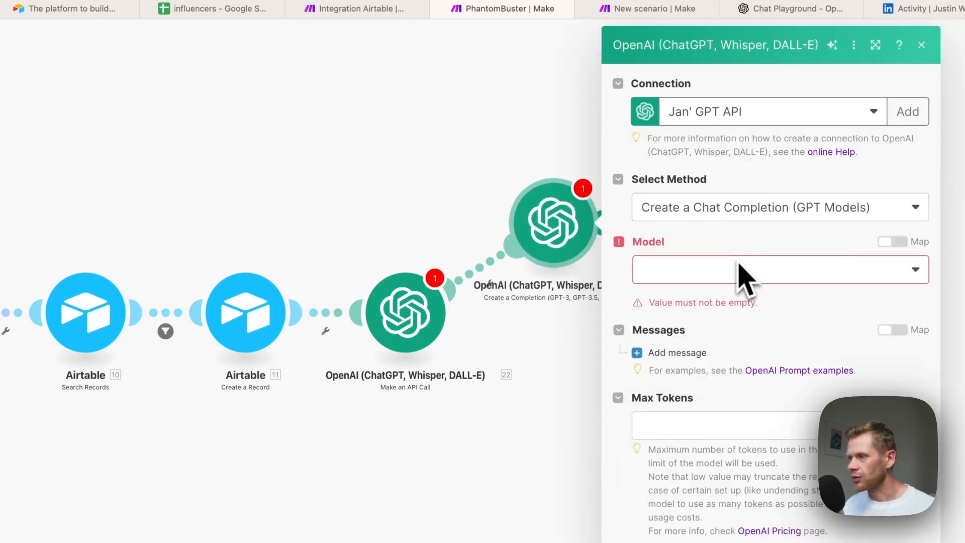
Step: Delete the OpenAI Create a Completion module that follows the Make an API Call module
{"action": "right_click", "coordinate": [495, 145]}
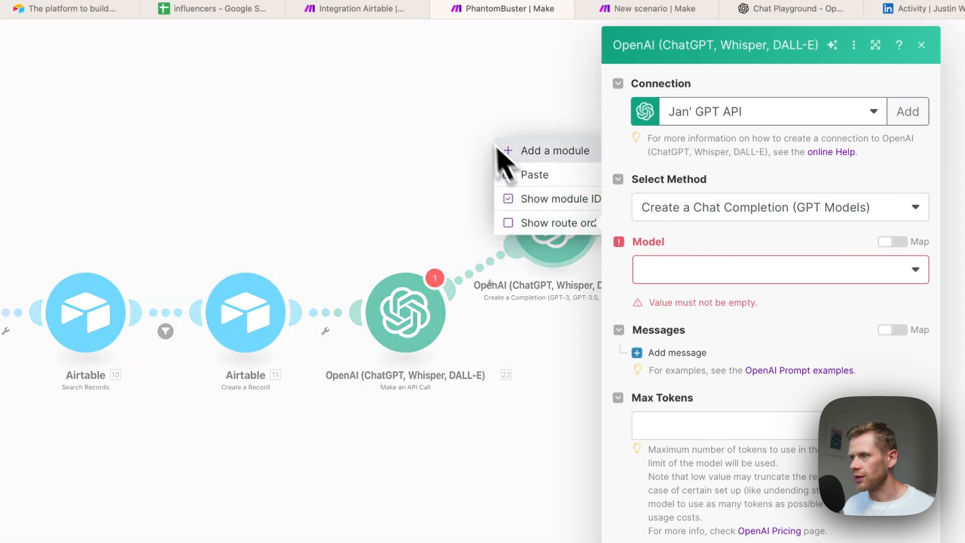
{"action": "left_click", "coordinate": [402, 174]}
{"action": "right_click", "coordinate": [554, 224]}
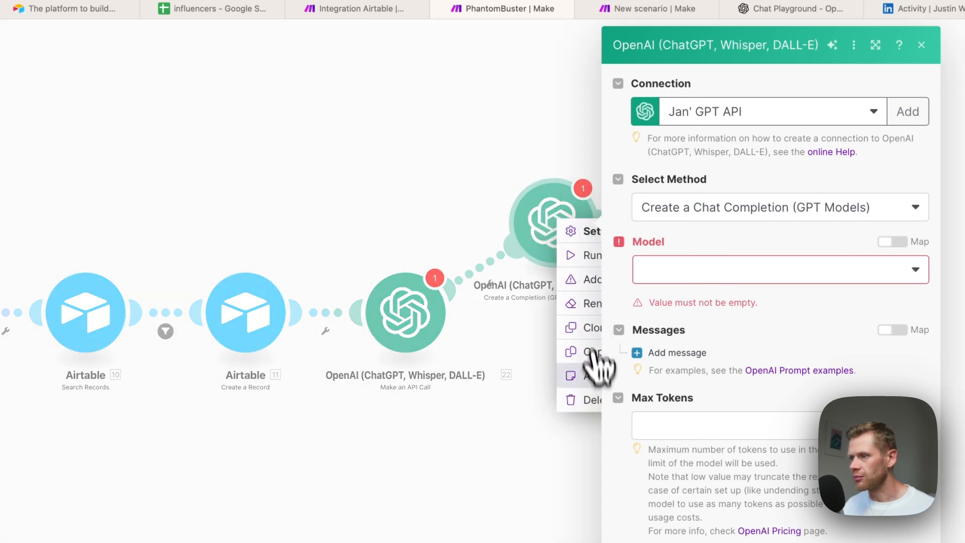
{"action": "left_click", "coordinate": [595, 398]}
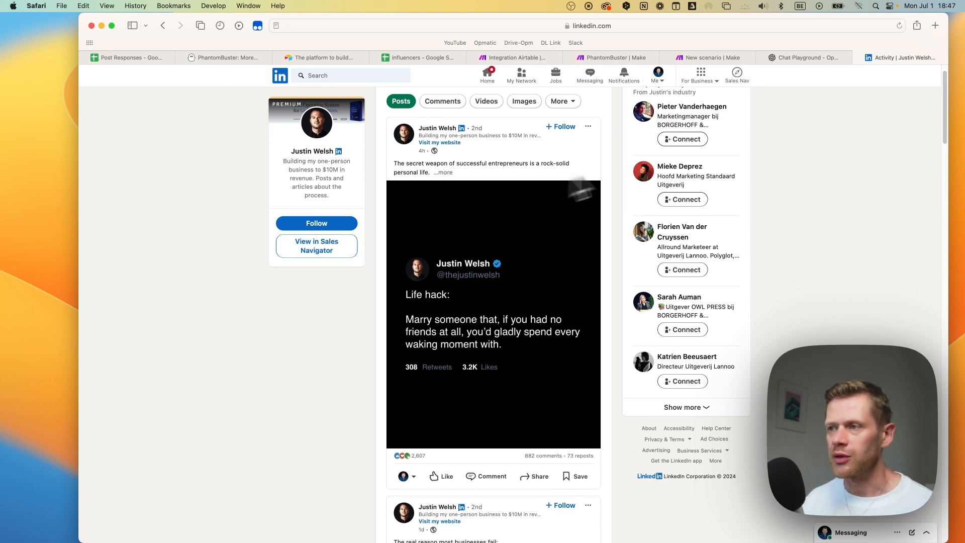
Step: Switch from LinkedIn and Make to the OpenAI Chat Playground
{"action": "left_click", "coordinate": [801, 59]}
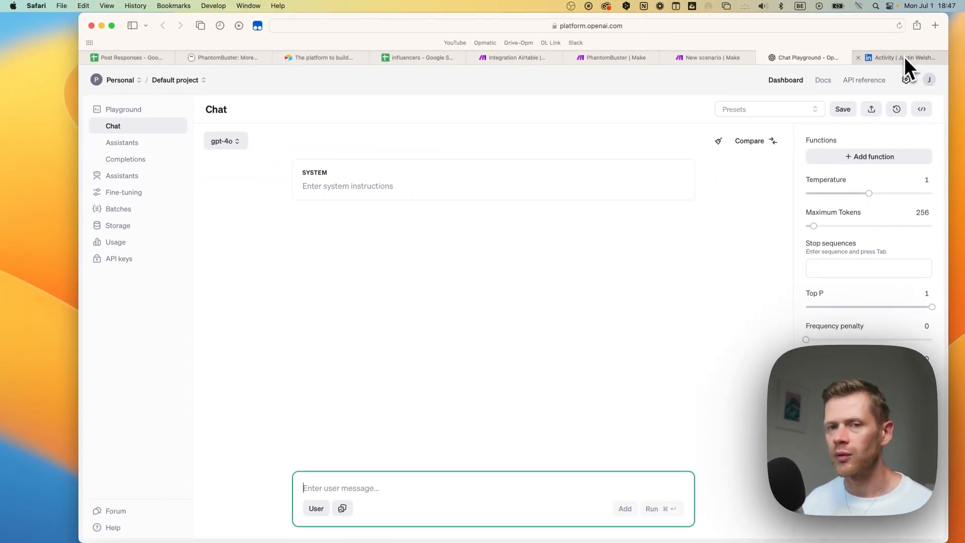
{"action": "left_click", "coordinate": [703, 58]}
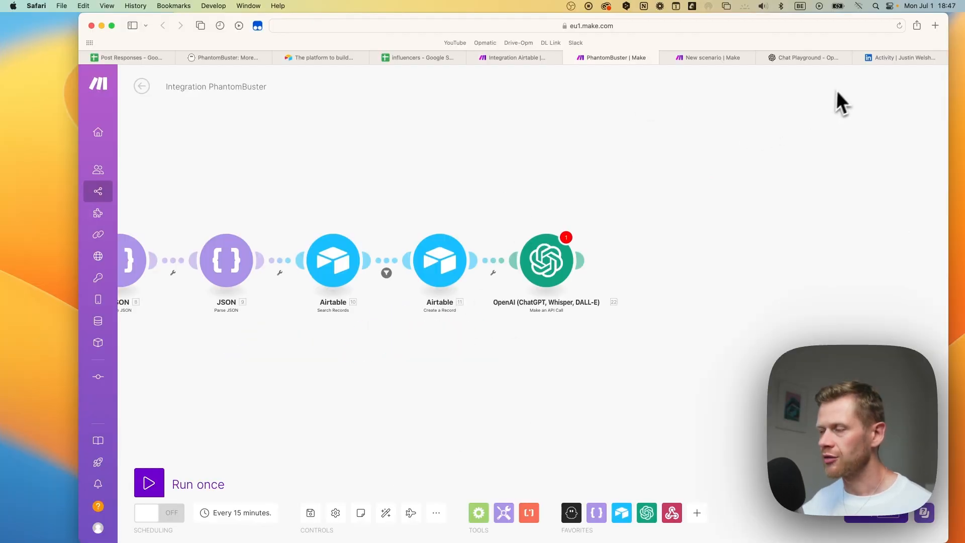
{"action": "left_click", "coordinate": [790, 58]}
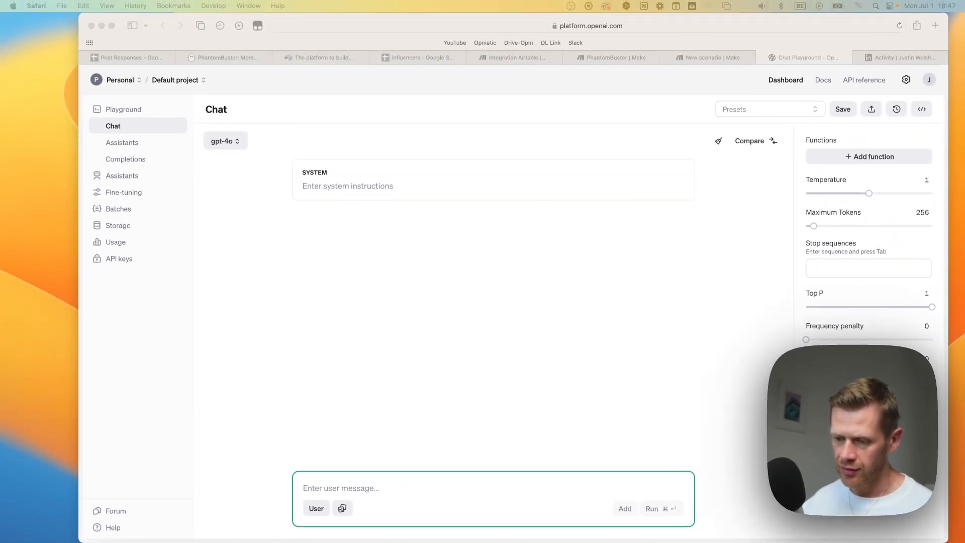
{"action": "left_click", "coordinate": [346, 186]}
{"action": "type", "text": "Role: Your client is an expert in AI, building AI automations, marketing and business.  Task: Write a short comment on a post on LinkedIn.  The goal is to add something positive or valuable to the conversation.  In maximum 10 words, respond to the content of the post.  If the content is not clear, or you are missing information, simply thank or approve of the message.  Tone: conversational, 50% spartan"}
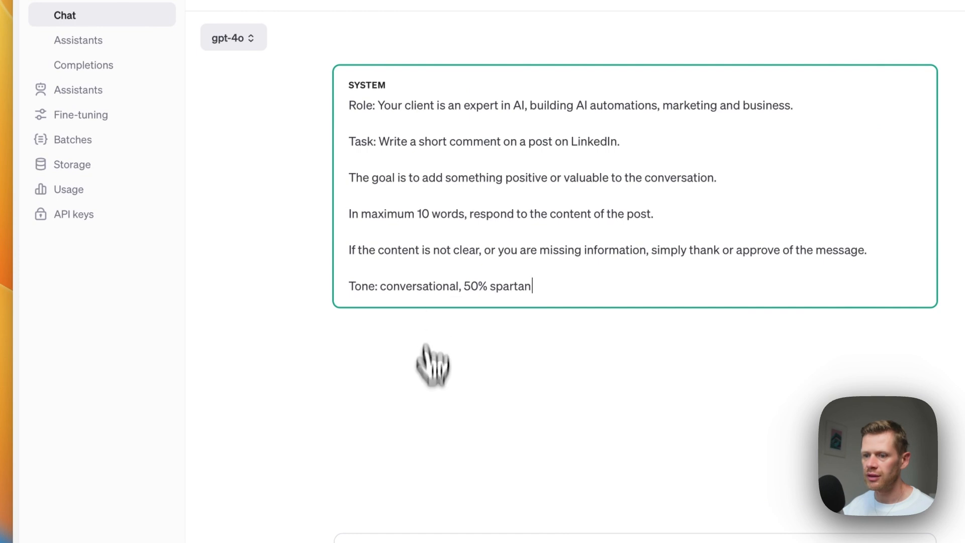
{"action": "key", "text": "super+a"}
{"action": "key", "text": "BackSpace"}
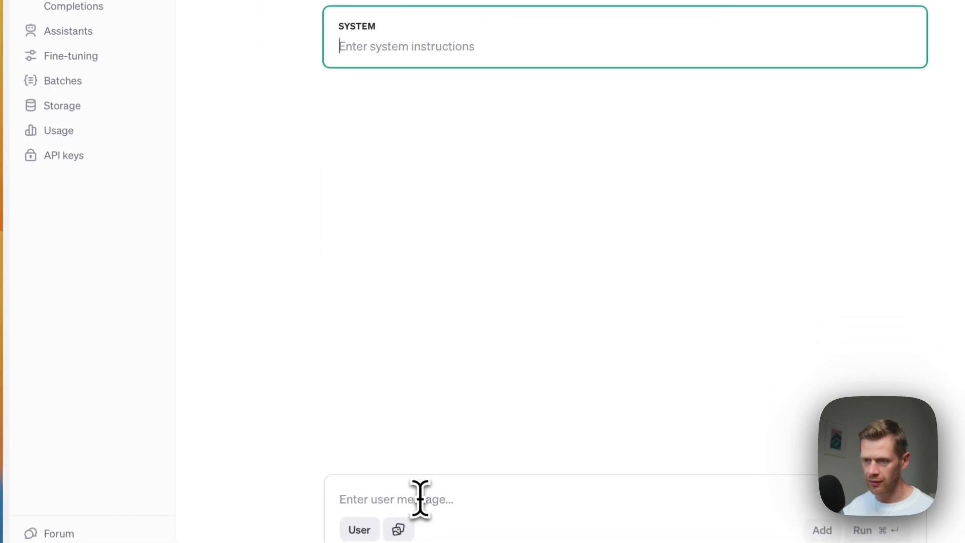
Step: Add the LinkedIn comment prompt (maximum 10 words, conversational, 50% spartan) as a user message and set the system instructions to "Your are an intelligent assistant"
{"action": "left_click", "coordinate": [420, 500]}
{"action": "type", "text": "Task: Write a short comment on a post on LinkedIn.  The goal is to add something positive or valuable to the conversation.  In maximum 10 words, respond to the content of the post.  If the content is not clear, or you are missing information, simply thank or approve of the message.  Tone: conversational, 50% spartan"}
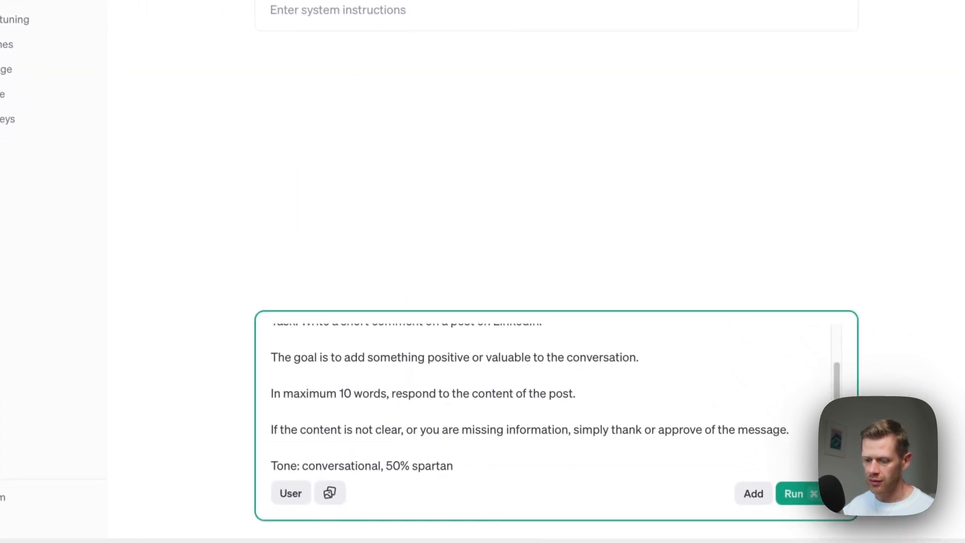
{"action": "left_click", "coordinate": [310, 9]}
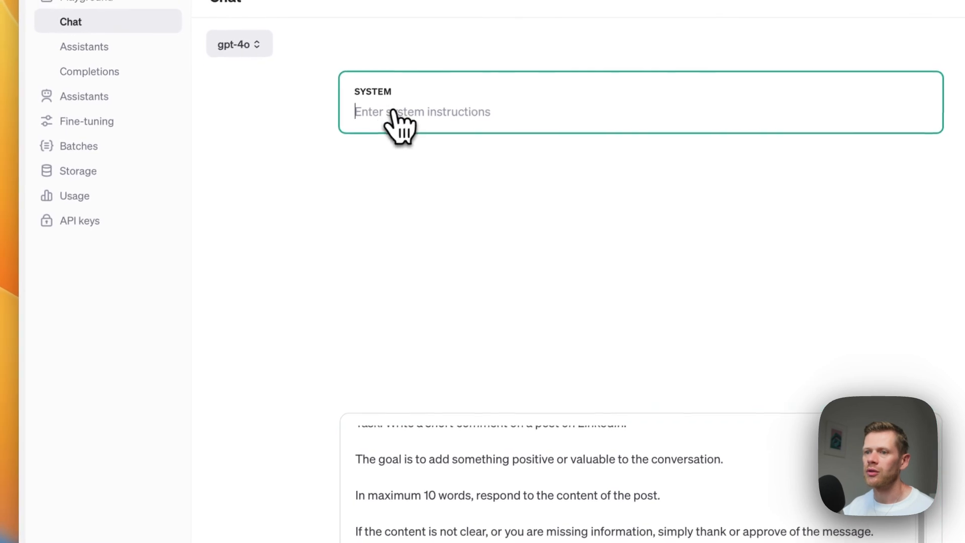
{"action": "type", "text": "You are an intelligent assistant"}
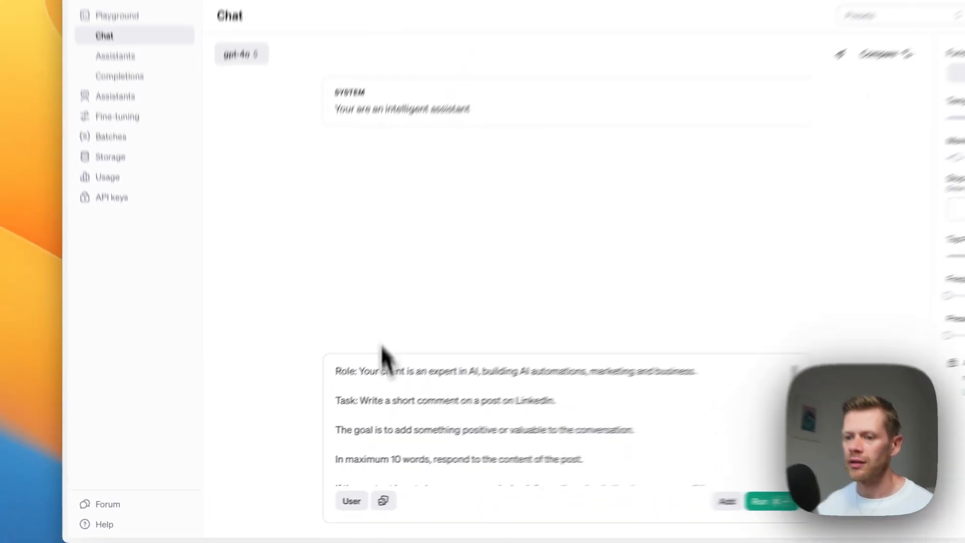
{"action": "scroll", "coordinate": [346, 444], "scroll_direction": "down", "scroll_amount": 2}
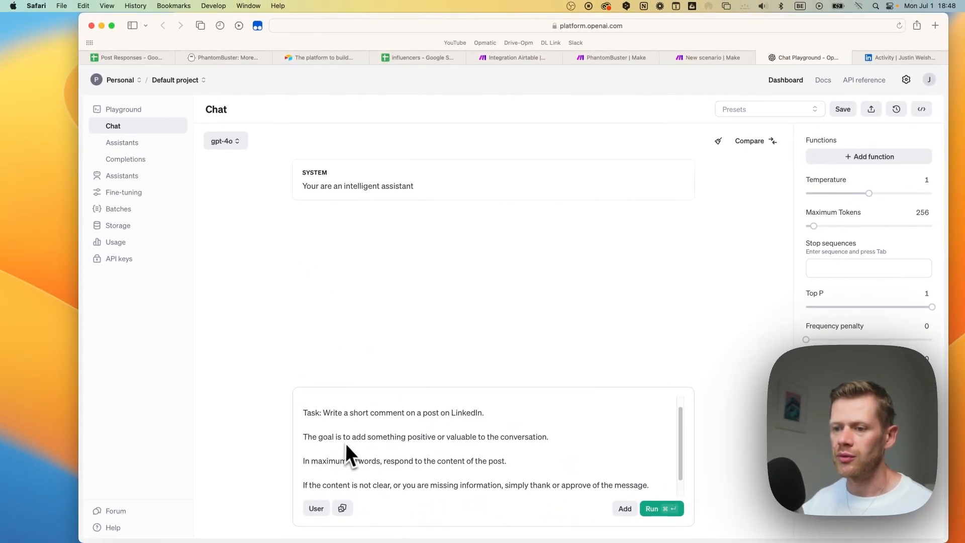
{"action": "scroll", "coordinate": [345, 444], "scroll_direction": "down", "scroll_amount": 1}
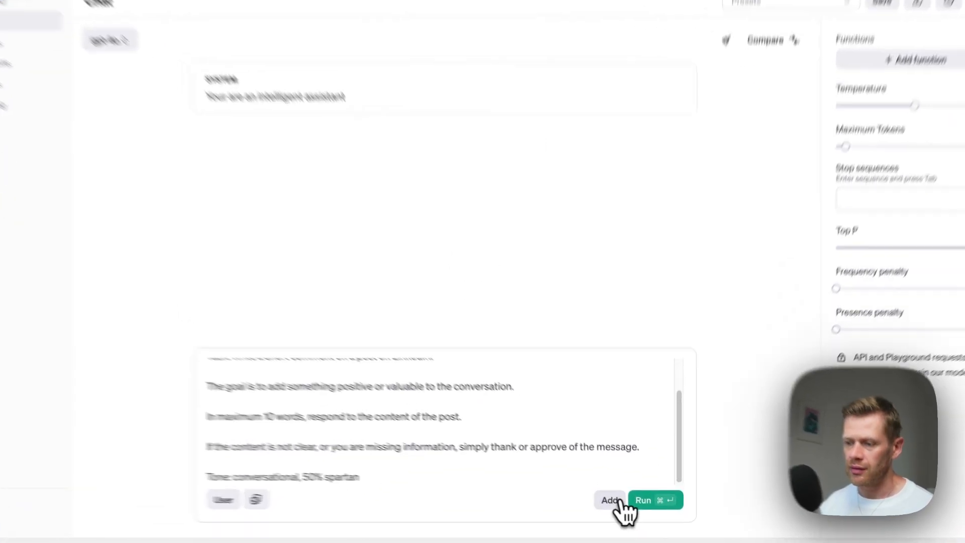
{"action": "left_click", "coordinate": [625, 509]}
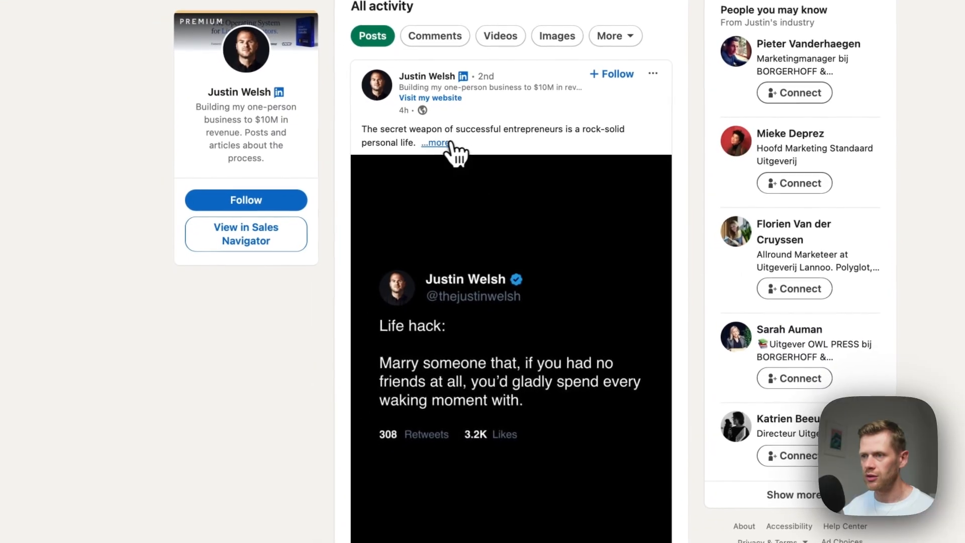
Step: Run the prompt with two copied LinkedIn posts as user messages: "The secret weapon of successful entrepreneurs" and "The real reason most businesses fail"
{"action": "left_click", "coordinate": [449, 143]}
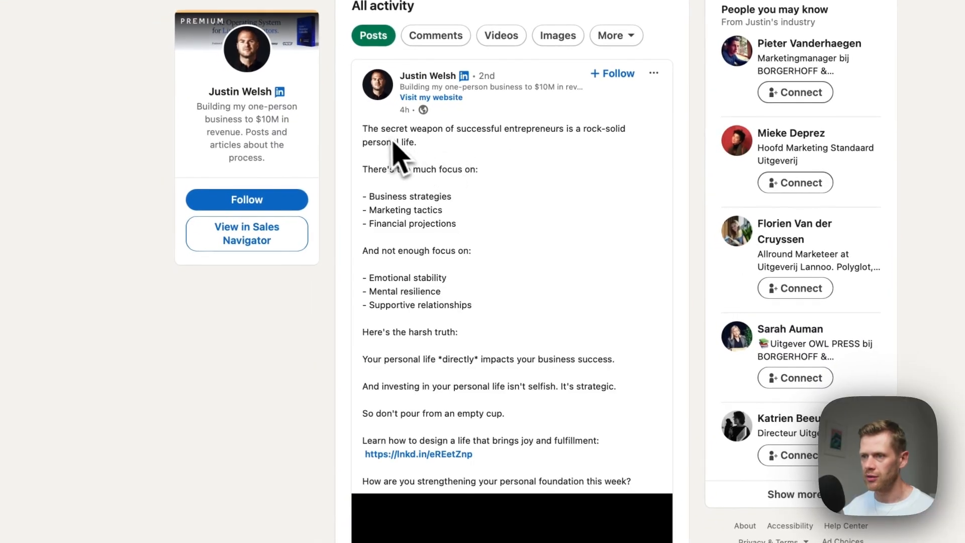
{"action": "left_click_drag", "start_coordinate": [365, 130], "coordinate": [629, 487]}
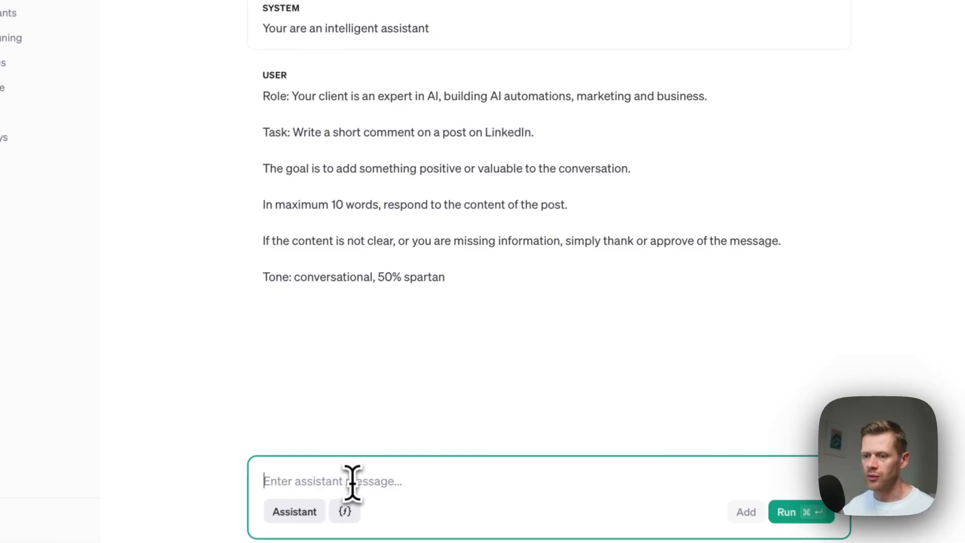
{"action": "key", "text": "super+v"}
{"action": "left_click", "coordinate": [743, 511]}
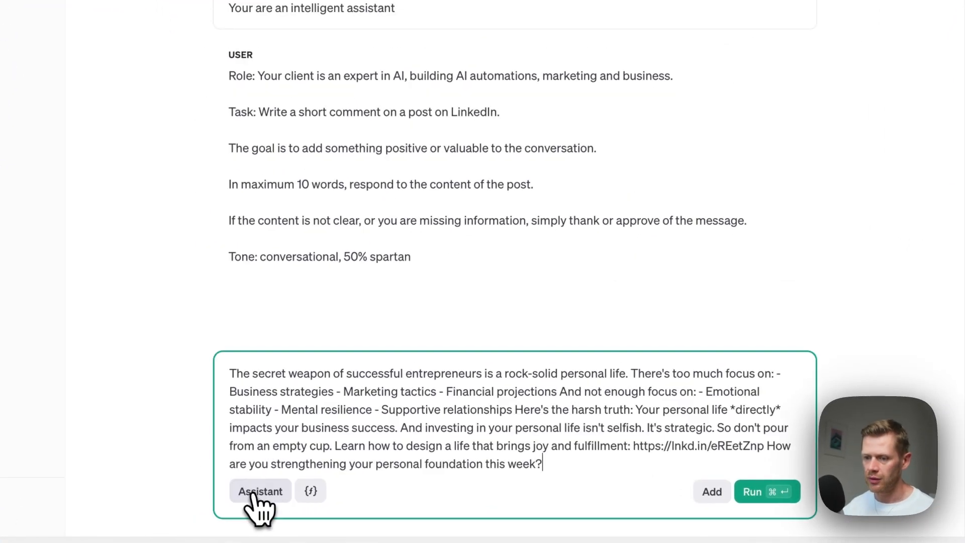
{"action": "left_click", "coordinate": [708, 488]}
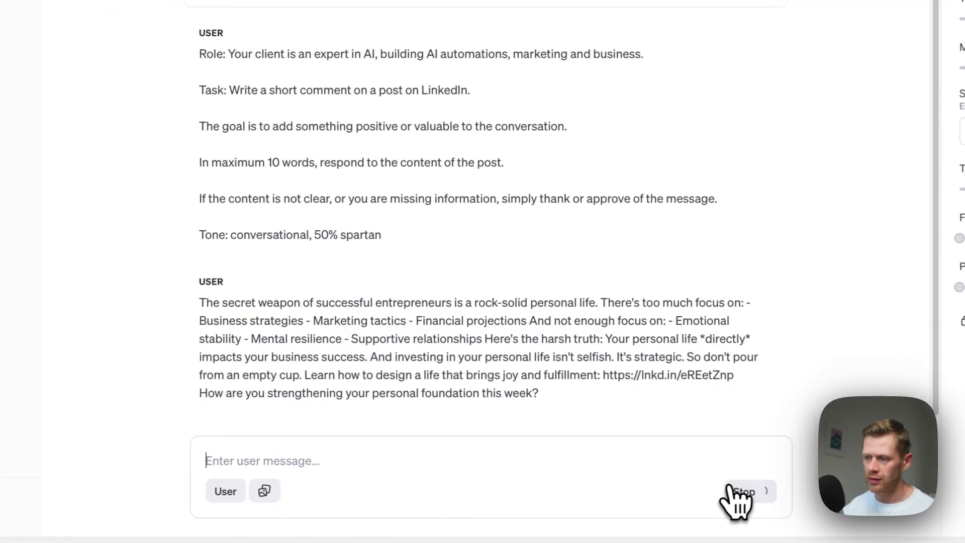
{"action": "left_click", "coordinate": [761, 494]}
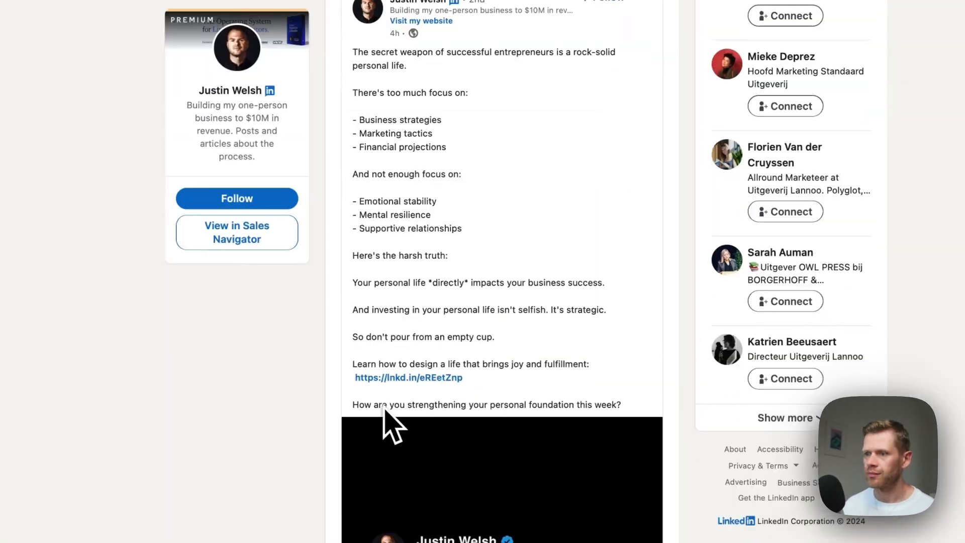
{"action": "scroll", "coordinate": [392, 424], "scroll_direction": "down", "scroll_amount": 10}
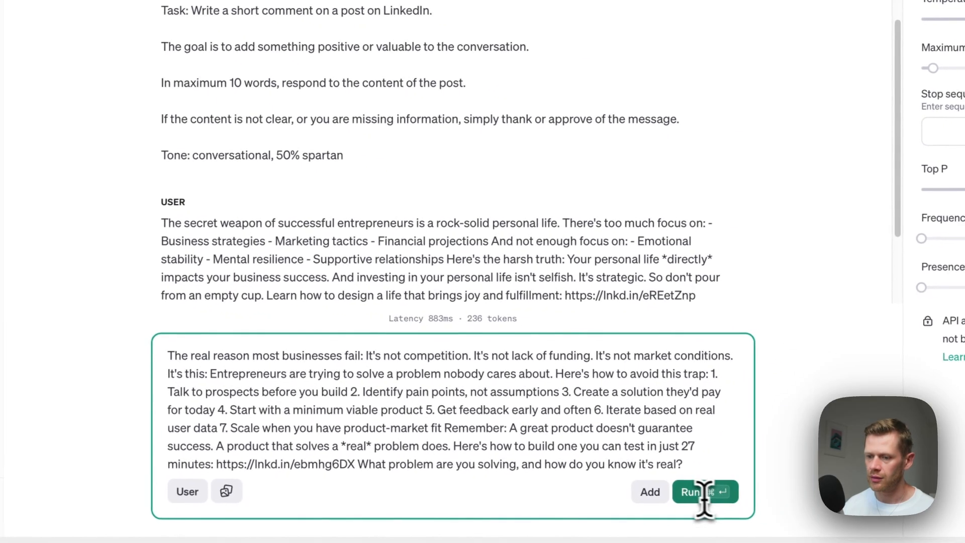
{"action": "left_click", "coordinate": [711, 492]}
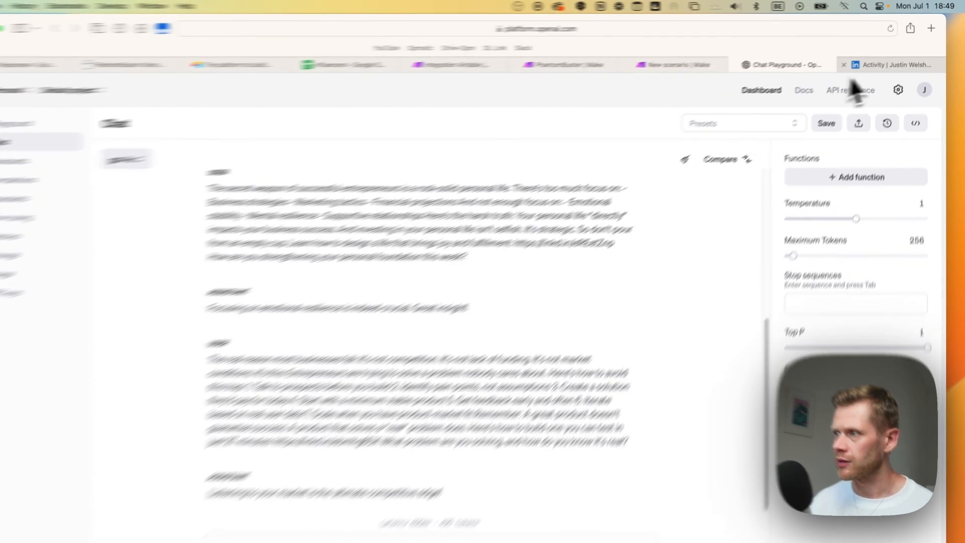
Step: Run the prompt with the LinkedIn post "Your brain is an untapped goldmine" as a user message, including its image
{"action": "left_click", "coordinate": [877, 58]}
{"action": "scroll", "coordinate": [415, 237], "scroll_direction": "down", "scroll_amount": 10}
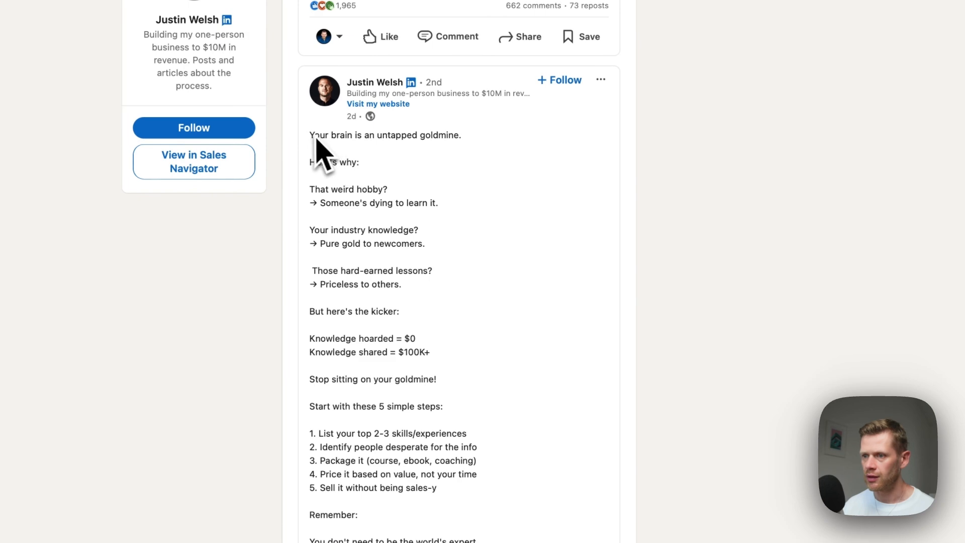
{"action": "left_click_drag", "start_coordinate": [316, 139], "coordinate": [468, 376]}
{"action": "scroll", "coordinate": [456, 284], "scroll_direction": "down", "scroll_amount": 5}
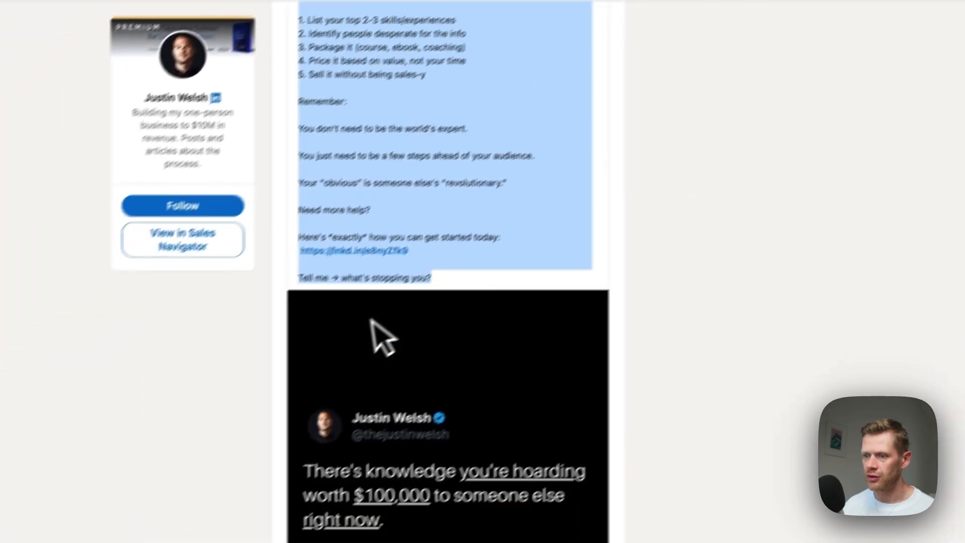
{"action": "scroll", "coordinate": [370, 319], "scroll_direction": "down", "scroll_amount": 4}
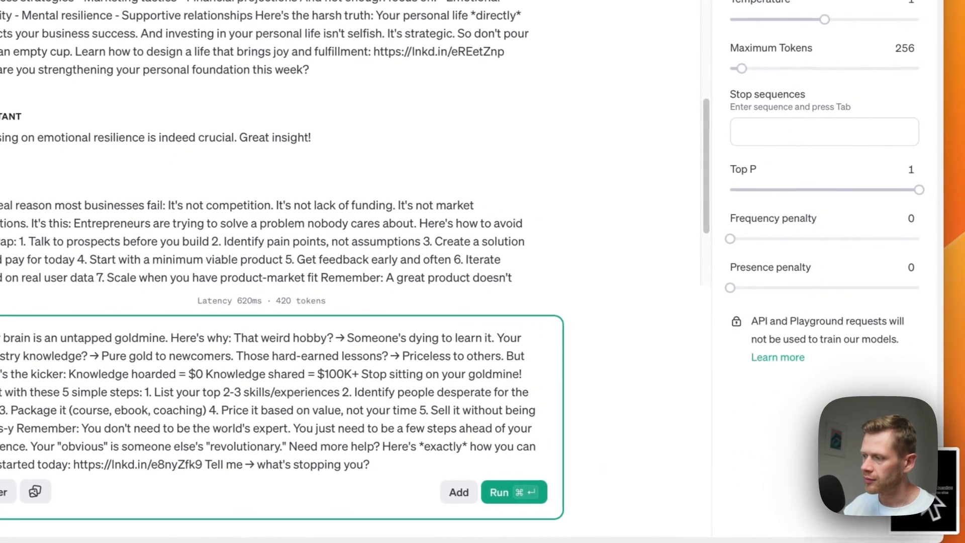
{"action": "left_click_drag", "start_coordinate": [428, 483], "coordinate": [243, 483]}
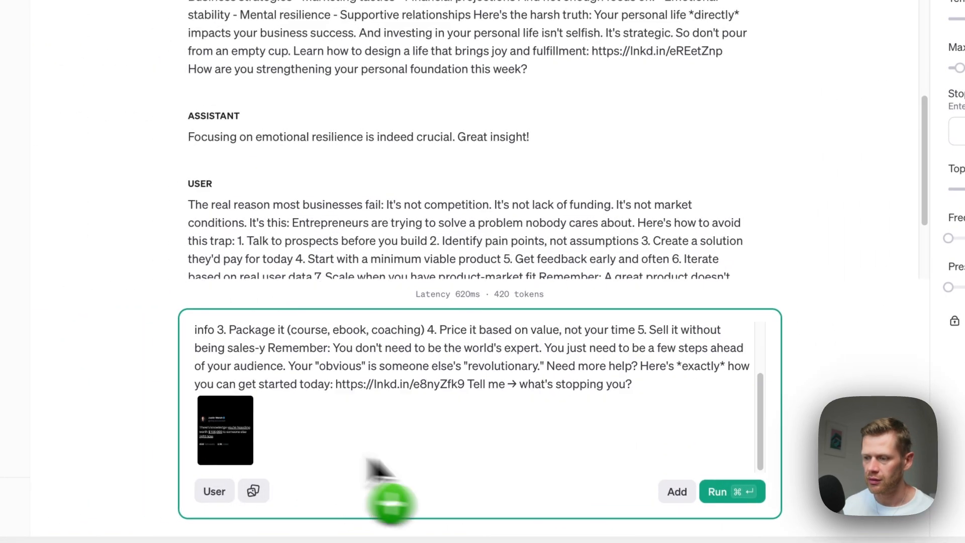
{"action": "left_click", "coordinate": [733, 492]}
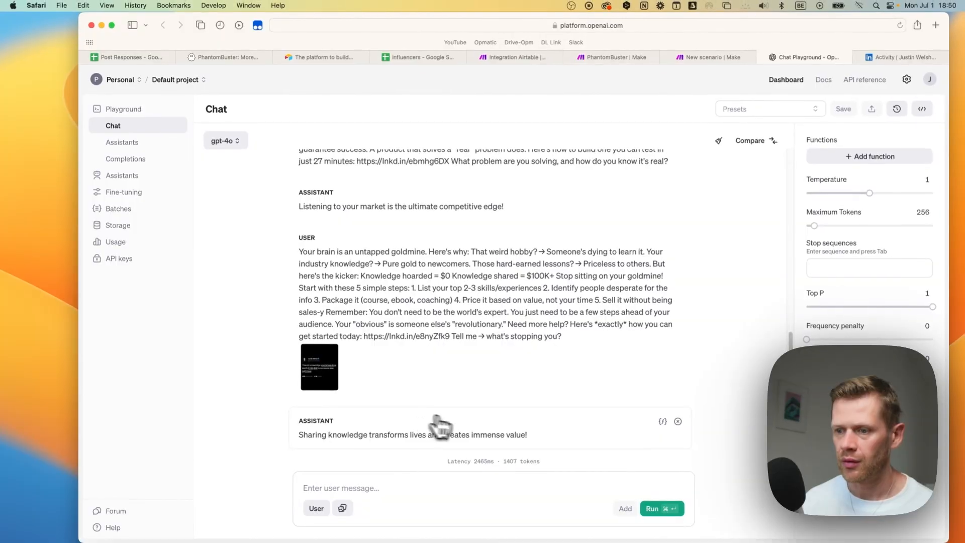
Step: Remove the last assistant response and copy the chat's request code as JSON
{"action": "left_click", "coordinate": [678, 422]}
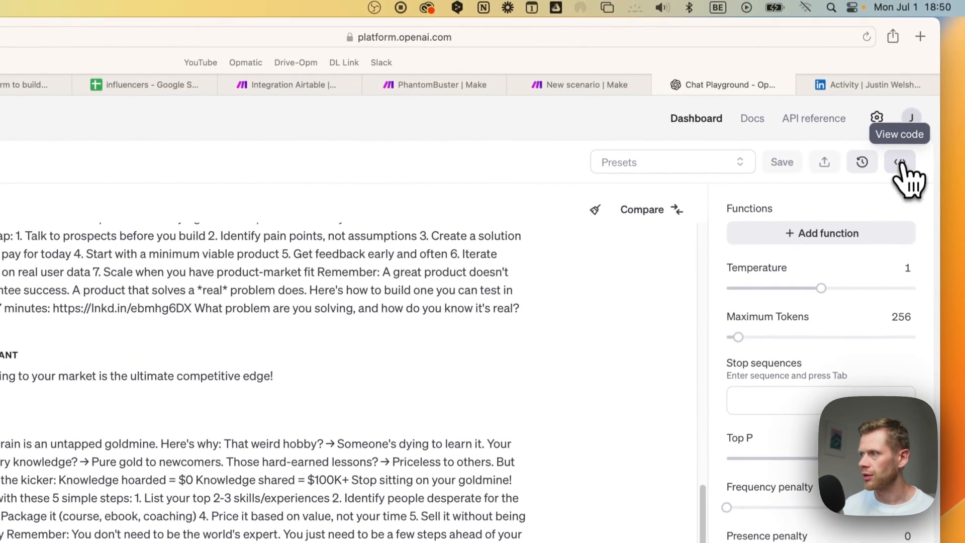
{"action": "left_click", "coordinate": [900, 147]}
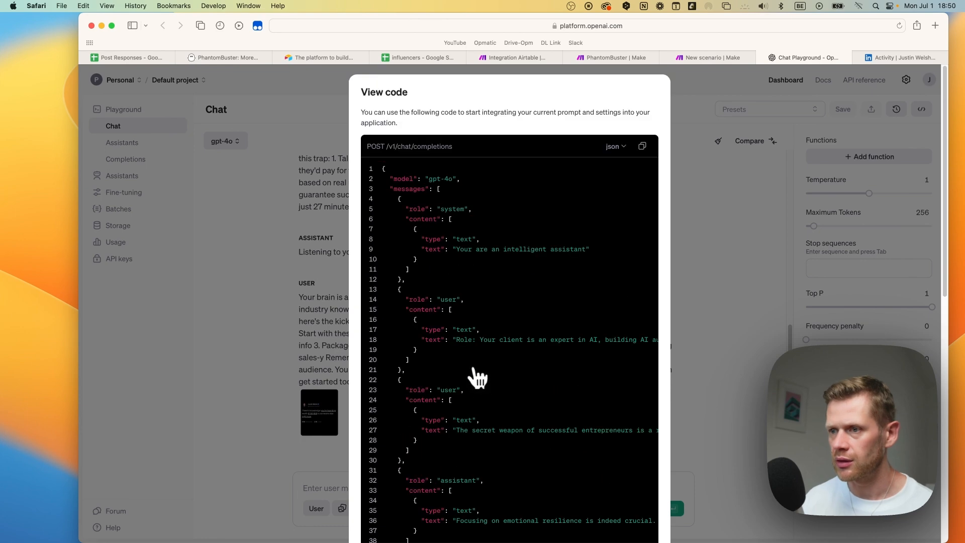
{"action": "scroll", "coordinate": [475, 387], "scroll_direction": "down", "scroll_amount": 10}
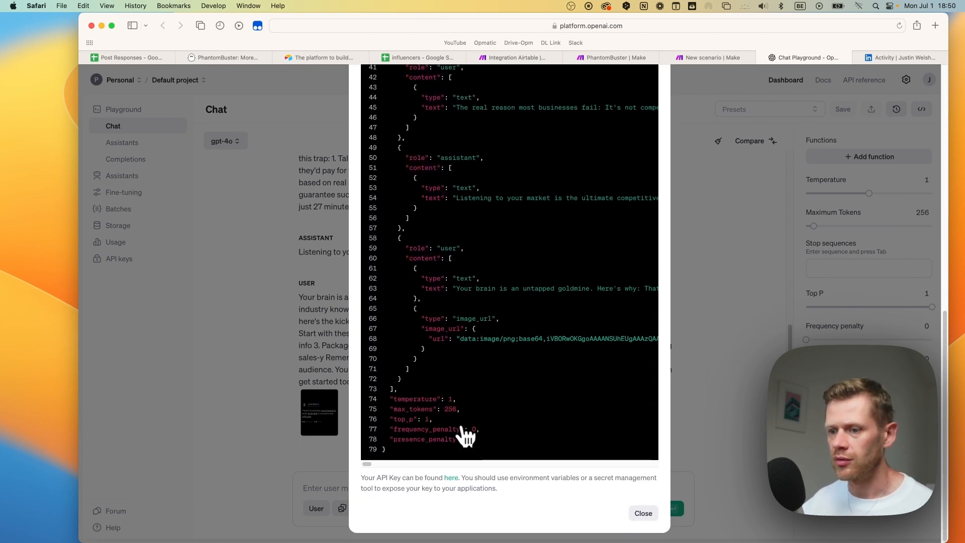
{"action": "scroll", "coordinate": [465, 432], "scroll_direction": "up", "scroll_amount": 5}
{"action": "scroll", "coordinate": [361, 282], "scroll_direction": "up", "scroll_amount": 3}
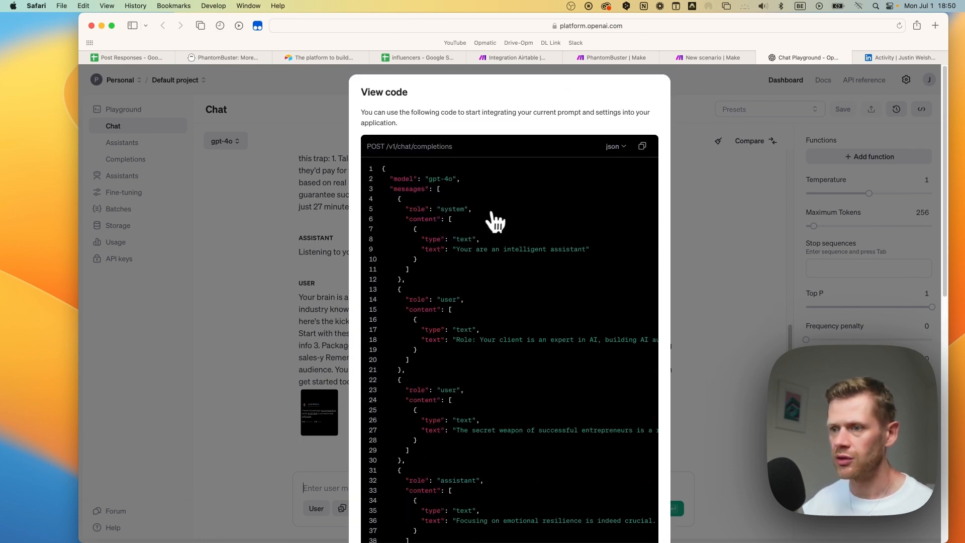
{"action": "left_click", "coordinate": [639, 146]}
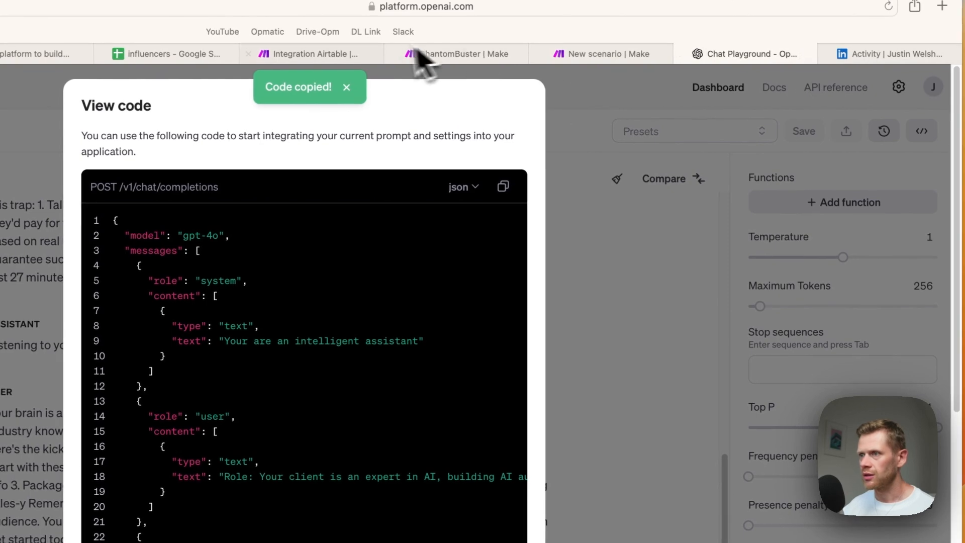
Step: Switch to the PhantomBuster scenario in Make and paste the copied JSON into the Body of the OpenAI Make an API Call module
{"action": "left_click", "coordinate": [508, 59]}
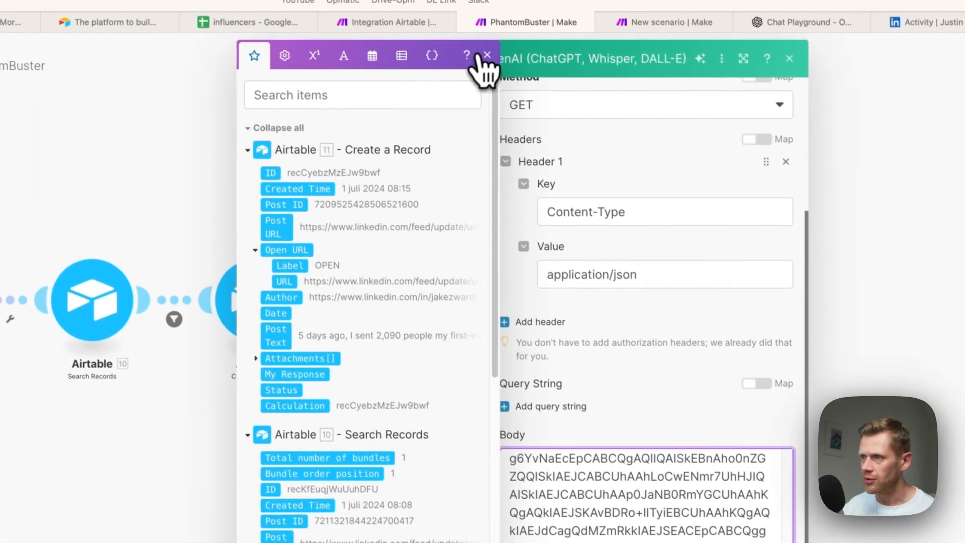
{"action": "left_click", "coordinate": [486, 56]}
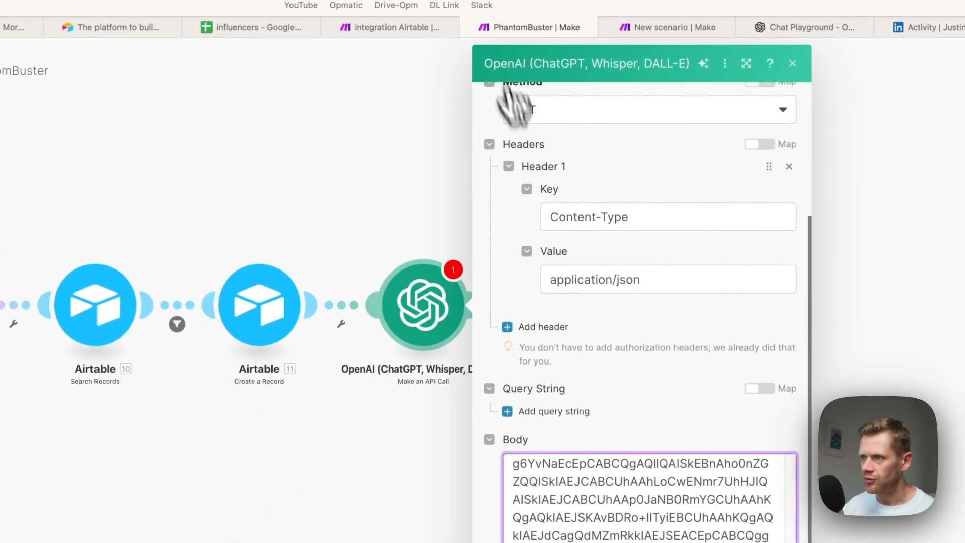
Step: Replace the base64 image data in the Body's image_url with the Attachments[] URL from the Airtable Create a Record module
{"action": "scroll", "coordinate": [648, 498], "scroll_direction": "down", "scroll_amount": 10}
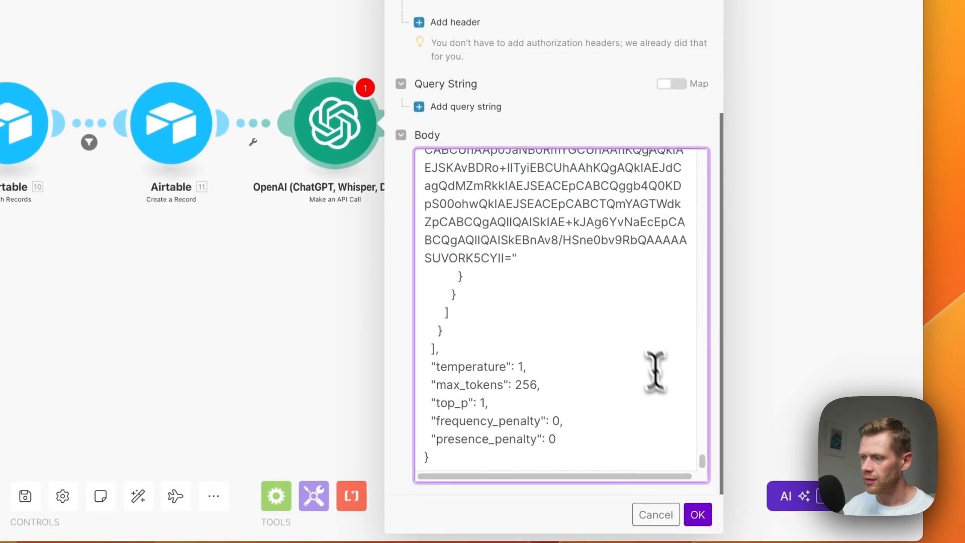
{"action": "left_click_drag", "start_coordinate": [511, 258], "coordinate": [443, 151]}
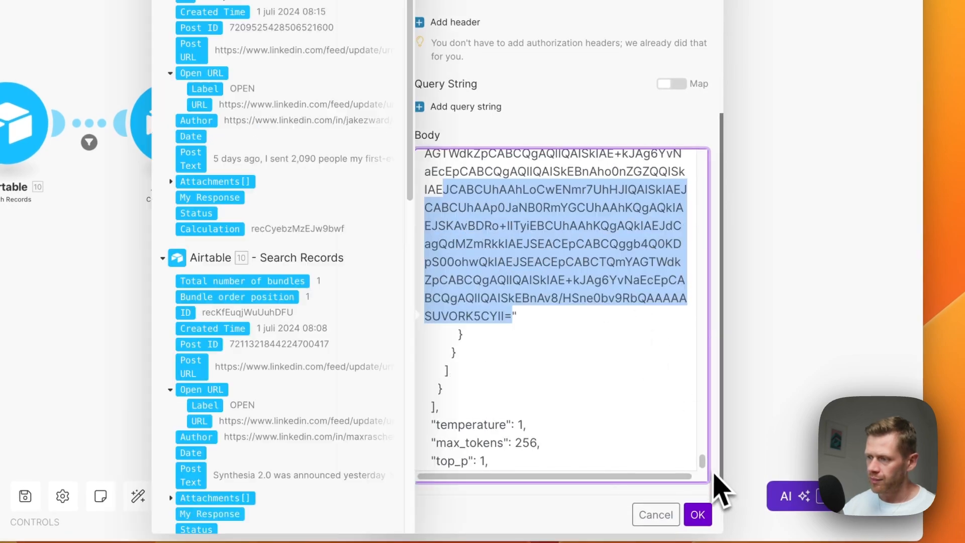
{"action": "left_click_drag", "start_coordinate": [705, 459], "coordinate": [691, 217]}
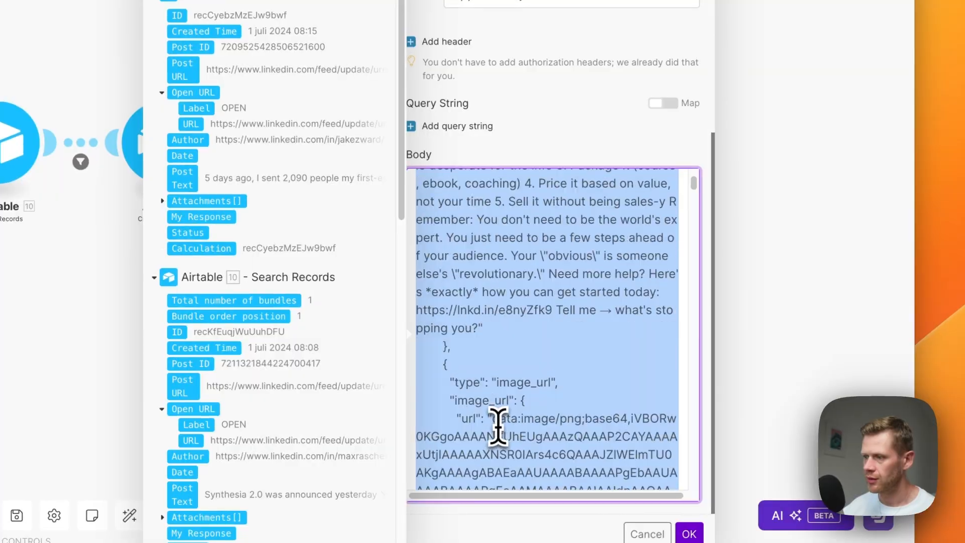
{"action": "left_click", "coordinate": [498, 418], "text": "shift"}
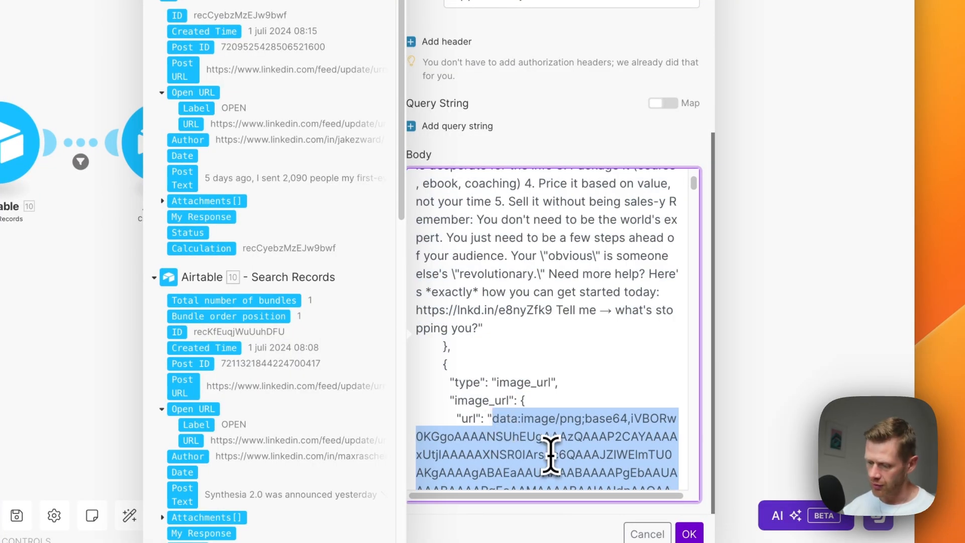
{"action": "key", "text": "BackSpace"}
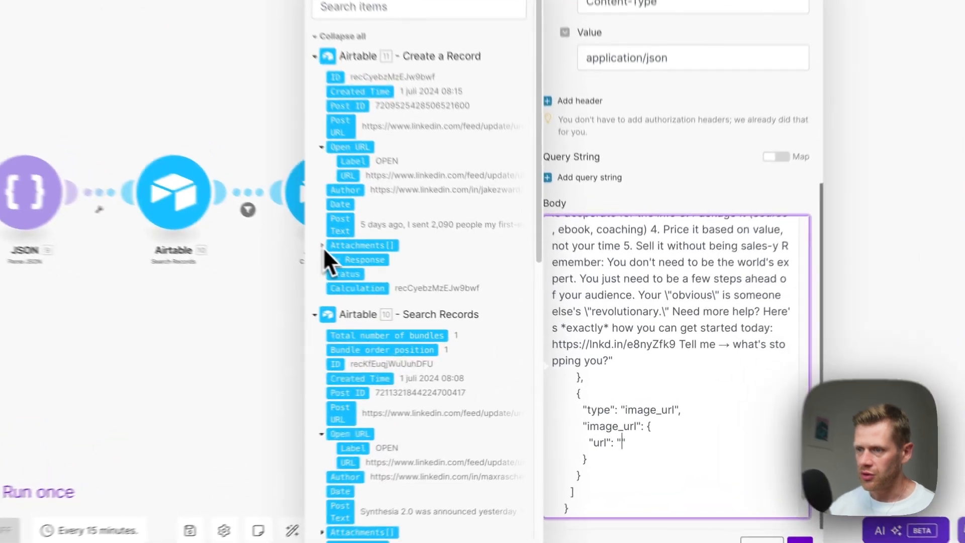
{"action": "left_click", "coordinate": [411, 284]}
{"action": "scroll", "coordinate": [640, 403], "scroll_direction": "down", "scroll_amount": 5}
{"action": "scroll", "coordinate": [649, 415], "scroll_direction": "down", "scroll_amount": 5}
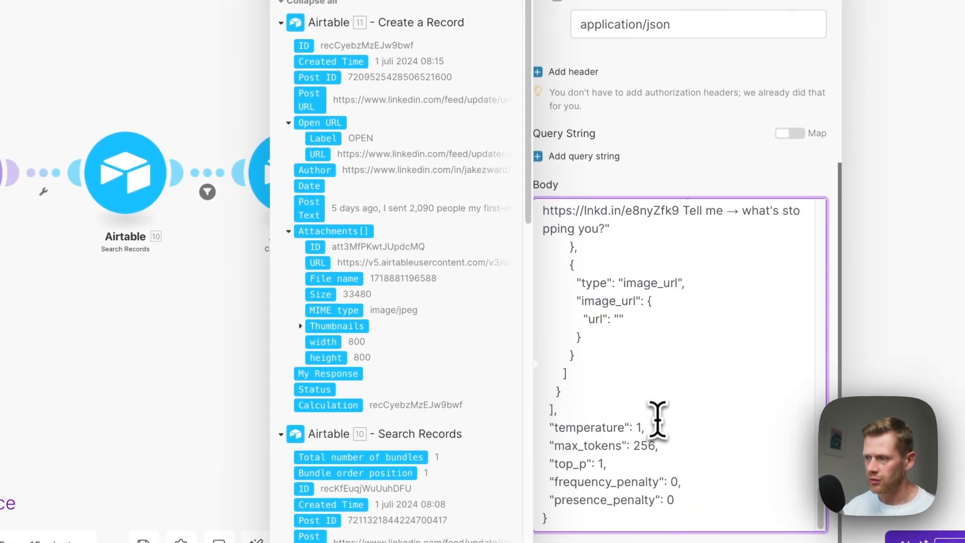
{"action": "left_click", "coordinate": [318, 263]}
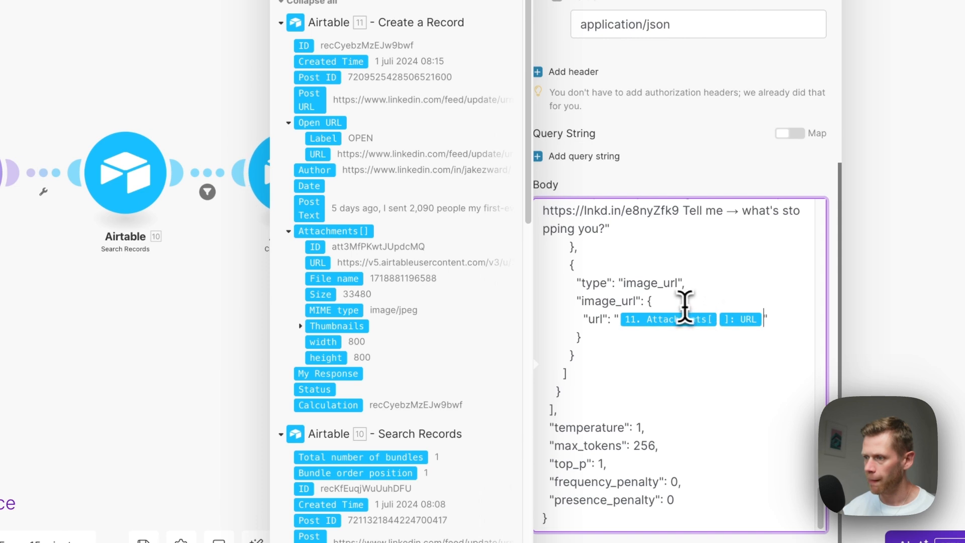
Step: Replace the last user message's text in the Body with the Post Text value from the Airtable Create a Record module
{"action": "scroll", "coordinate": [683, 301], "scroll_direction": "up", "scroll_amount": 2}
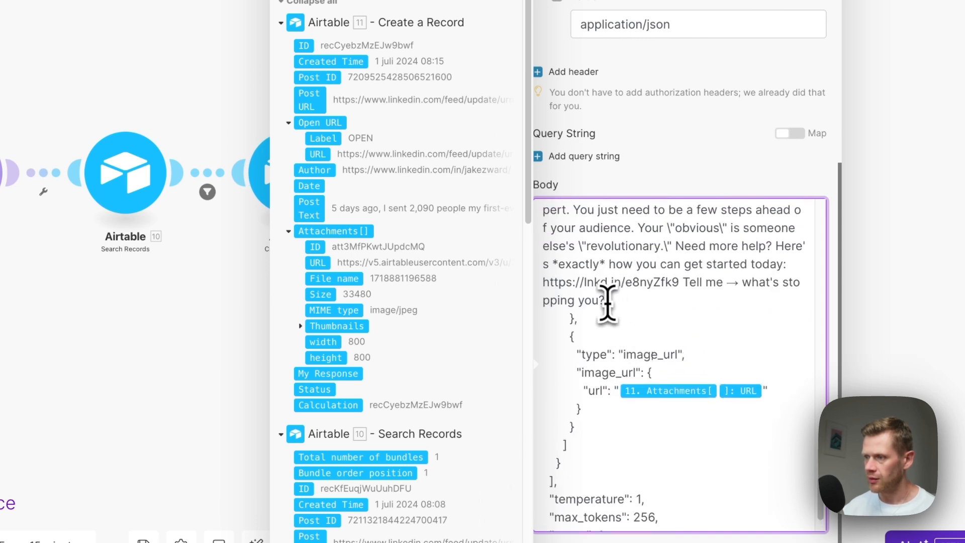
{"action": "scroll", "coordinate": [599, 321], "scroll_direction": "up", "scroll_amount": 5}
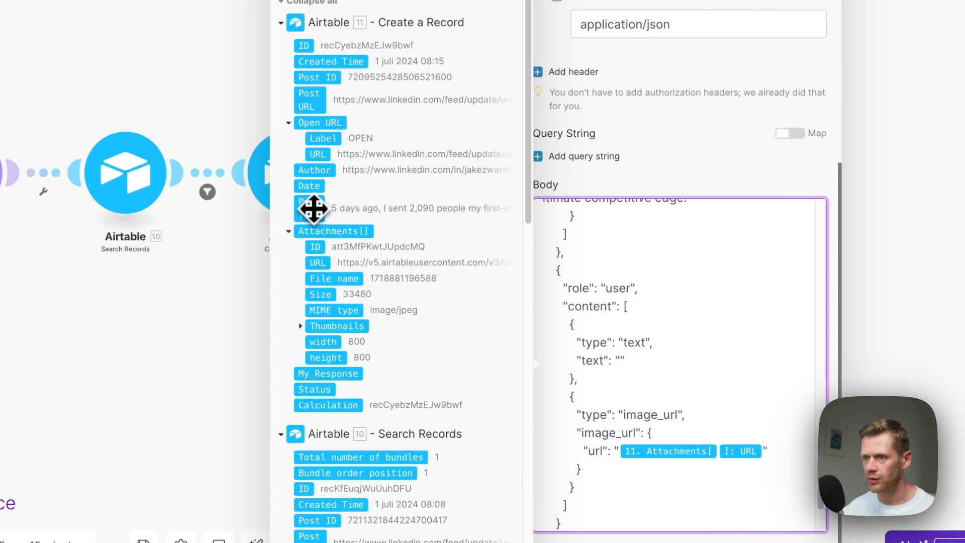
{"action": "left_click_drag", "start_coordinate": [314, 208], "coordinate": [620, 361]}
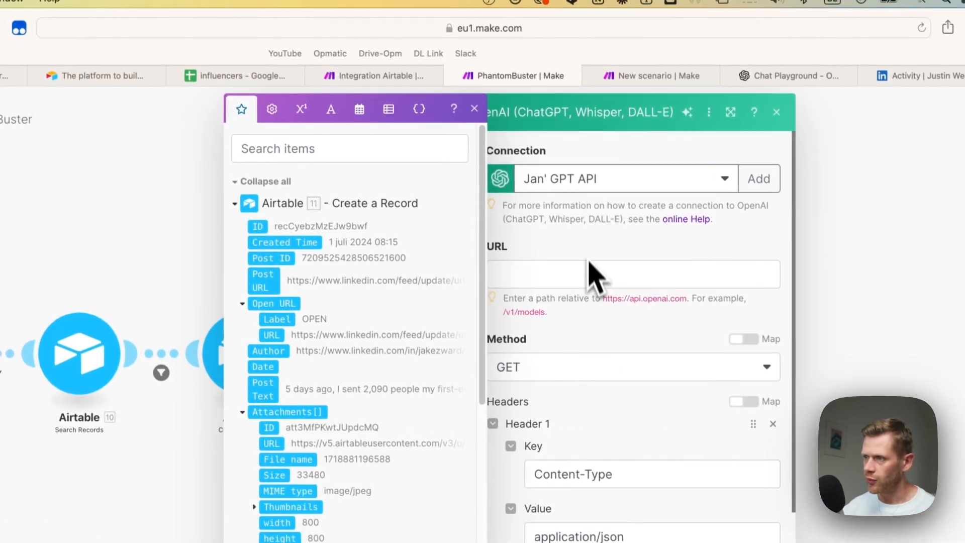
Step: Copy the endpoint path from the Playground's request code and set the OpenAI module's URL to /v1/chat/completions
{"action": "left_click", "coordinate": [588, 275]}
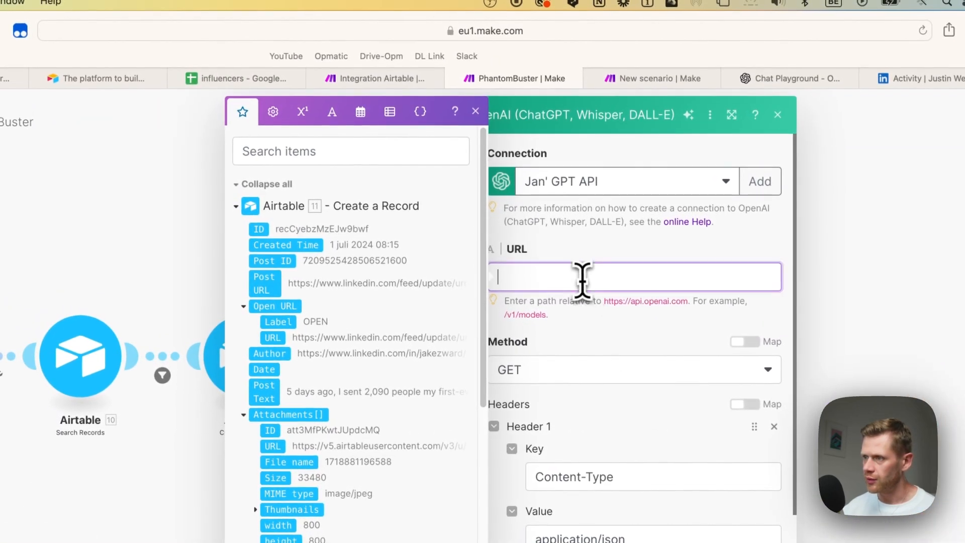
{"action": "left_click", "coordinate": [475, 112]}
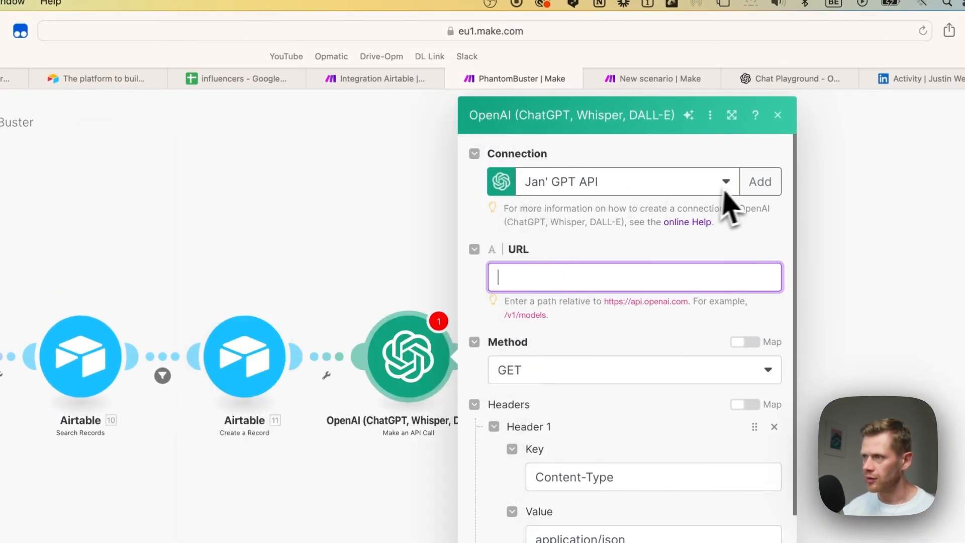
{"action": "left_click", "coordinate": [787, 79]}
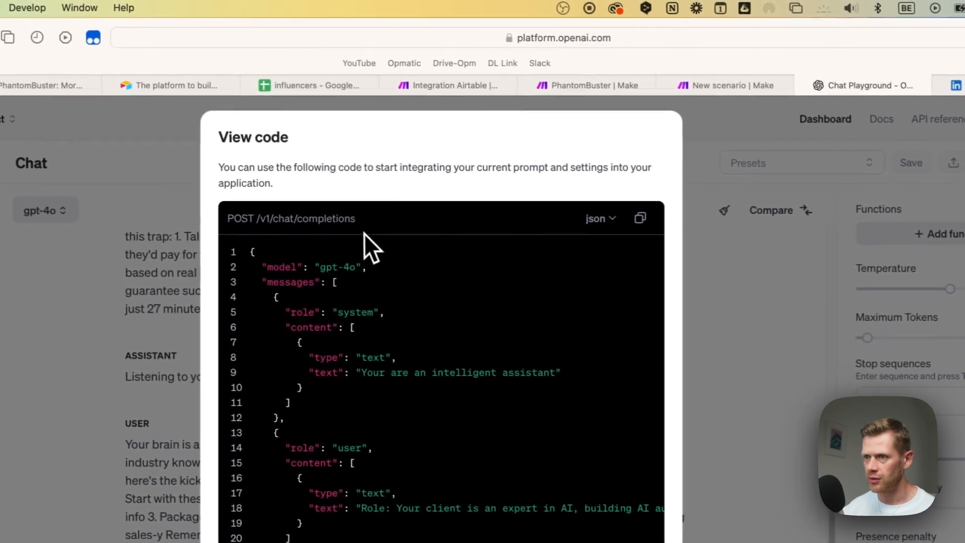
{"action": "left_click_drag", "start_coordinate": [293, 214], "coordinate": [280, 218]}
{"action": "left_click_drag", "start_coordinate": [353, 225], "coordinate": [322, 225]}
{"action": "left_click", "coordinate": [301, 227]}
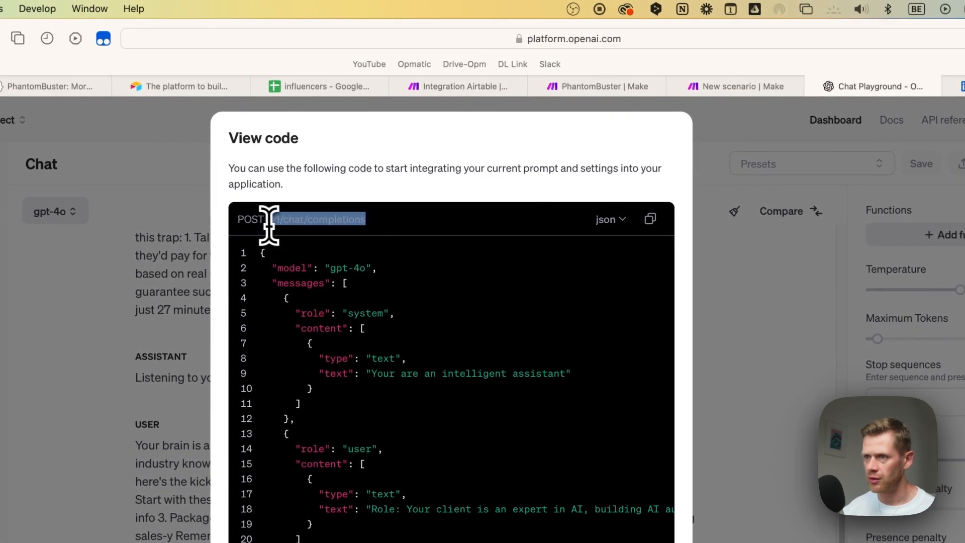
{"action": "key", "text": "super+c"}
{"action": "left_click", "coordinate": [699, 86]}
{"action": "left_click", "coordinate": [590, 86]}
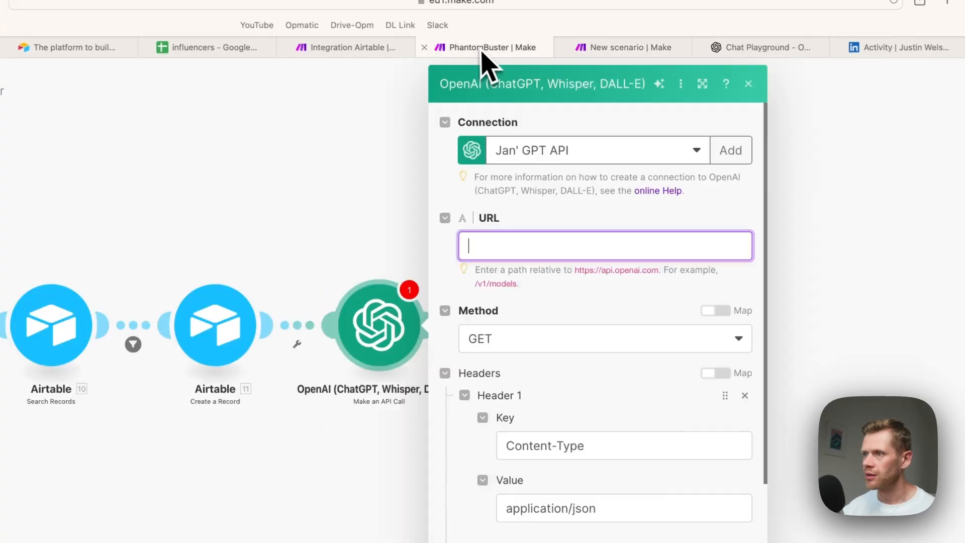
{"action": "key", "text": "super+v"}
Step: Set the API call's method to POST and save the OpenAI module's settings
{"action": "left_click", "coordinate": [703, 378]}
{"action": "left_click", "coordinate": [564, 390]}
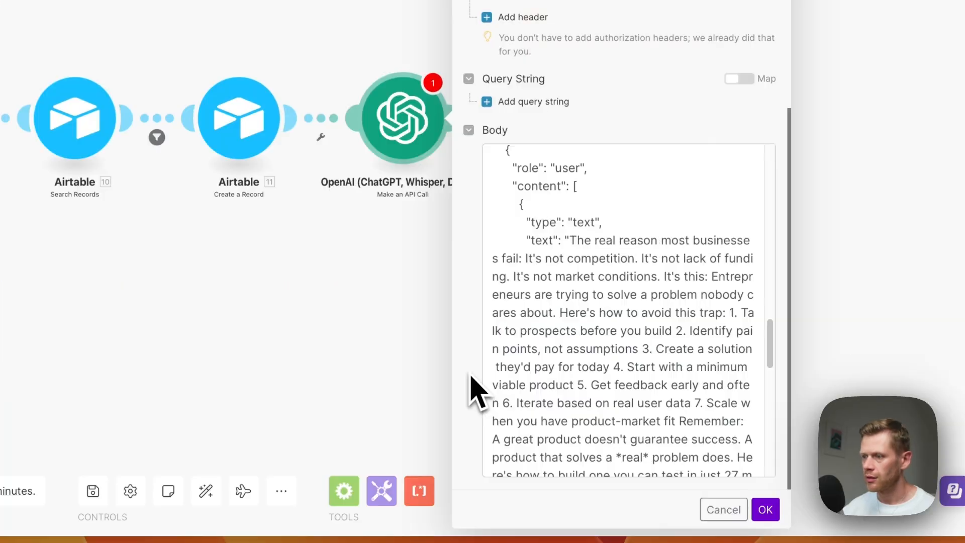
{"action": "scroll", "coordinate": [503, 392], "scroll_direction": "down", "scroll_amount": 10}
{"action": "left_click", "coordinate": [765, 509]}
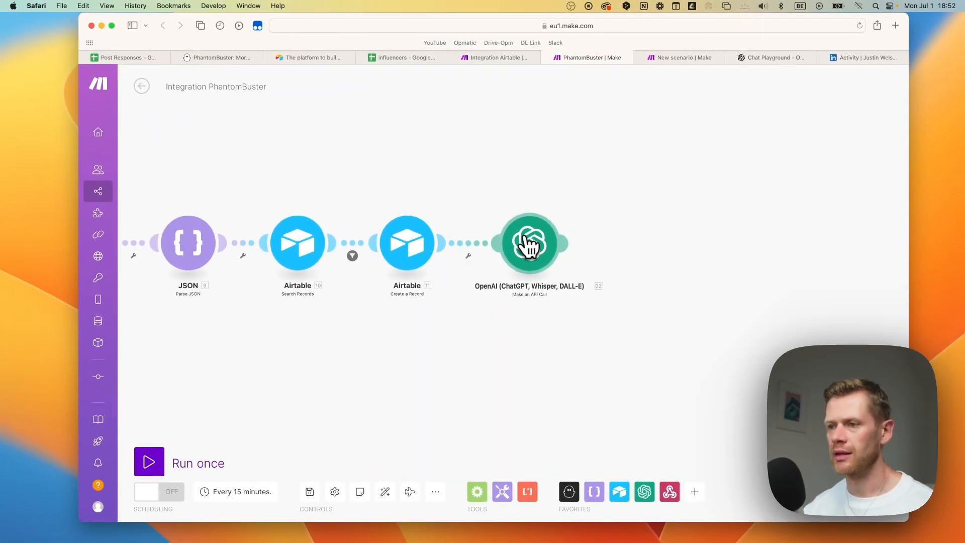
Step: Reopen the OpenAI module and review its URL, method and the mapped values in the JSON Body
{"action": "left_click", "coordinate": [528, 245]}
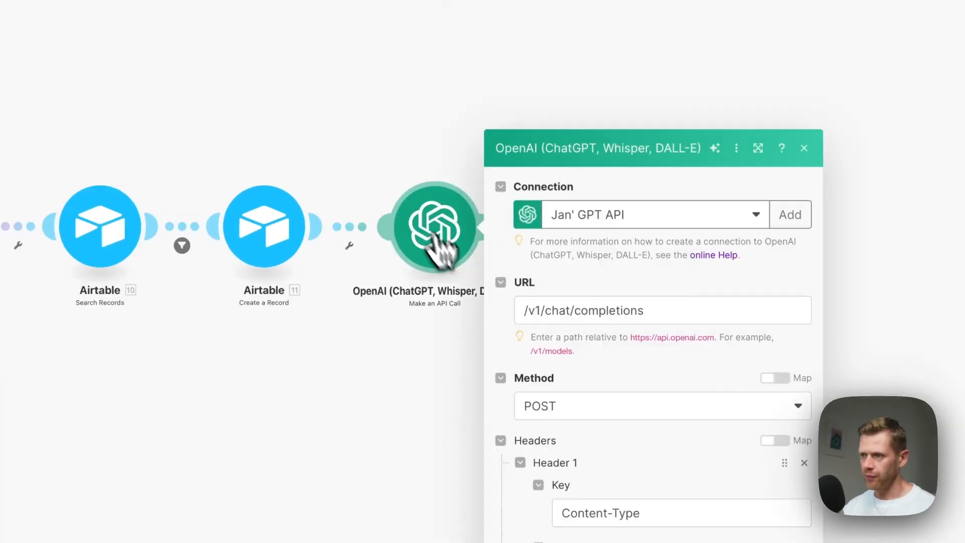
{"action": "scroll", "coordinate": [681, 315], "scroll_direction": "down", "scroll_amount": 6}
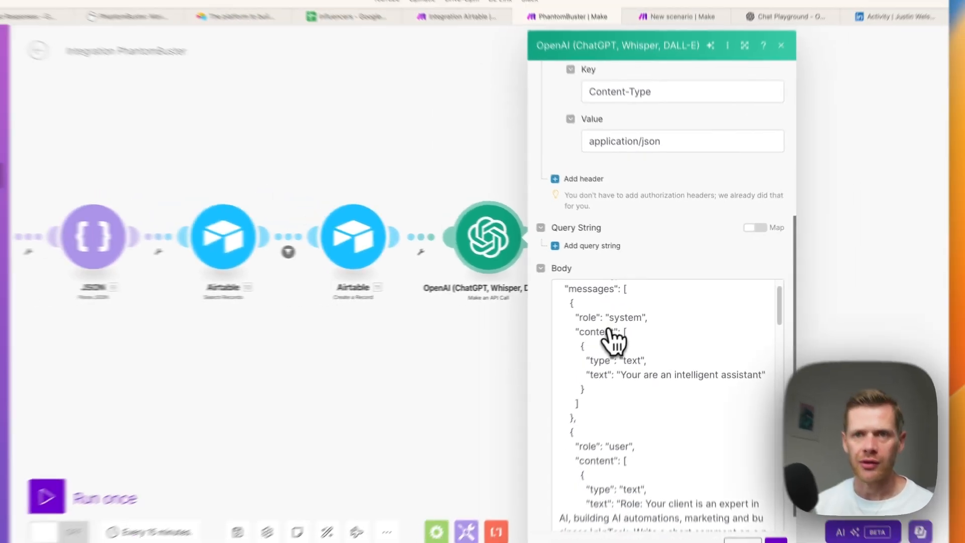
{"action": "scroll", "coordinate": [593, 347], "scroll_direction": "down", "scroll_amount": 2}
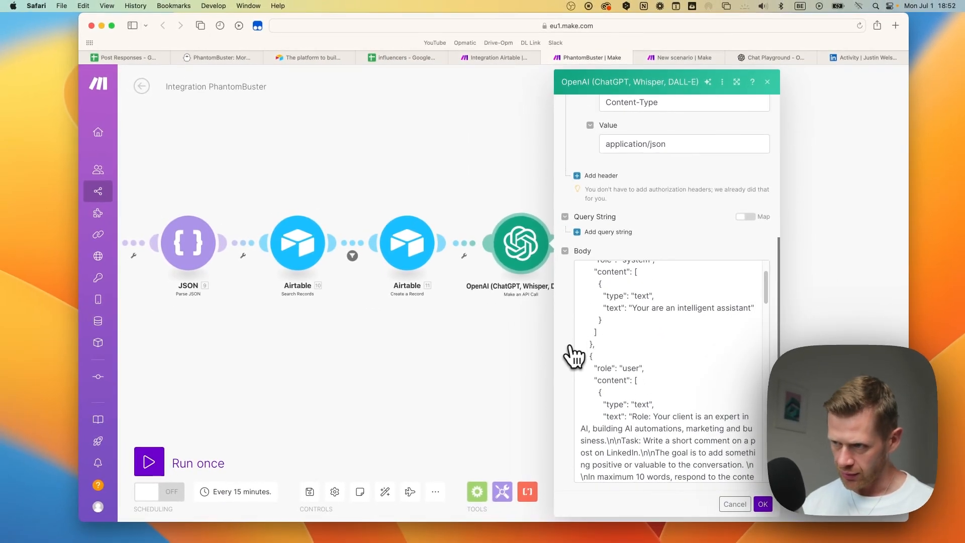
{"action": "scroll", "coordinate": [631, 356], "scroll_direction": "down", "scroll_amount": 10}
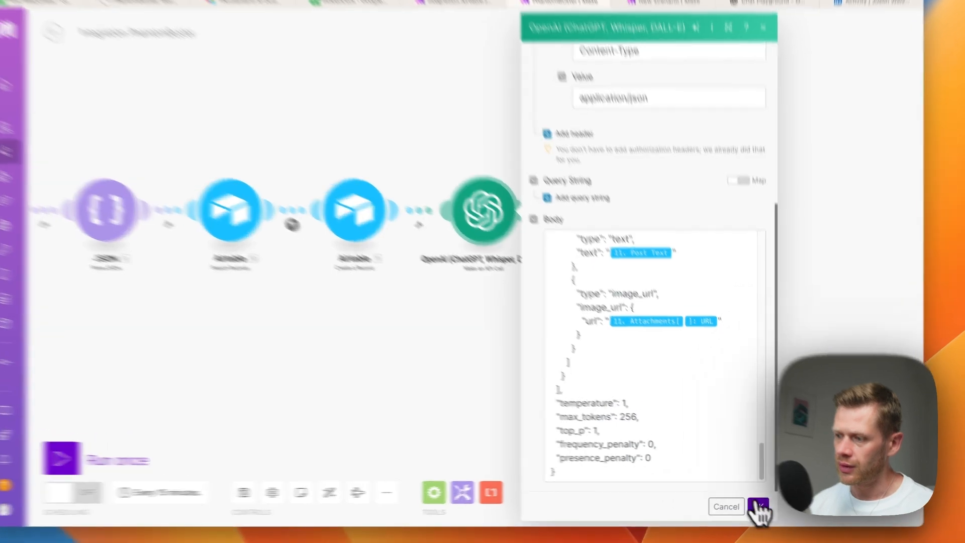
{"action": "left_click", "coordinate": [763, 504]}
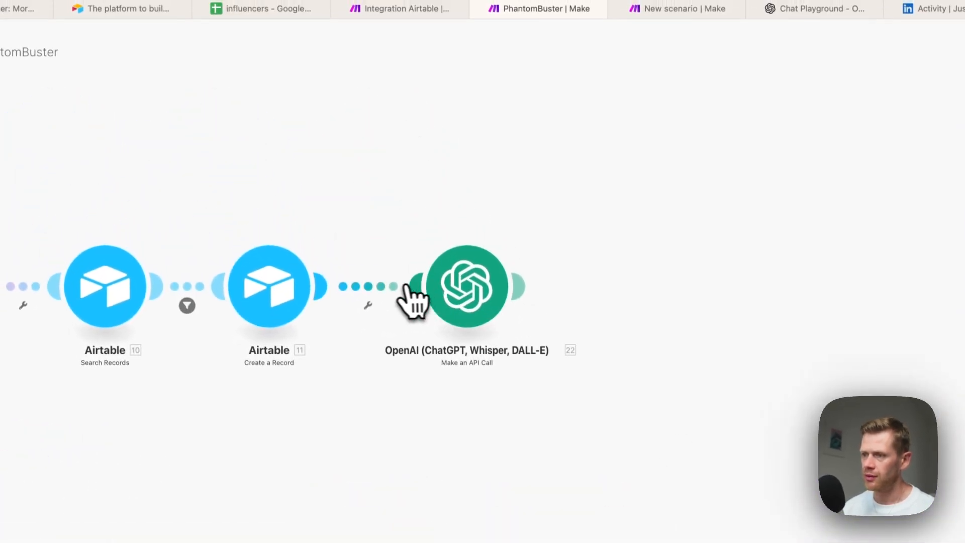
Step: Insert a Router between the Airtable Create a Record and OpenAI modules and clone the OpenAI module onto the second route
{"action": "left_click", "coordinate": [406, 280]}
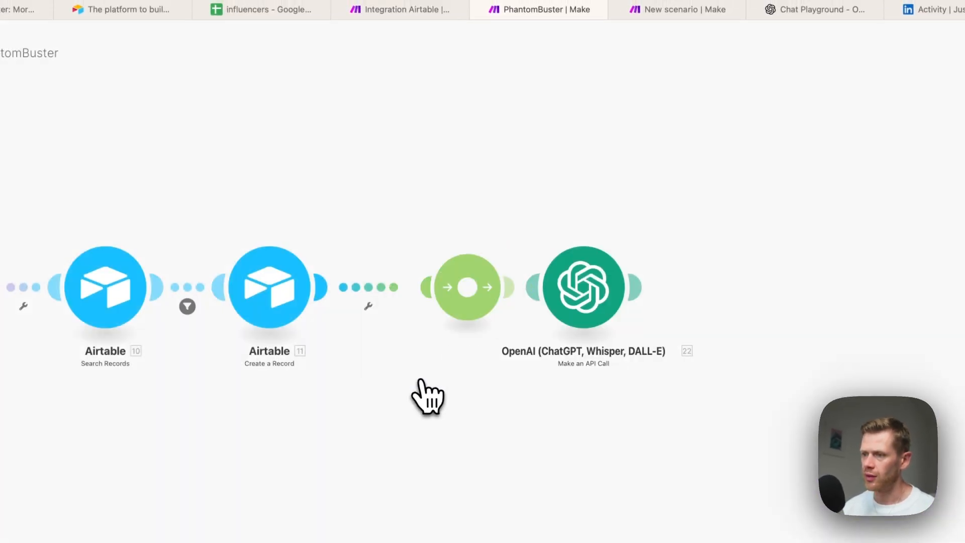
{"action": "left_click", "coordinate": [471, 294]}
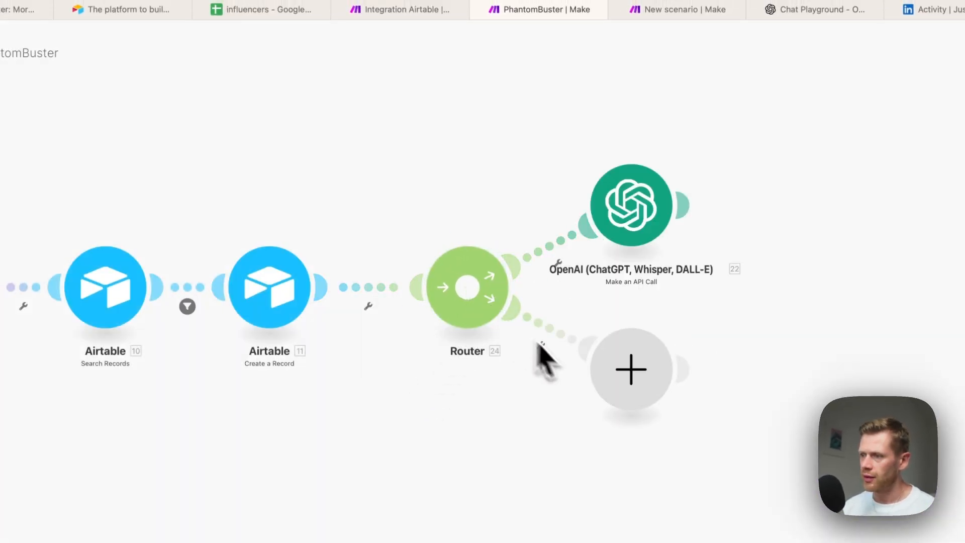
{"action": "right_click", "coordinate": [649, 195]}
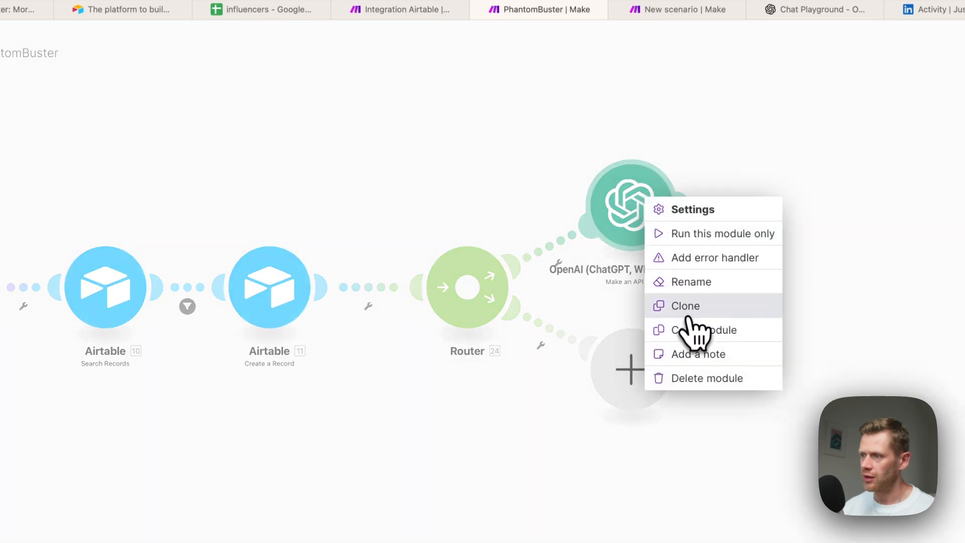
{"action": "left_click", "coordinate": [694, 322]}
{"action": "mouse_move", "coordinate": [681, 287]}
{"action": "left_mouse_down"}
{"action": "mouse_move", "coordinate": [563, 360]}
{"action": "mouse_move", "coordinate": [641, 385]}
{"action": "left_mouse_up"}
{"action": "right_click", "coordinate": [623, 377]}
{"action": "left_click", "coordinate": [668, 425]}
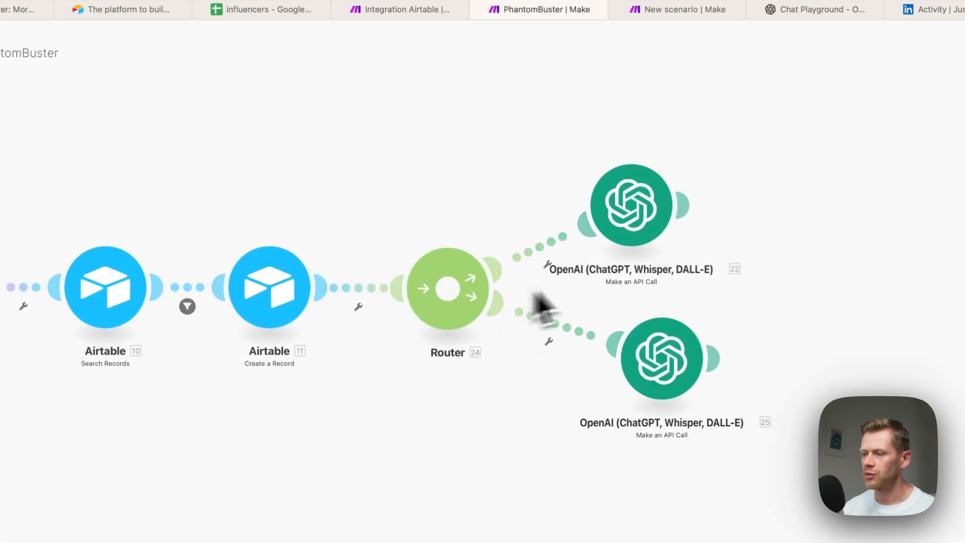
Step: In the Chat Playground, rerun the "Your brain is an untapped goldmine" user message without its image and remove the generated assistant response
{"action": "left_click", "coordinate": [805, 10]}
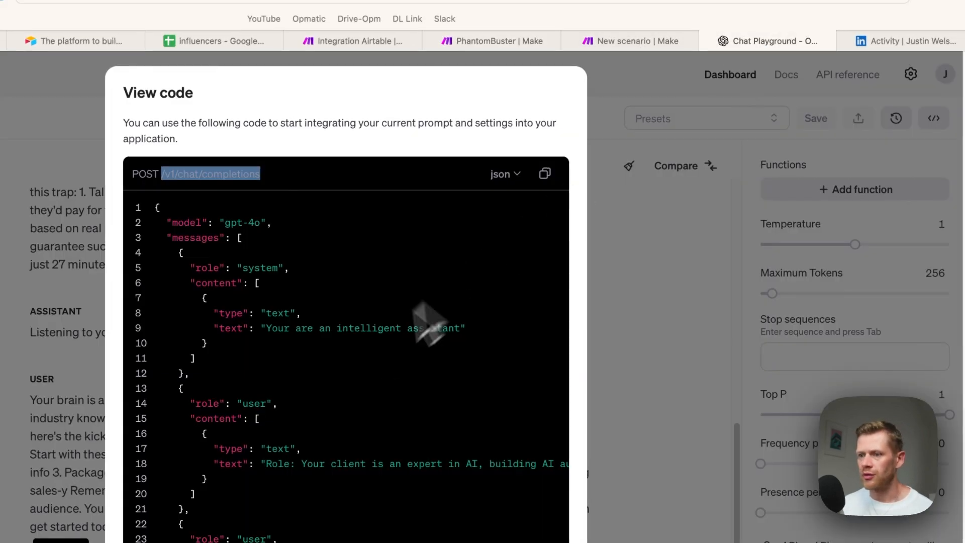
{"action": "left_click", "coordinate": [631, 284]}
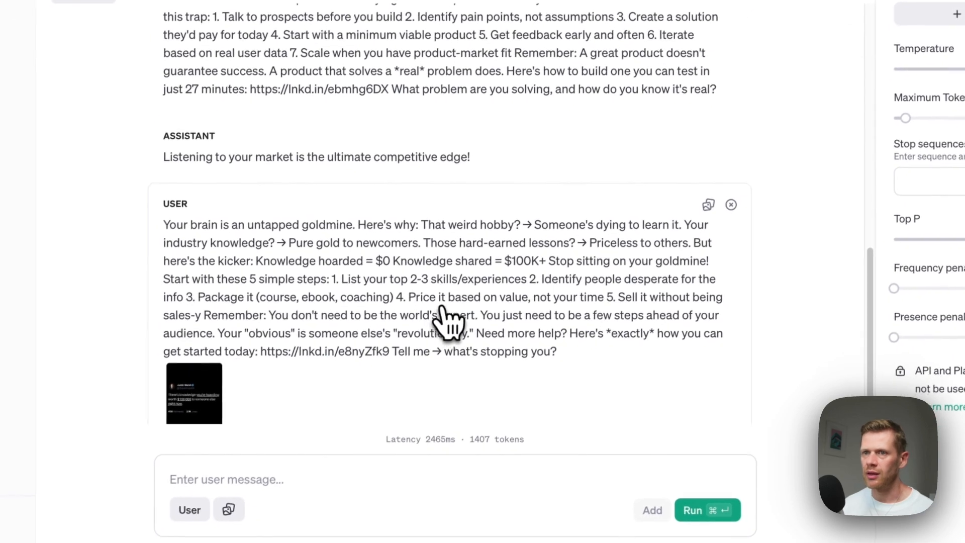
{"action": "left_click_drag", "start_coordinate": [562, 351], "coordinate": [172, 223]}
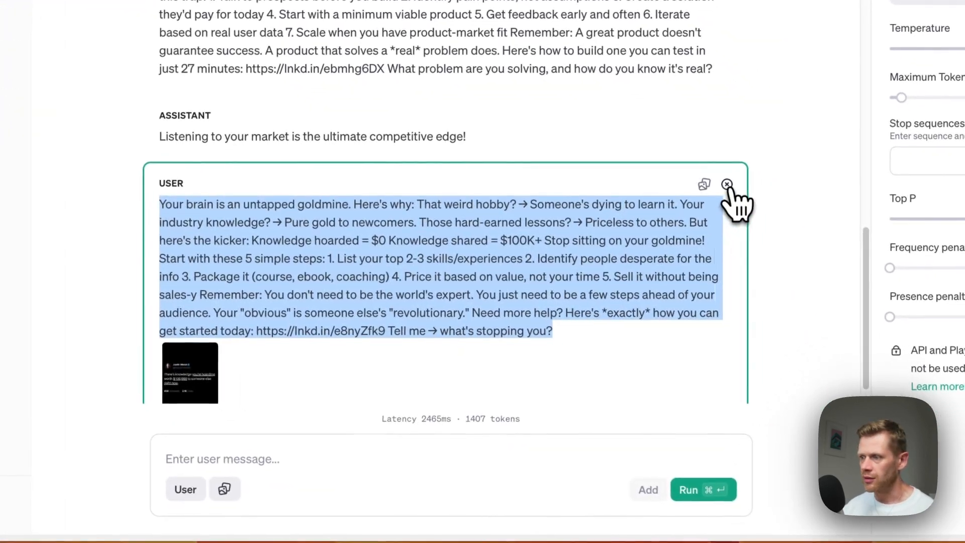
{"action": "left_click", "coordinate": [727, 185]}
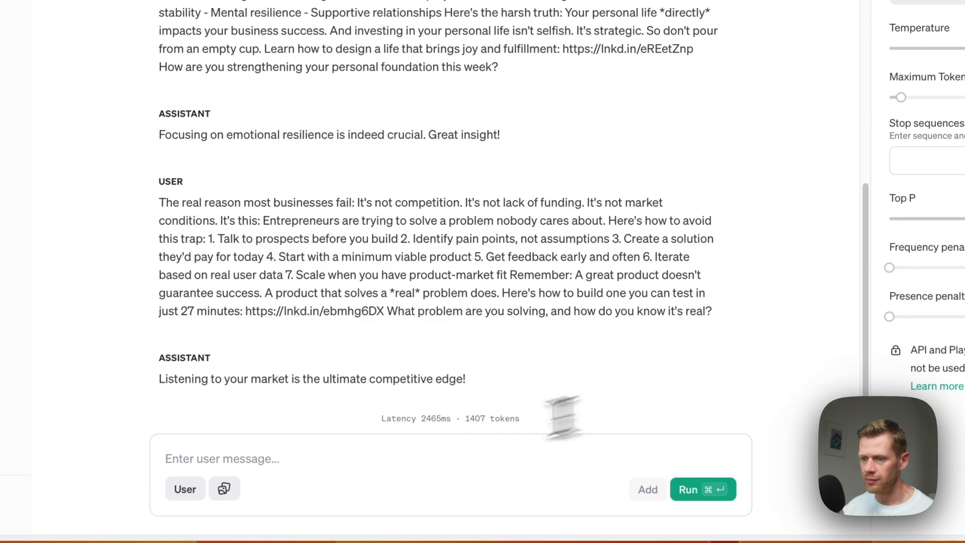
{"action": "key", "text": "super+v"}
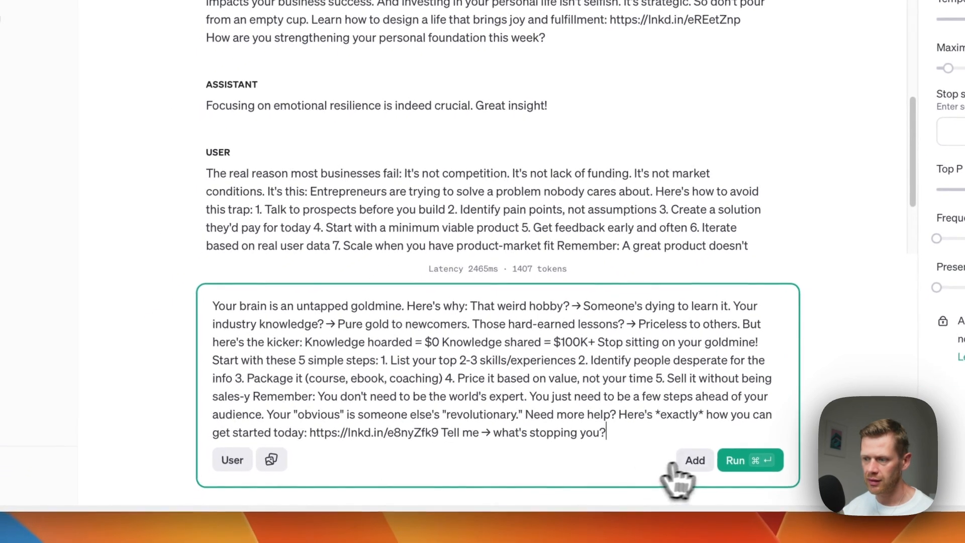
{"action": "left_click", "coordinate": [699, 490]}
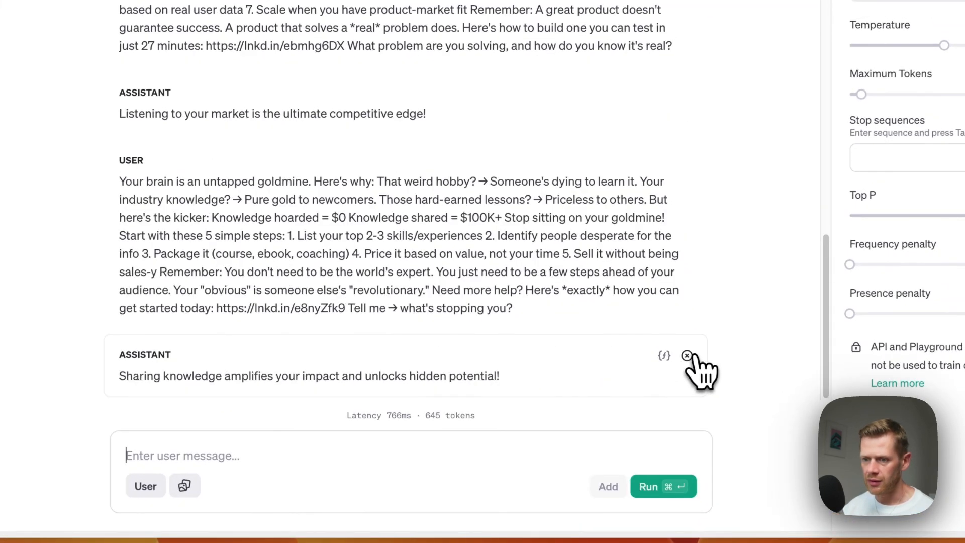
{"action": "left_click", "coordinate": [687, 356]}
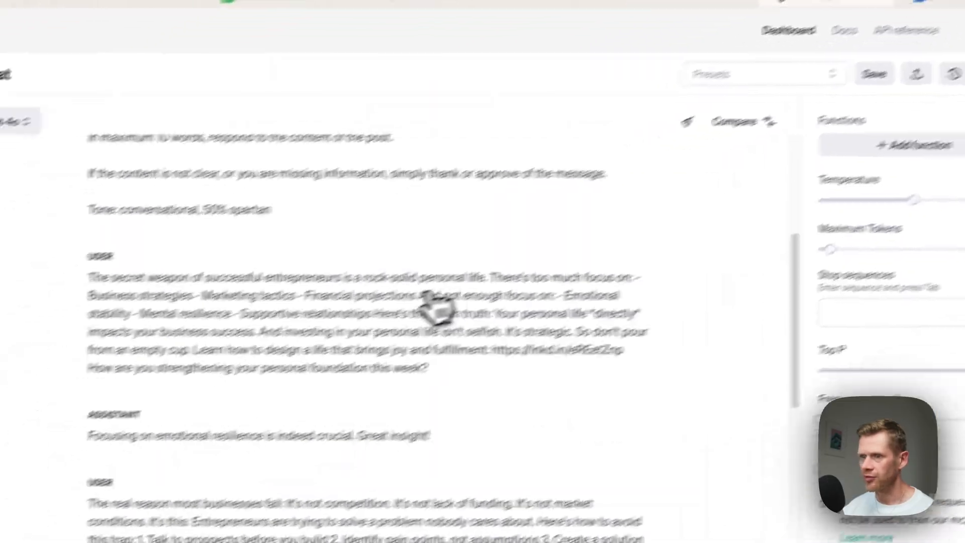
Step: Get the text-only chat's request code from the Playground and switch back to the PhantomBuster scenario in Make
{"action": "scroll", "coordinate": [437, 307], "scroll_direction": "down", "scroll_amount": 5}
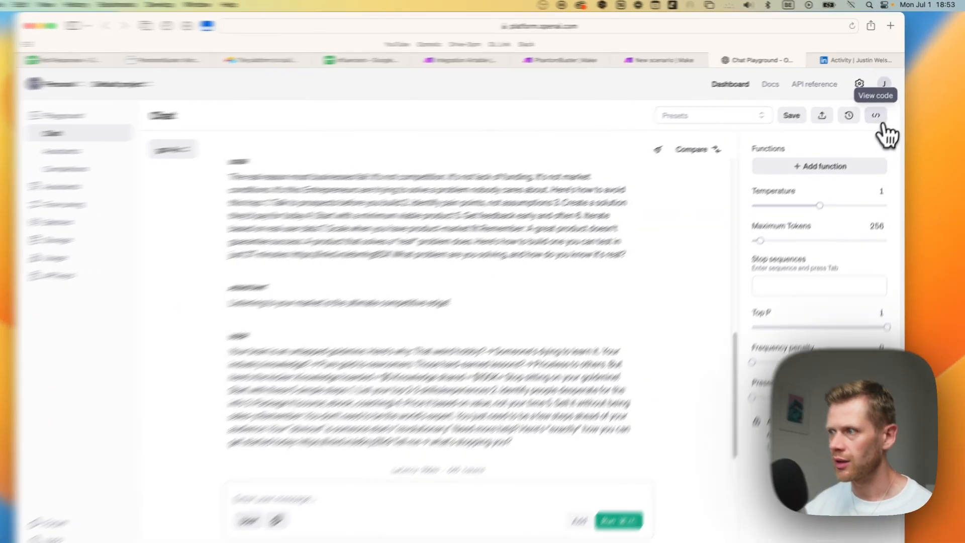
{"action": "left_click", "coordinate": [675, 58]}
{"action": "left_click", "coordinate": [518, 42]}
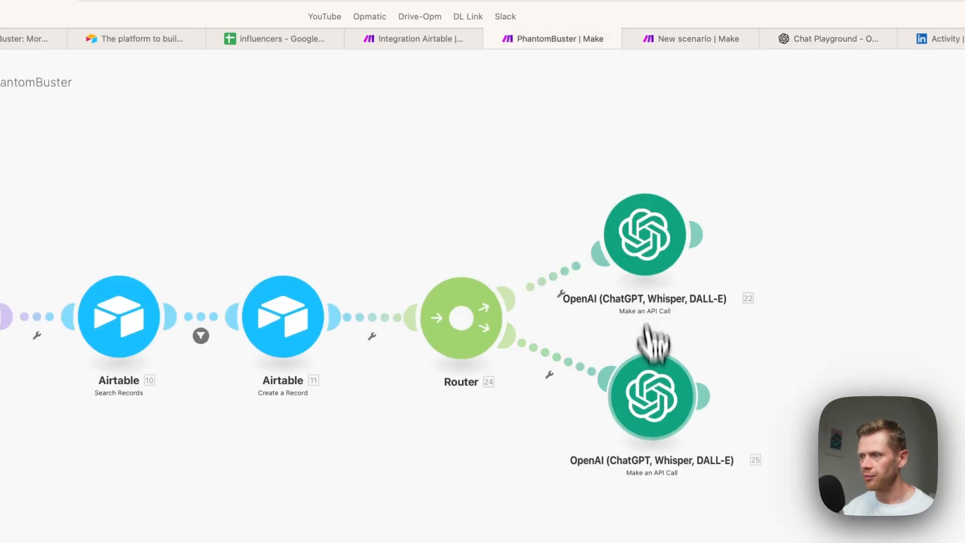
Step: Replace the second OpenAI module's Body with the text-only request code and substitute Create a Record's Post Text for the last user message's text
{"action": "left_click", "coordinate": [655, 414]}
{"action": "scroll", "coordinate": [778, 362], "scroll_direction": "down", "scroll_amount": 10}
{"action": "left_click", "coordinate": [777, 362]}
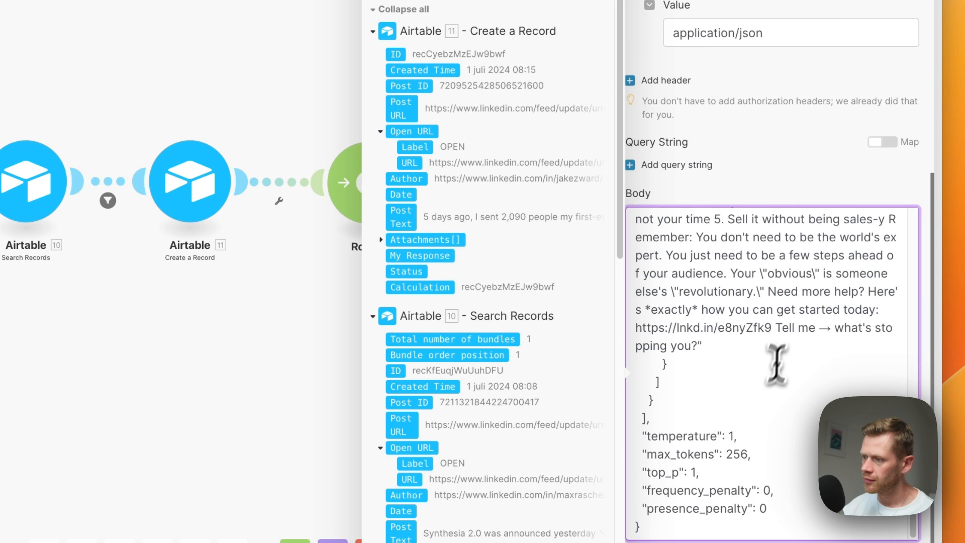
{"action": "scroll", "coordinate": [784, 334], "scroll_direction": "up", "scroll_amount": 1}
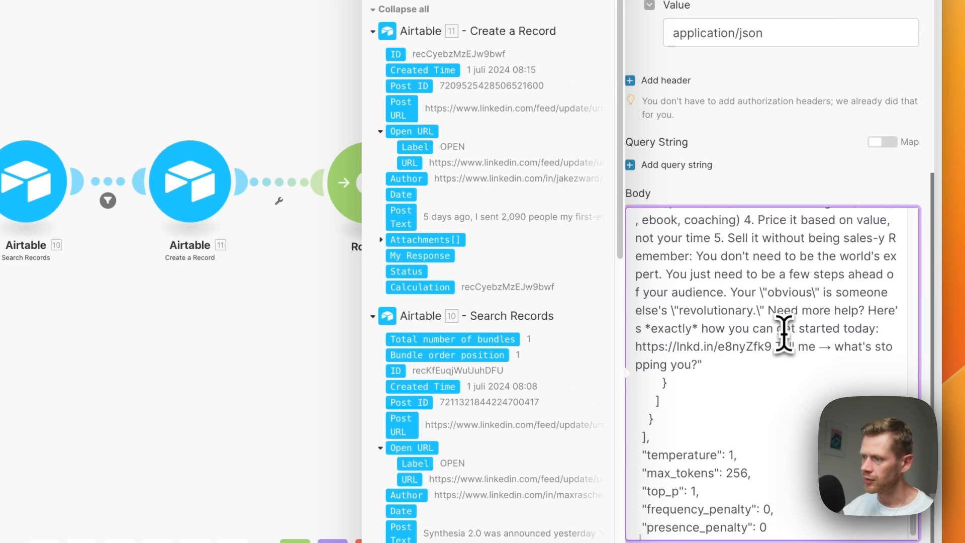
{"action": "scroll", "coordinate": [785, 335], "scroll_direction": "up", "scroll_amount": 2}
{"action": "left_click_drag", "start_coordinate": [691, 438], "coordinate": [670, 376]}
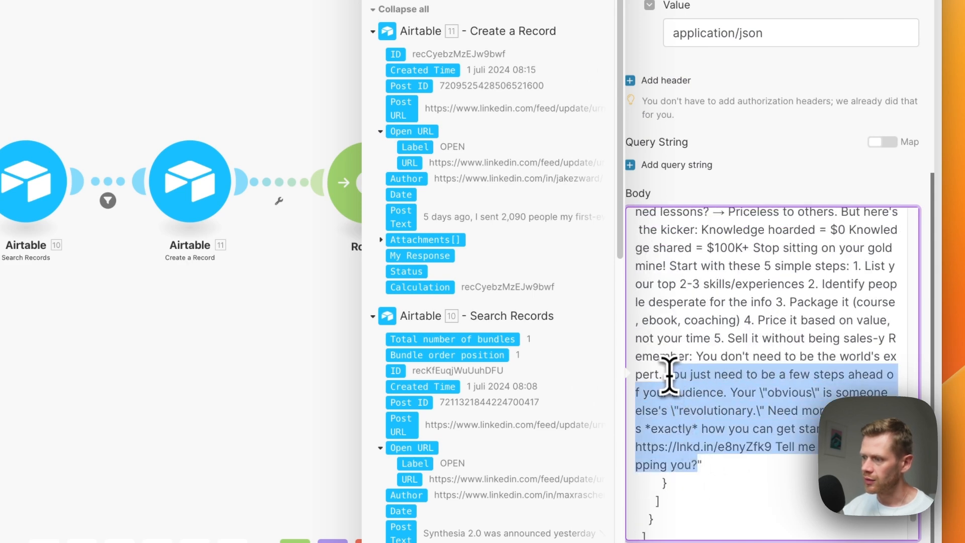
{"action": "scroll", "coordinate": [670, 379], "scroll_direction": "down", "scroll_amount": 3}
{"action": "scroll", "coordinate": [670, 379], "scroll_direction": "up", "scroll_amount": 7}
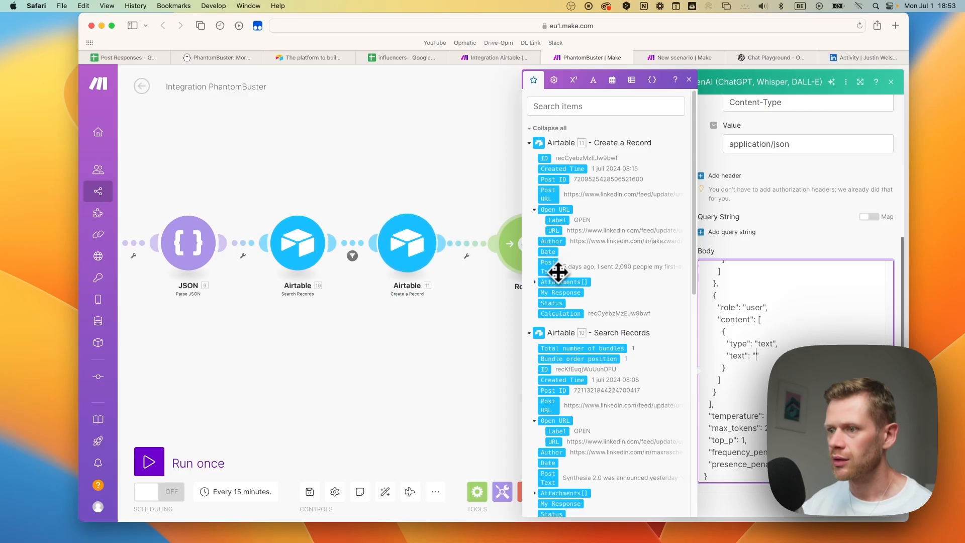
{"action": "left_click_drag", "start_coordinate": [558, 272], "coordinate": [756, 356]}
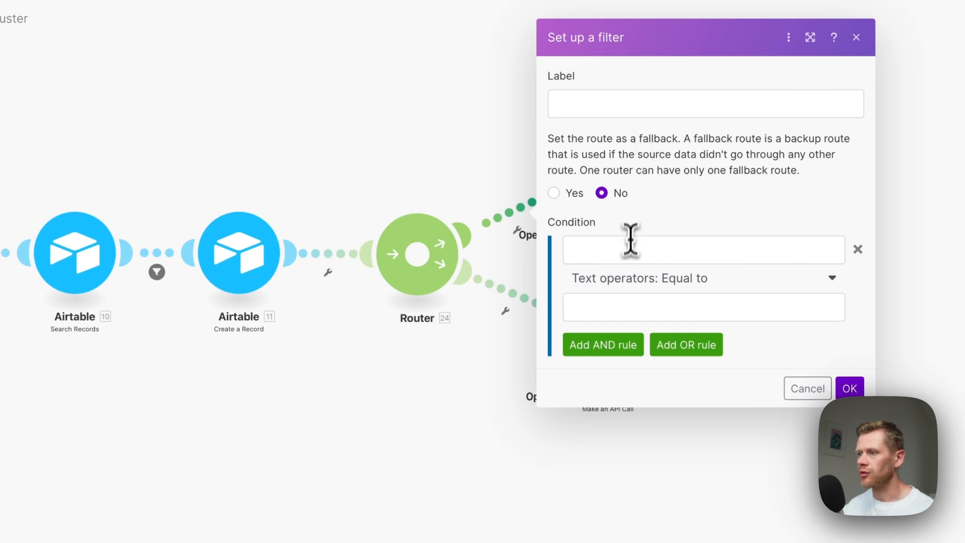
Step: Set up a filter labelled IMAGE on the route to the first OpenAI module, conditioned on Create a Record's Attachments URL
{"action": "left_click", "coordinate": [629, 249]}
{"action": "left_click", "coordinate": [319, 311]}
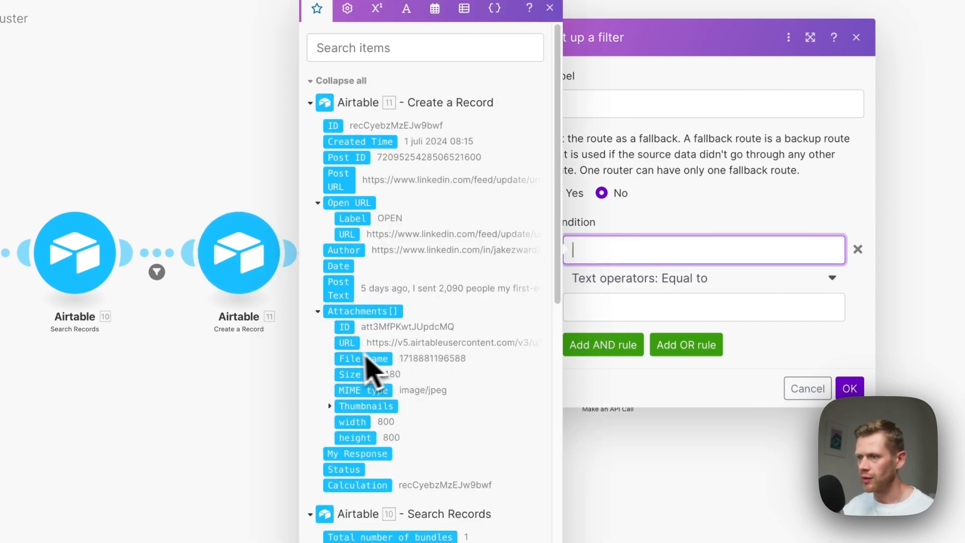
{"action": "left_click", "coordinate": [346, 343]}
{"action": "left_click", "coordinate": [684, 279]}
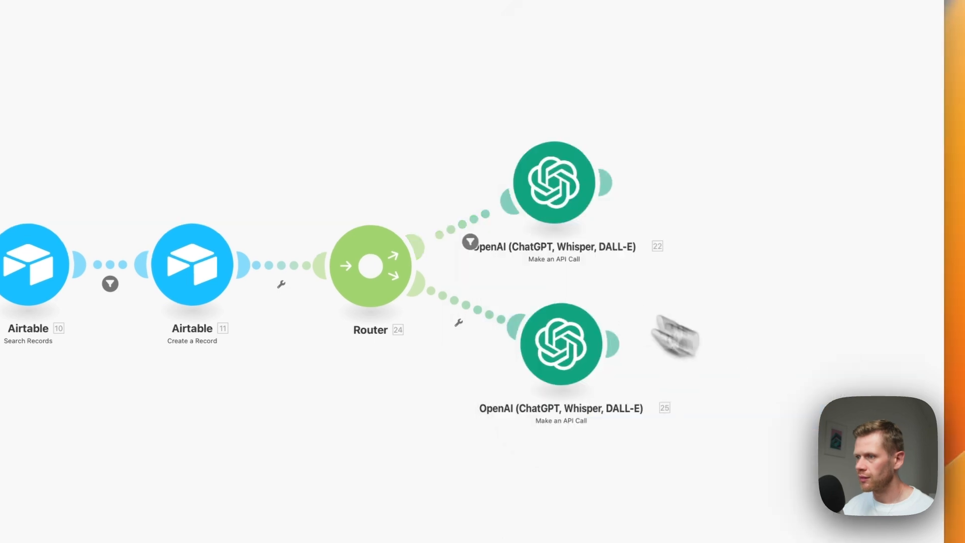
Step: Set up a filter labelled NO IMAGE on the second OpenAI route for when Create a Record's Attachments URL does not exist
{"action": "right_click", "coordinate": [467, 228]}
{"action": "left_click", "coordinate": [507, 241]}
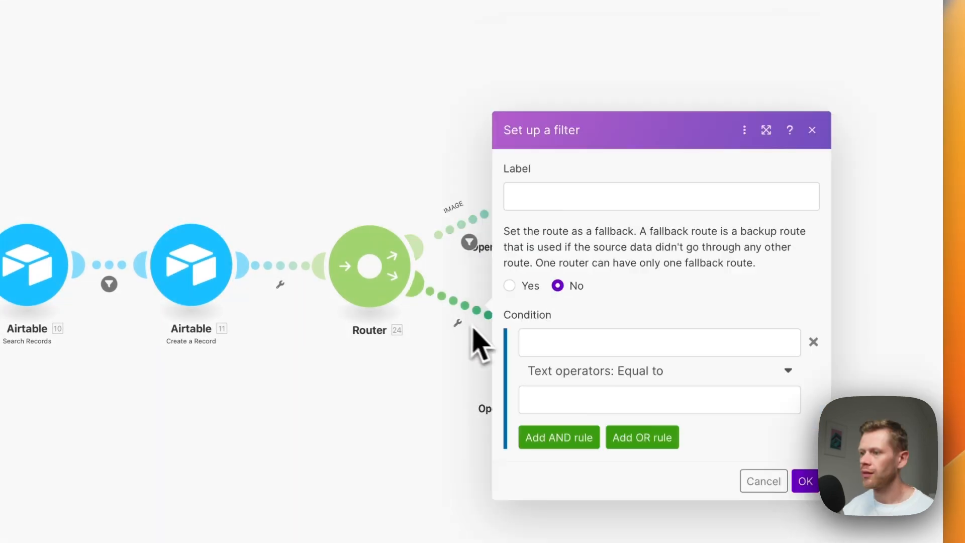
{"action": "left_click", "coordinate": [566, 339]}
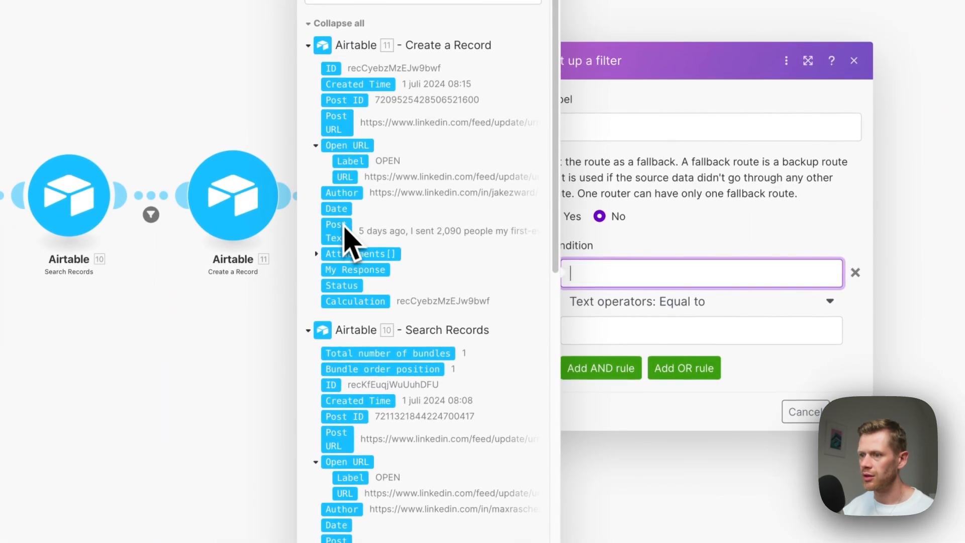
{"action": "left_click", "coordinate": [325, 255]}
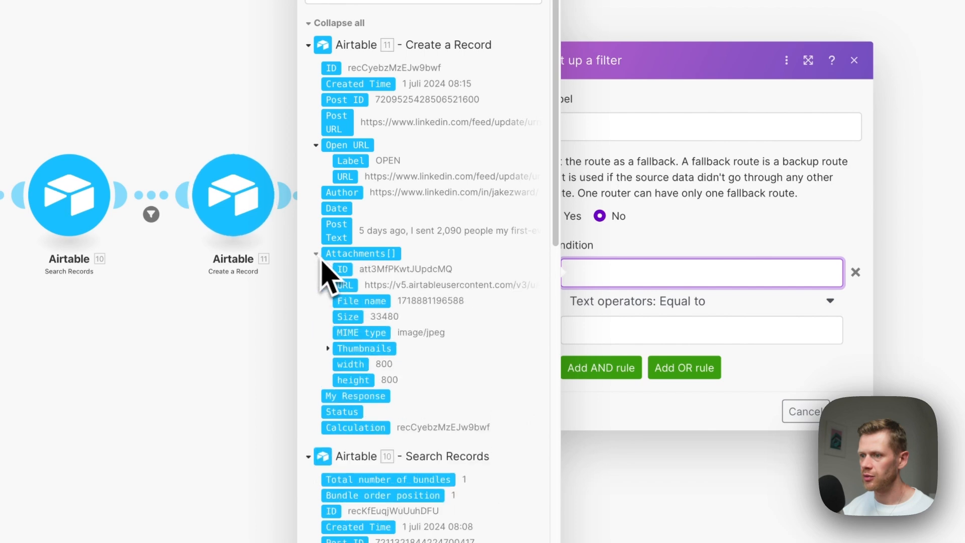
{"action": "left_click", "coordinate": [522, 291]}
{"action": "left_click", "coordinate": [636, 399]}
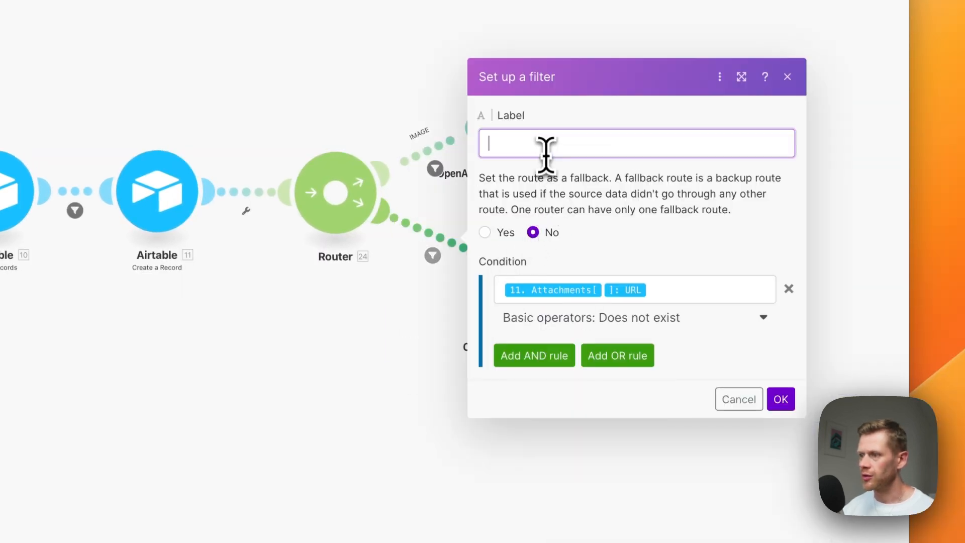
{"action": "type", "text": "NO IMAGE"}
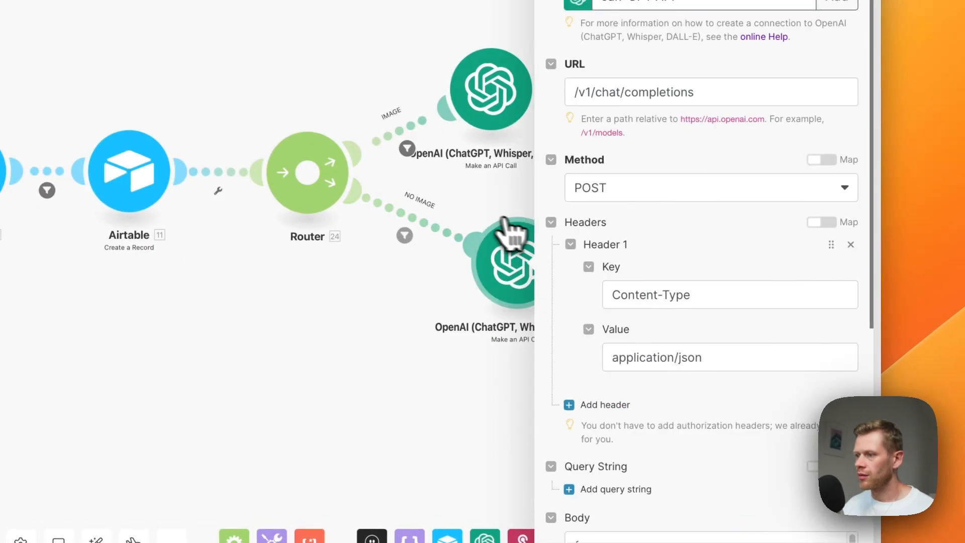
Step: Review the second OpenAI module's JSON Body, from the system and role prompts through the sample user and assistant messages
{"action": "scroll", "coordinate": [685, 302], "scroll_direction": "down", "scroll_amount": 5}
{"action": "scroll", "coordinate": [605, 312], "scroll_direction": "down", "scroll_amount": 1}
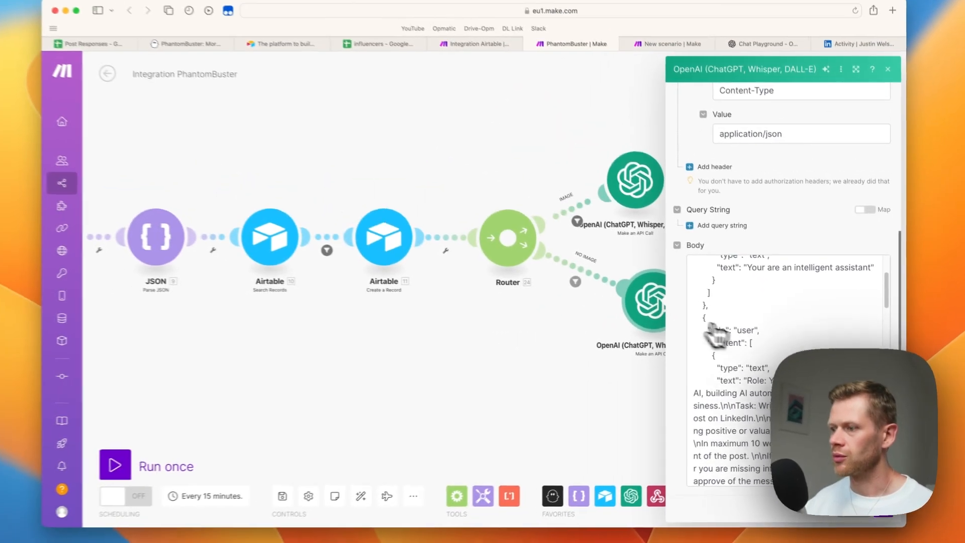
{"action": "scroll", "coordinate": [662, 327], "scroll_direction": "down", "scroll_amount": 4}
{"action": "scroll", "coordinate": [761, 347], "scroll_direction": "down", "scroll_amount": 8}
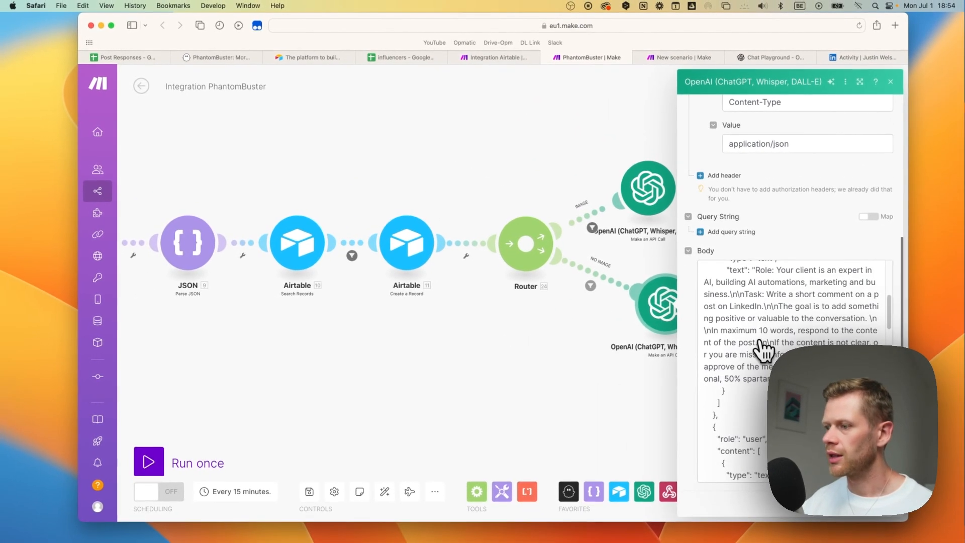
{"action": "scroll", "coordinate": [759, 374], "scroll_direction": "down", "scroll_amount": 3}
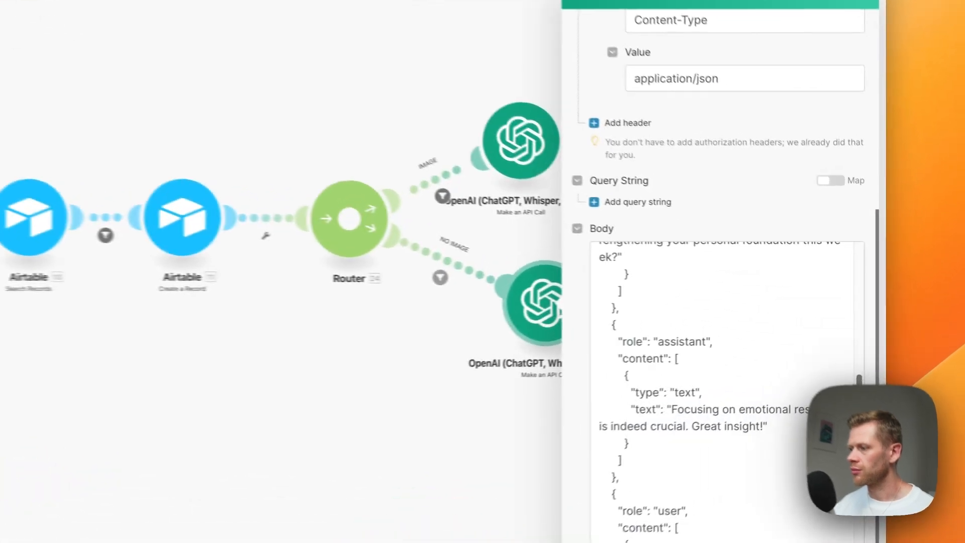
{"action": "left_click", "coordinate": [784, 367]}
{"action": "scroll", "coordinate": [785, 367], "scroll_direction": "down", "scroll_amount": 4}
{"action": "scroll", "coordinate": [774, 347], "scroll_direction": "up", "scroll_amount": 1}
Step: Highlight the example assistant reply "Focusing on emotional resilience is indeed crucial. Great insight!" in the Body and close the module's settings
{"action": "left_click_drag", "start_coordinate": [756, 325], "coordinate": [818, 338]}
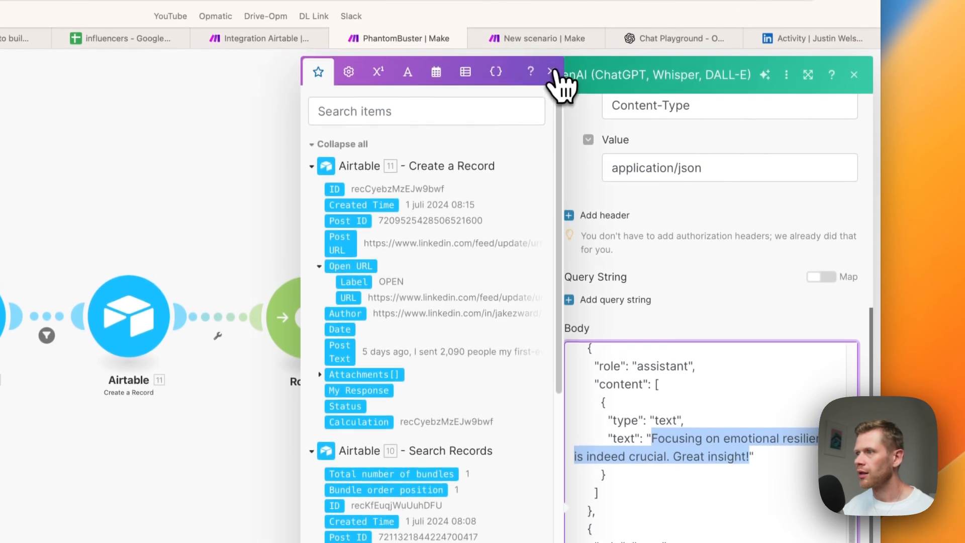
{"action": "left_click", "coordinate": [555, 74]}
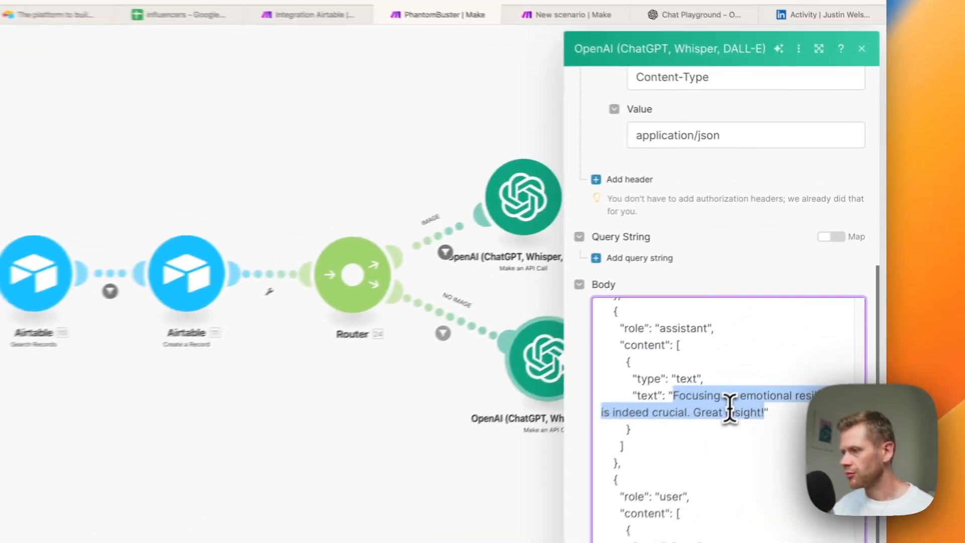
{"action": "left_click", "coordinate": [795, 339]}
{"action": "left_click_drag", "start_coordinate": [756, 332], "coordinate": [814, 338]}
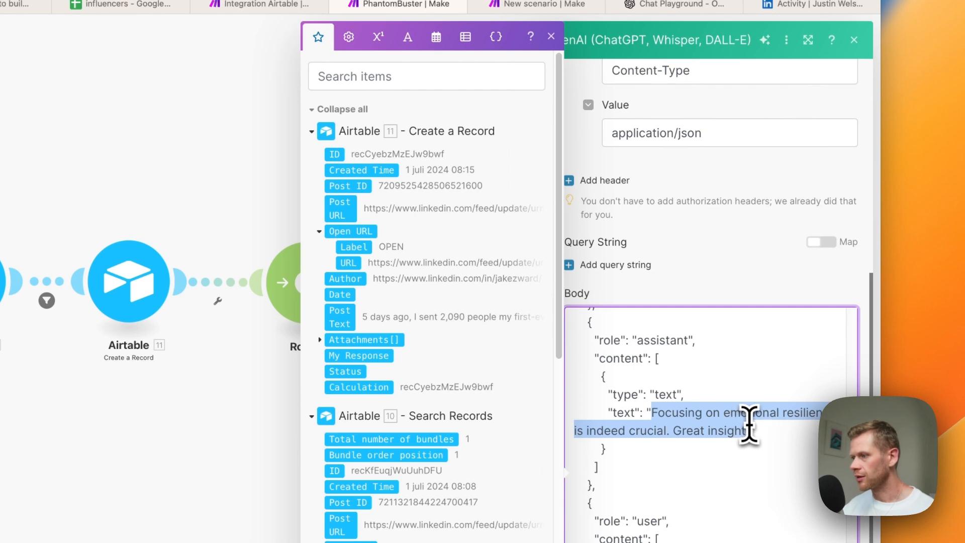
{"action": "left_click", "coordinate": [551, 36]}
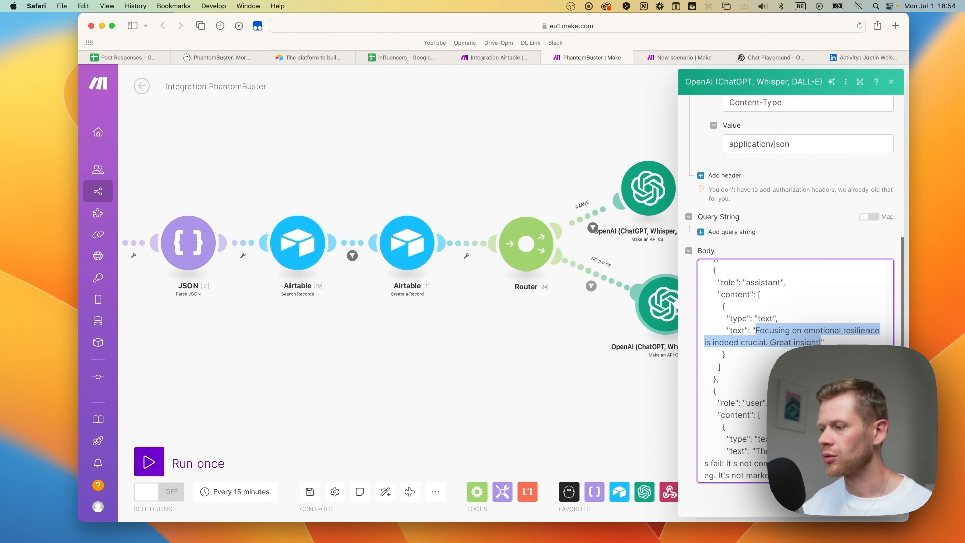
{"action": "left_click", "coordinate": [888, 509]}
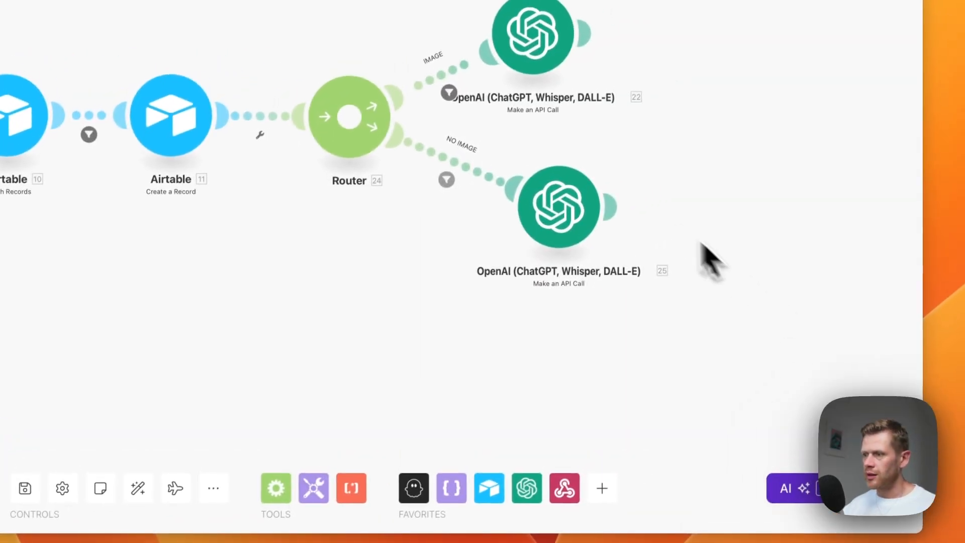
Step: Reposition the OpenAI module on the NO IMAGE route and run the scenario once
{"action": "left_click_drag", "start_coordinate": [665, 313], "coordinate": [642, 322]}
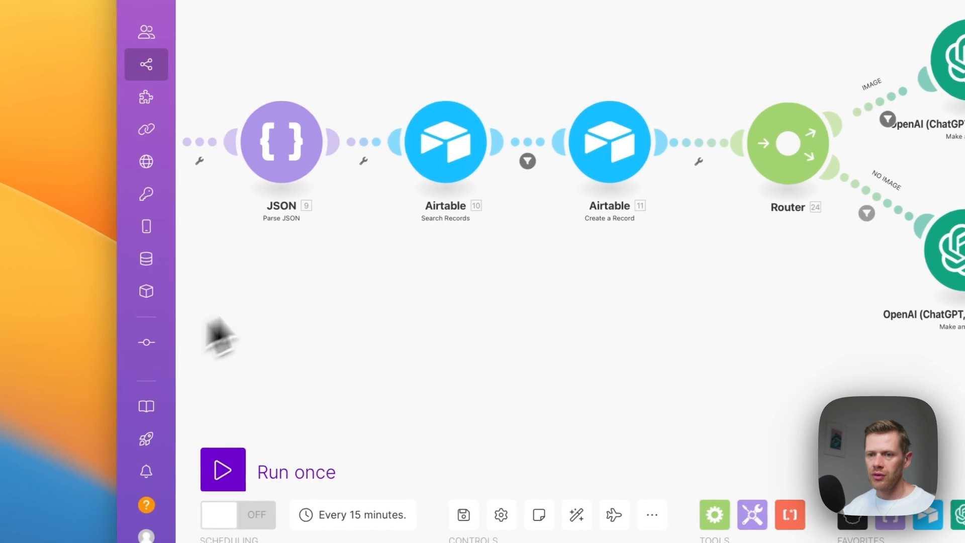
{"action": "scroll", "coordinate": [609, 298], "scroll_direction": "down", "scroll_amount": 5}
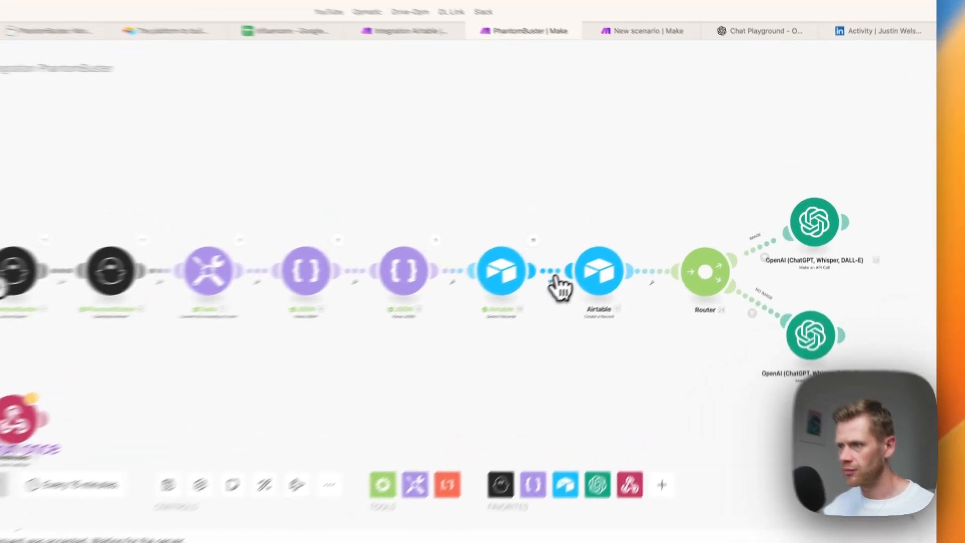
Step: Check the Post URL filter between the two Airtable modules and the settings of the Search Records module
{"action": "left_click", "coordinate": [609, 253]}
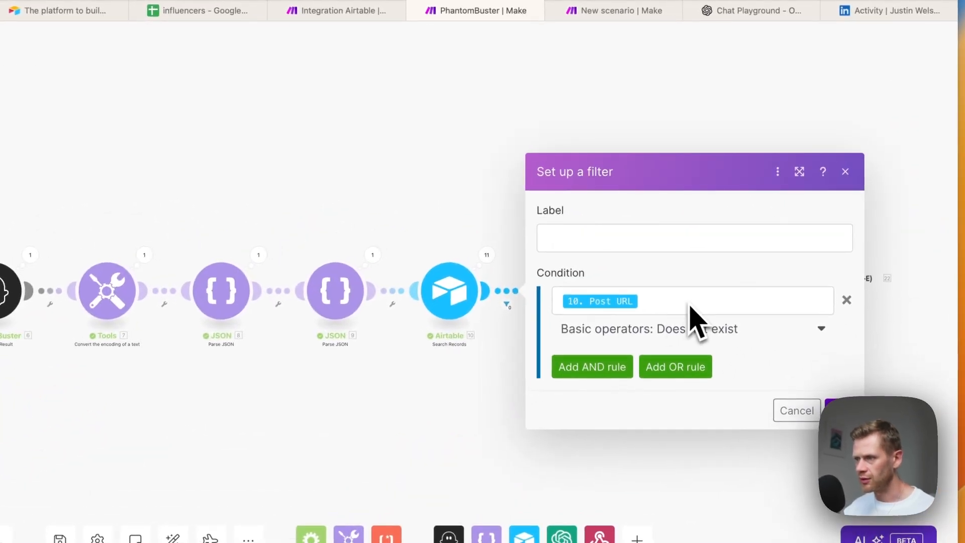
{"action": "left_click", "coordinate": [684, 301]}
{"action": "left_click", "coordinate": [623, 112]}
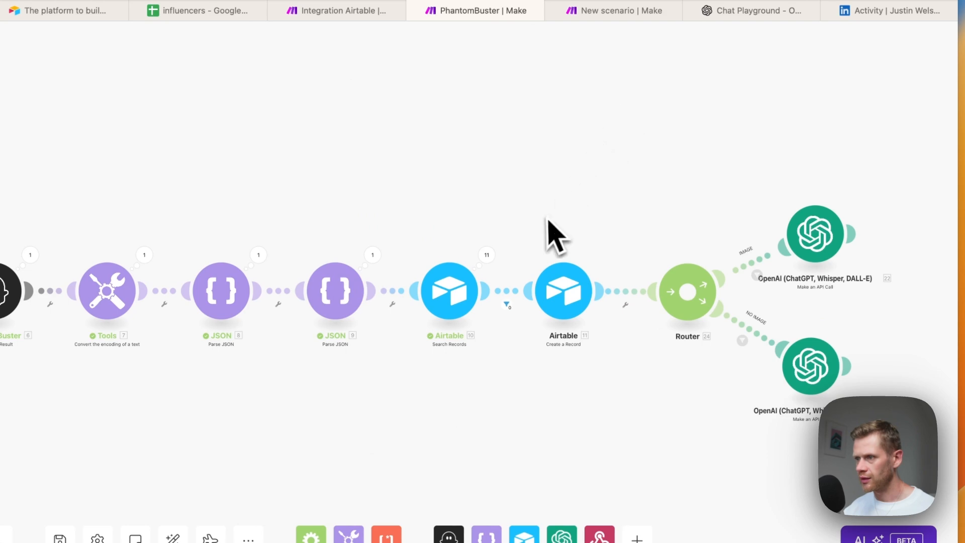
{"action": "left_click", "coordinate": [443, 314]}
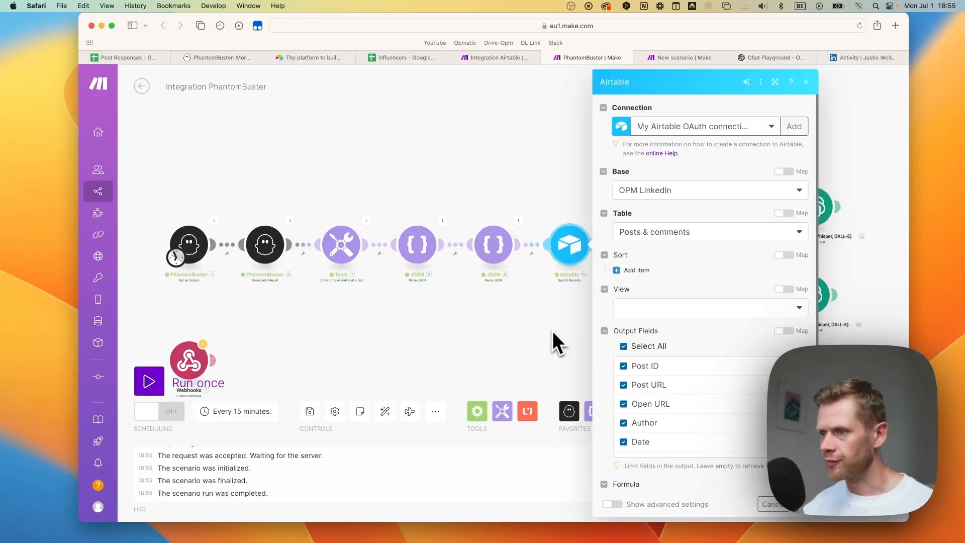
{"action": "scroll", "coordinate": [567, 355], "scroll_direction": "down", "scroll_amount": 1}
{"action": "left_click", "coordinate": [409, 398]}
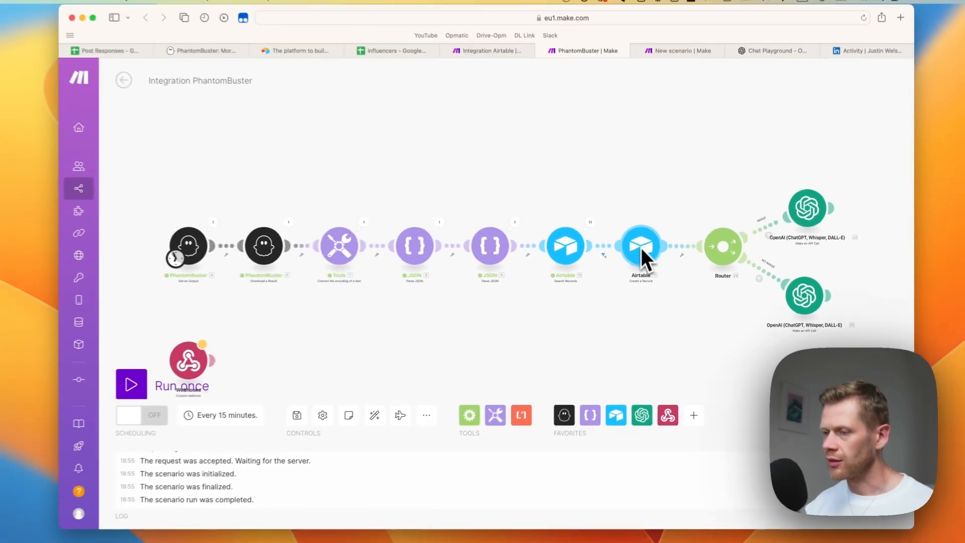
Step: Inspect the Search Records module's list of operations from the last run
{"action": "scroll", "coordinate": [596, 243], "scroll_direction": "up", "scroll_amount": 2}
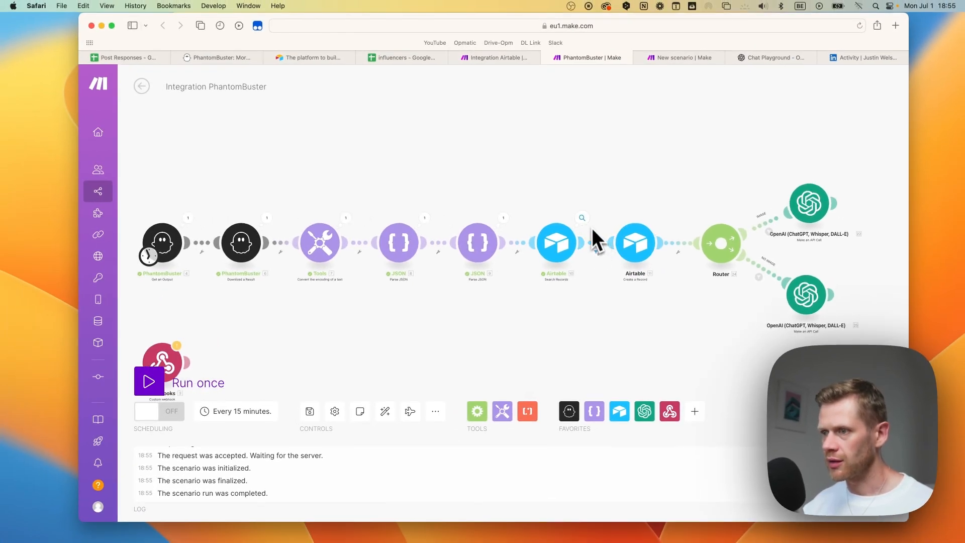
{"action": "left_click", "coordinate": [582, 218]}
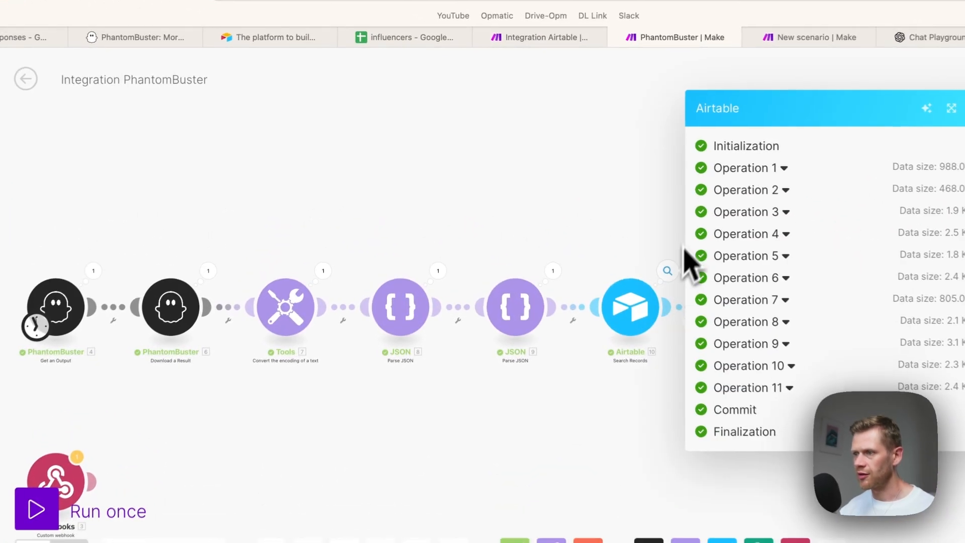
{"action": "left_click", "coordinate": [645, 185]}
Step: Switch to Airtable and delete the last post in the Posts & comments table
{"action": "key", "text": "super+Tab"}
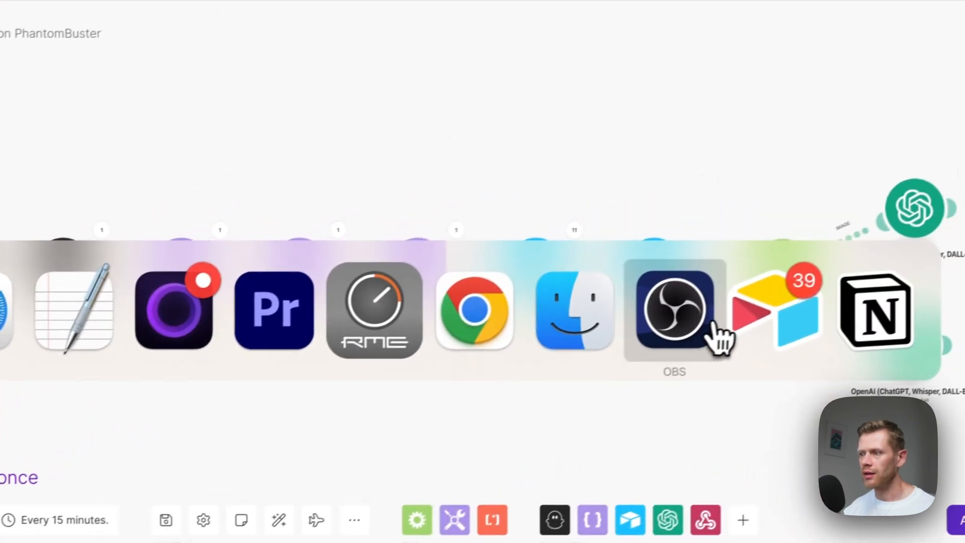
{"action": "left_click", "coordinate": [889, 318]}
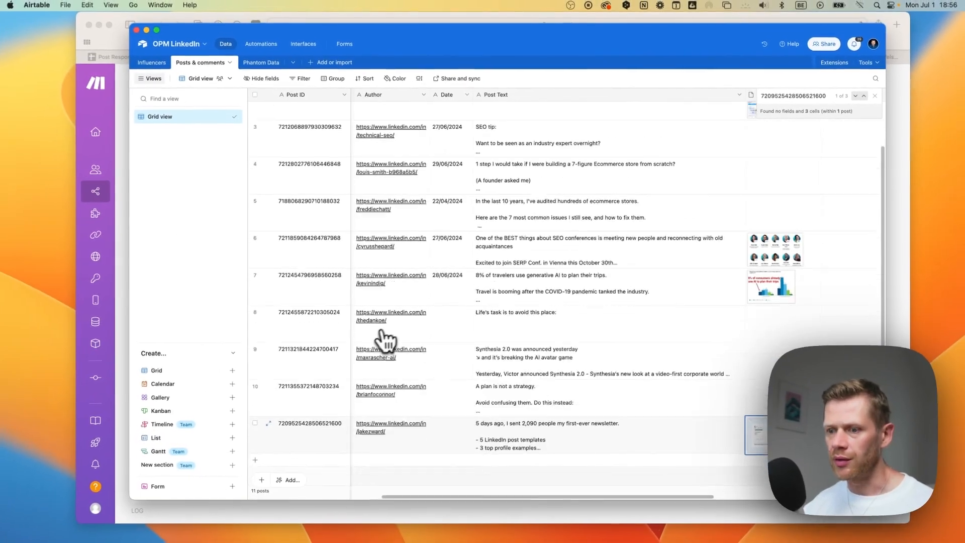
{"action": "scroll", "coordinate": [386, 341], "scroll_direction": "down", "scroll_amount": 2}
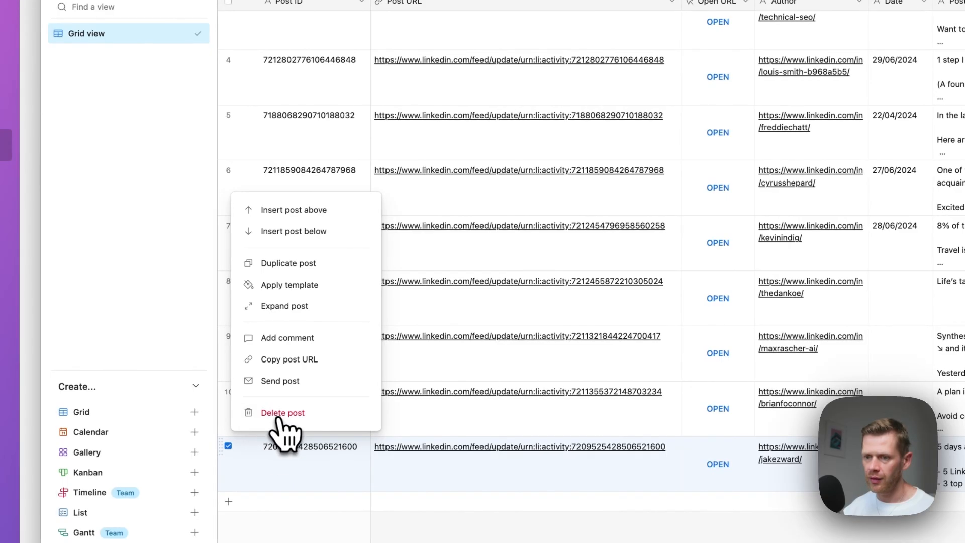
{"action": "left_click", "coordinate": [280, 431]}
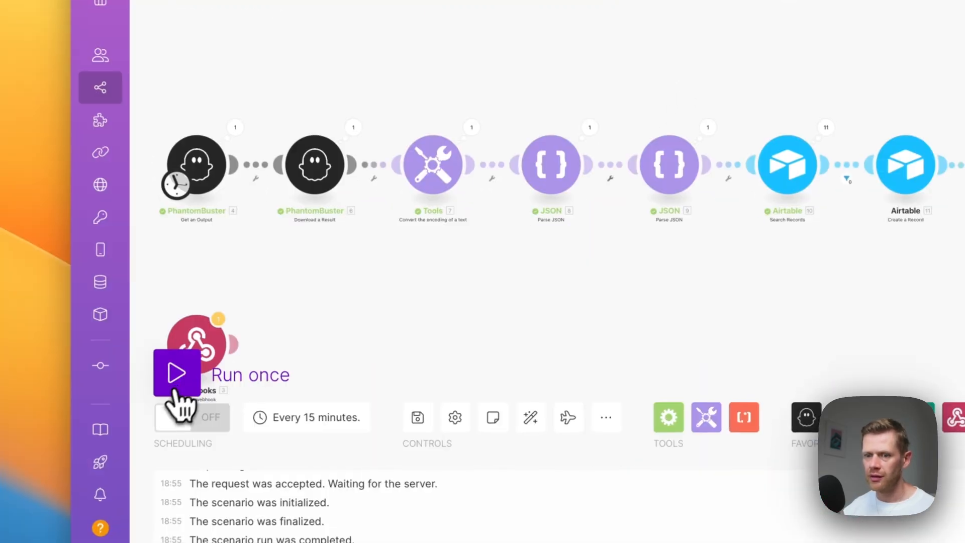
Step: Run the Make scenario once and examine the error details of the OpenAI module on the IMAGE route
{"action": "left_click", "coordinate": [63, 486]}
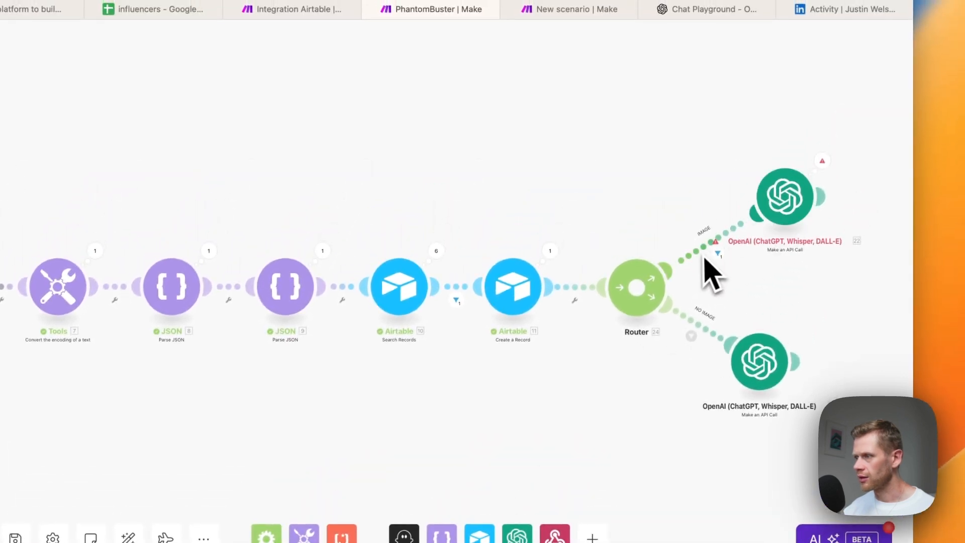
{"action": "left_click", "coordinate": [823, 161]}
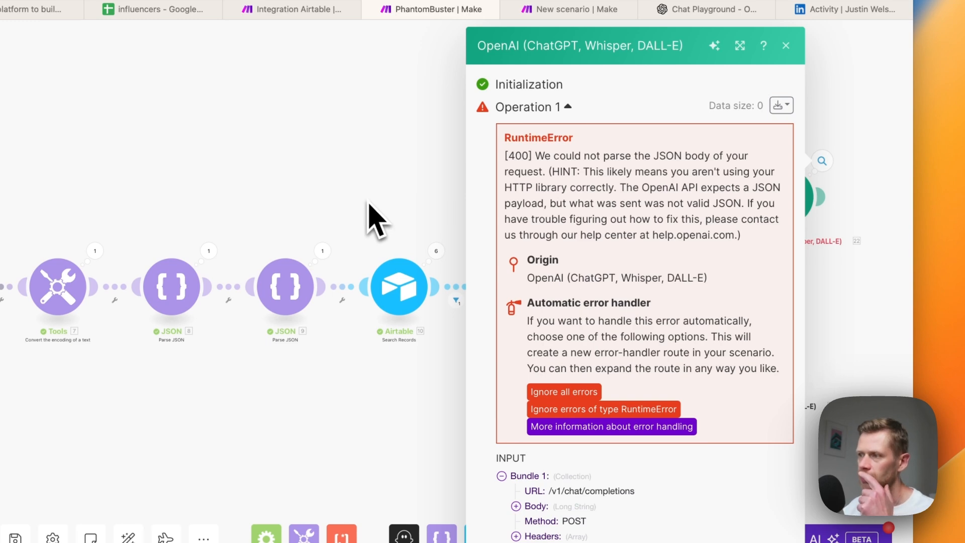
{"action": "left_click", "coordinate": [337, 194]}
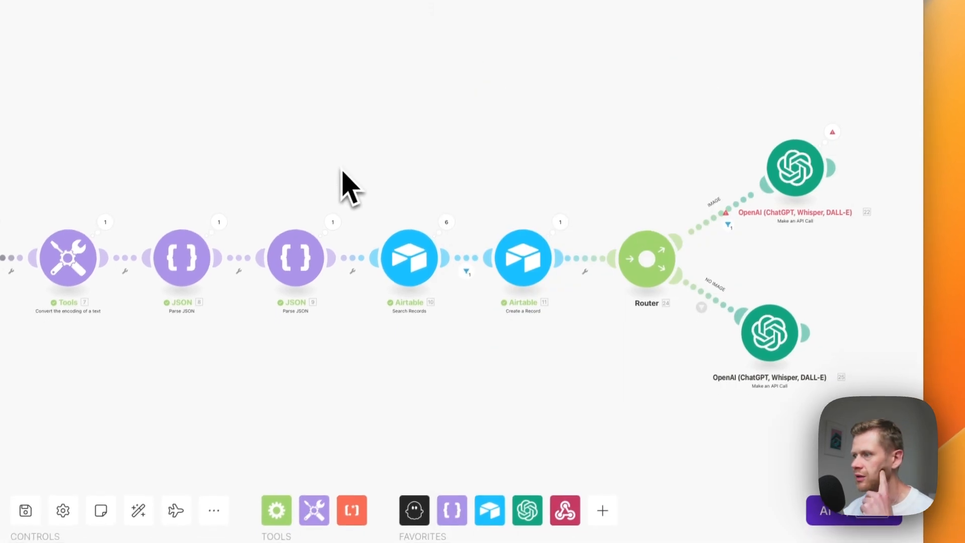
Step: Move the OpenAI module on the NO IMAGE route further away from the Router
{"action": "left_click_drag", "start_coordinate": [769, 343], "coordinate": [824, 346]}
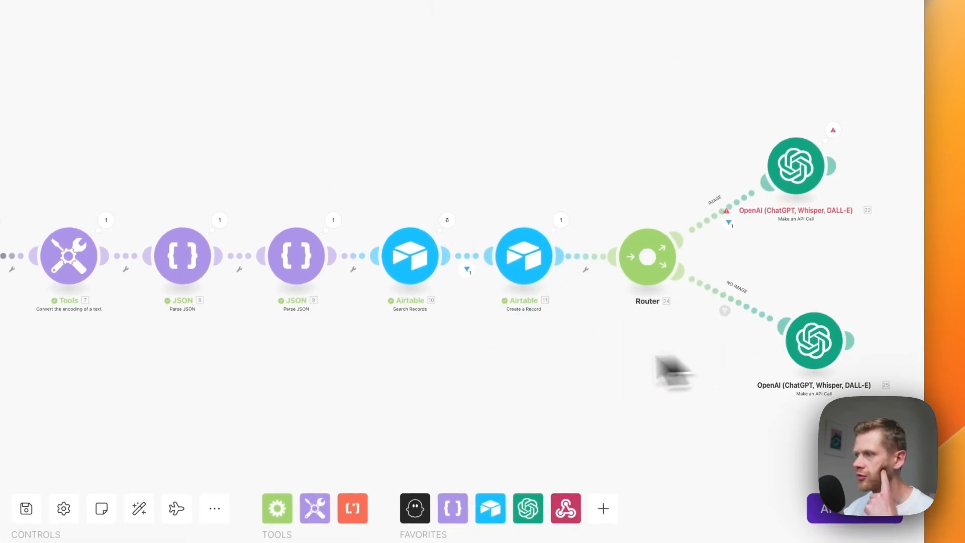
{"action": "left_click_drag", "start_coordinate": [325, 215], "coordinate": [243, 212]}
{"action": "scroll", "coordinate": [774, 184], "scroll_direction": "up", "scroll_amount": 1}
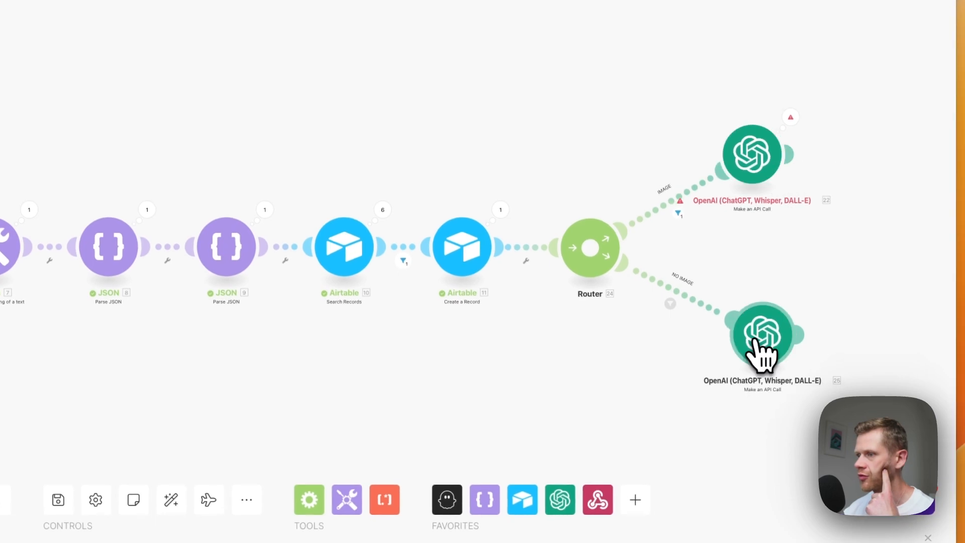
{"action": "key", "text": "super+Tab"}
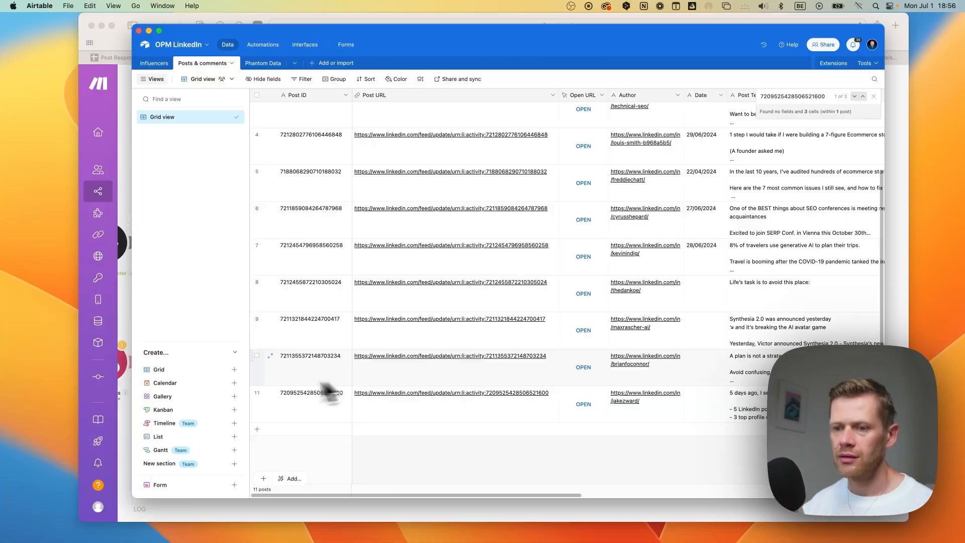
{"action": "left_click", "coordinate": [257, 393]}
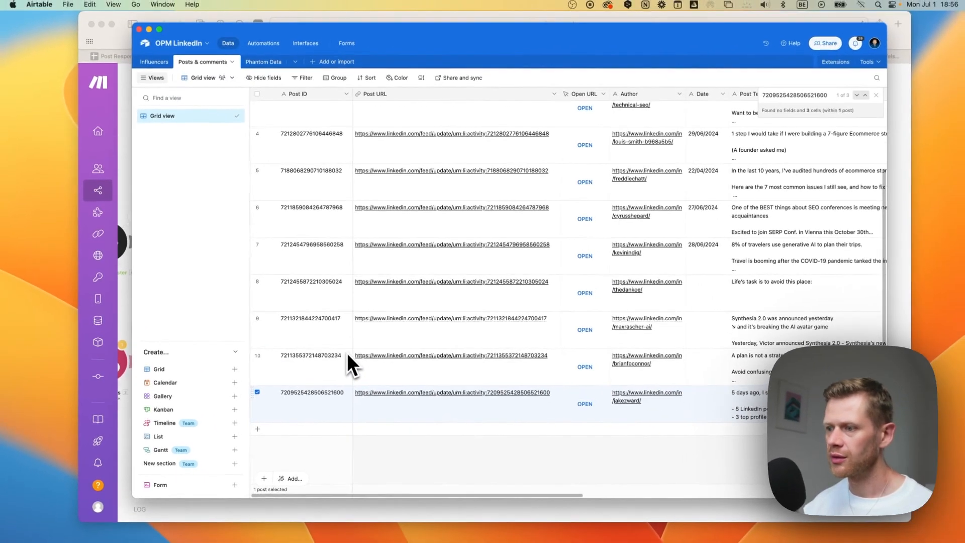
{"action": "scroll", "coordinate": [347, 353], "scroll_direction": "right", "scroll_amount": 6}
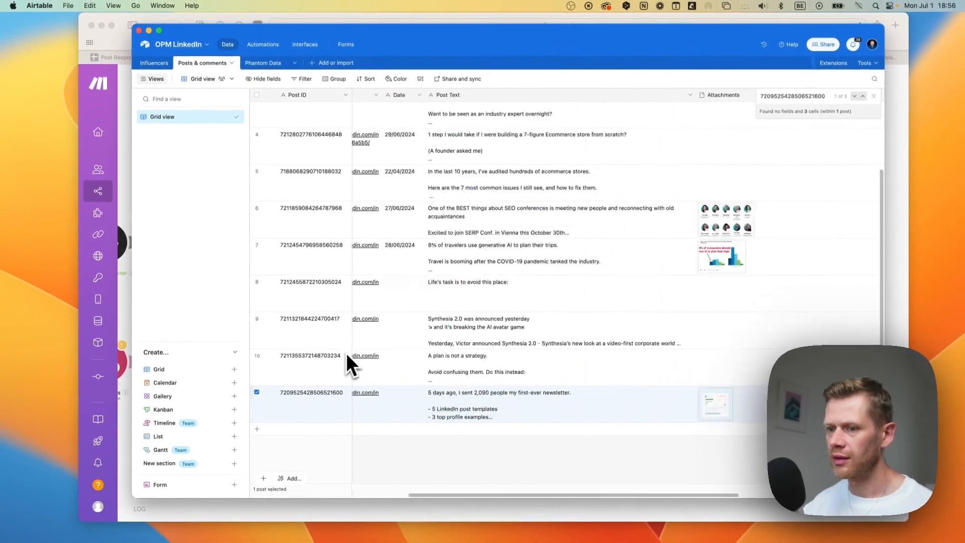
{"action": "scroll", "coordinate": [346, 353], "scroll_direction": "left", "scroll_amount": 6}
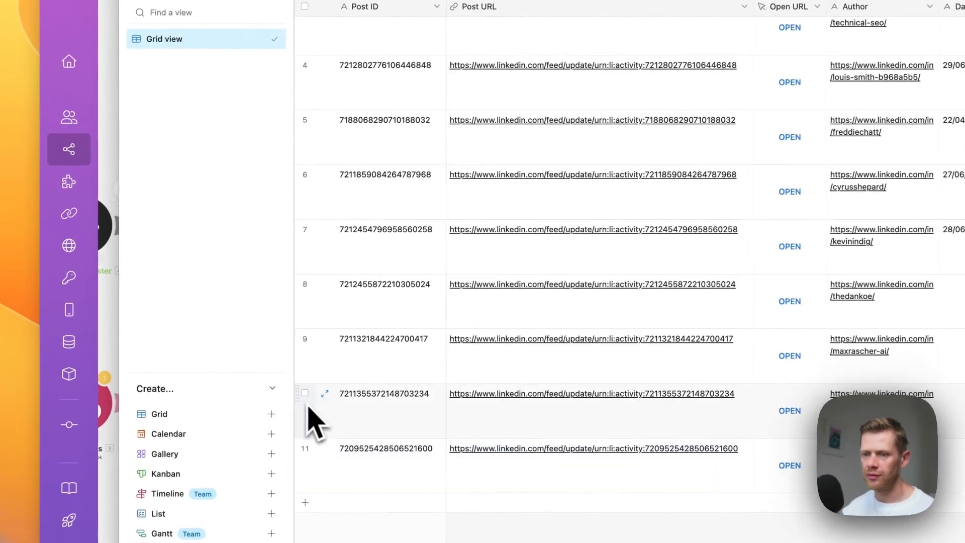
{"action": "right_click", "coordinate": [261, 359]}
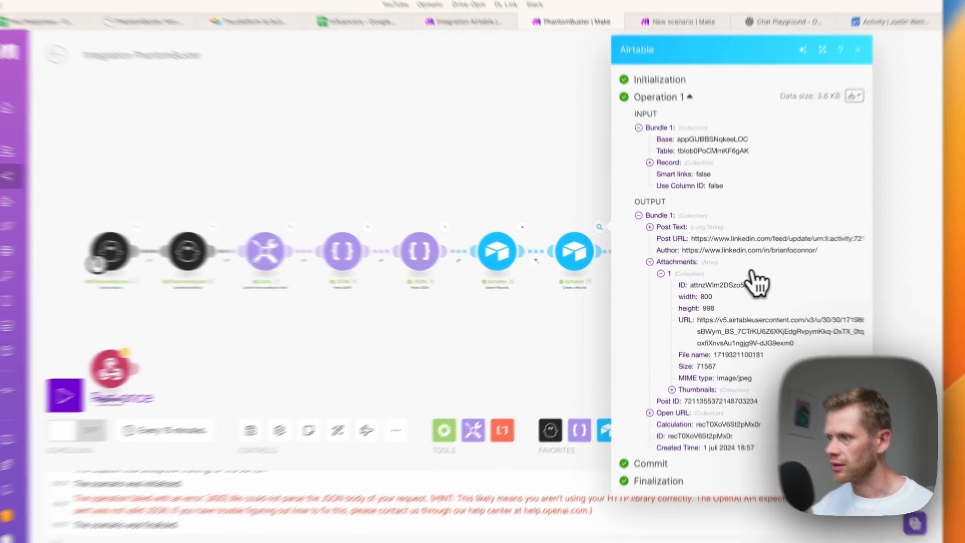
{"action": "left_click", "coordinate": [706, 276]}
{"action": "key", "text": "super+Tab"}
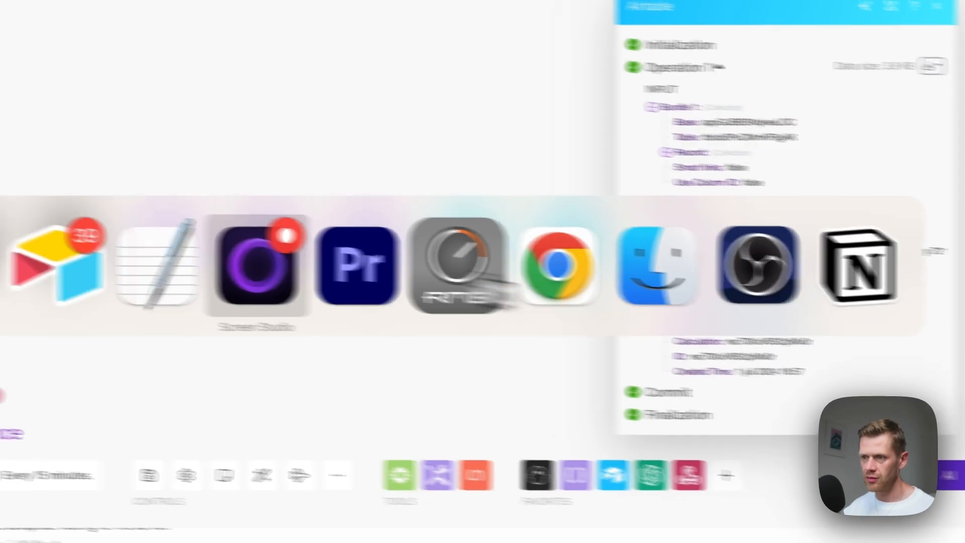
{"action": "key", "text": "super+f"}
{"action": "key", "text": "super+v"}
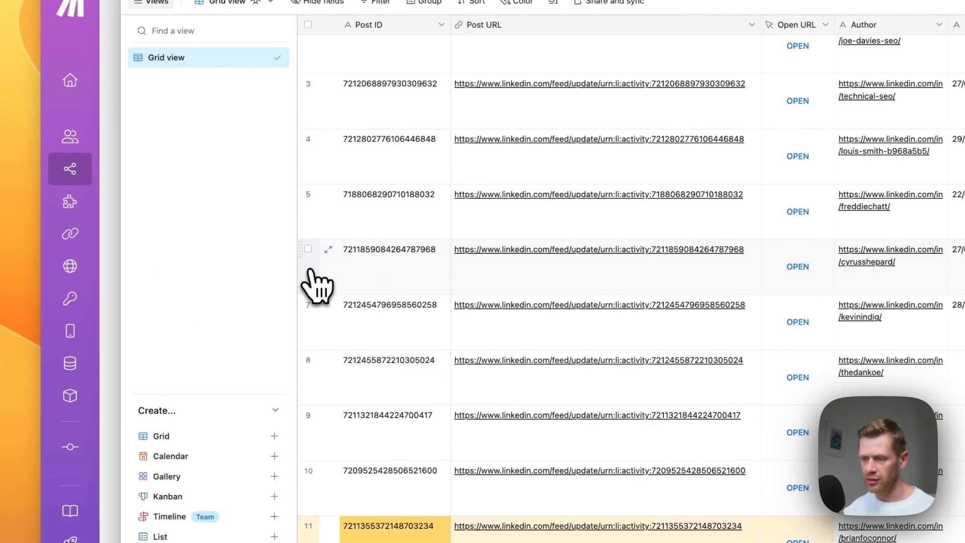
{"action": "key", "text": "Return"}
{"action": "scroll", "coordinate": [563, 395], "scroll_direction": "down", "scroll_amount": 1}
{"action": "scroll", "coordinate": [699, 448], "scroll_direction": "right", "scroll_amount": 7}
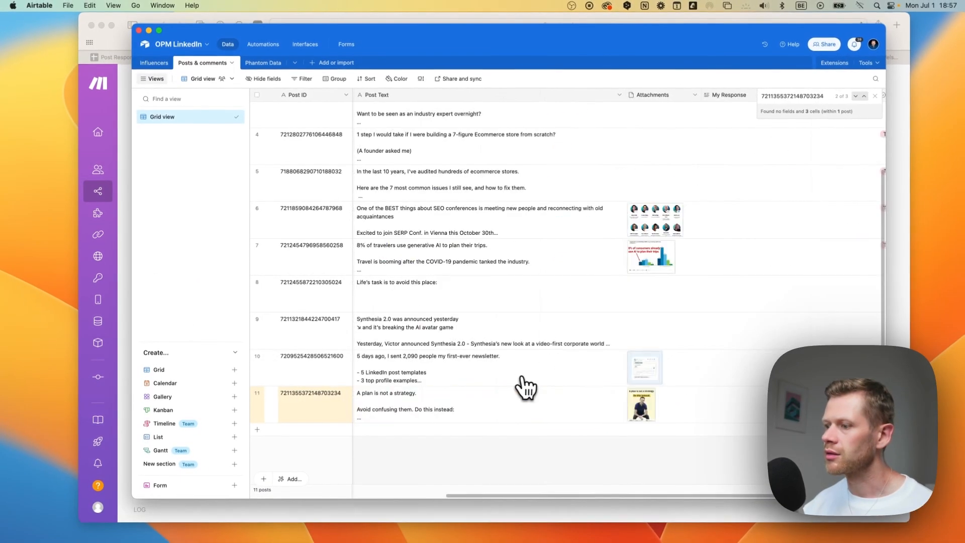
{"action": "scroll", "coordinate": [525, 387], "scroll_direction": "right", "scroll_amount": 4}
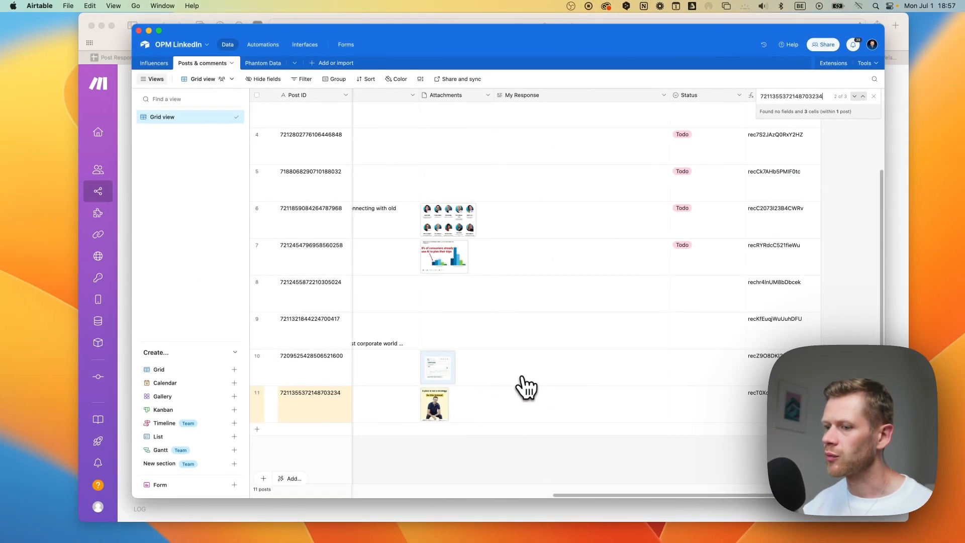
{"action": "scroll", "coordinate": [521, 389], "scroll_direction": "left", "scroll_amount": 7}
Step: Switch back to Make and review the request body of the OpenAI module on the IMAGE route
{"action": "key", "text": "super+Tab"}
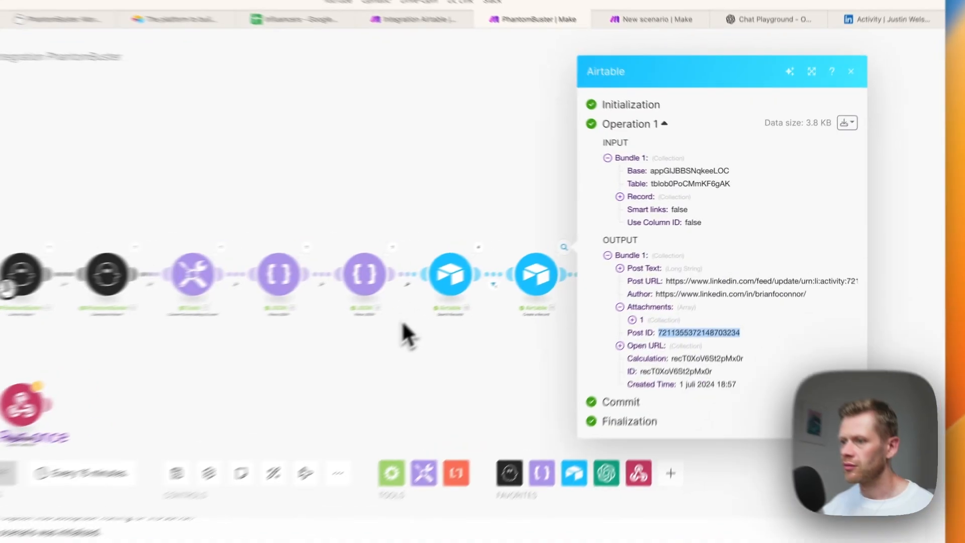
{"action": "left_click", "coordinate": [487, 289]}
{"action": "left_click", "coordinate": [779, 163]}
{"action": "left_click", "coordinate": [810, 143]}
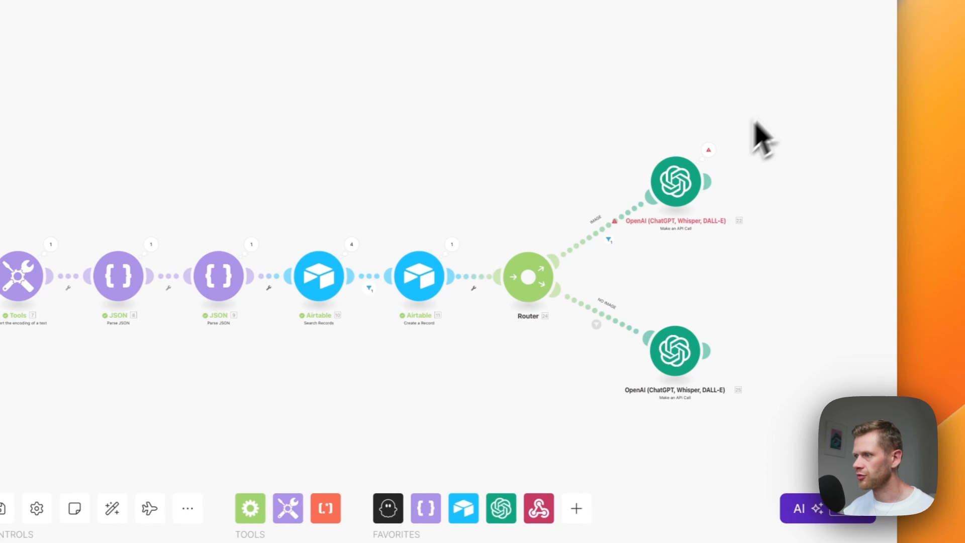
{"action": "left_click", "coordinate": [678, 183]}
{"action": "scroll", "coordinate": [443, 337], "scroll_direction": "down", "scroll_amount": 6}
{"action": "scroll", "coordinate": [421, 418], "scroll_direction": "up", "scroll_amount": 4}
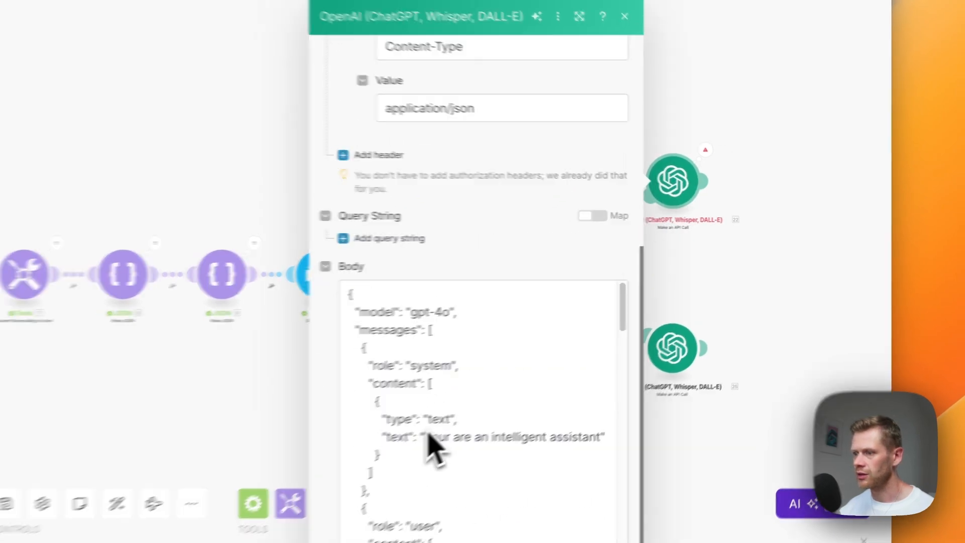
{"action": "scroll", "coordinate": [421, 427], "scroll_direction": "down", "scroll_amount": 20}
{"action": "scroll", "coordinate": [421, 427], "scroll_direction": "up", "scroll_amount": 4}
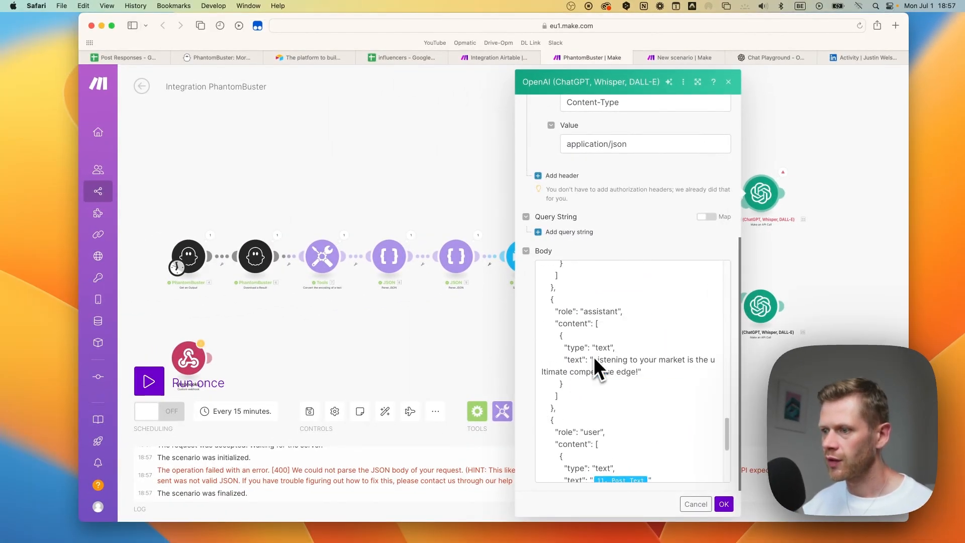
{"action": "scroll", "coordinate": [593, 357], "scroll_direction": "up", "scroll_amount": 5}
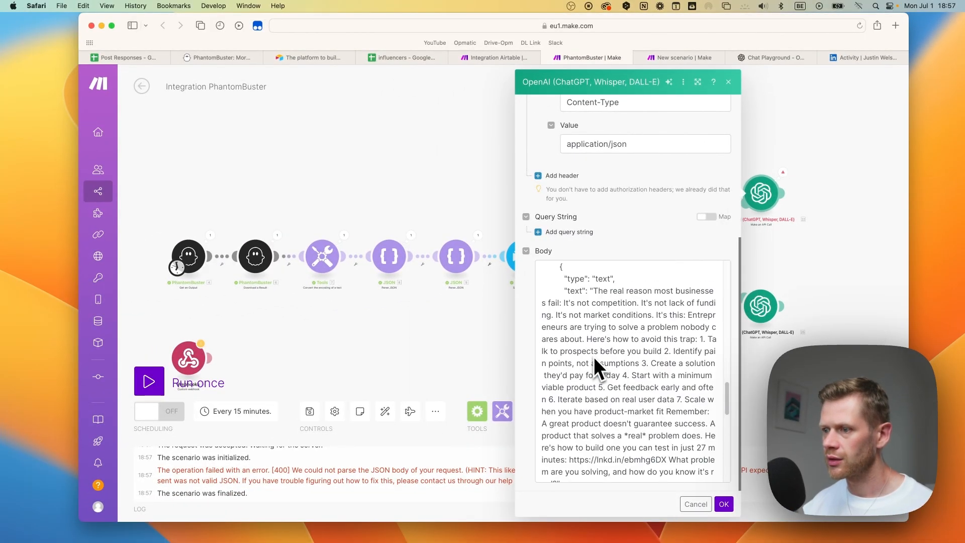
Step: Enlarge the OpenAI module's settings and inspect the example posts and the \n\n line breaks of the role prompt in the body
{"action": "left_click", "coordinate": [698, 82]}
{"action": "scroll", "coordinate": [513, 347], "scroll_direction": "up", "scroll_amount": 2}
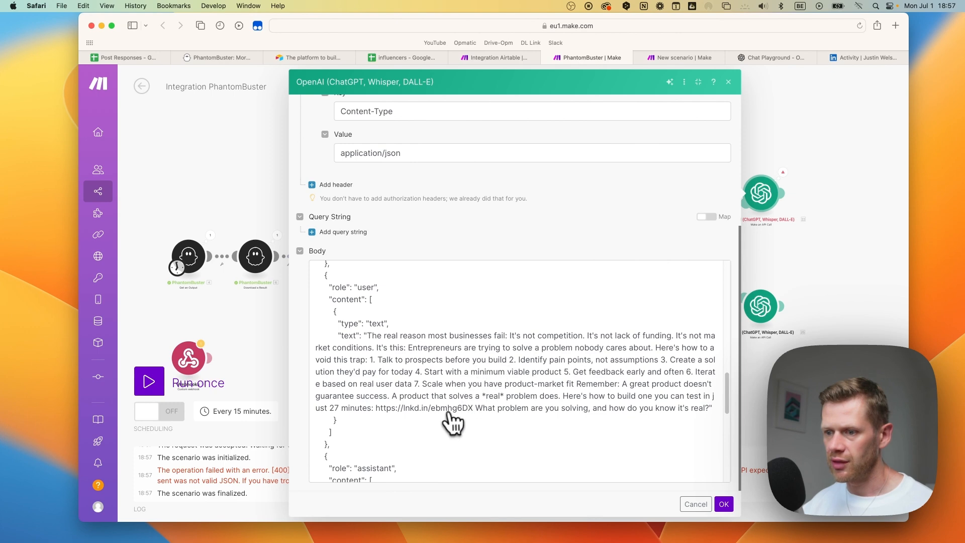
{"action": "scroll", "coordinate": [389, 372], "scroll_direction": "up", "scroll_amount": 1}
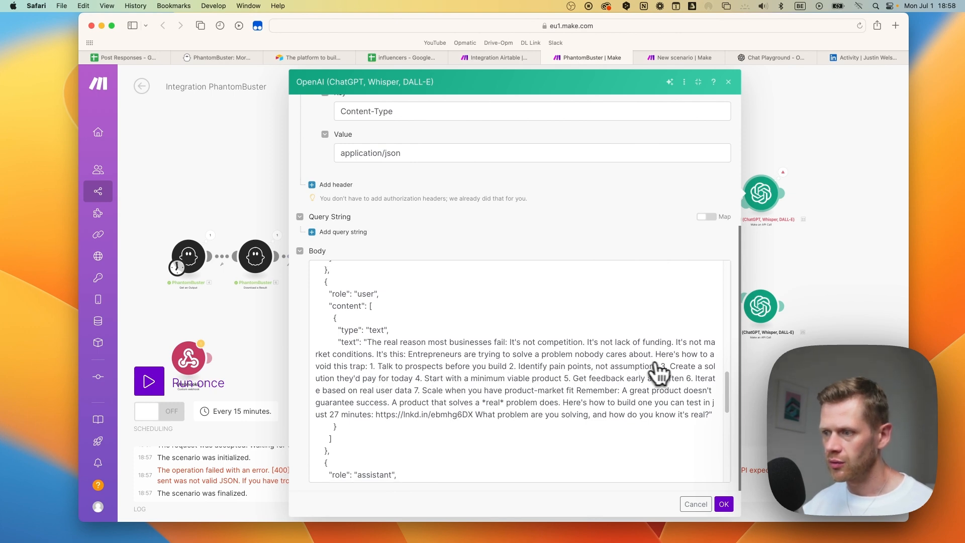
{"action": "scroll", "coordinate": [659, 372], "scroll_direction": "up", "scroll_amount": 8}
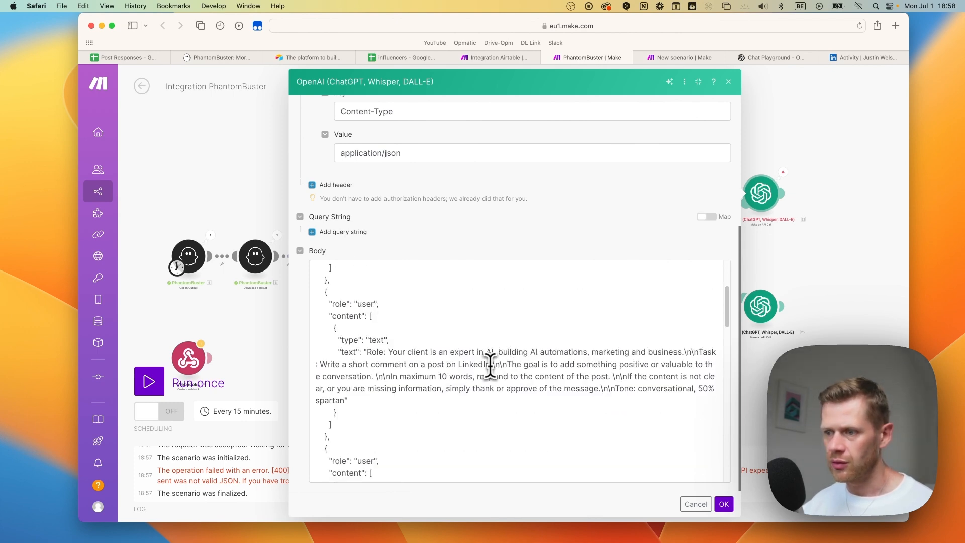
{"action": "left_click_drag", "start_coordinate": [491, 364], "coordinate": [506, 365]}
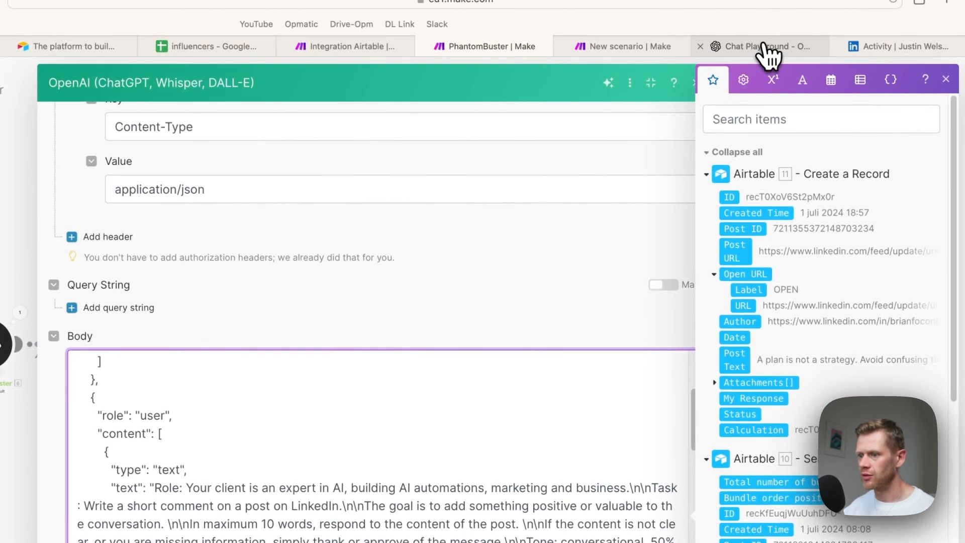
Step: Open the request code in OpenAI's Chat Playground and examine how line breaks are written in the role prompt
{"action": "left_click", "coordinate": [764, 48]}
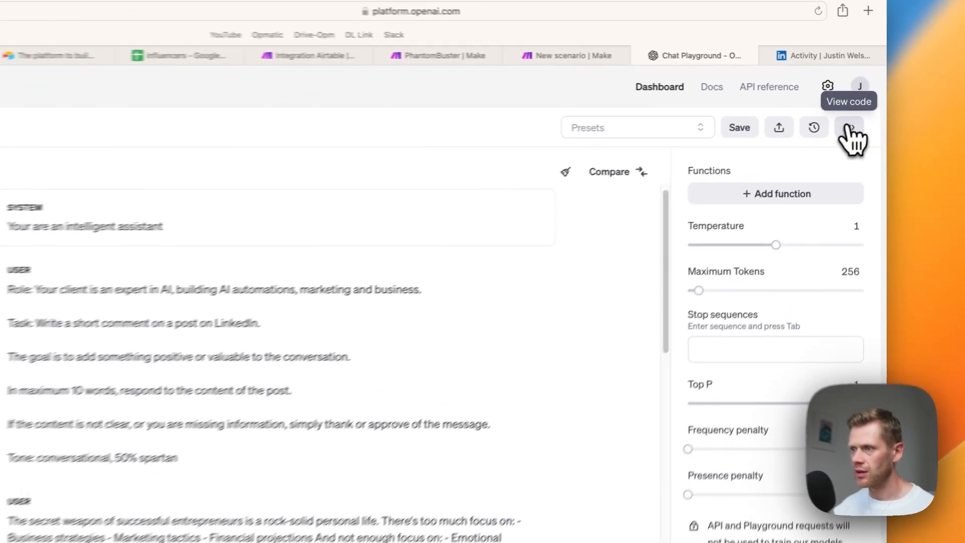
{"action": "left_click", "coordinate": [881, 109]}
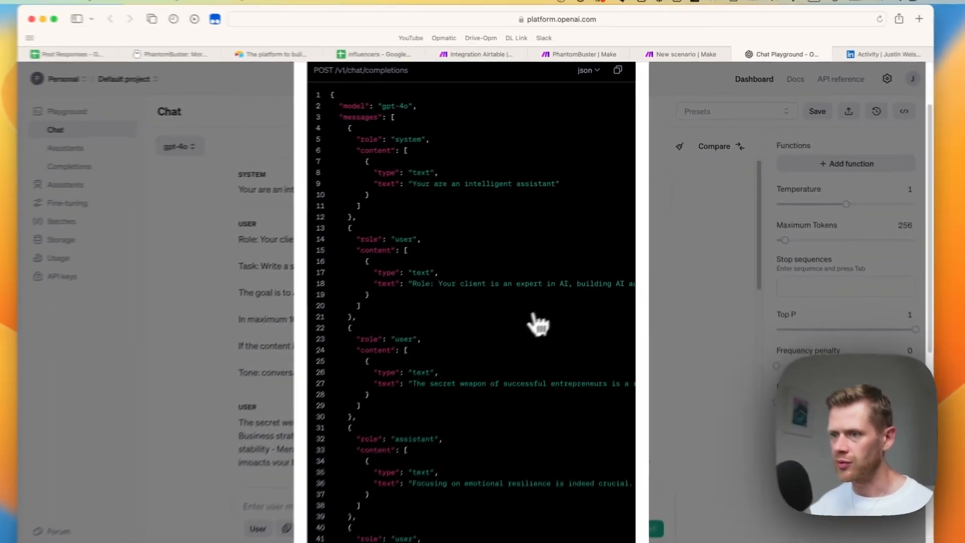
{"action": "scroll", "coordinate": [528, 302], "scroll_direction": "right", "scroll_amount": 10}
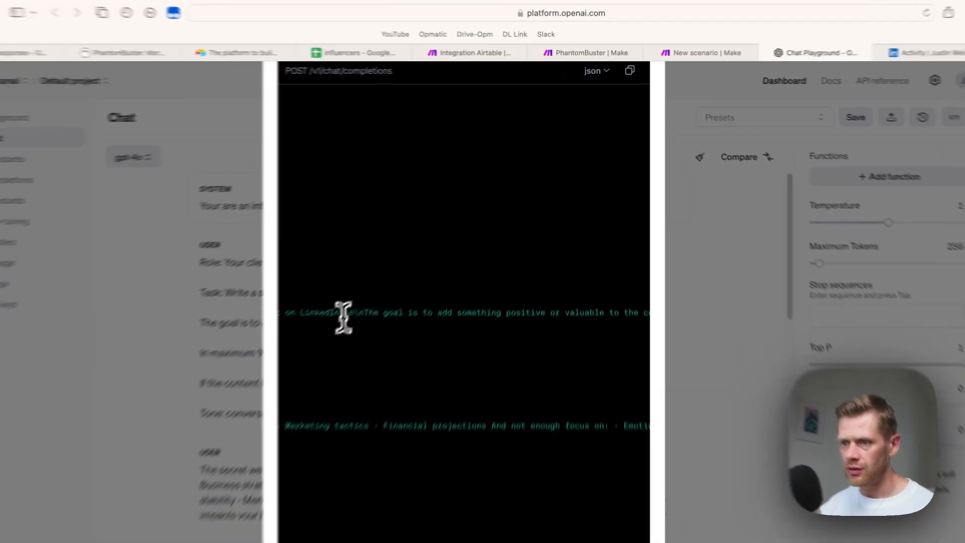
{"action": "left_click_drag", "start_coordinate": [391, 267], "coordinate": [401, 267]}
{"action": "left_click_drag", "start_coordinate": [316, 354], "coordinate": [317, 355]}
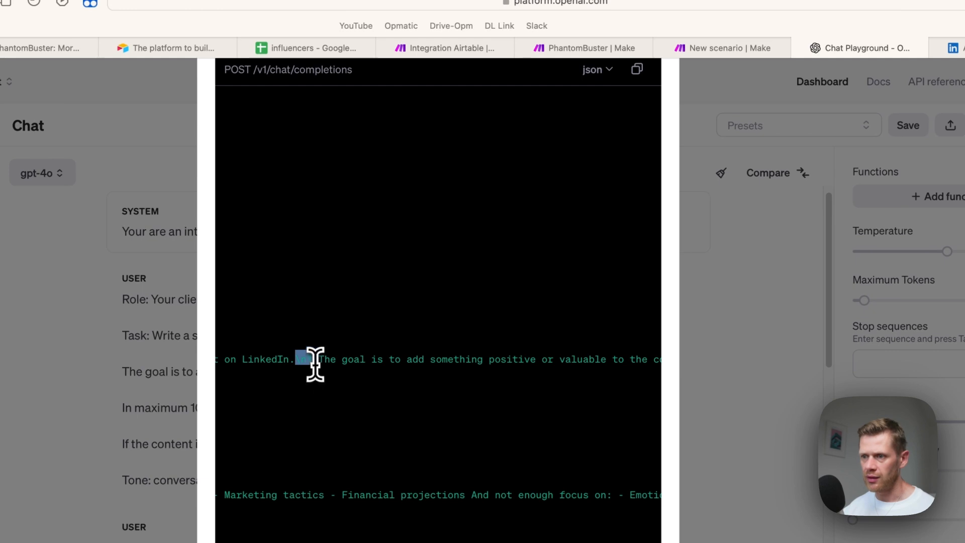
{"action": "left_click", "coordinate": [737, 328]}
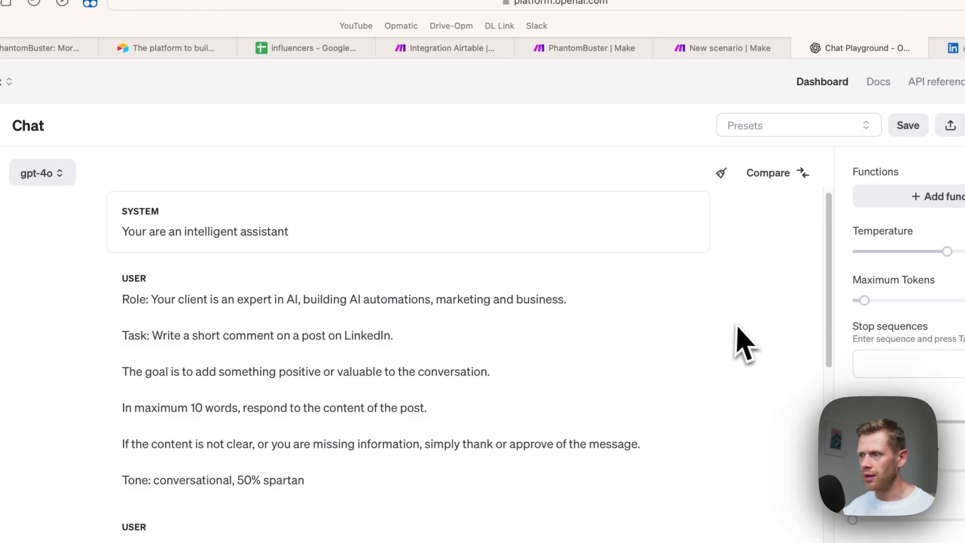
Step: Return to Make and wrap Post Text in the IMAGE module's body in a replace function that swaps newline for space
{"action": "left_click", "coordinate": [747, 53]}
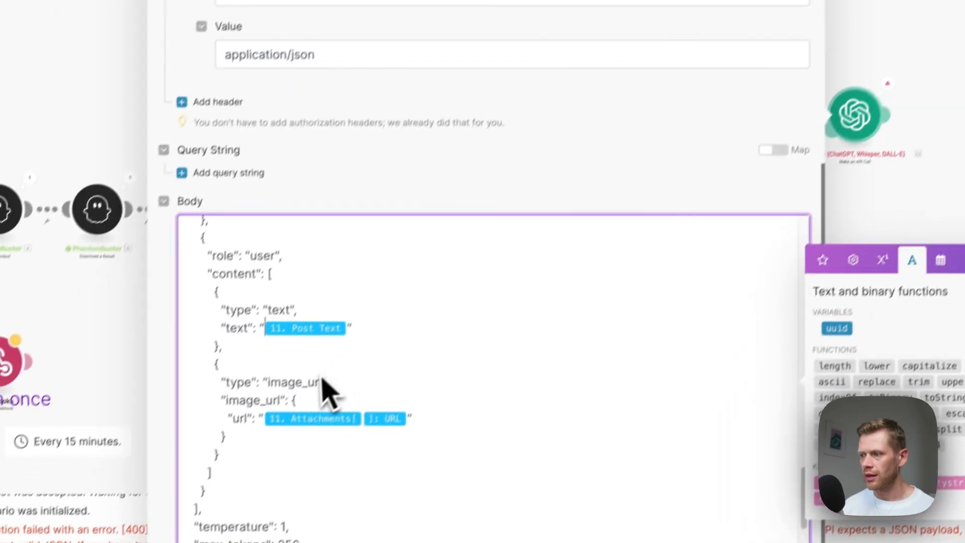
{"action": "left_click_drag", "start_coordinate": [380, 313], "coordinate": [297, 329]}
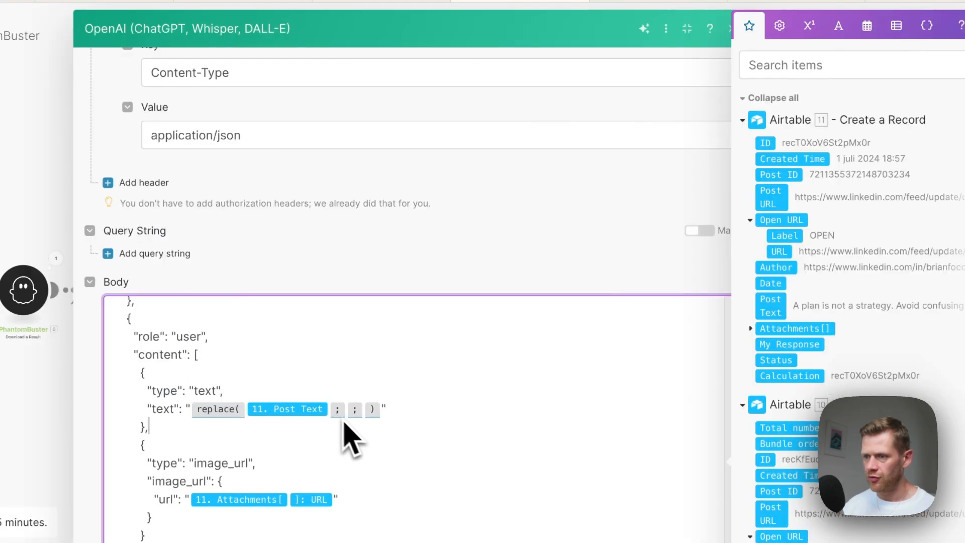
{"action": "left_click", "coordinate": [347, 409]}
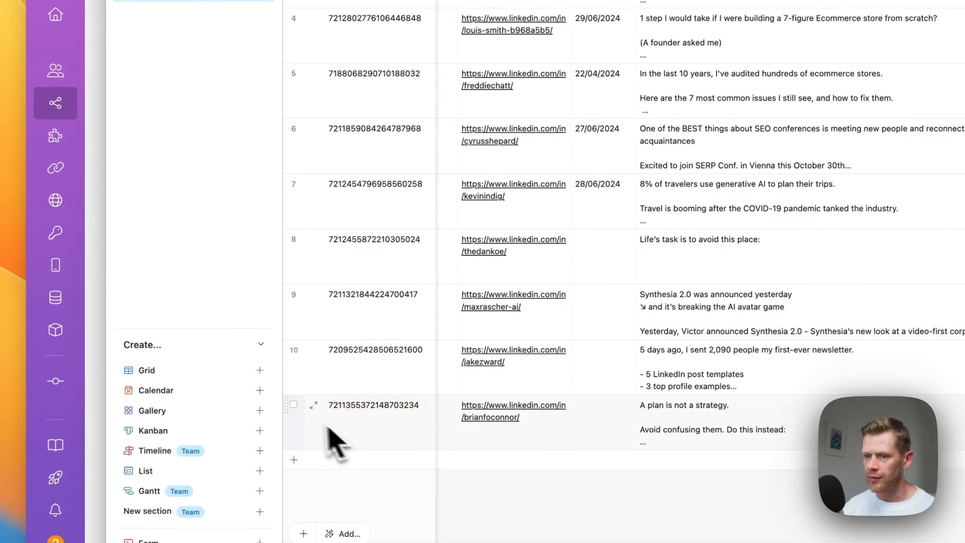
Step: Delete the last post, beginning "A plan is not a strategy.", from Airtable's Posts & comments table
{"action": "left_click", "coordinate": [293, 405]}
{"action": "right_click", "coordinate": [296, 411]}
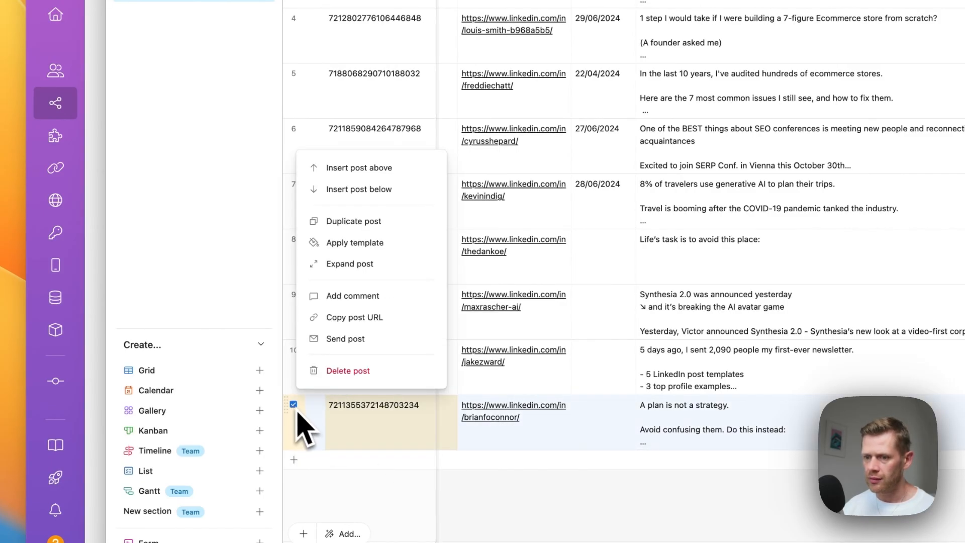
{"action": "left_click", "coordinate": [363, 424]}
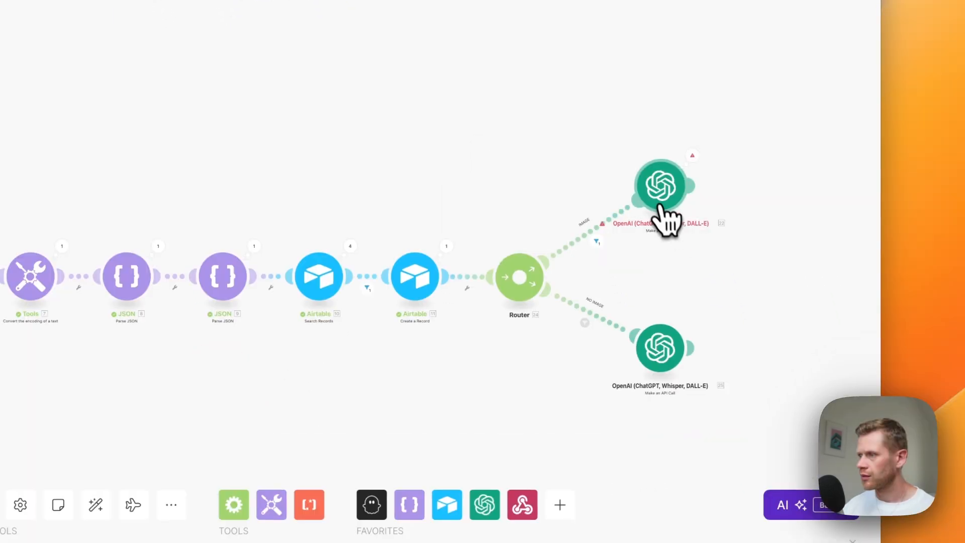
Step: Remove the stray Post Text item after the closing brace of the IMAGE module's body and save the module's settings
{"action": "left_click", "coordinate": [663, 216]}
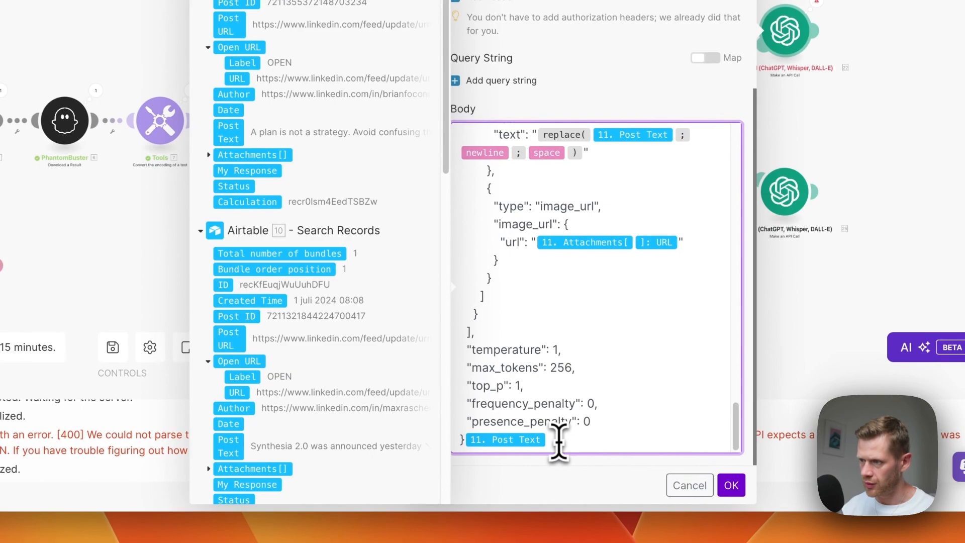
{"action": "key", "text": "BackSpace"}
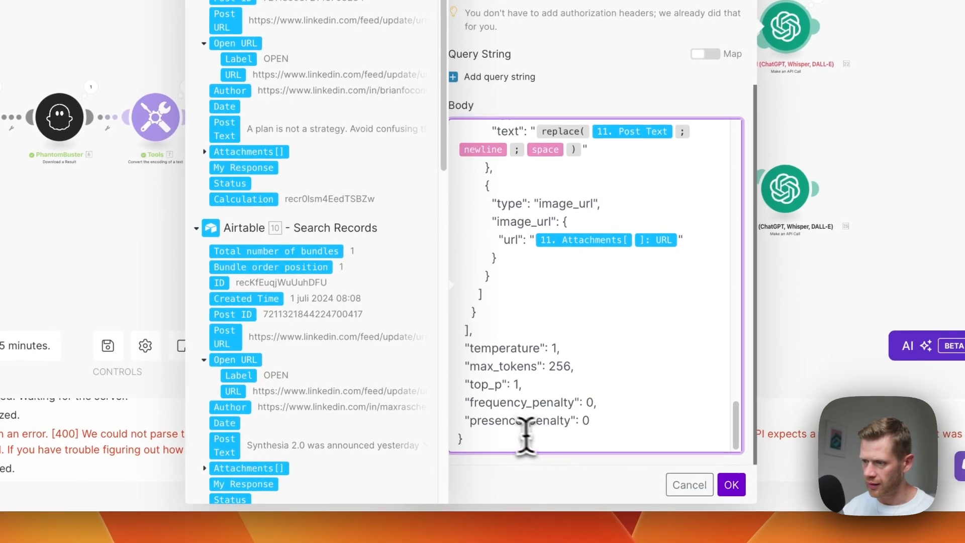
{"action": "left_click", "coordinate": [731, 485]}
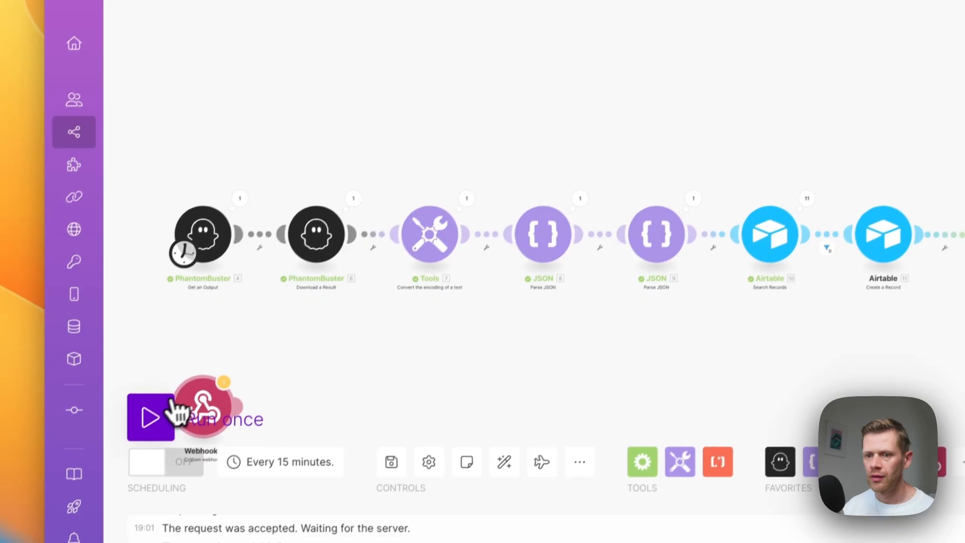
Step: Run the scenario once and inspect the comment text in the IMAGE route's OpenAI output under Body, choices, message
{"action": "left_click", "coordinate": [165, 408]}
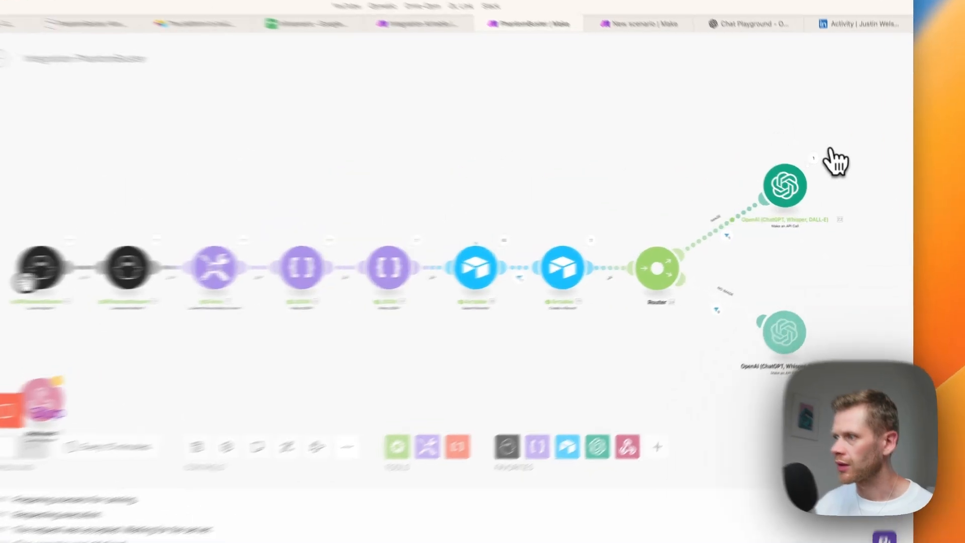
{"action": "left_click", "coordinate": [824, 170]}
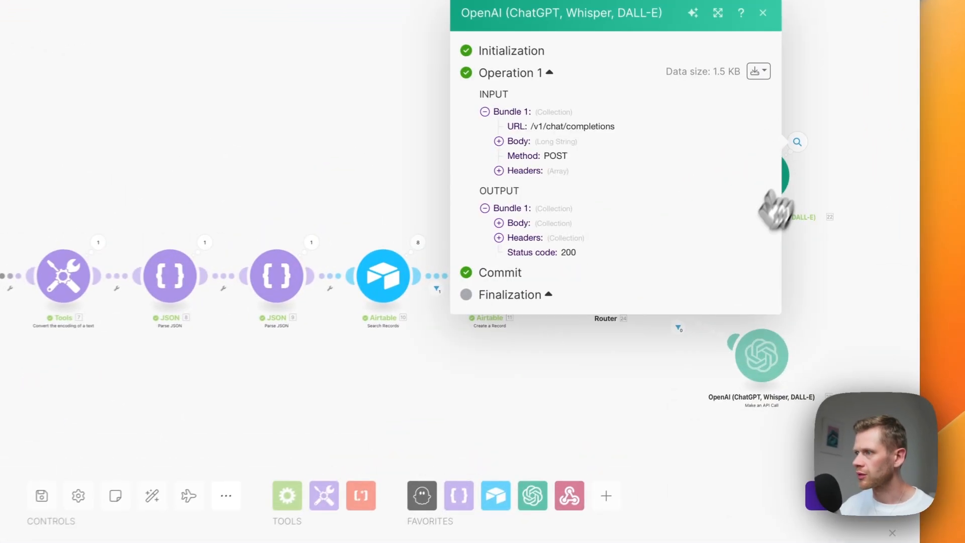
{"action": "left_click", "coordinate": [490, 223]}
{"action": "left_click", "coordinate": [513, 300]}
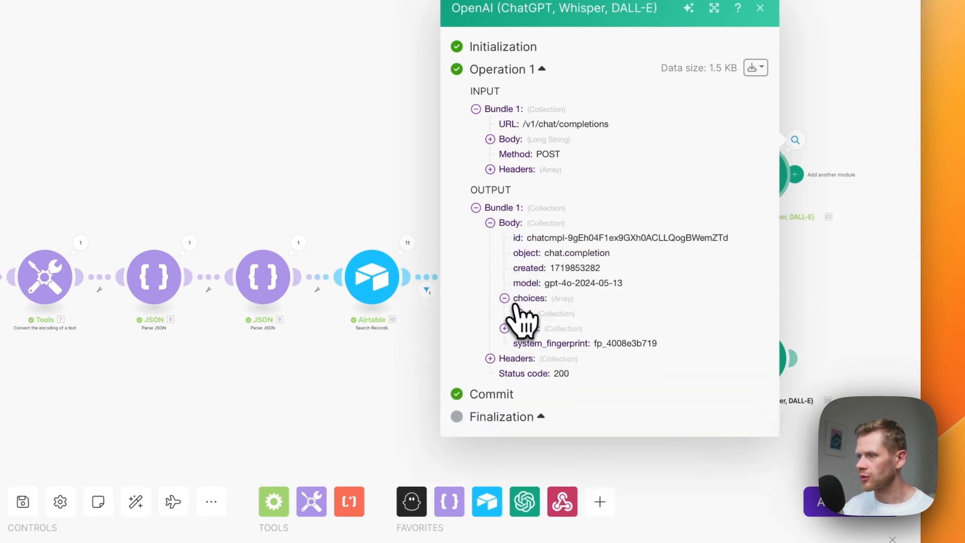
{"action": "left_click", "coordinate": [525, 313]}
{"action": "left_click", "coordinate": [548, 343]}
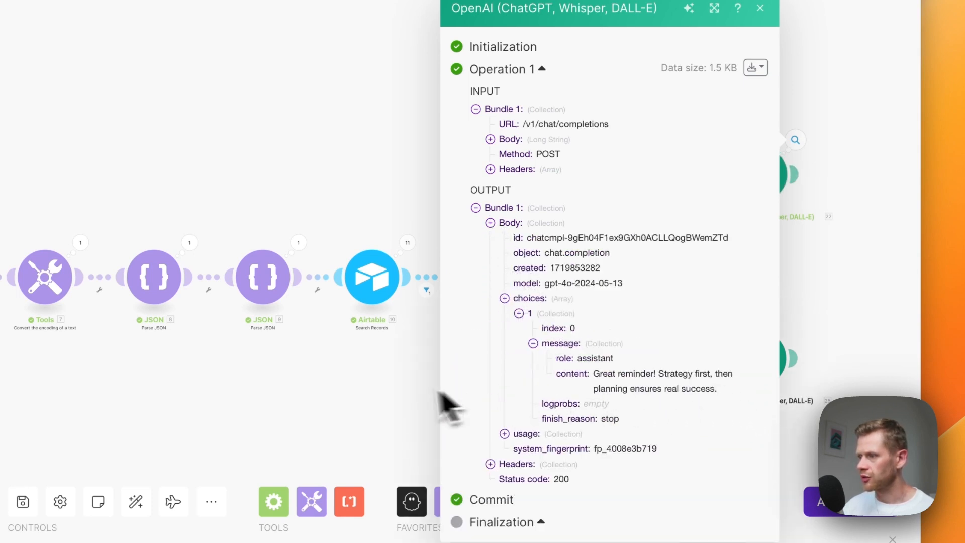
{"action": "left_click", "coordinate": [280, 404]}
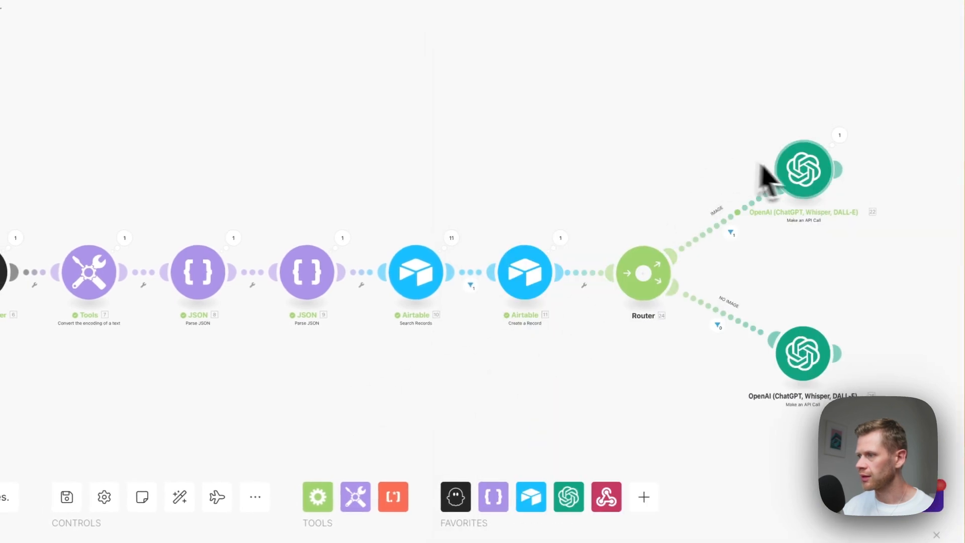
Step: Open the OpenAI module on the NO IMAGE route and locate the Post Text item in its request body for editing
{"action": "left_click_drag", "start_coordinate": [885, 284], "coordinate": [445, 247]}
{"action": "scroll", "coordinate": [347, 317], "scroll_direction": "up", "scroll_amount": 3}
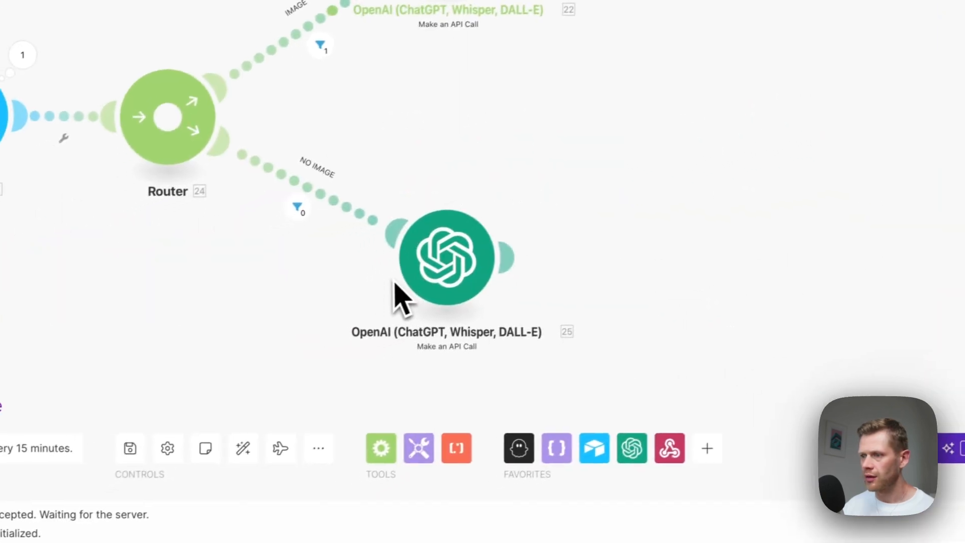
{"action": "left_click", "coordinate": [395, 301]}
{"action": "scroll", "coordinate": [618, 276], "scroll_direction": "down", "scroll_amount": 15}
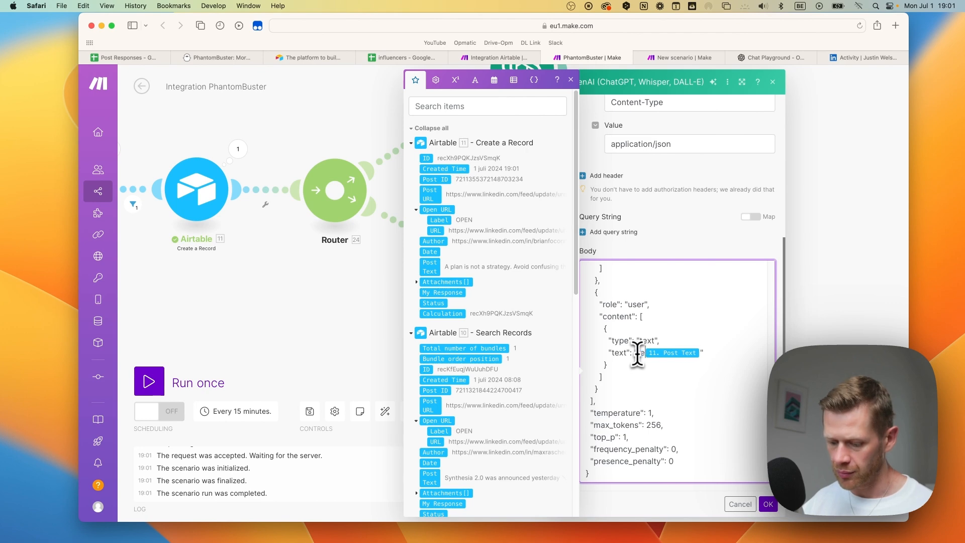
Step: Add text before the mapped Post Text value in the user message of the OpenAI request body
{"action": "type", "text": "e("}
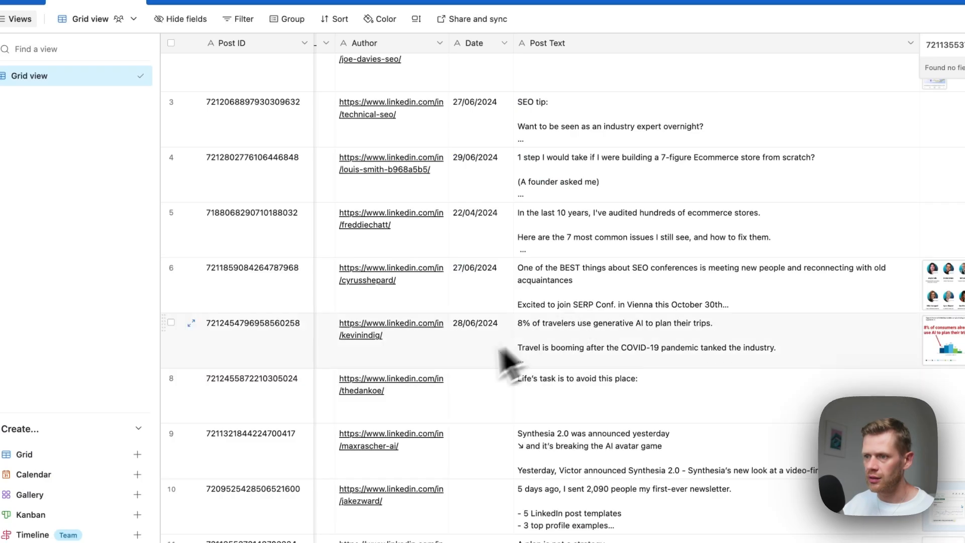
Step: In the Airtable posts table, delete the record whose post text starts "Life's task is to avoid this place:"
{"action": "left_click", "coordinate": [277, 285]}
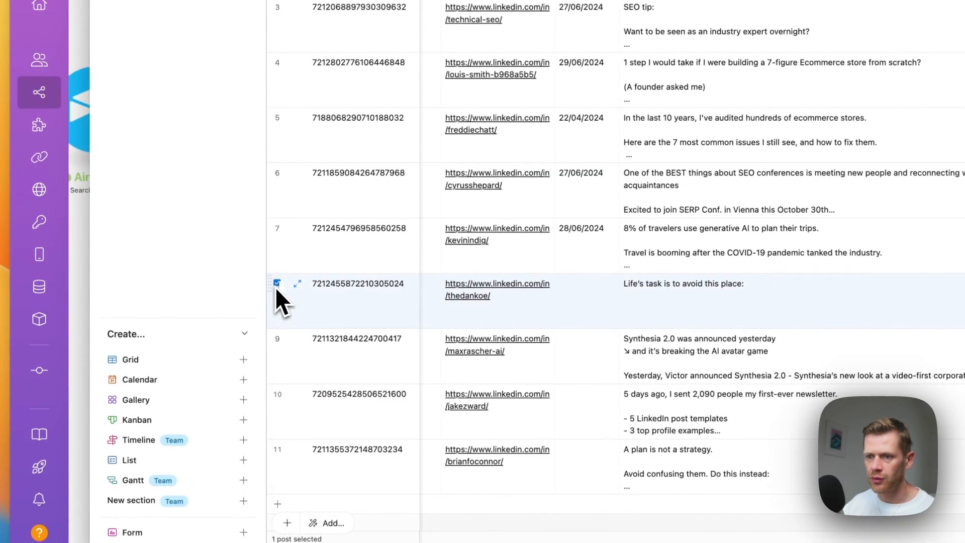
{"action": "right_click", "coordinate": [276, 288]}
{"action": "left_click", "coordinate": [334, 493]}
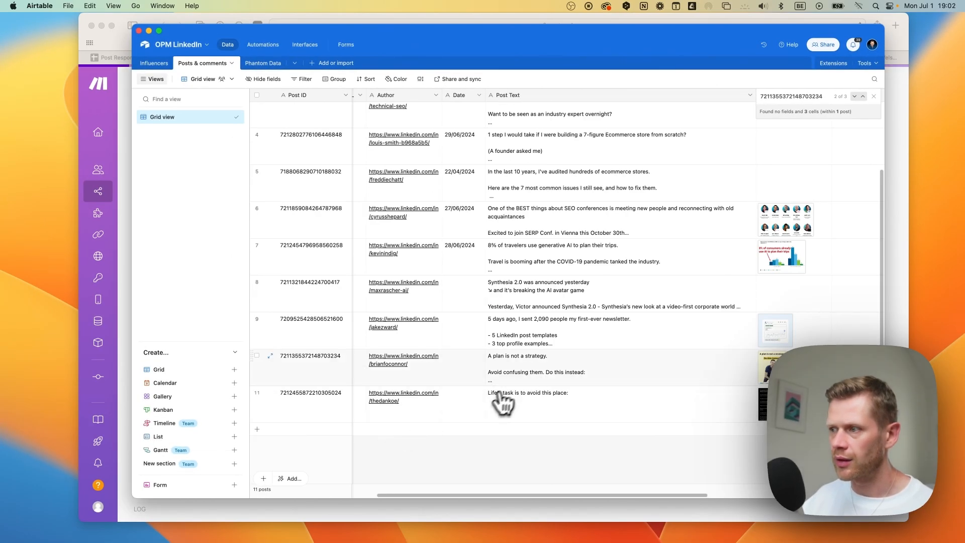
Step: Find a post without an image and delete its record, the one starting "In the last 10 years, I've audited hundreds of ecommerce stores."
{"action": "scroll", "coordinate": [517, 308], "scroll_direction": "right", "scroll_amount": 10}
{"action": "scroll", "coordinate": [517, 308], "scroll_direction": "up", "scroll_amount": 3}
{"action": "scroll", "coordinate": [458, 199], "scroll_direction": "left", "scroll_amount": 10}
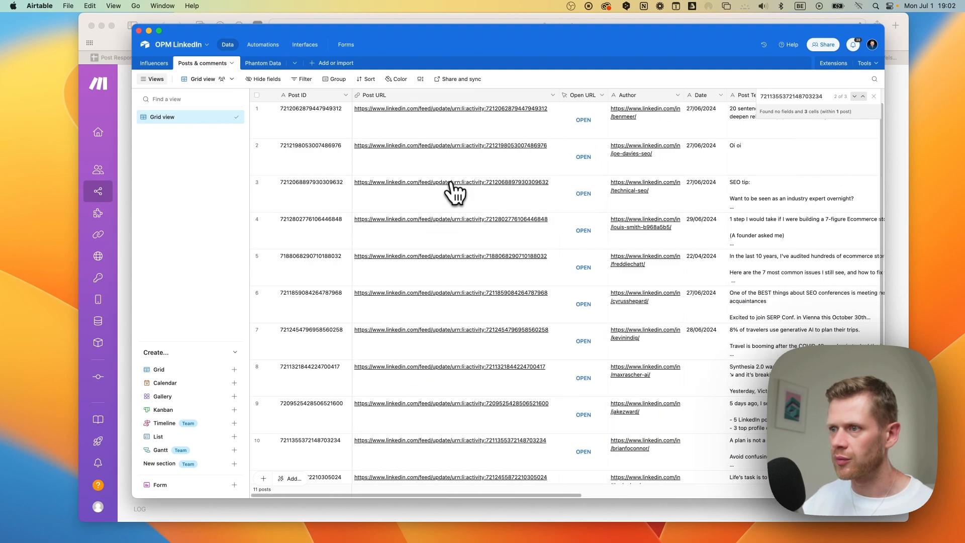
{"action": "scroll", "coordinate": [442, 198], "scroll_direction": "down", "scroll_amount": 3}
{"action": "scroll", "coordinate": [432, 201], "scroll_direction": "right", "scroll_amount": 3}
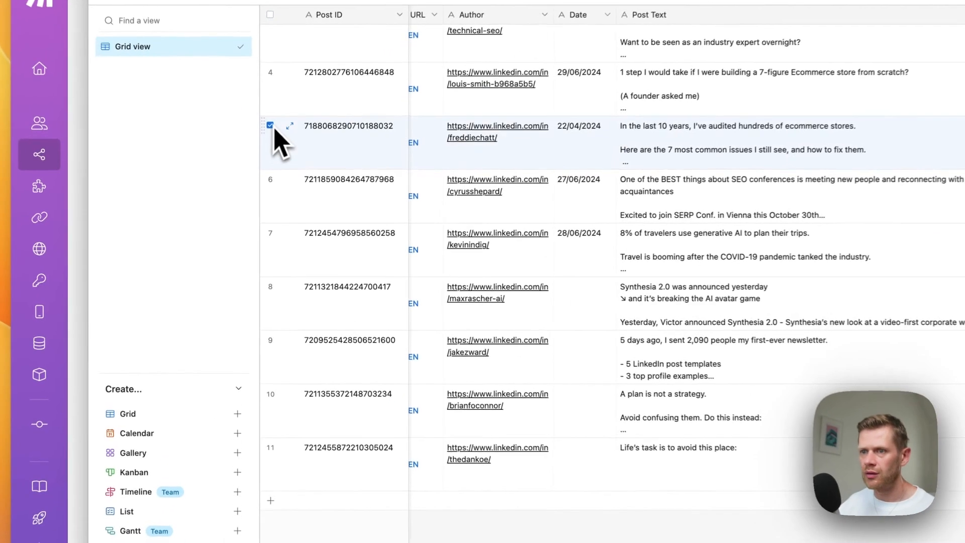
{"action": "right_click", "coordinate": [259, 174]}
{"action": "left_click", "coordinate": [290, 366]}
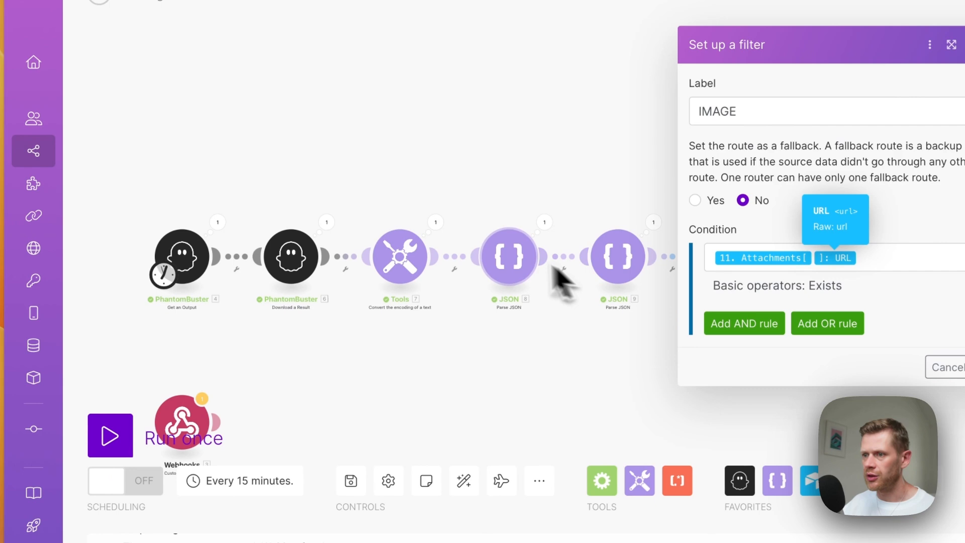
Step: Return to the Make scenario, close the IMAGE filter setup and run the scenario once
{"action": "left_click", "coordinate": [542, 168]}
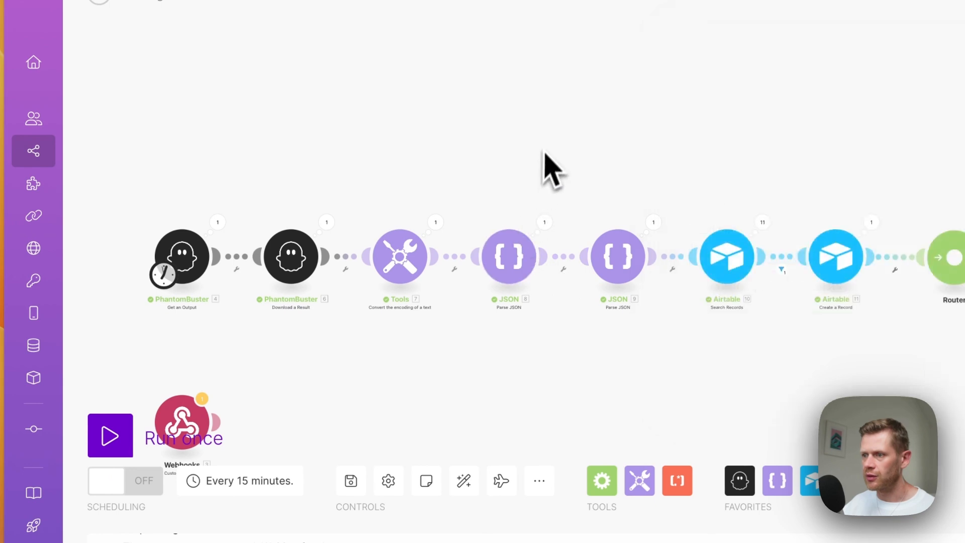
{"action": "left_click", "coordinate": [176, 371]}
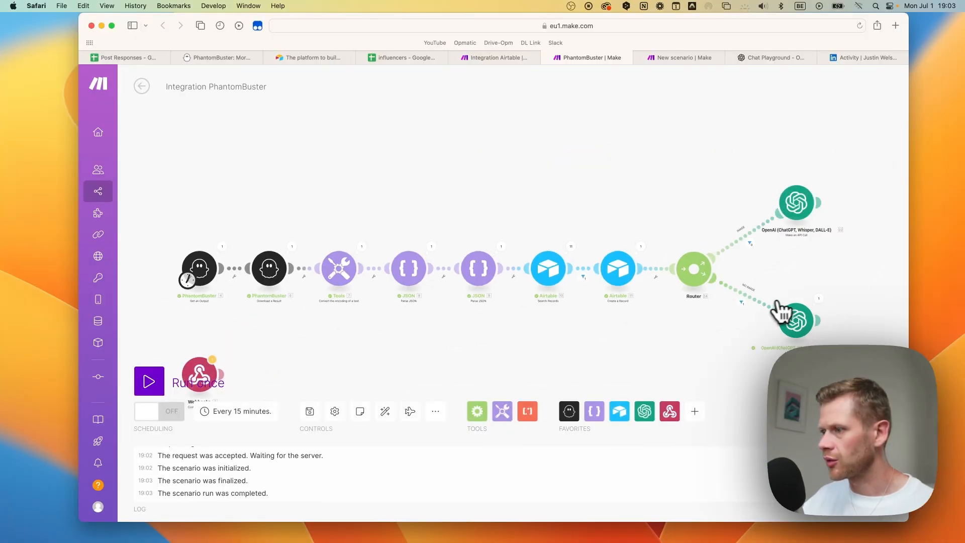
{"action": "scroll", "coordinate": [608, 302], "scroll_direction": "down", "scroll_amount": 1}
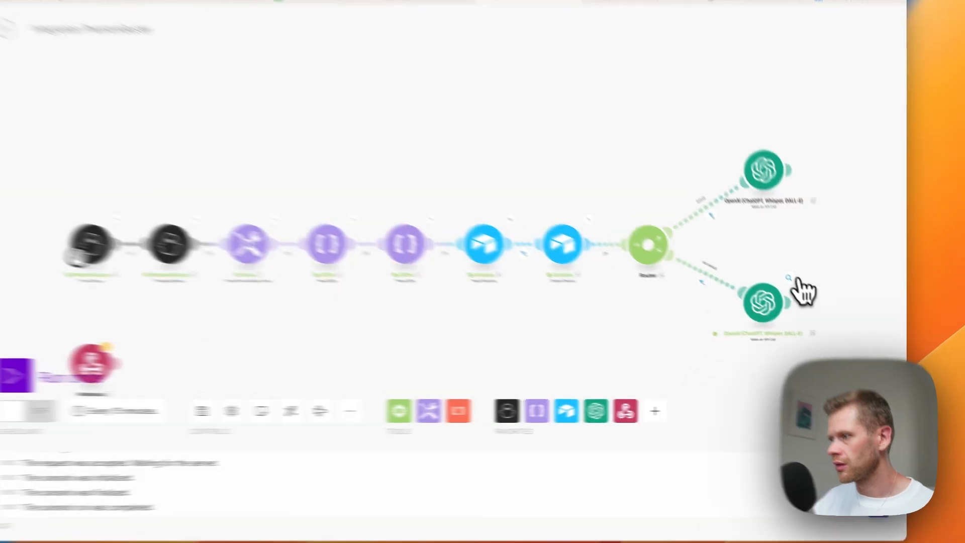
Step: Inspect the assistant's message content in the output of the no-image branch's OpenAI module
{"action": "left_click", "coordinate": [809, 299]}
{"action": "left_click", "coordinate": [470, 311]}
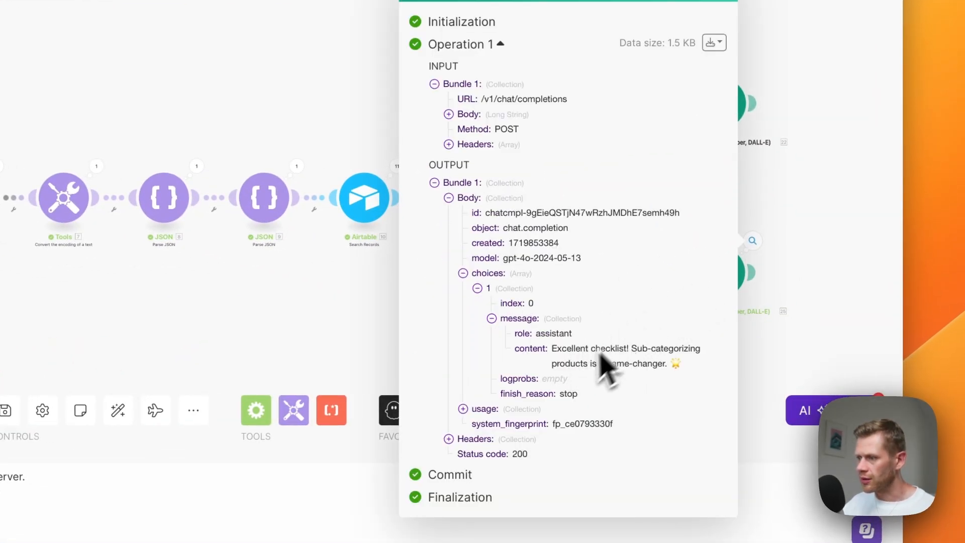
{"action": "left_click", "coordinate": [815, 315]}
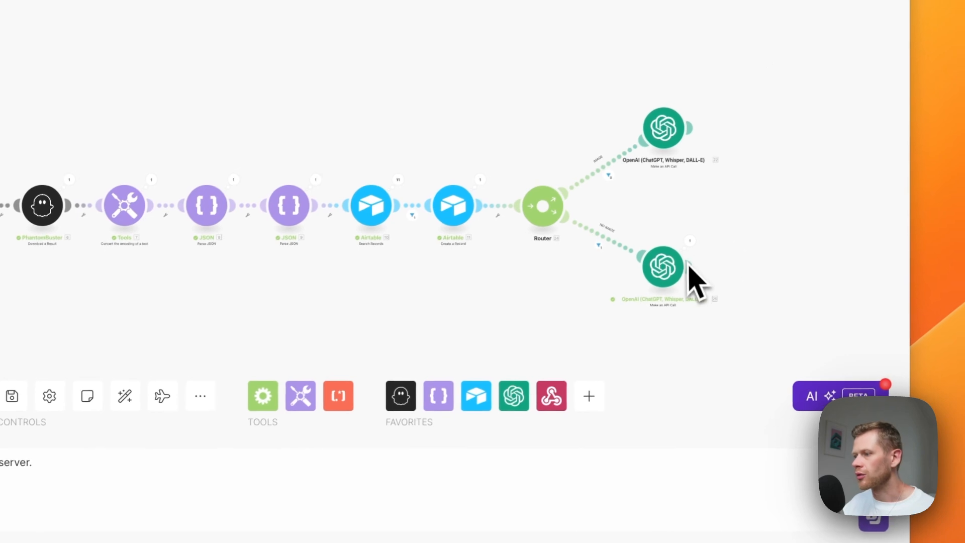
Step: Add a Google Sheets "Add a Row" module after the OpenAI module on the no-image branch
{"action": "left_click", "coordinate": [785, 221]}
{"action": "type", "text": "sheets"}
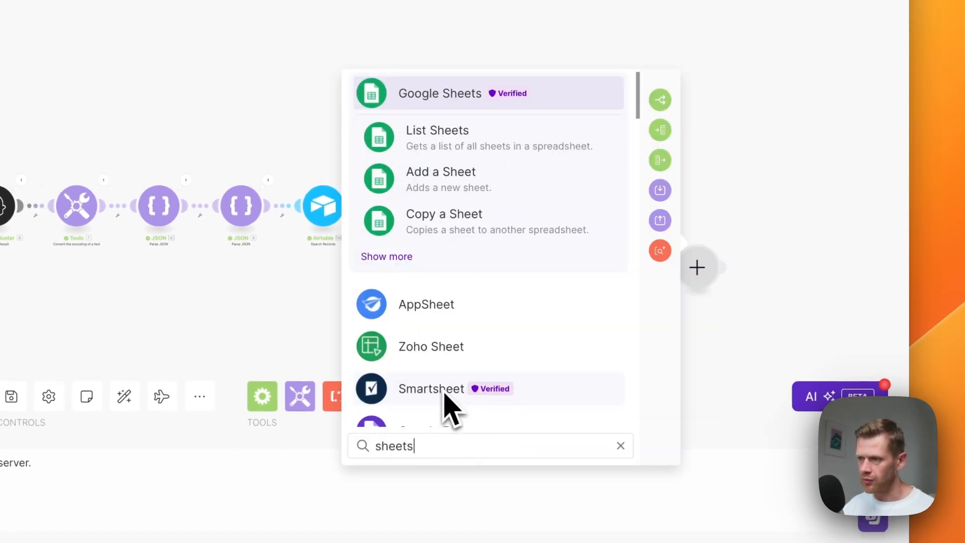
{"action": "left_click", "coordinate": [427, 196]}
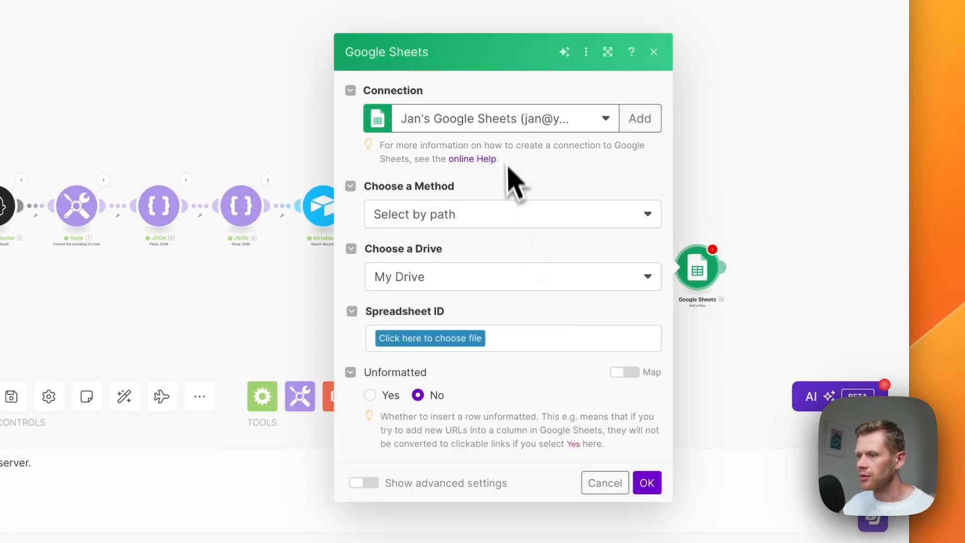
Step: Use the Opmatic Google Sheets connection and select by path Sheet1 of LinkedIn Post Responses in the Sheets Tutorials folder
{"action": "left_click", "coordinate": [518, 120]}
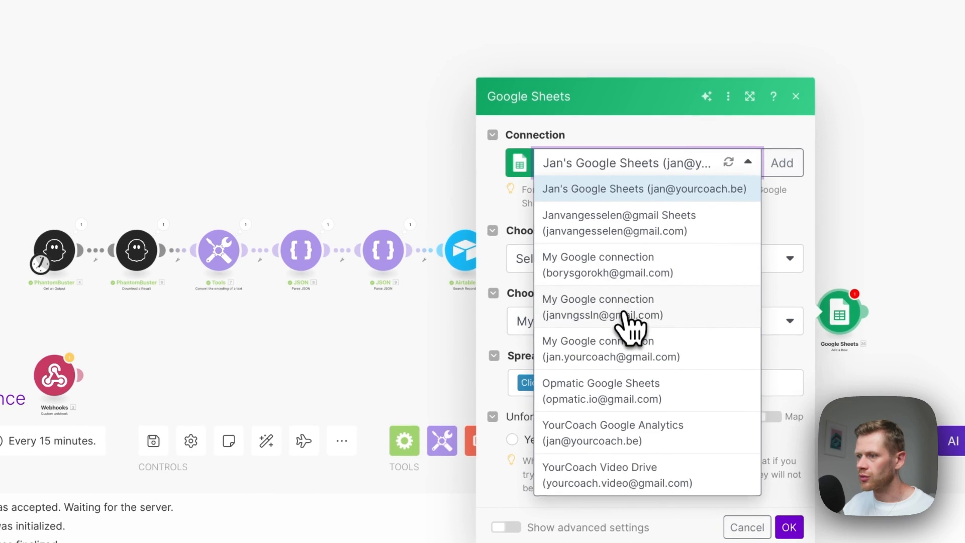
{"action": "left_click", "coordinate": [389, 124]}
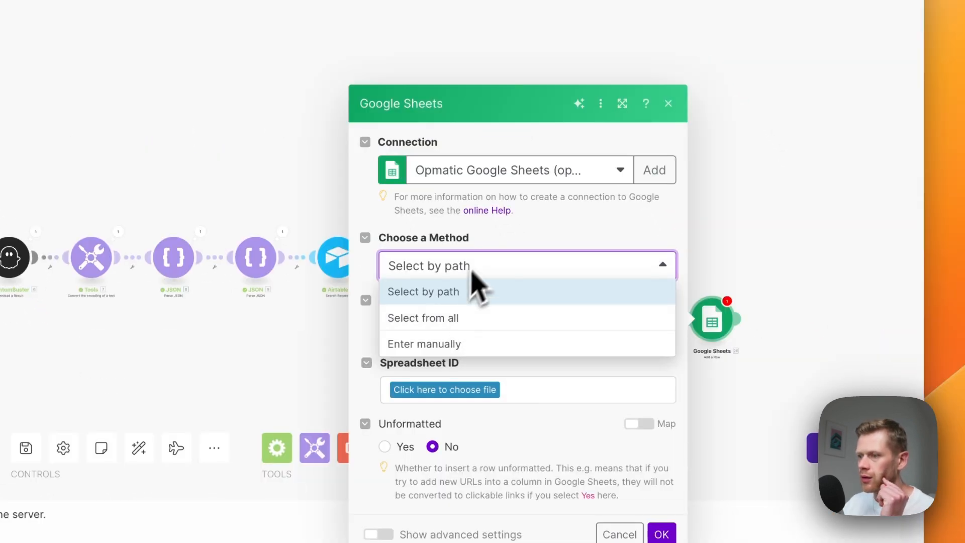
{"action": "left_click", "coordinate": [478, 291]}
{"action": "left_click", "coordinate": [472, 388]}
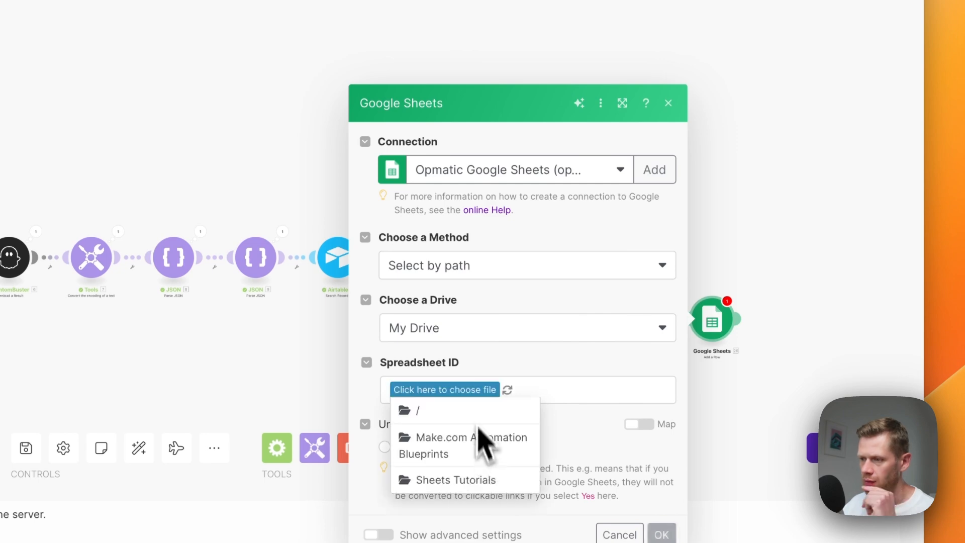
{"action": "left_click", "coordinate": [466, 481]}
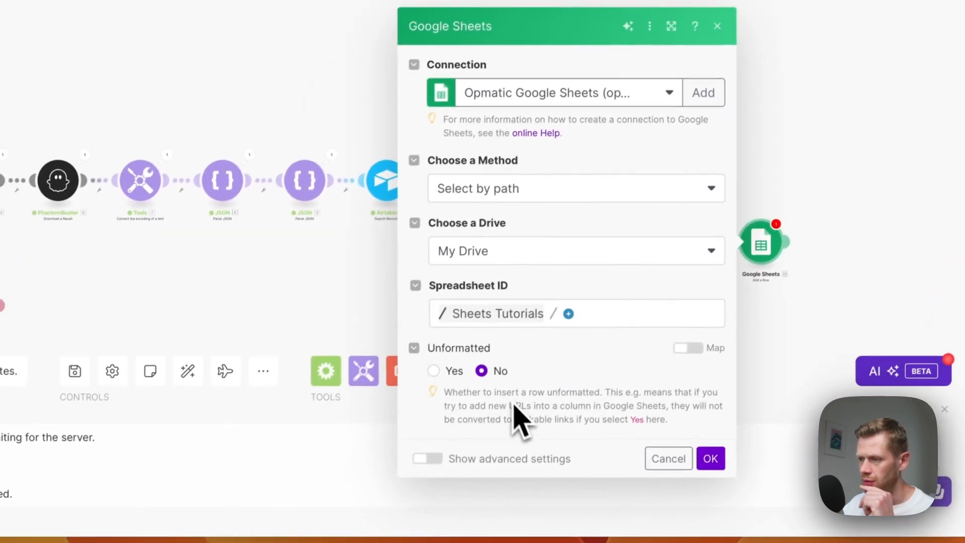
{"action": "left_click", "coordinate": [539, 427]}
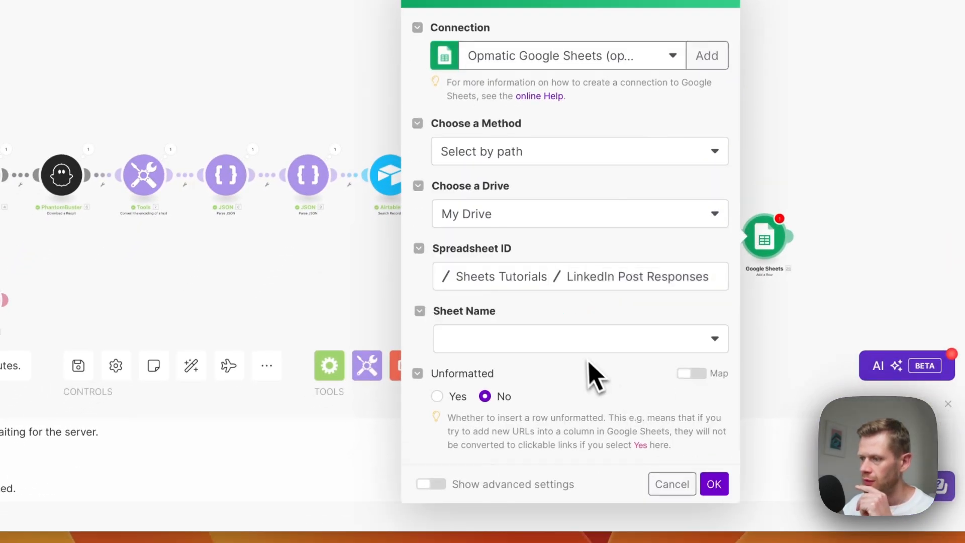
{"action": "scroll", "coordinate": [577, 349], "scroll_direction": "down", "scroll_amount": 3}
{"action": "left_click", "coordinate": [539, 312]}
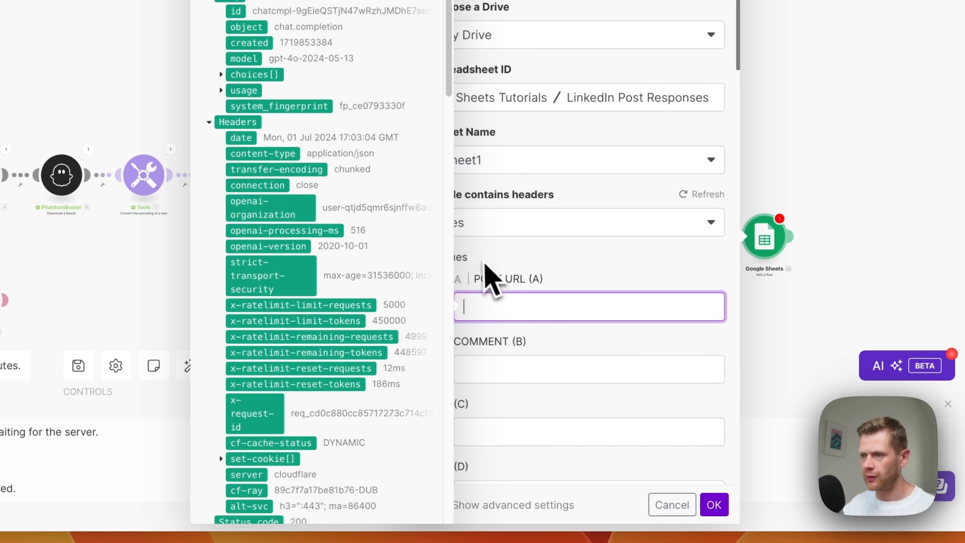
Step: Map the COMMENT (B) column to the message content under the OpenAI response's Body choices
{"action": "left_click", "coordinate": [301, 94]}
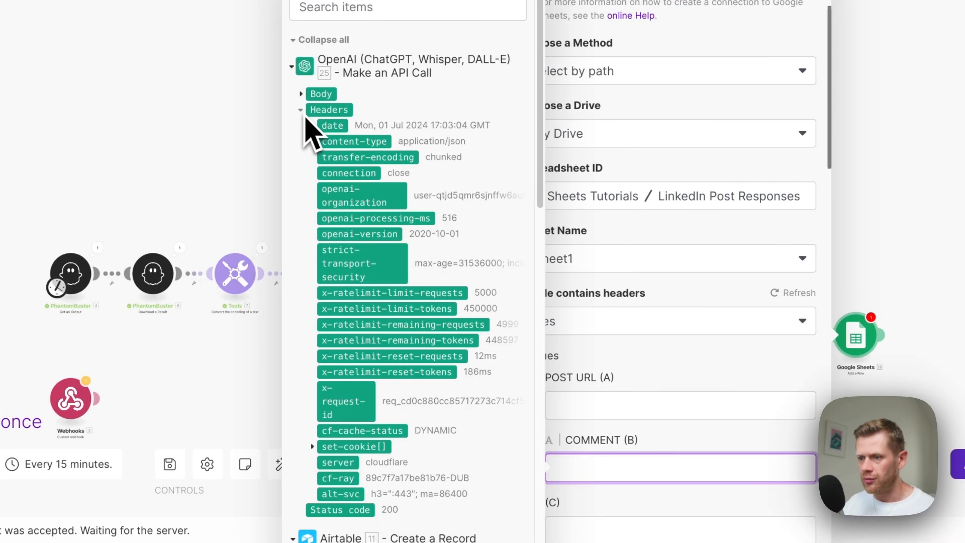
{"action": "left_click", "coordinate": [301, 94]}
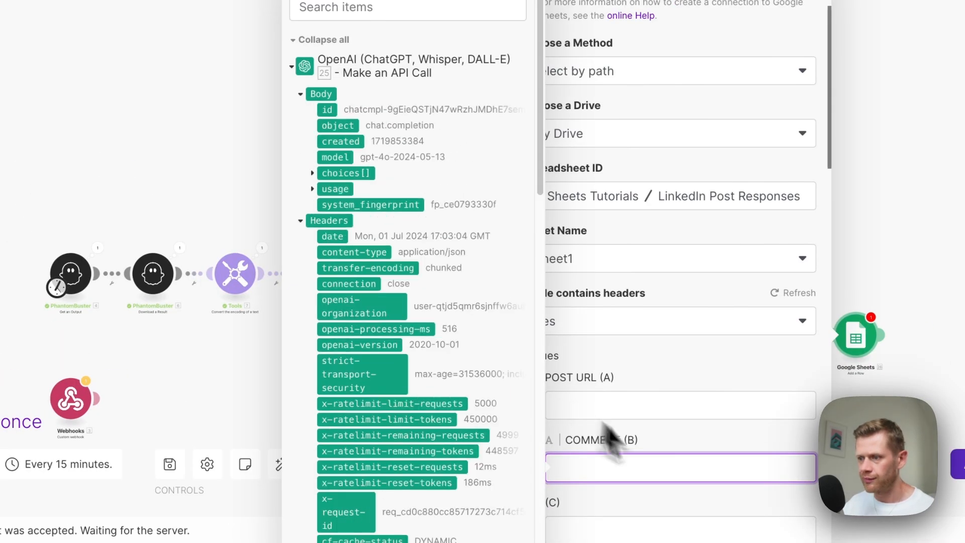
{"action": "left_click", "coordinate": [312, 173]}
{"action": "left_click", "coordinate": [324, 205]}
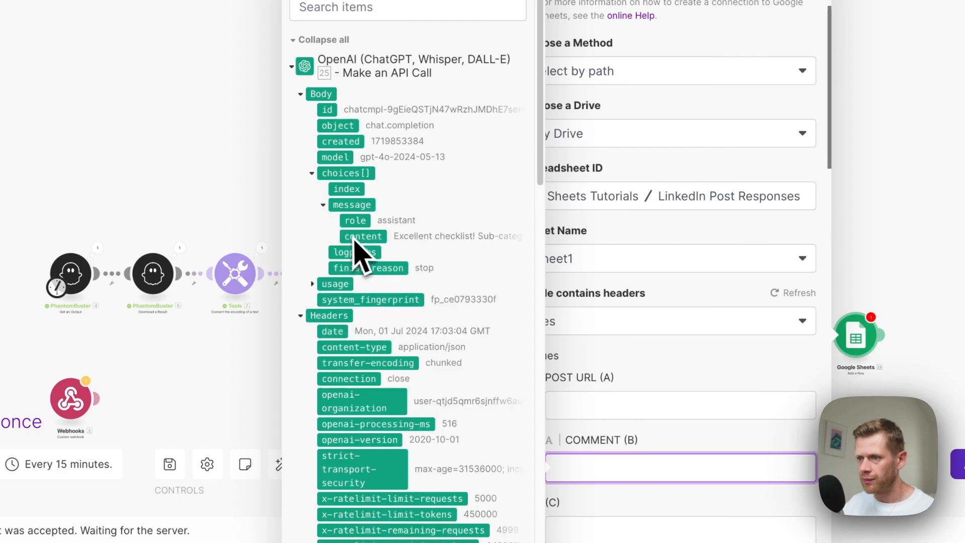
{"action": "left_click", "coordinate": [361, 236]}
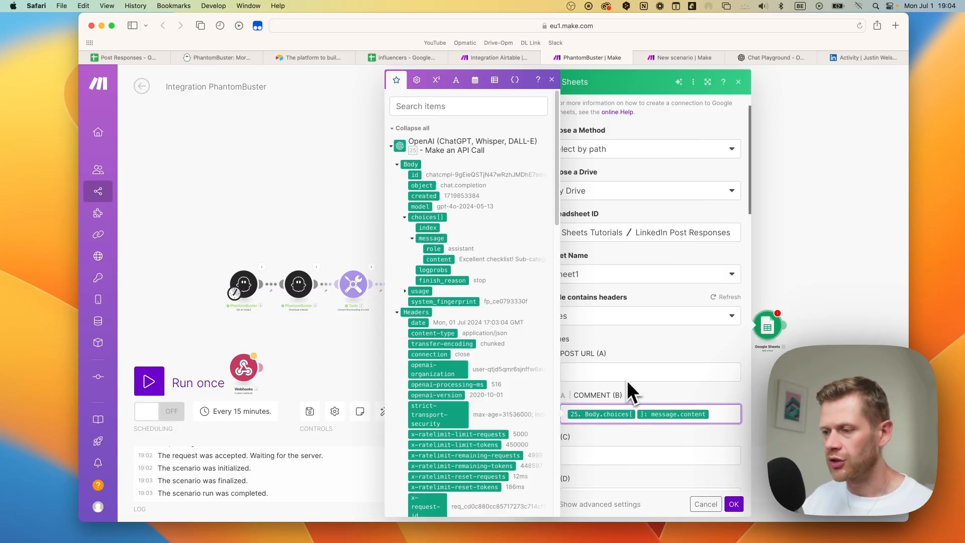
Step: Map the POST URL (A) column to the Post URL from Airtable's Create a Record module and confirm the module settings
{"action": "left_click", "coordinate": [625, 375]}
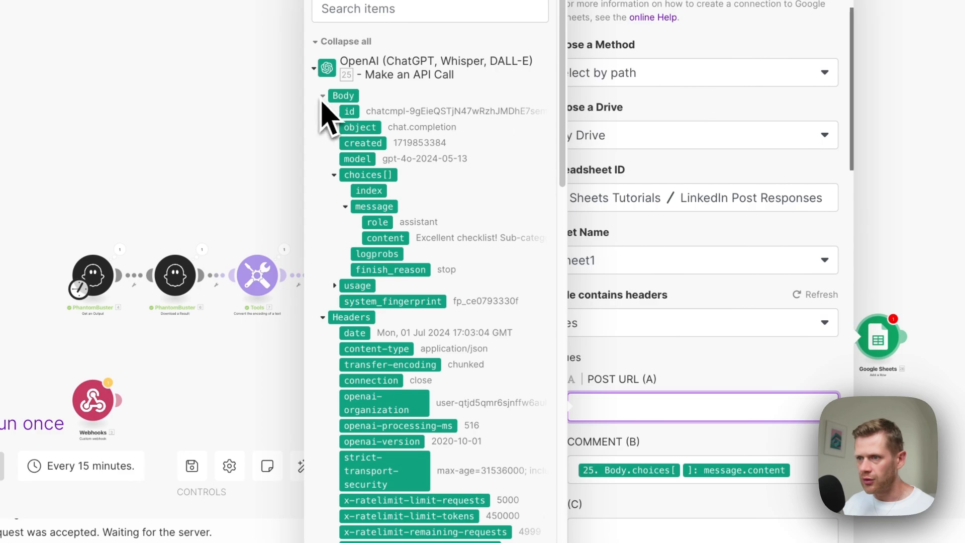
{"action": "left_click", "coordinate": [323, 96]}
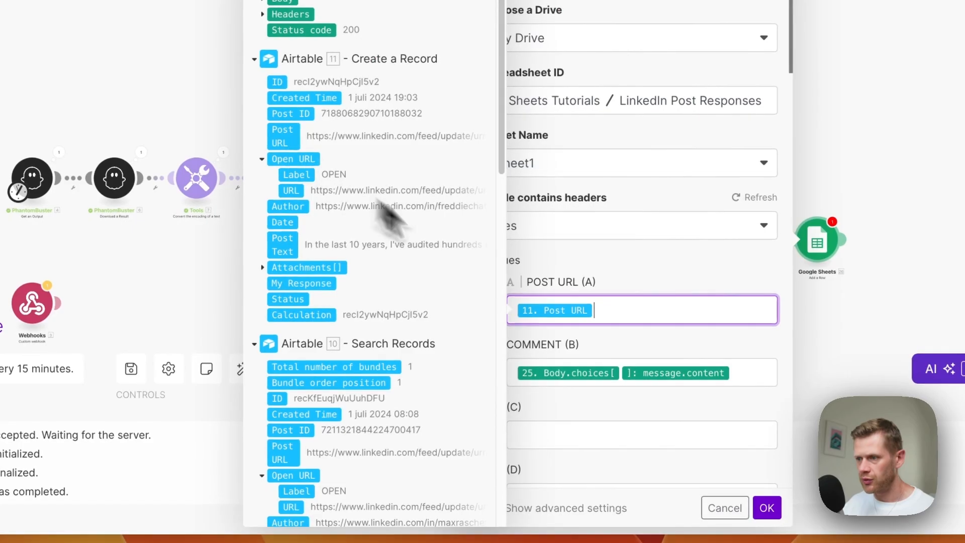
{"action": "left_click", "coordinate": [764, 508]}
Step: Clone the Google Sheets module onto the image branch and map its COMMENT (B) to that branch's OpenAI message content
{"action": "right_click", "coordinate": [883, 358]}
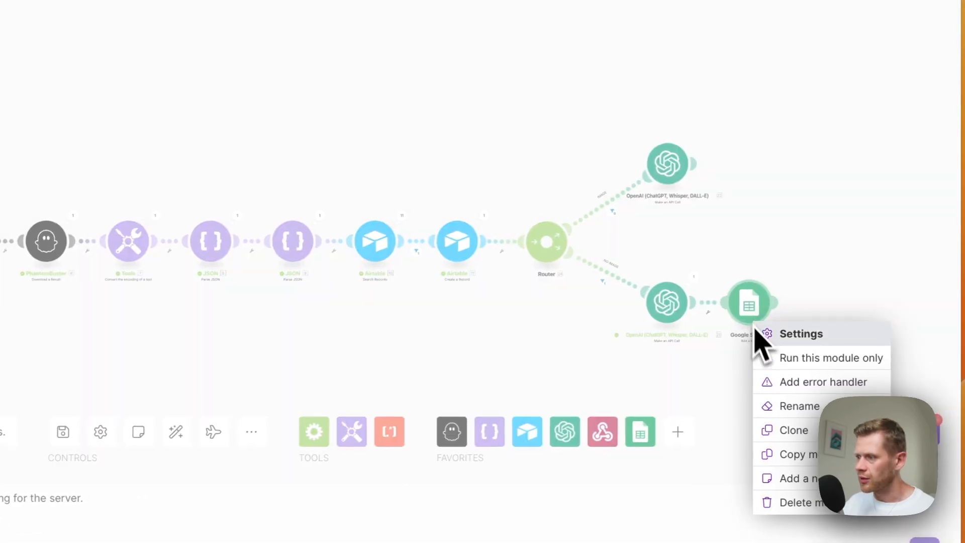
{"action": "left_click", "coordinate": [793, 430]}
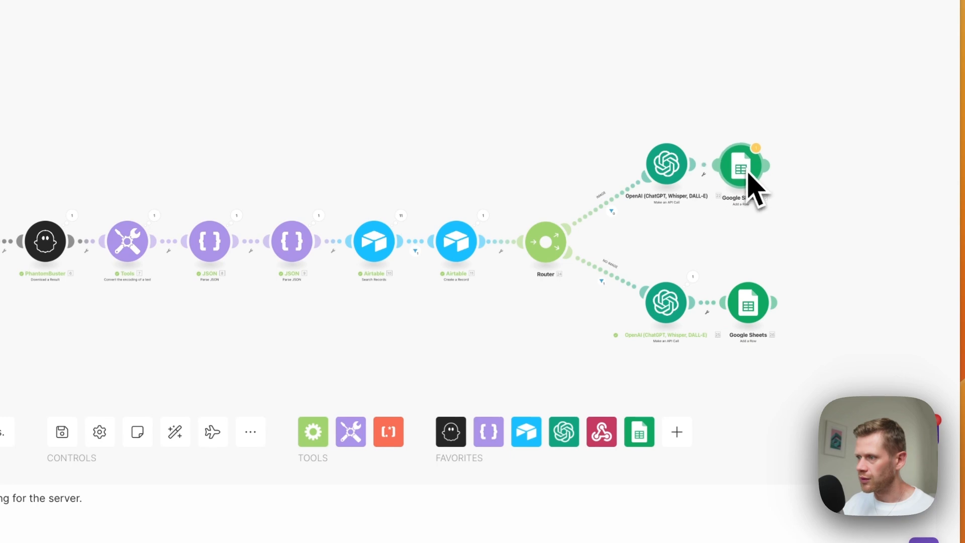
{"action": "left_click", "coordinate": [752, 186]}
{"action": "left_click", "coordinate": [749, 307]}
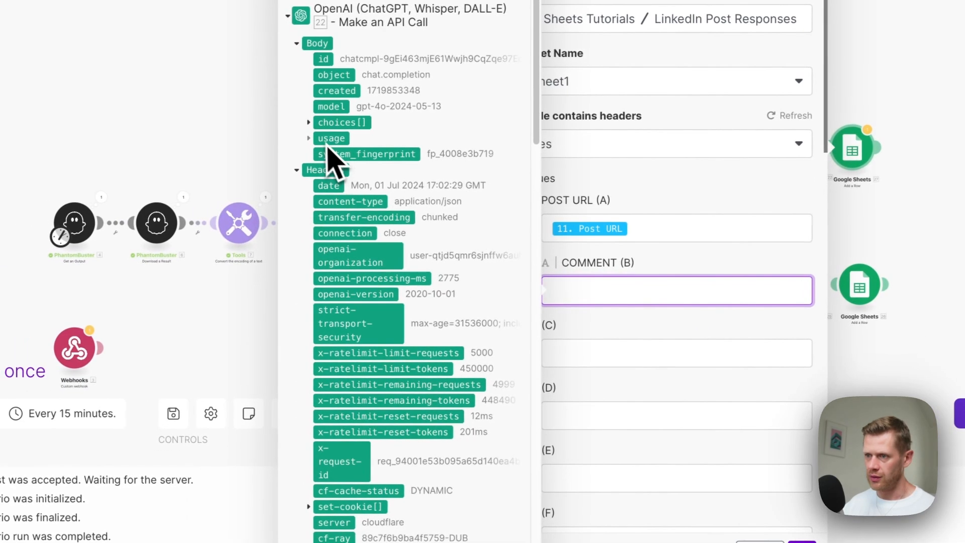
{"action": "left_click", "coordinate": [308, 123]}
{"action": "left_click", "coordinate": [321, 154]}
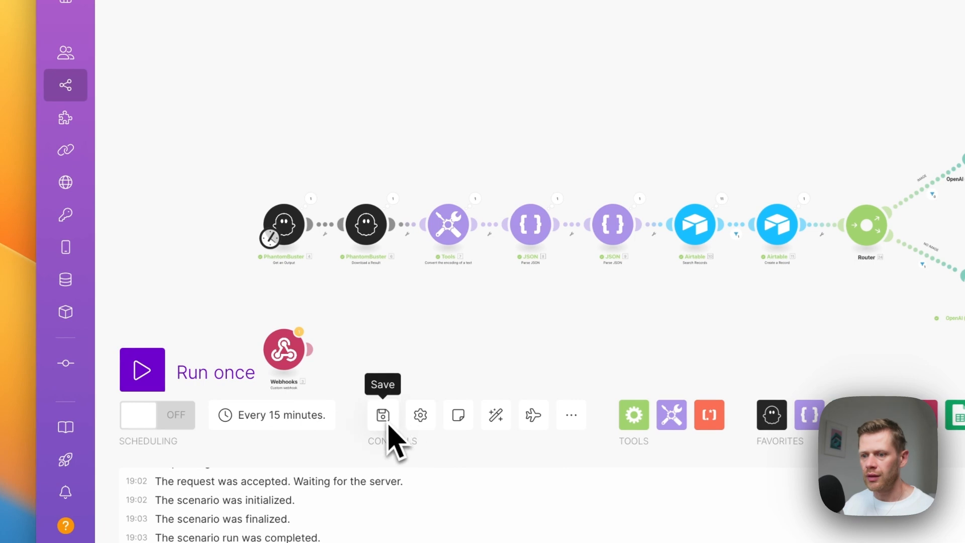
Step: Move the Webhooks module in line before the first PhantomBuster module
{"action": "left_click_drag", "start_coordinate": [258, 327], "coordinate": [195, 210]}
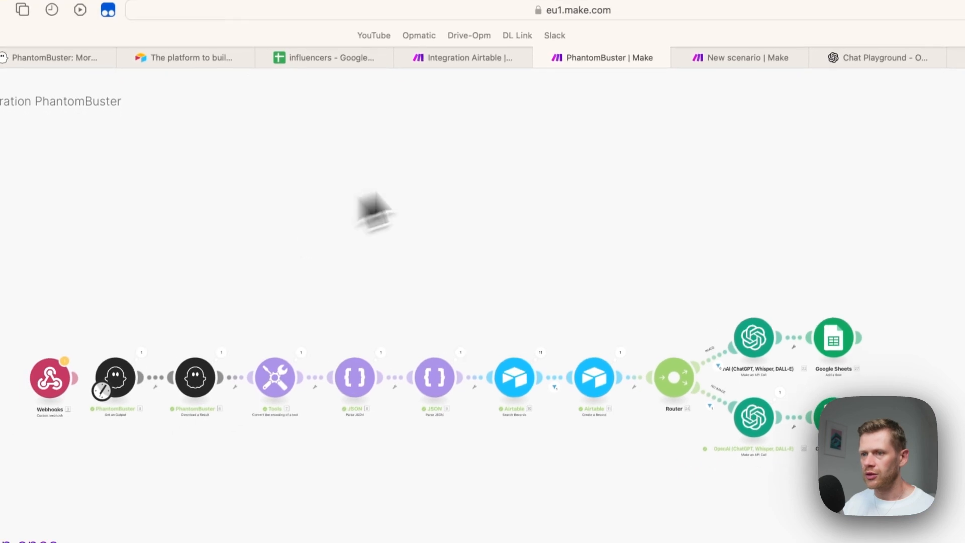
Step: Switch to the empty new scenario and look through the PhantomBuster modules available for its first module
{"action": "left_click", "coordinate": [743, 56]}
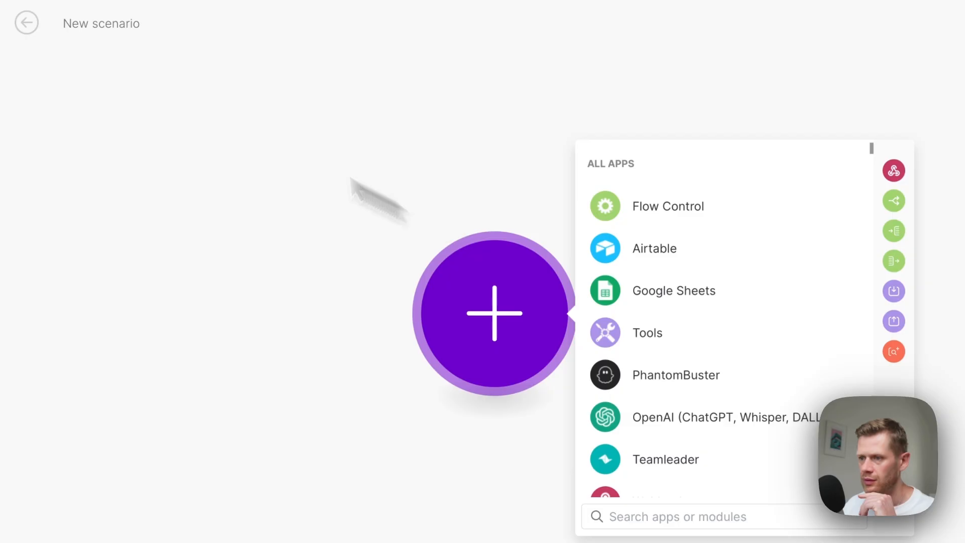
{"action": "left_click", "coordinate": [436, 259]}
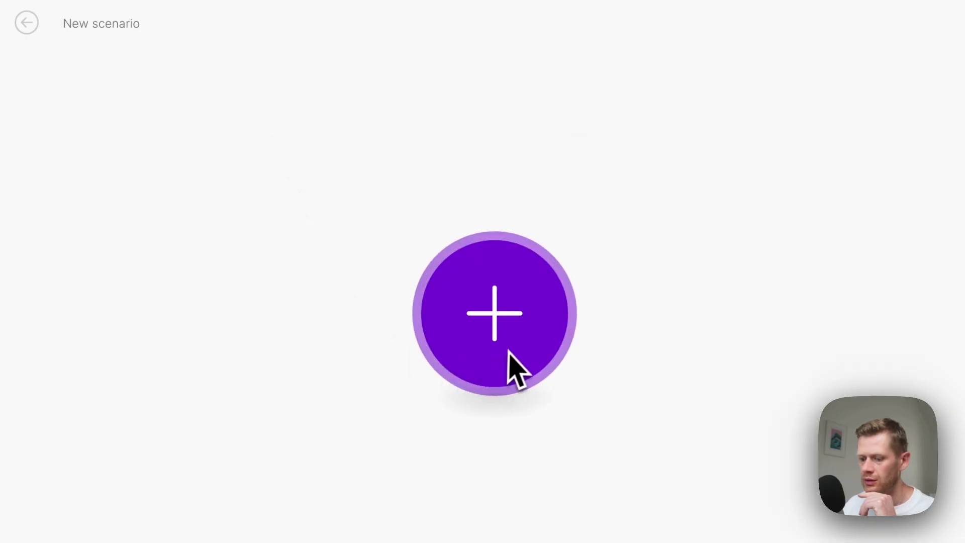
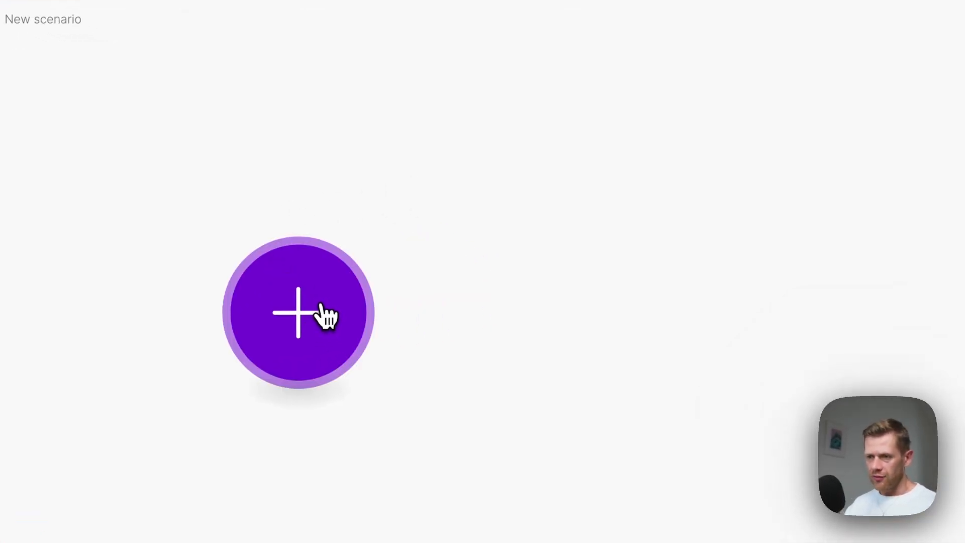
{"action": "left_click", "coordinate": [327, 316]}
{"action": "left_click", "coordinate": [470, 372]}
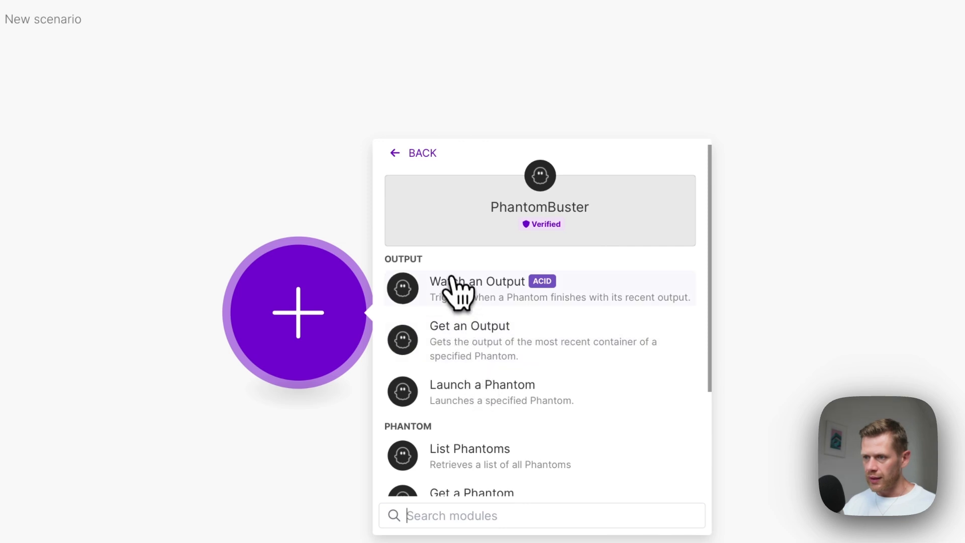
{"action": "left_click", "coordinate": [277, 113]}
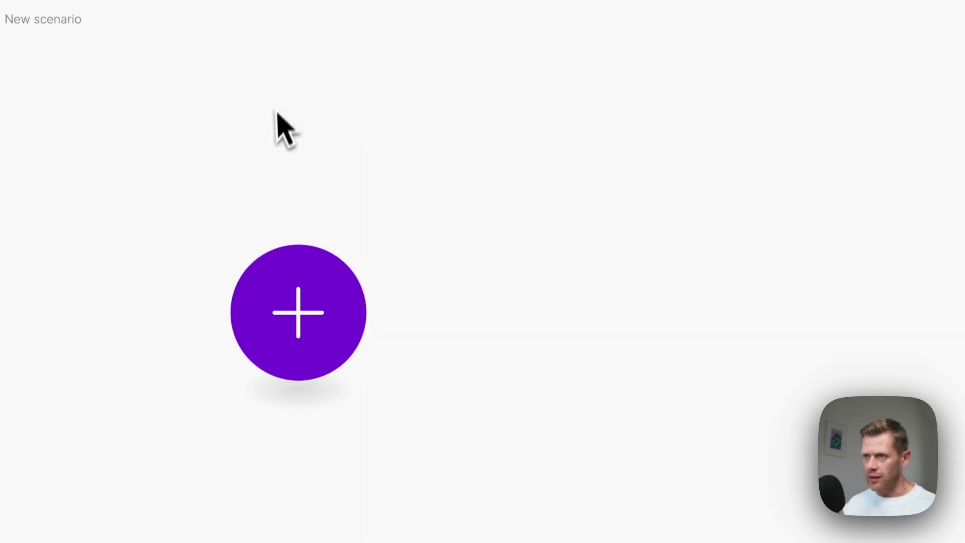
Step: Add PhantomBuster's Get an Output module using the PhantomBuster LIVE connection, with Untitled LinkedIn Auto Commenter as the Phantom ID
{"action": "left_click", "coordinate": [297, 303]}
{"action": "left_click", "coordinate": [468, 352]}
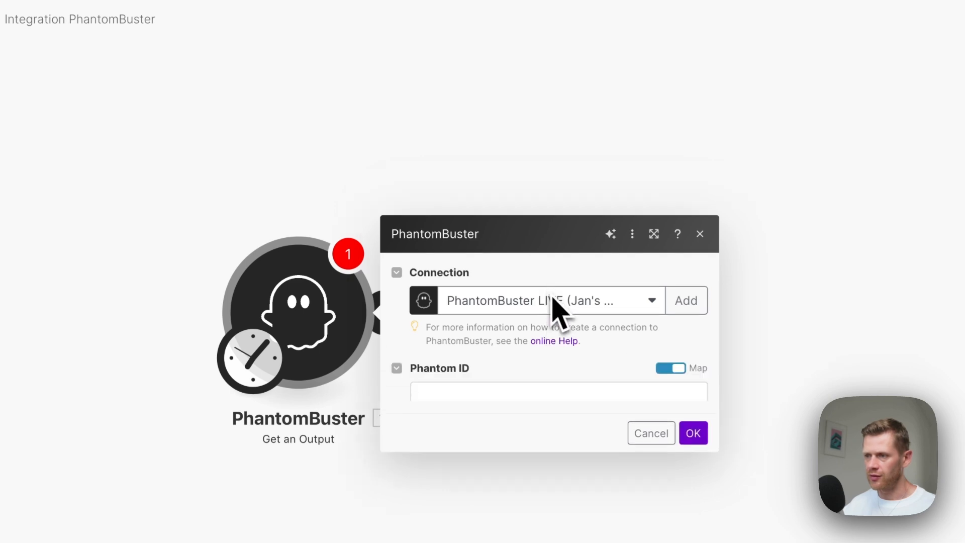
{"action": "left_click", "coordinate": [542, 283]}
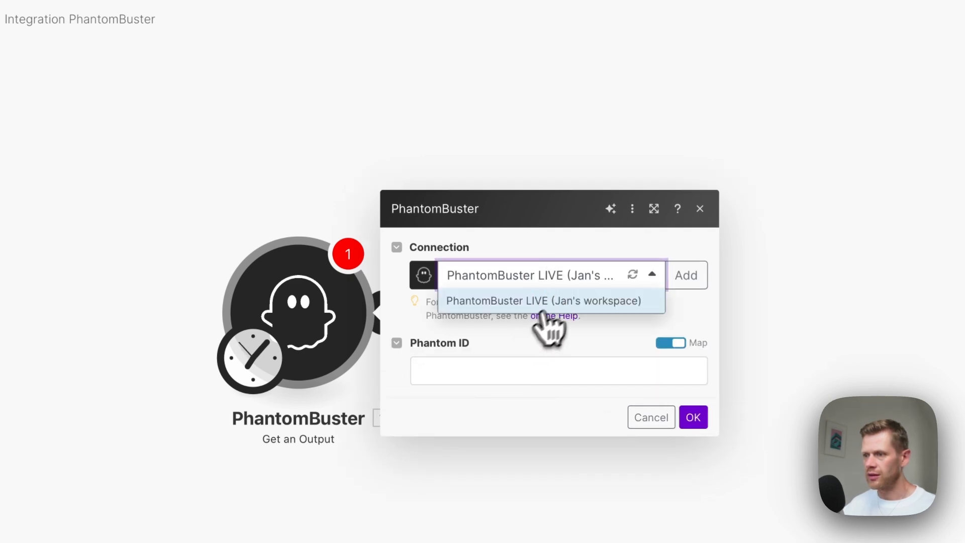
{"action": "left_click", "coordinate": [543, 309]}
{"action": "left_click", "coordinate": [526, 381]}
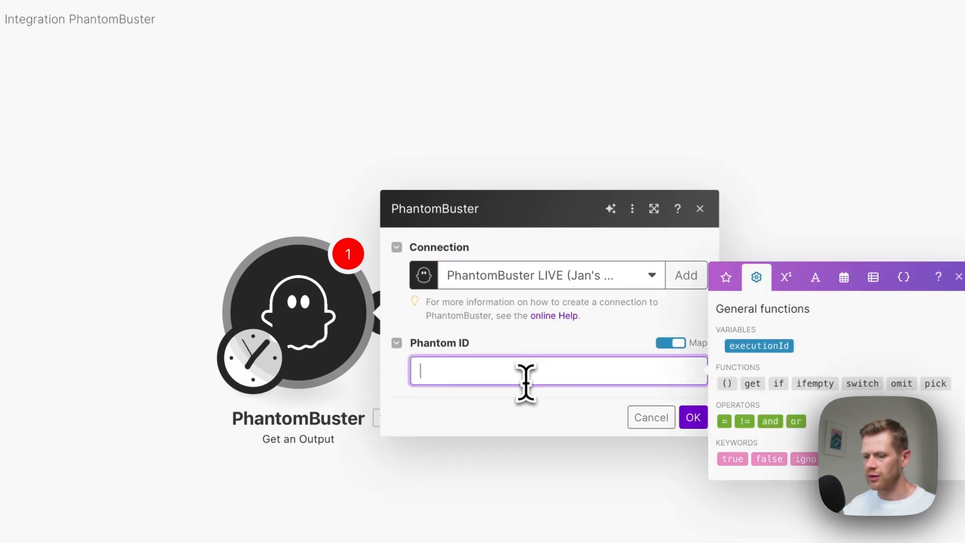
{"action": "left_click", "coordinate": [671, 343]}
{"action": "left_click", "coordinate": [590, 375]}
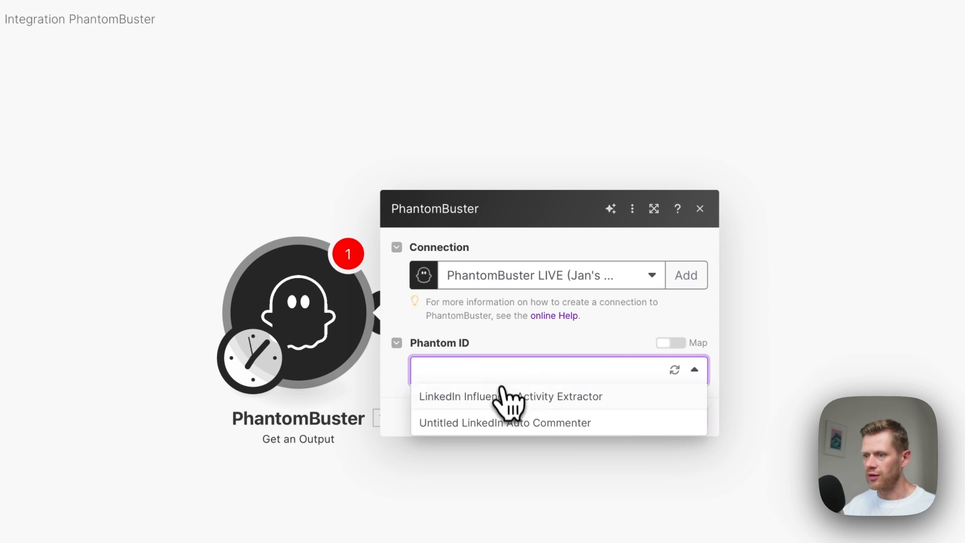
{"action": "left_click", "coordinate": [543, 423]}
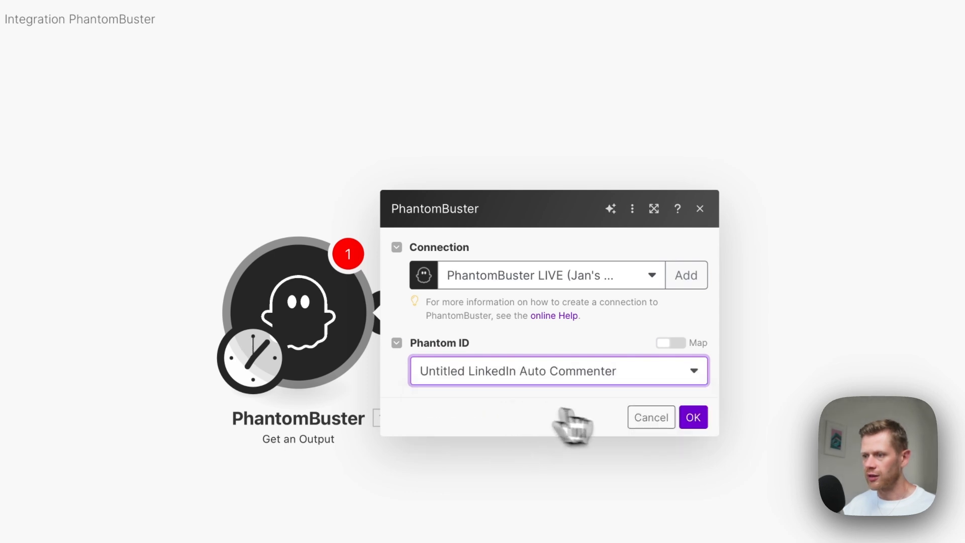
{"action": "left_click", "coordinate": [691, 416]}
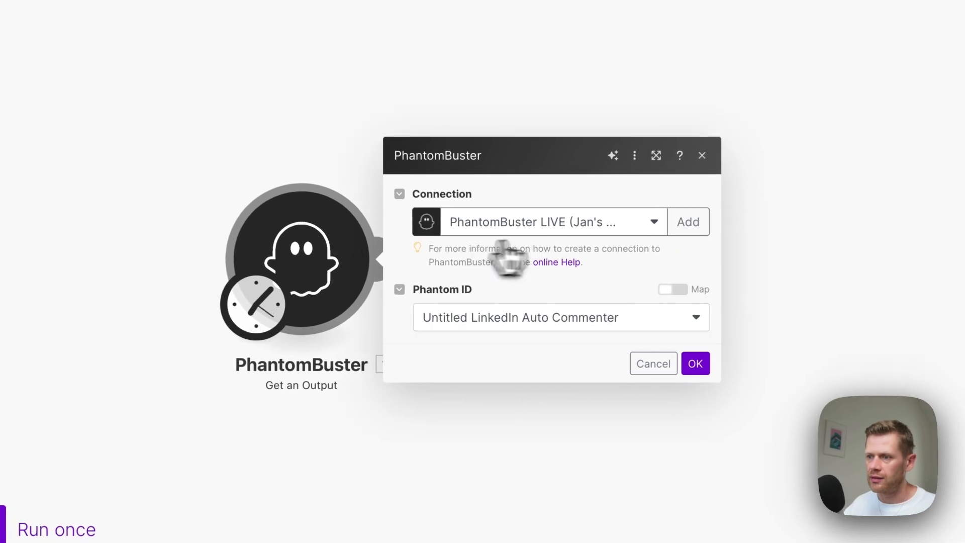
{"action": "left_click", "coordinate": [695, 363]}
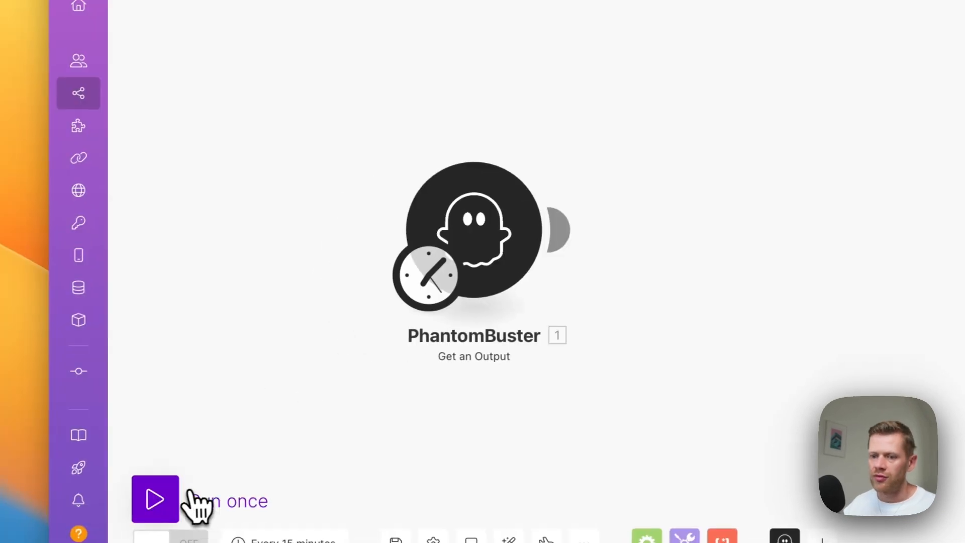
Step: Run the scenario once and examine the output bundle of the Get an Output module
{"action": "left_click", "coordinate": [186, 500]}
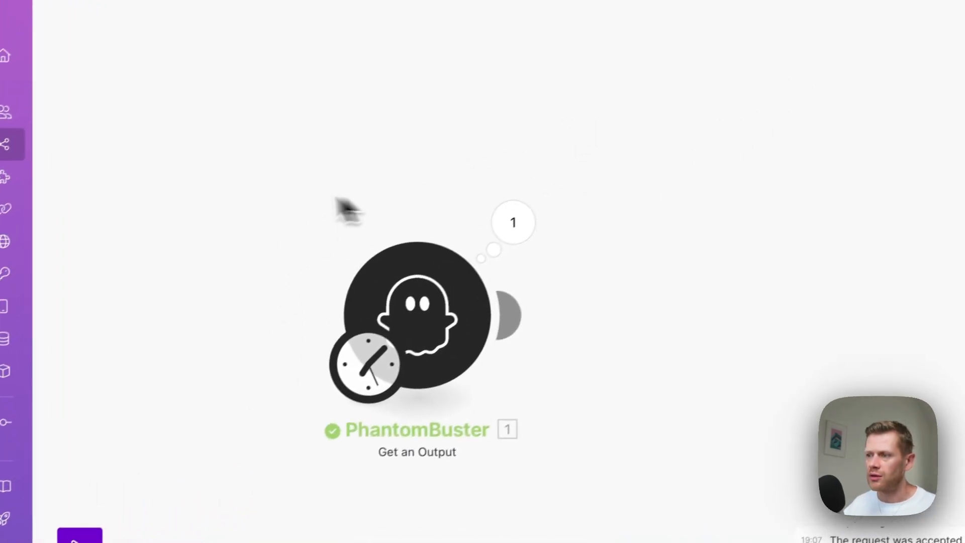
{"action": "left_click", "coordinate": [796, 111]}
{"action": "left_click", "coordinate": [525, 218]}
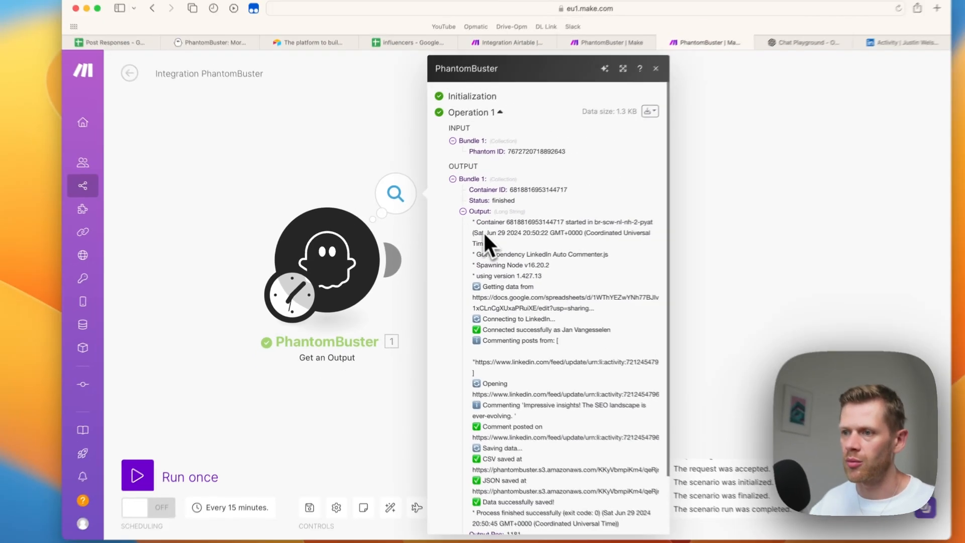
{"action": "scroll", "coordinate": [524, 309], "scroll_direction": "down", "scroll_amount": 3}
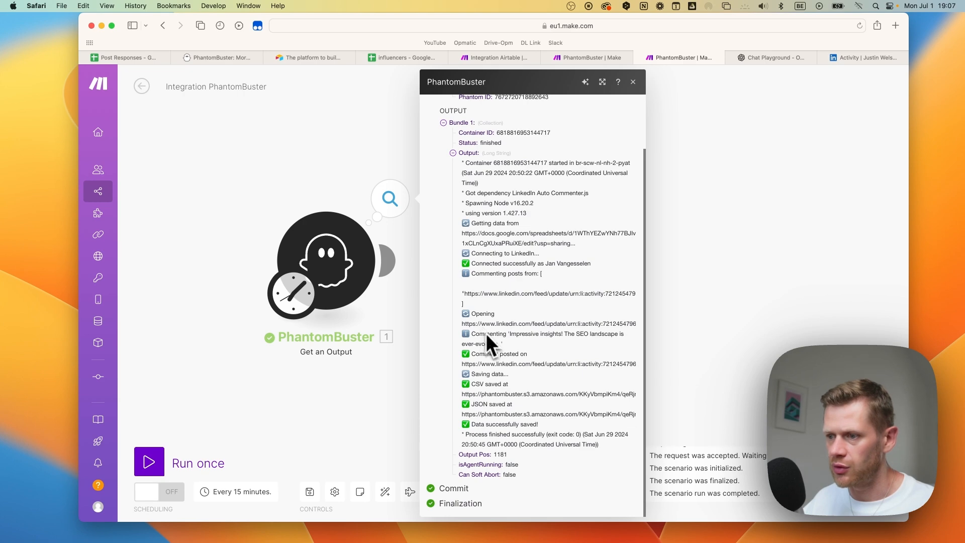
{"action": "scroll", "coordinate": [509, 370], "scroll_direction": "up", "scroll_amount": 3}
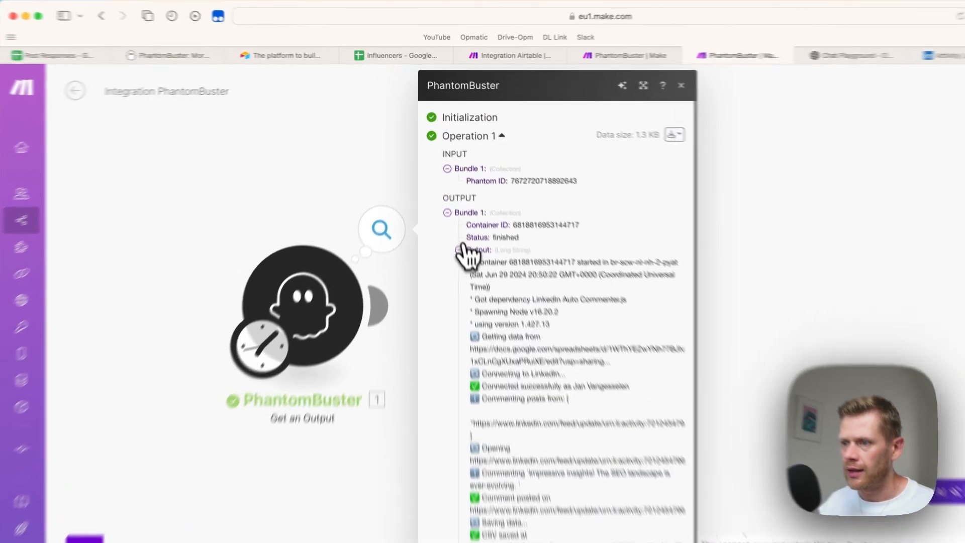
Step: Copy the PhantomBuster, Tools and JSON modules from the other scenario and attach them after this scenario's Get an Output module
{"action": "left_click", "coordinate": [378, 306]}
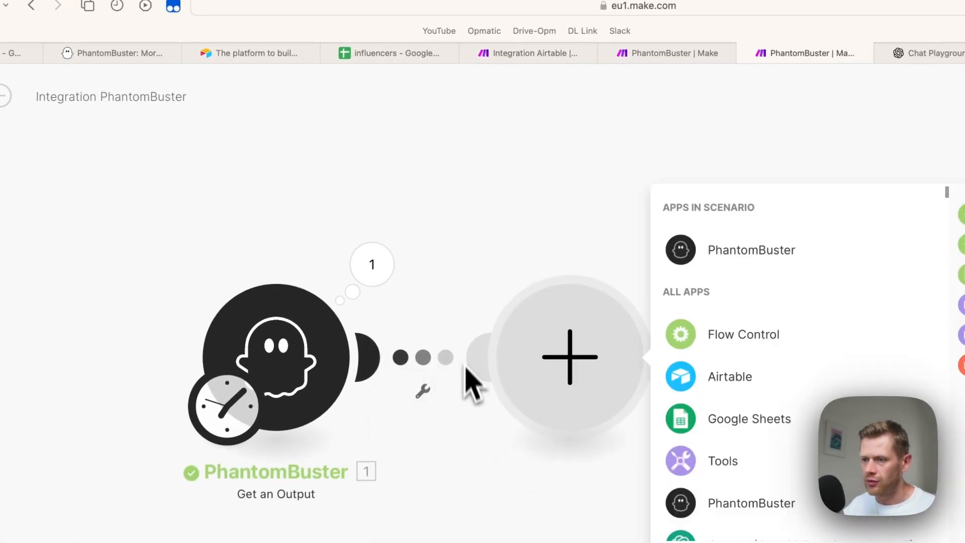
{"action": "left_click", "coordinate": [446, 190]}
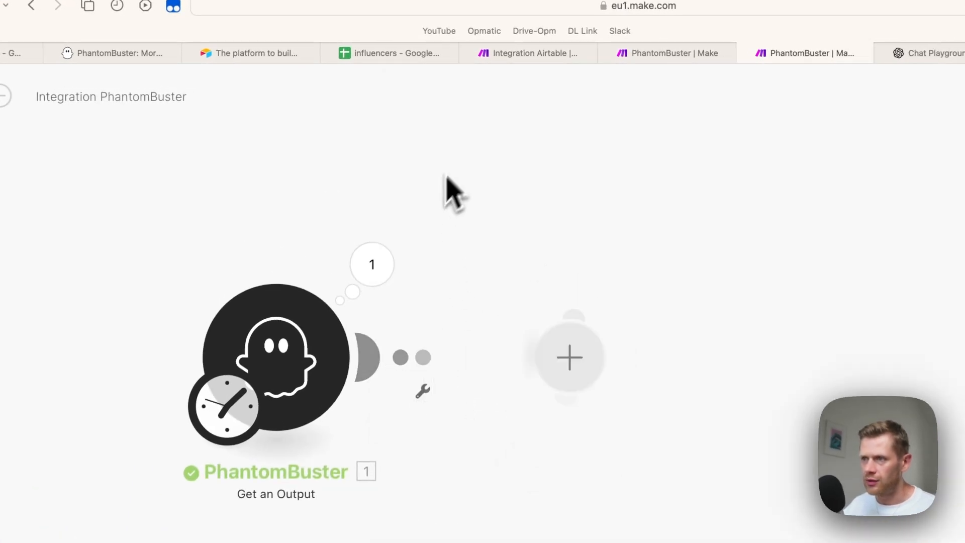
{"action": "left_click", "coordinate": [661, 54]}
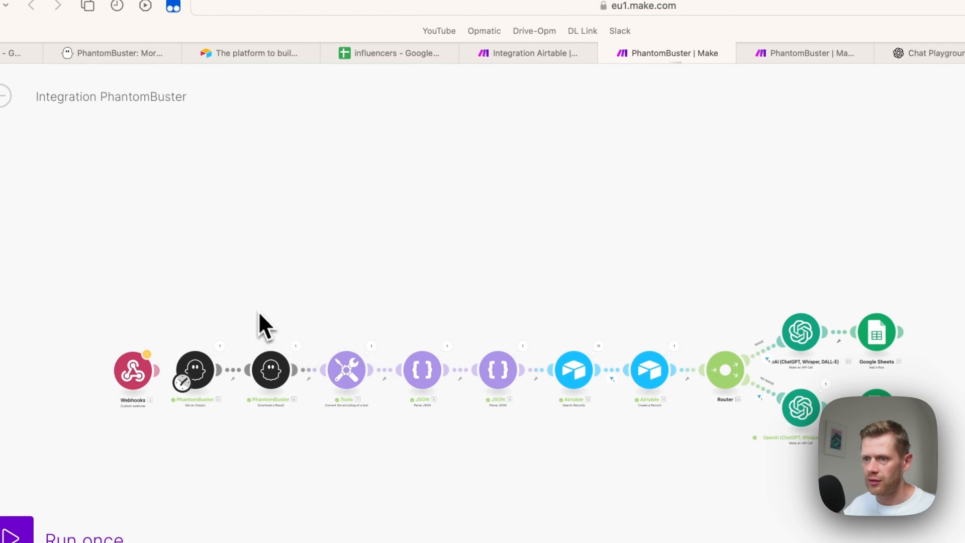
{"action": "left_click_drag", "start_coordinate": [258, 311], "coordinate": [524, 403]}
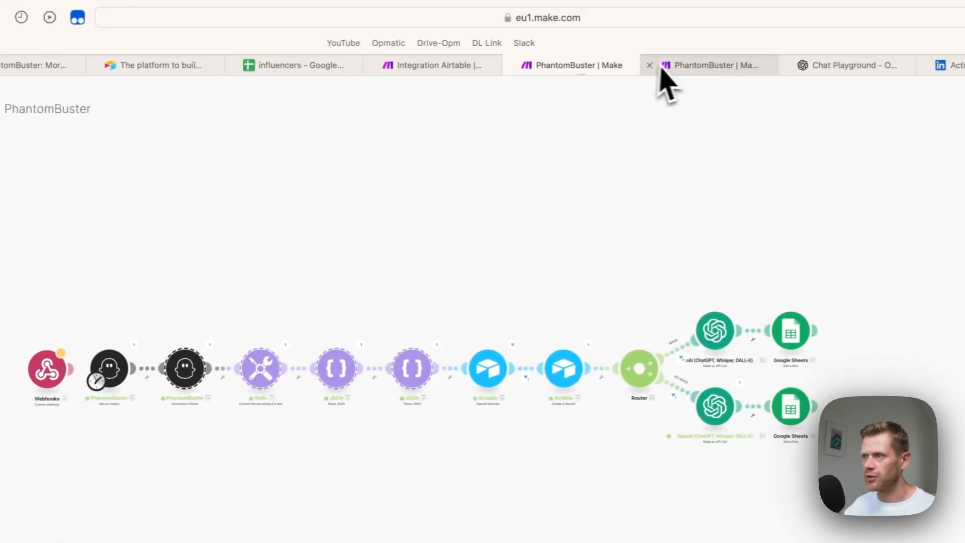
{"action": "left_click", "coordinate": [661, 67]}
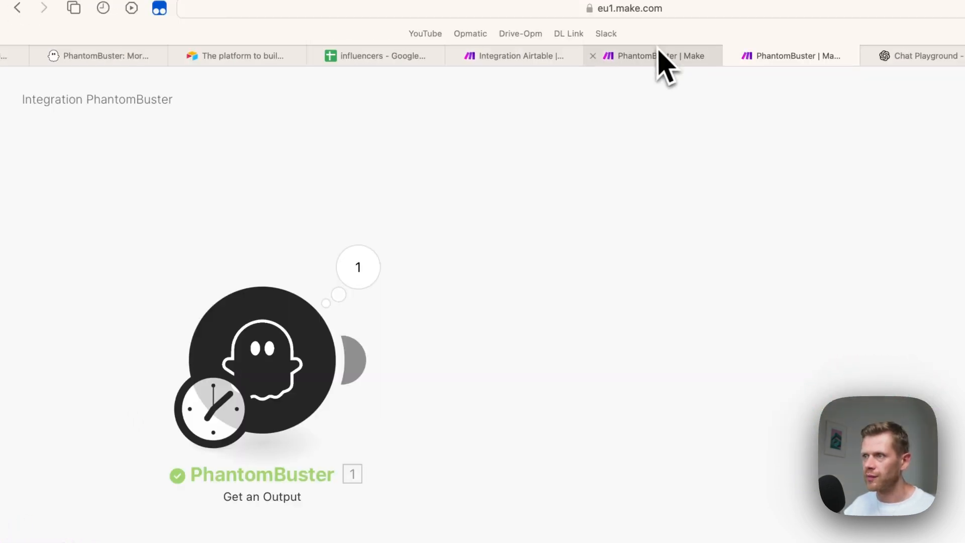
{"action": "left_click", "coordinate": [576, 62]}
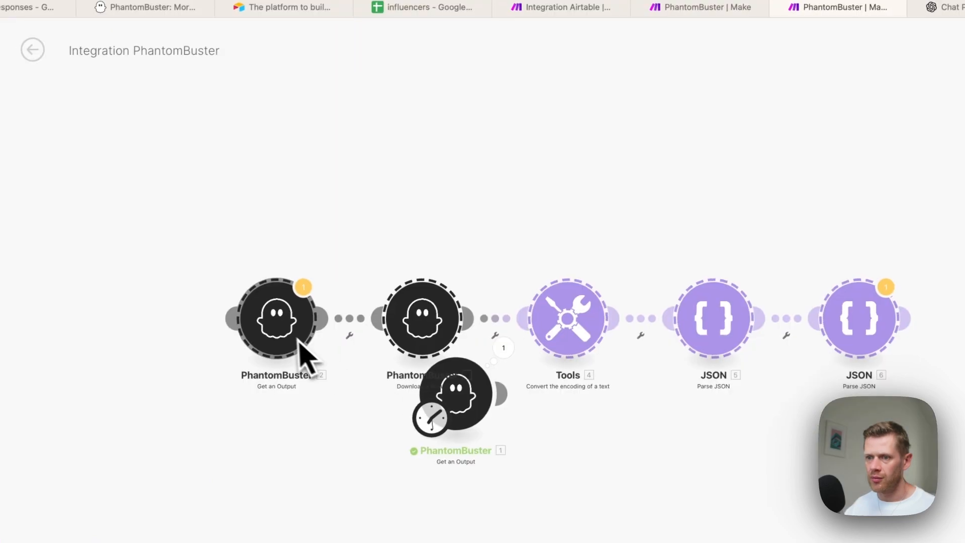
{"action": "left_click_drag", "start_coordinate": [298, 339], "coordinate": [615, 409]}
Step: Review the Download a Result and Tools mappings, and map the first Parse JSON module's JSON string to Data from the Tools module
{"action": "left_click", "coordinate": [565, 371]}
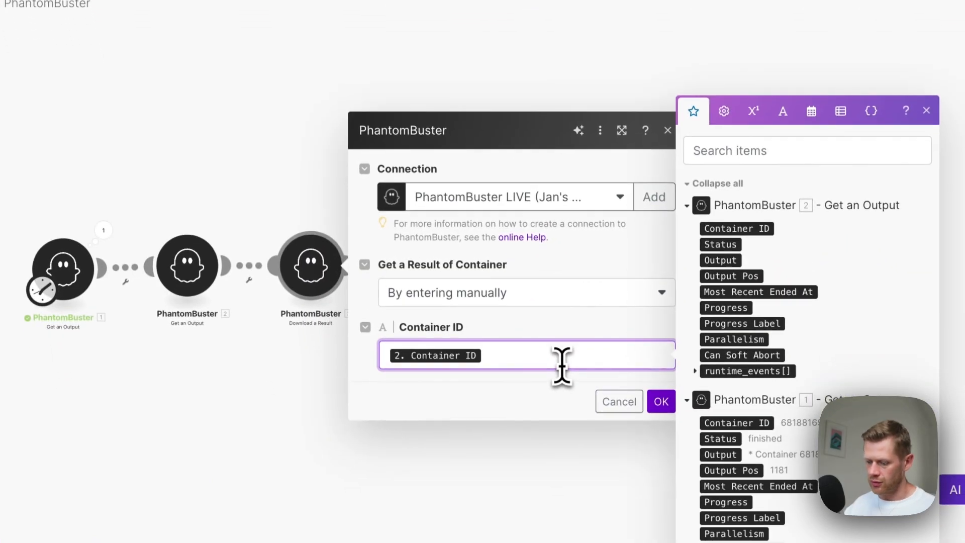
{"action": "key", "text": "BackSpace"}
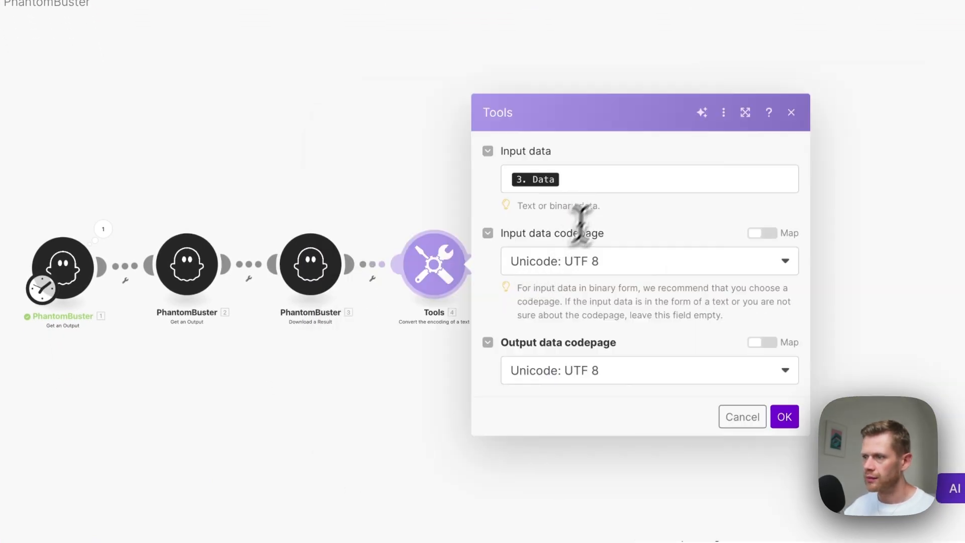
{"action": "left_click", "coordinate": [608, 177]}
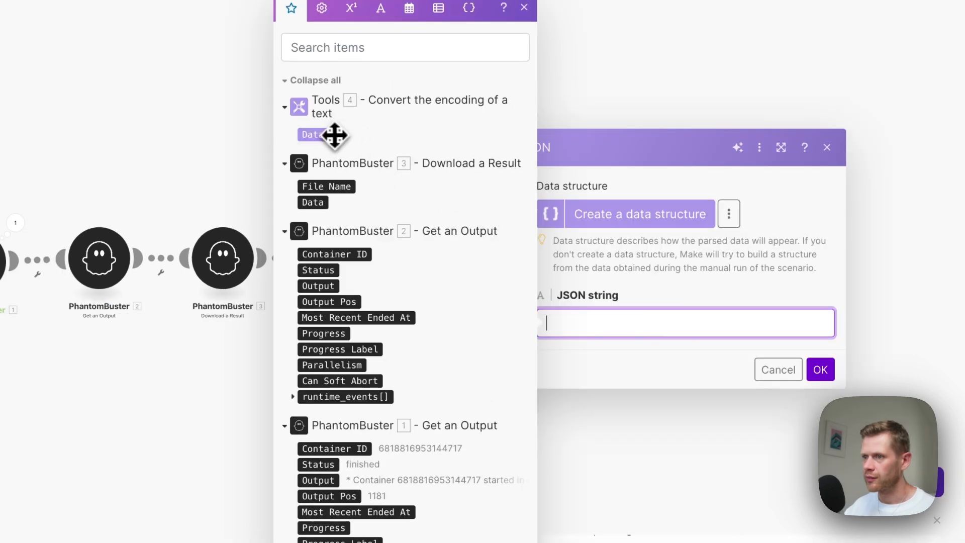
{"action": "left_click", "coordinate": [334, 134]}
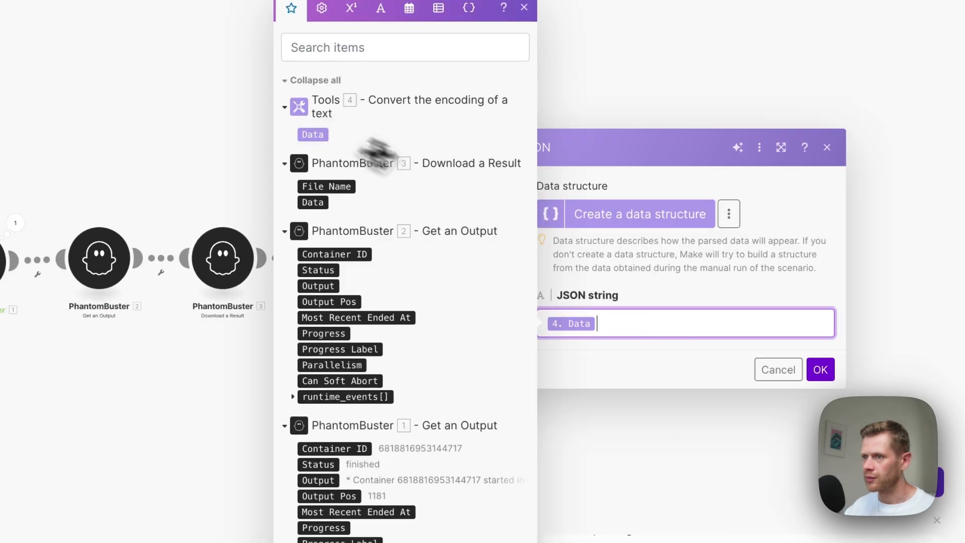
Step: Delete the last Parse JSON module after clearing its JSON string, and run the scenario once
{"action": "key", "text": "BackSpace"}
{"action": "left_click", "coordinate": [846, 367]}
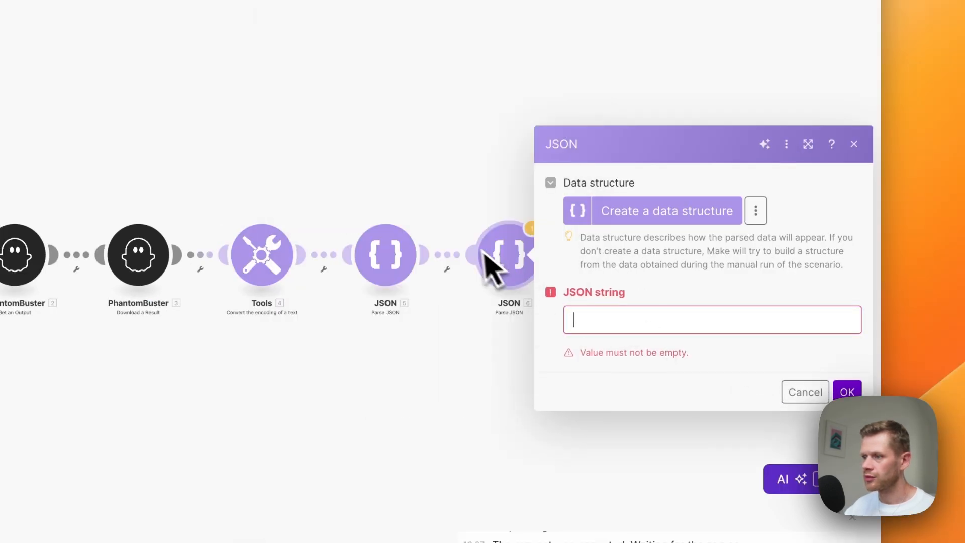
{"action": "left_click", "coordinate": [495, 151]}
{"action": "right_click", "coordinate": [530, 252]}
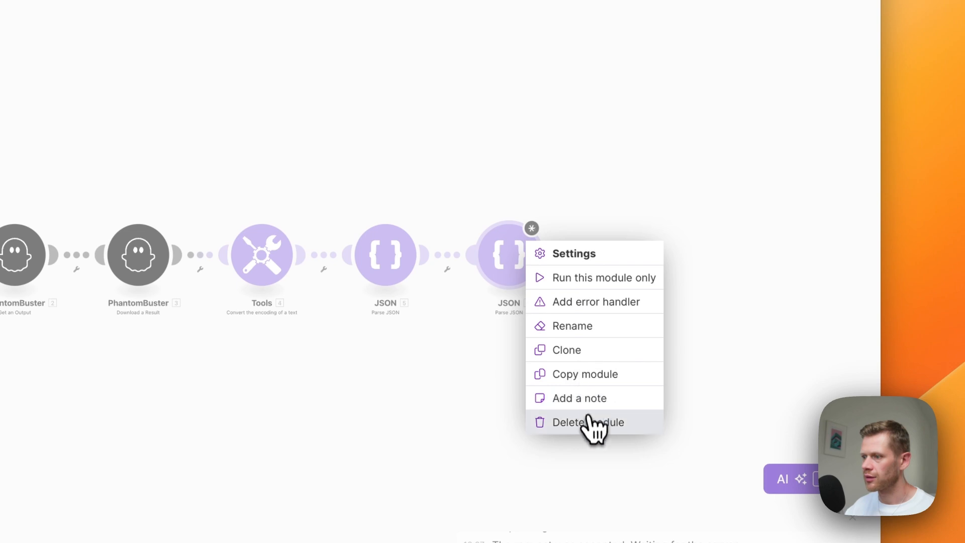
{"action": "left_click", "coordinate": [592, 424]}
{"action": "left_click", "coordinate": [188, 465]}
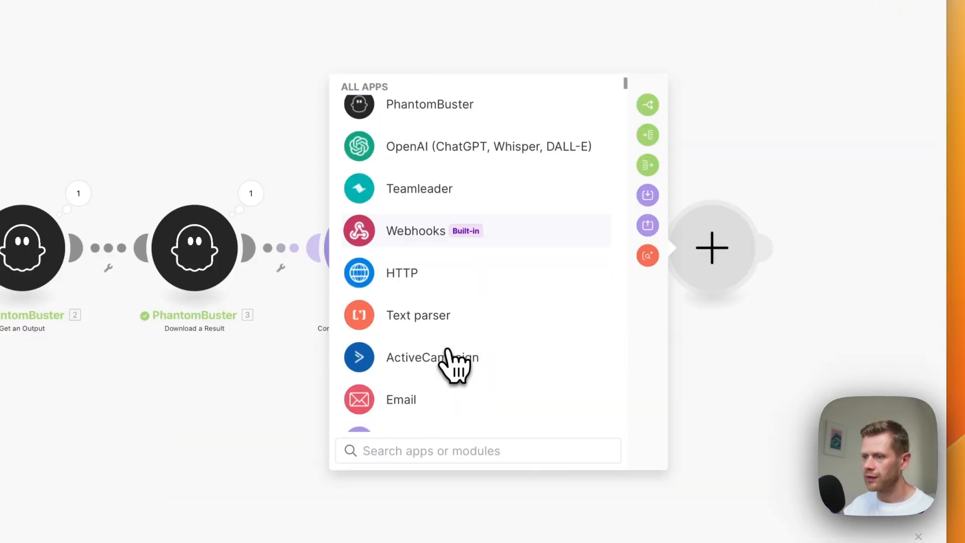
Step: Append a new Parse JSON module and map its JSON string to resultObject from the preceding JSON module
{"action": "scroll", "coordinate": [447, 354], "scroll_direction": "down", "scroll_amount": 2}
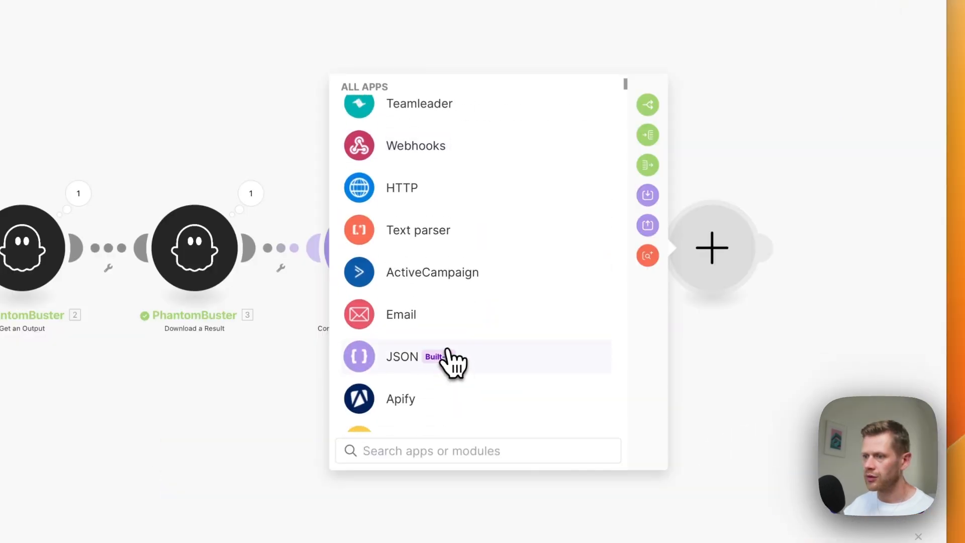
{"action": "left_click", "coordinate": [448, 356]}
{"action": "left_click", "coordinate": [448, 366]}
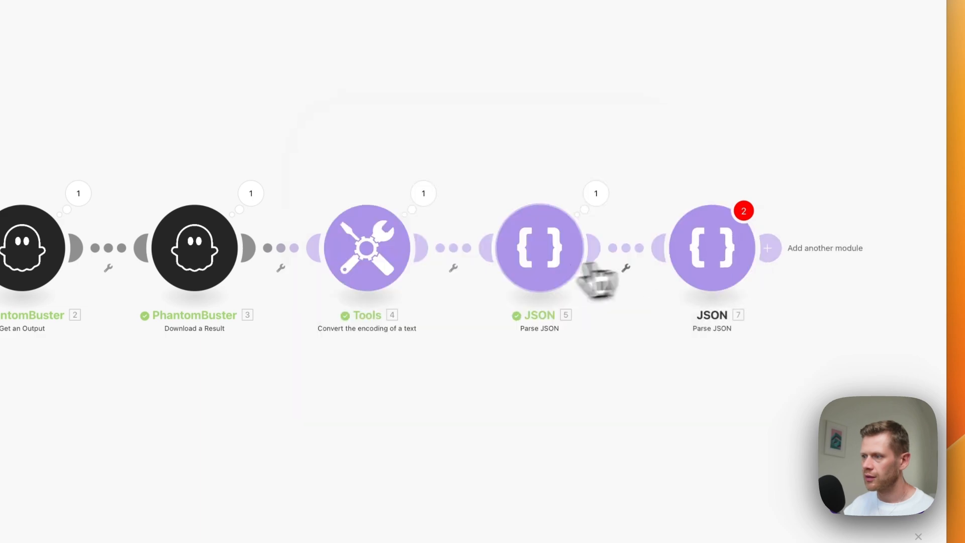
{"action": "left_click", "coordinate": [694, 120]}
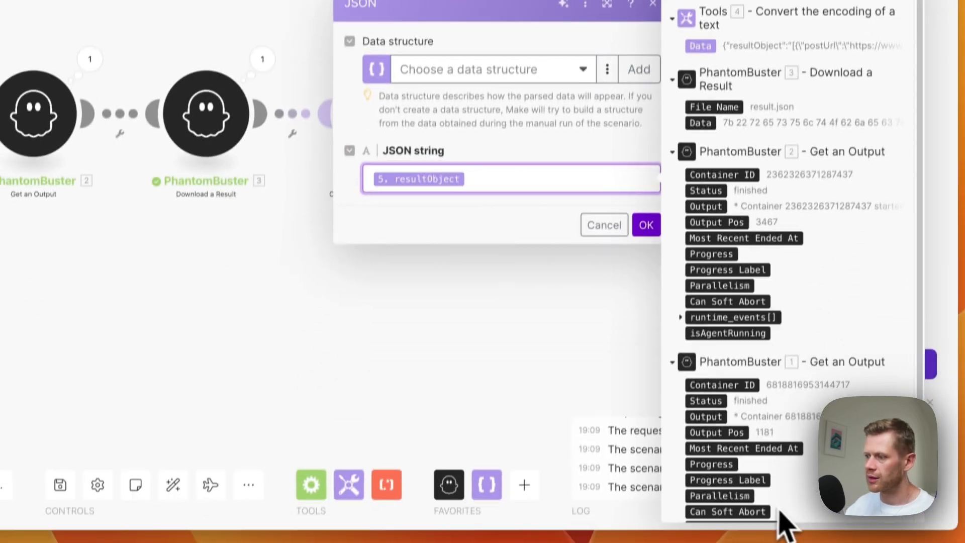
{"action": "left_click", "coordinate": [648, 208]}
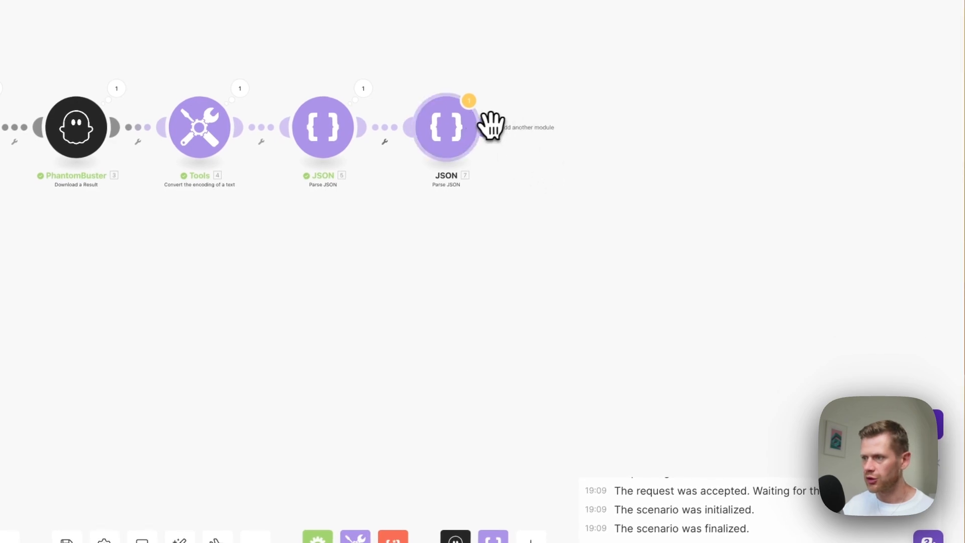
Step: Add the Google Sheets Search Rows module after the last Parse JSON module
{"action": "left_click", "coordinate": [490, 123]}
{"action": "left_click", "coordinate": [694, 231]}
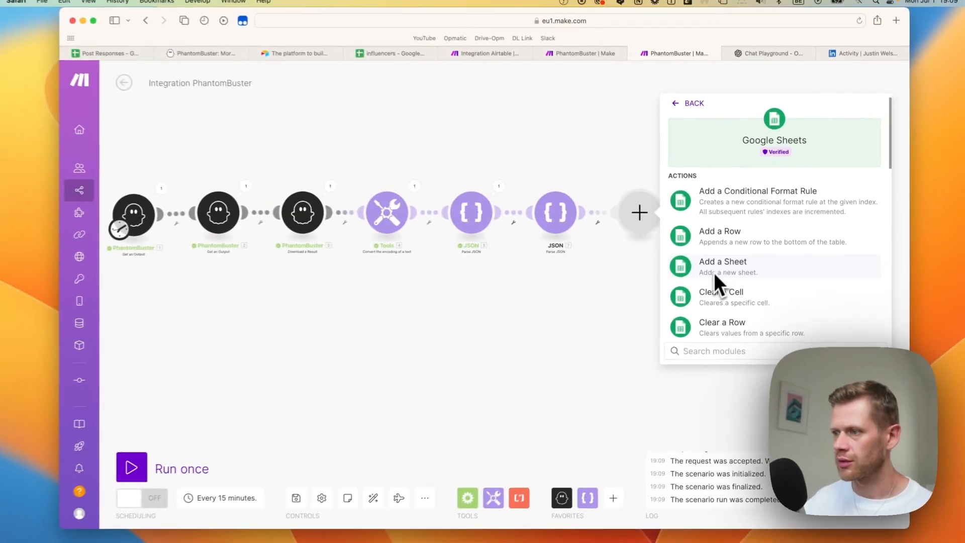
{"action": "scroll", "coordinate": [683, 365], "scroll_direction": "down", "scroll_amount": 3}
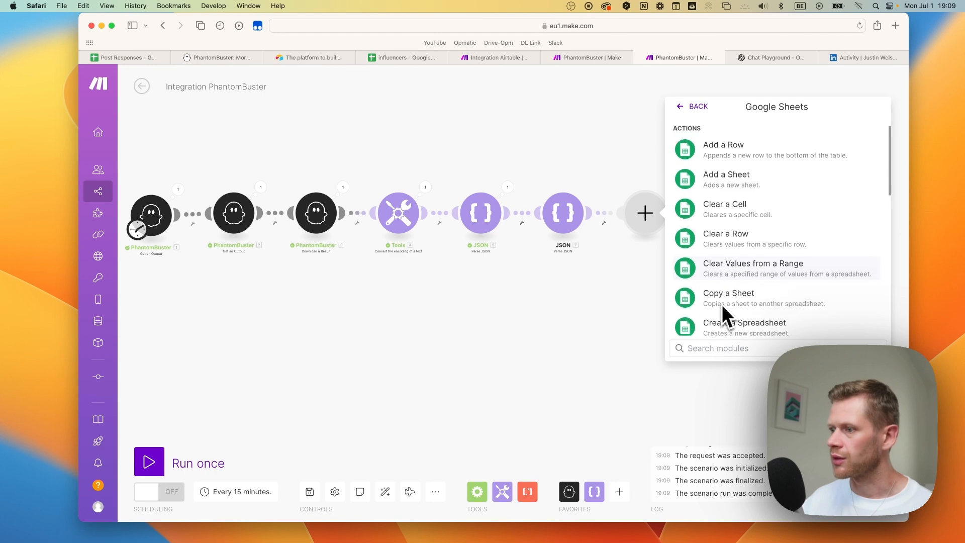
{"action": "scroll", "coordinate": [720, 293], "scroll_direction": "up", "scroll_amount": 3}
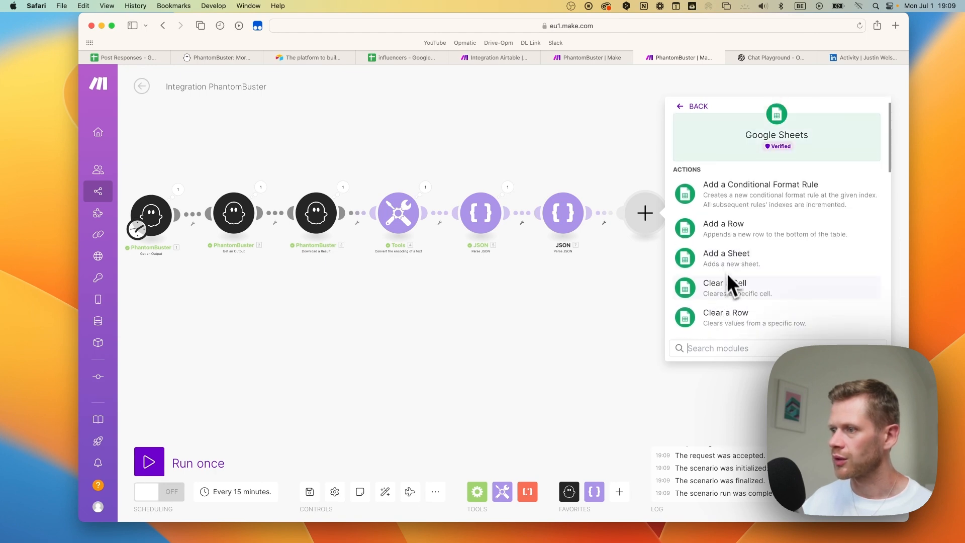
{"action": "scroll", "coordinate": [728, 280], "scroll_direction": "down", "scroll_amount": 10}
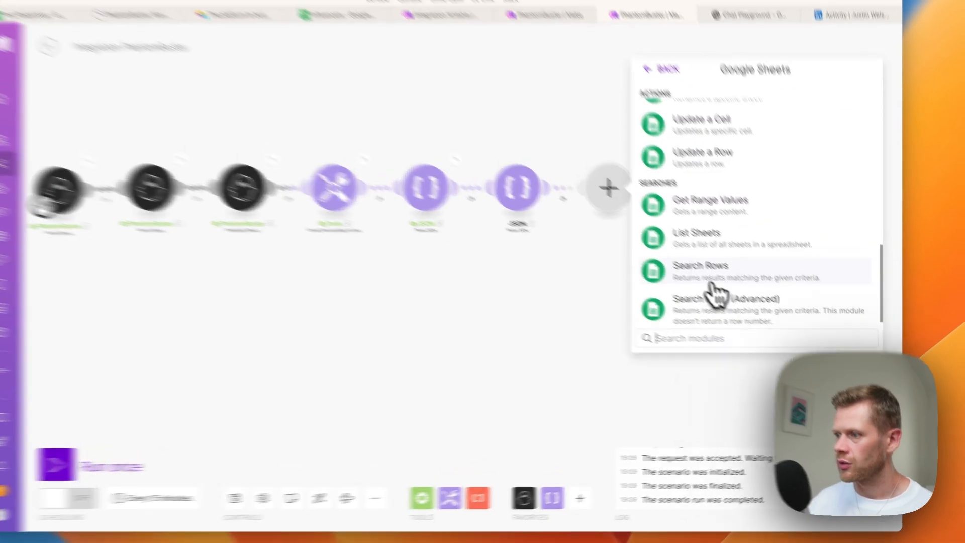
{"action": "left_click", "coordinate": [738, 293]}
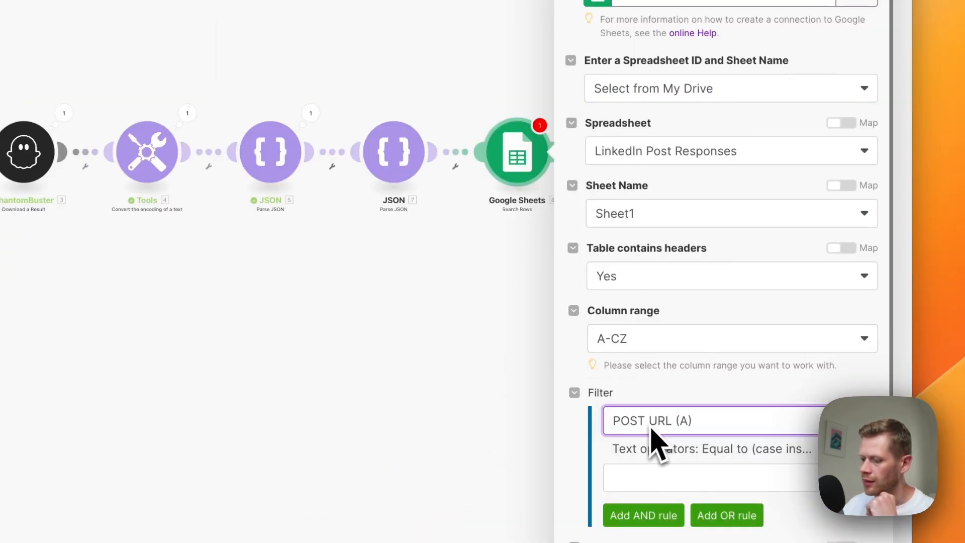
{"action": "left_click", "coordinate": [669, 455]}
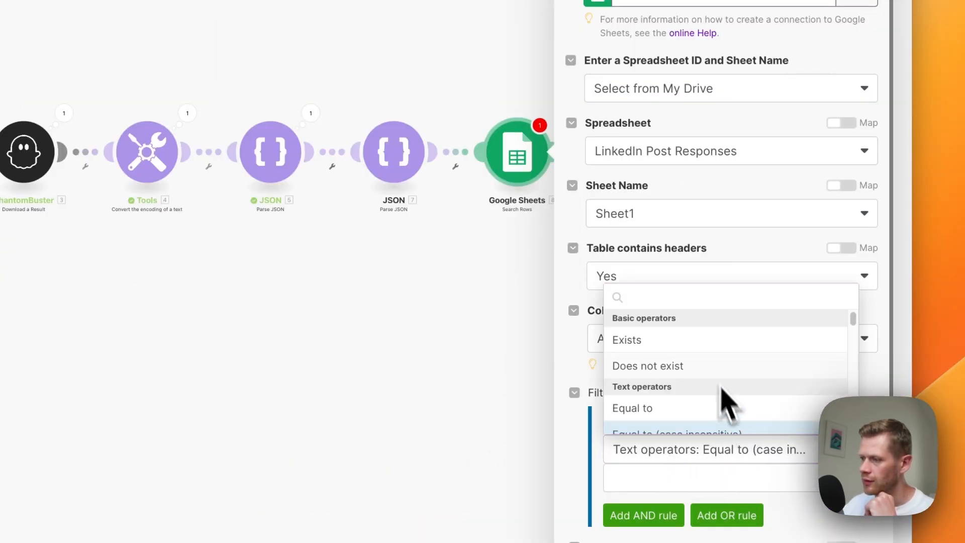
{"action": "left_click", "coordinate": [675, 400]}
{"action": "left_click", "coordinate": [681, 420]}
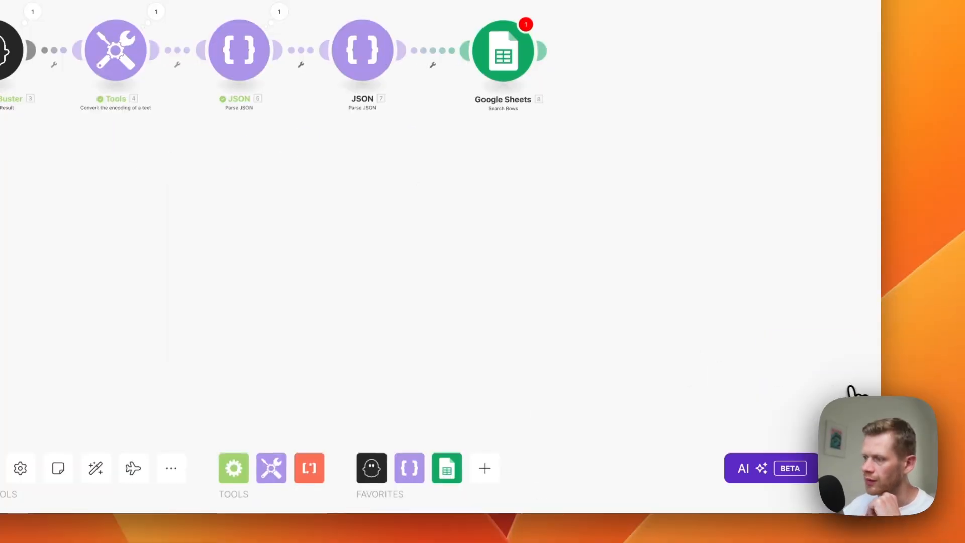
Step: Unlink the Google Sheets module from the last Parse JSON module and run the scenario once, overriding the route warning
{"action": "left_click", "coordinate": [447, 59]}
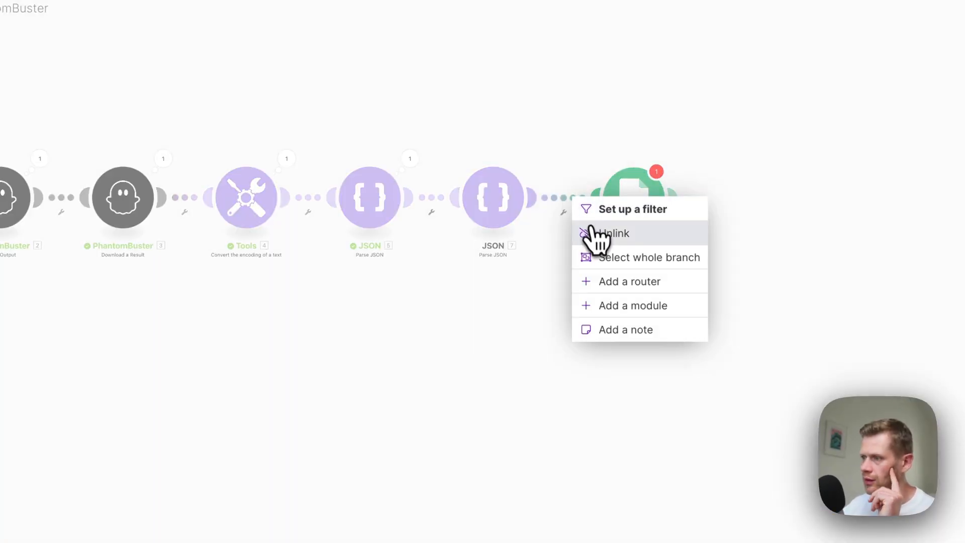
{"action": "left_click", "coordinate": [591, 230]}
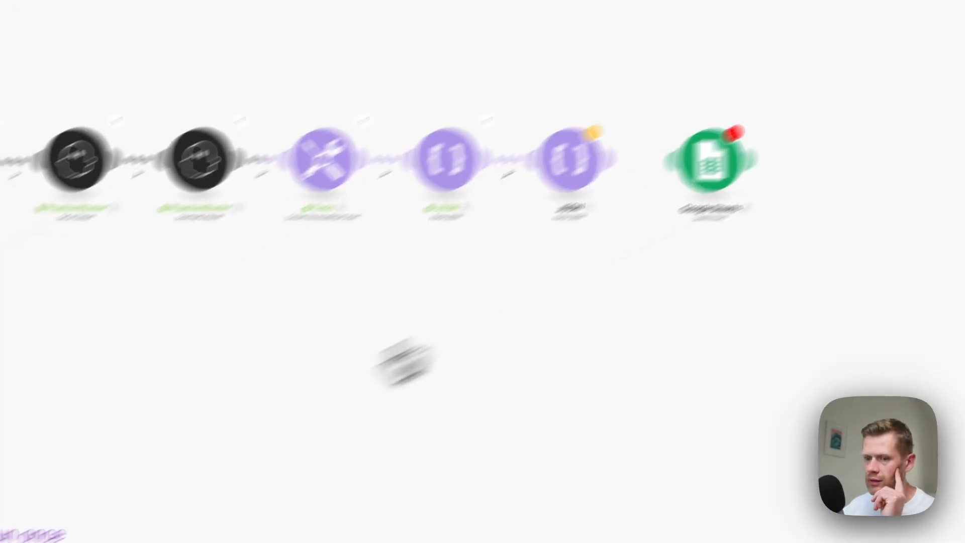
{"action": "left_click", "coordinate": [188, 435]}
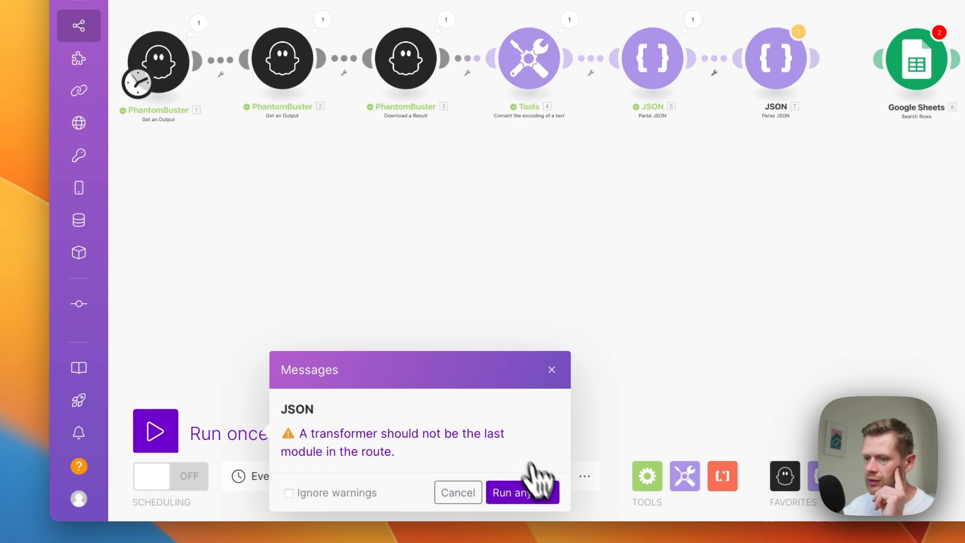
{"action": "left_click", "coordinate": [533, 489]}
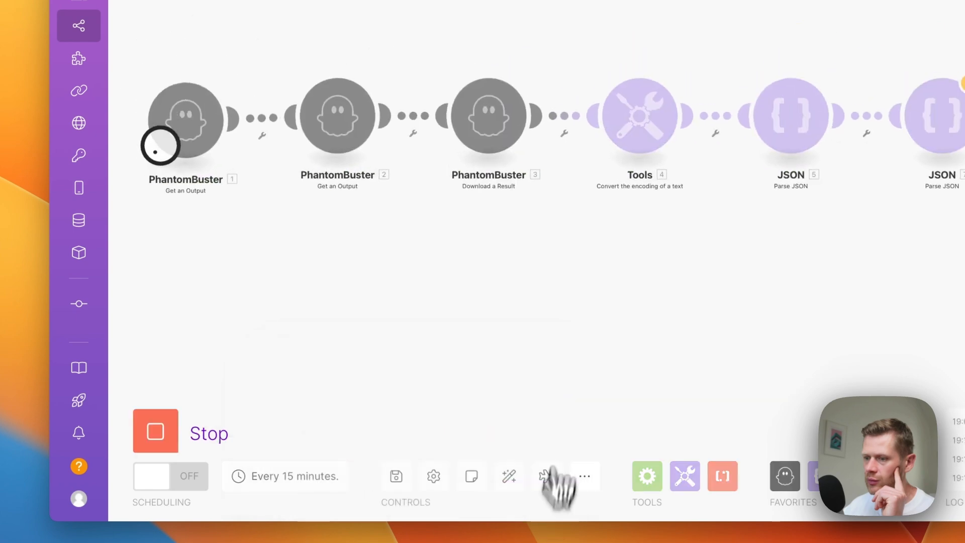
Step: Examine the last Parse JSON module's output bundles and delete the existing Google Sheets Search Rows module
{"action": "left_click", "coordinate": [695, 226]}
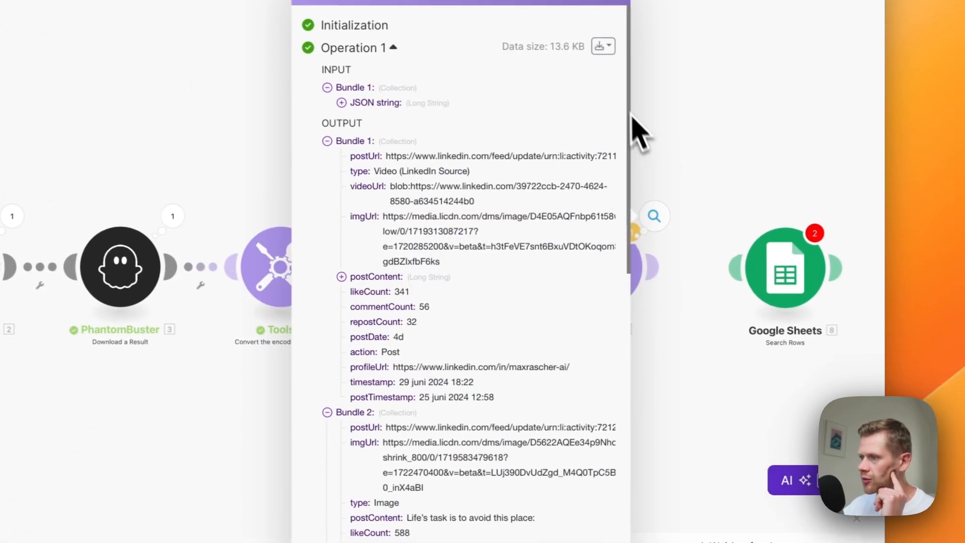
{"action": "left_click", "coordinate": [731, 109]}
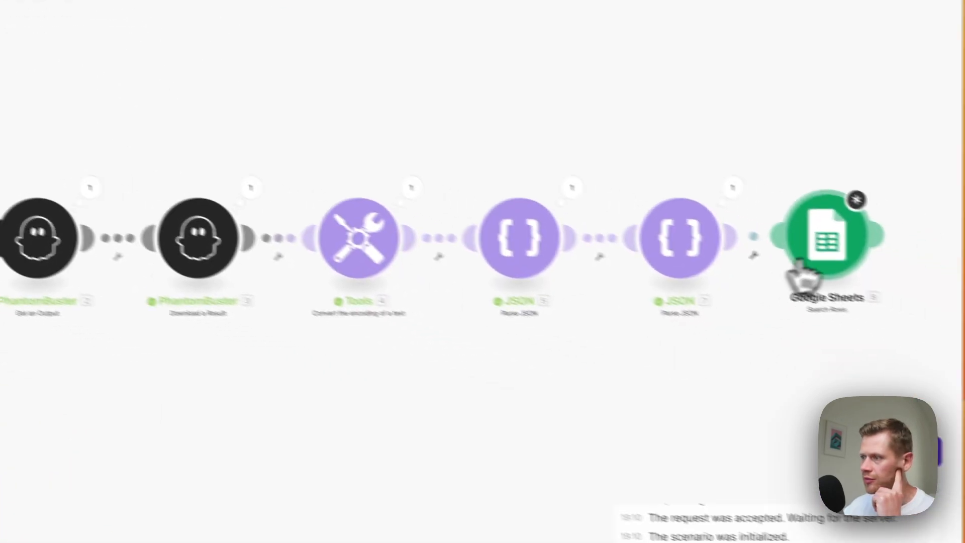
{"action": "right_click", "coordinate": [824, 248]}
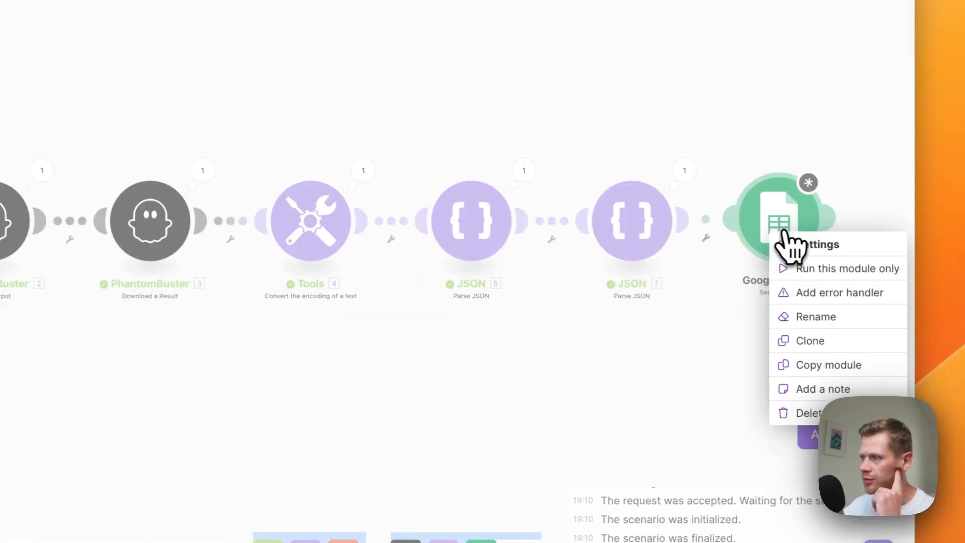
{"action": "left_click", "coordinate": [810, 412]}
Step: Add a new Google Sheets Search Rows module after the last Parse JSON module
{"action": "left_click", "coordinate": [729, 237]}
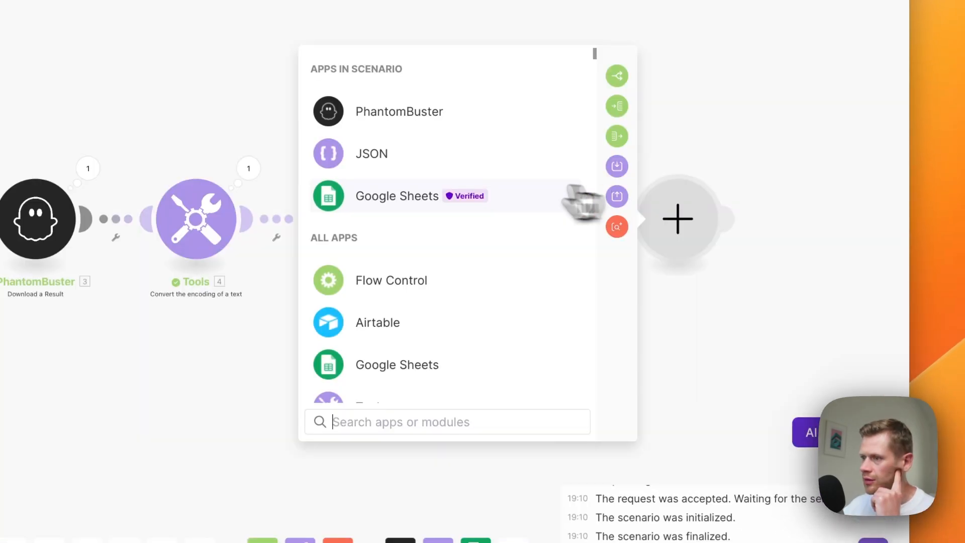
{"action": "left_click", "coordinate": [469, 194]}
{"action": "scroll", "coordinate": [385, 242], "scroll_direction": "down", "scroll_amount": 15}
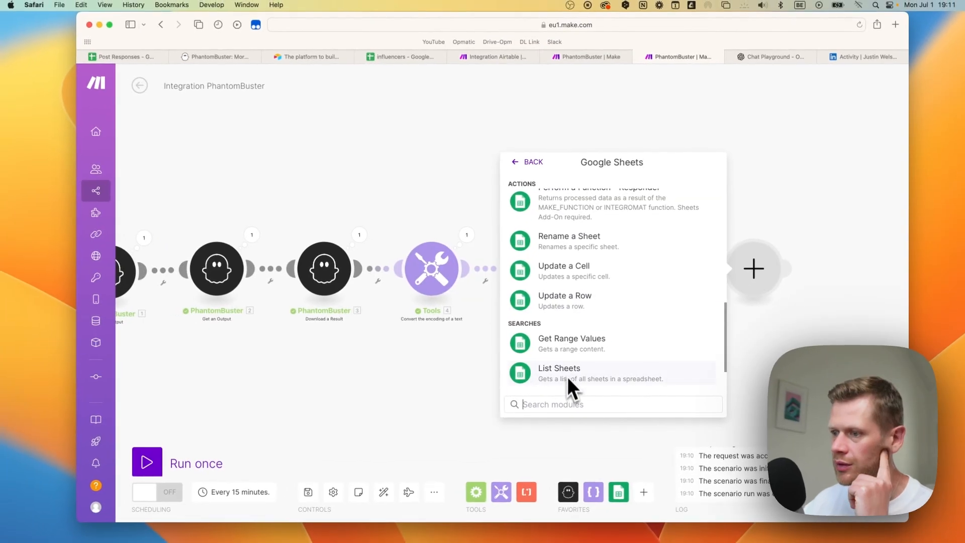
{"action": "scroll", "coordinate": [568, 380], "scroll_direction": "down", "scroll_amount": 3}
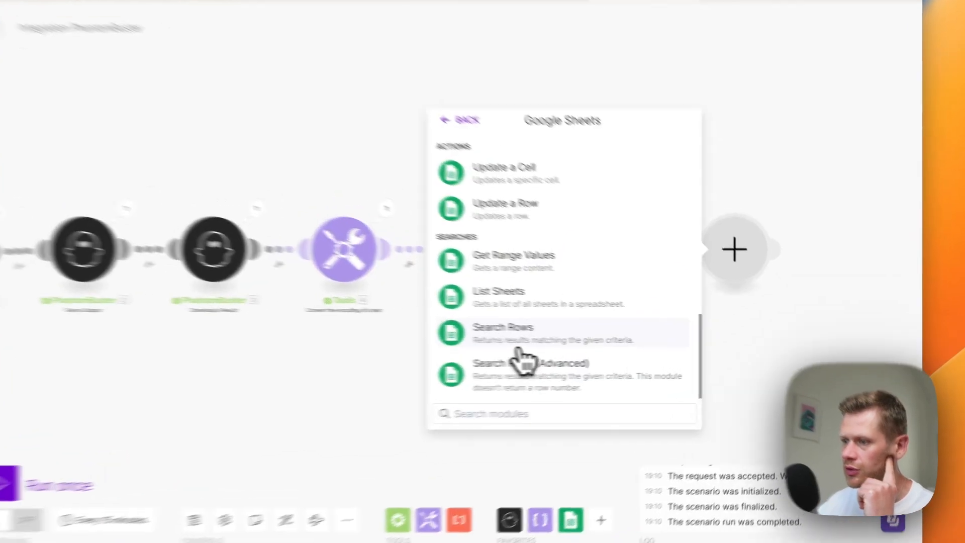
{"action": "left_click", "coordinate": [572, 354]}
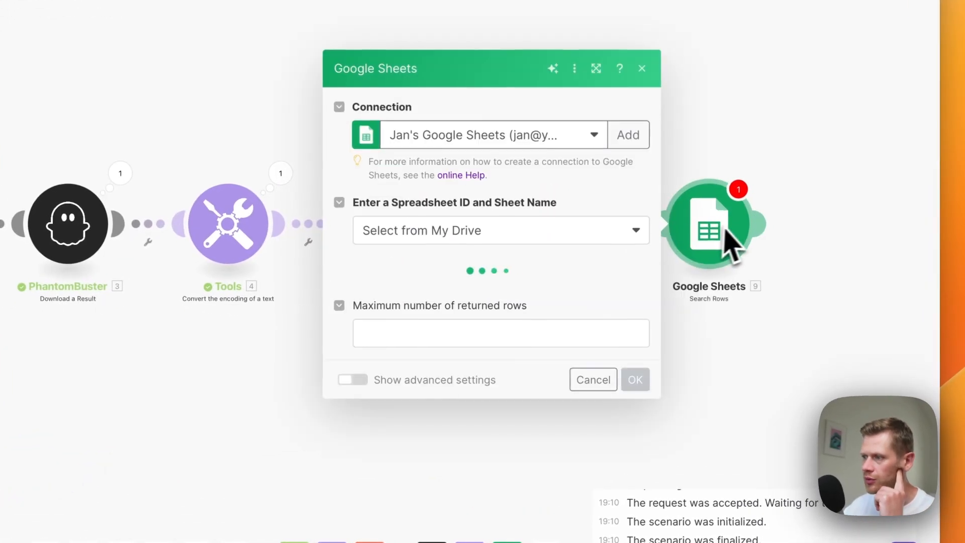
Step: Set Search Rows to the Opmatic Google Sheets connection, the LinkedIn Post Responses spreadsheet and Sheet1
{"action": "left_click", "coordinate": [485, 126]}
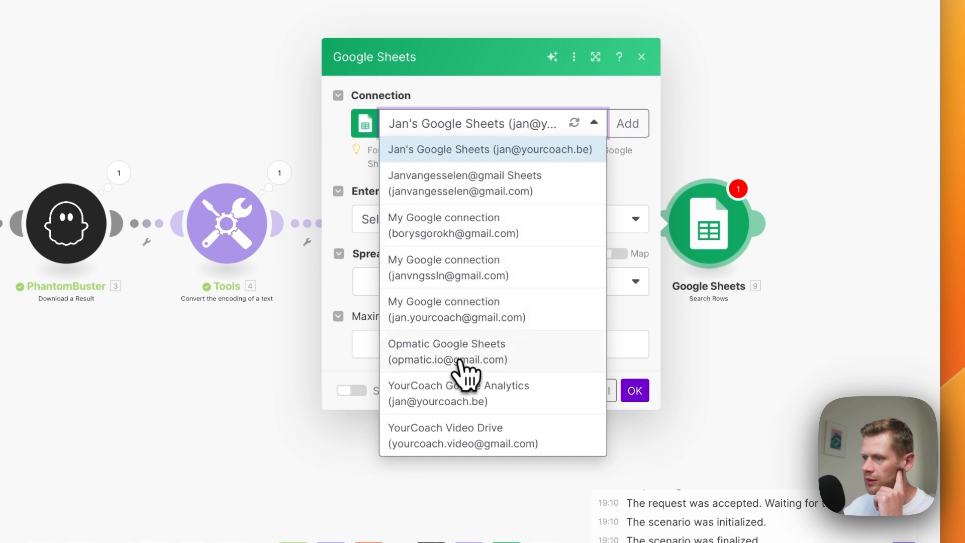
{"action": "left_click", "coordinate": [462, 369]}
{"action": "left_click", "coordinate": [422, 364]}
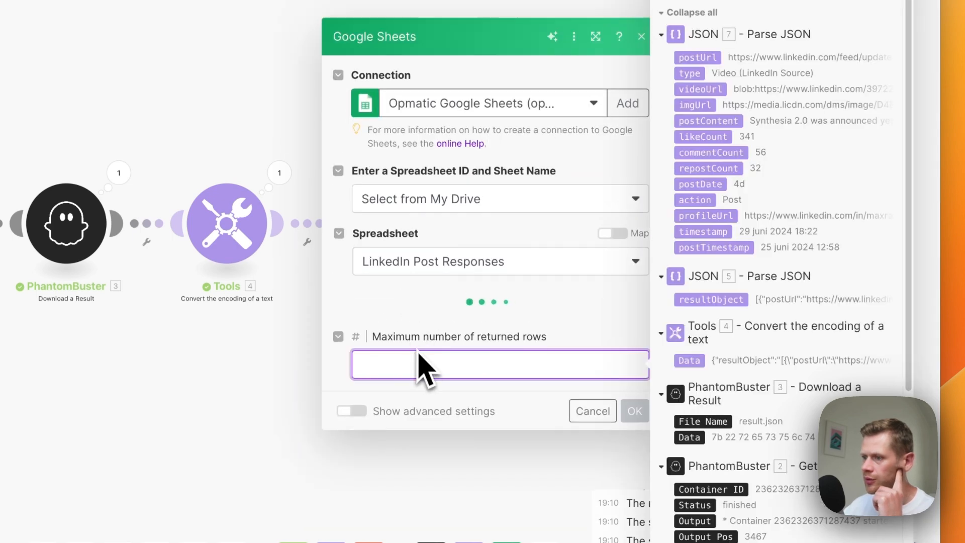
{"action": "left_click", "coordinate": [501, 310]}
Step: Filter Search Rows for POST URL (A) equal to postUrl from the last Parse JSON module, and save the module
{"action": "left_click", "coordinate": [475, 425]}
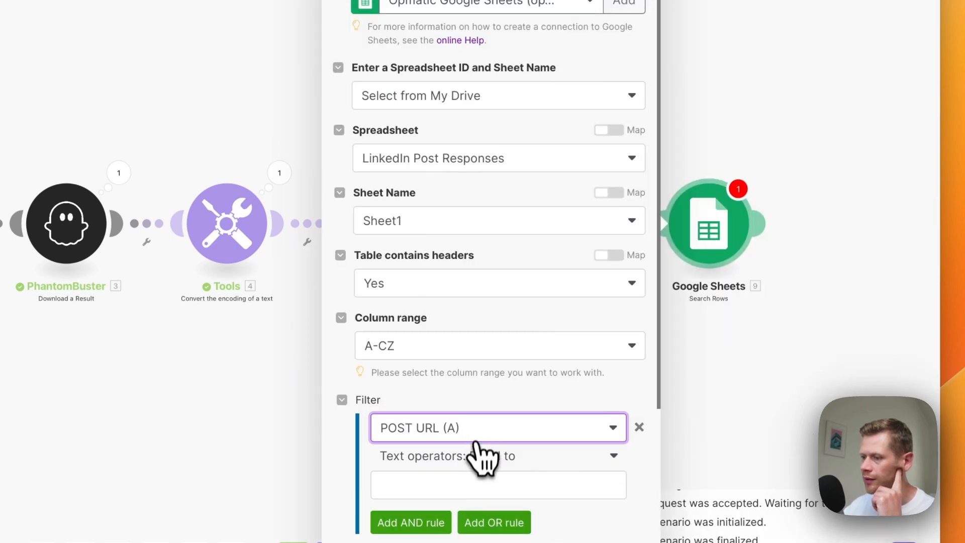
{"action": "left_click", "coordinate": [480, 483]}
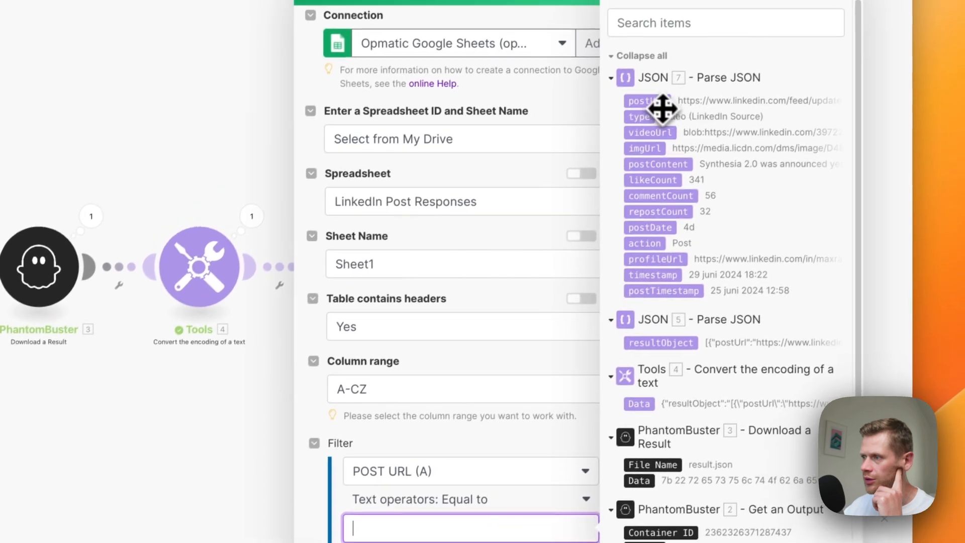
{"action": "left_click_drag", "start_coordinate": [645, 106], "coordinate": [468, 531]}
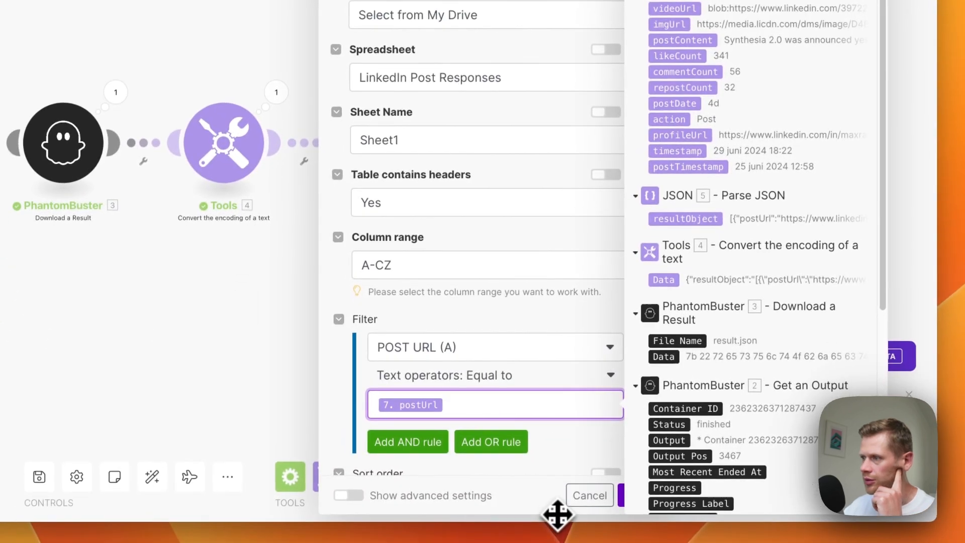
{"action": "left_click", "coordinate": [556, 518]}
{"action": "scroll", "coordinate": [398, 286], "scroll_direction": "down", "scroll_amount": 2}
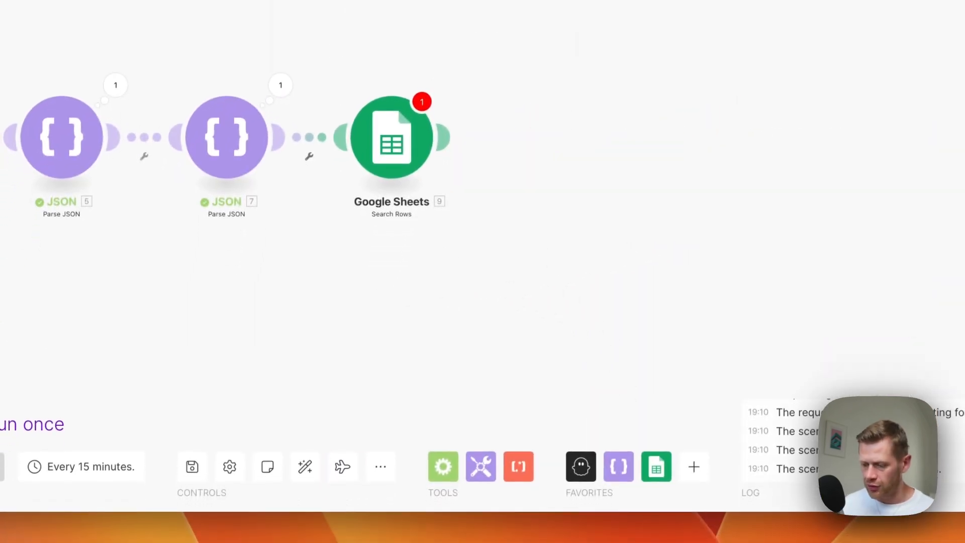
{"action": "left_click_drag", "start_coordinate": [476, 109], "coordinate": [578, 100]}
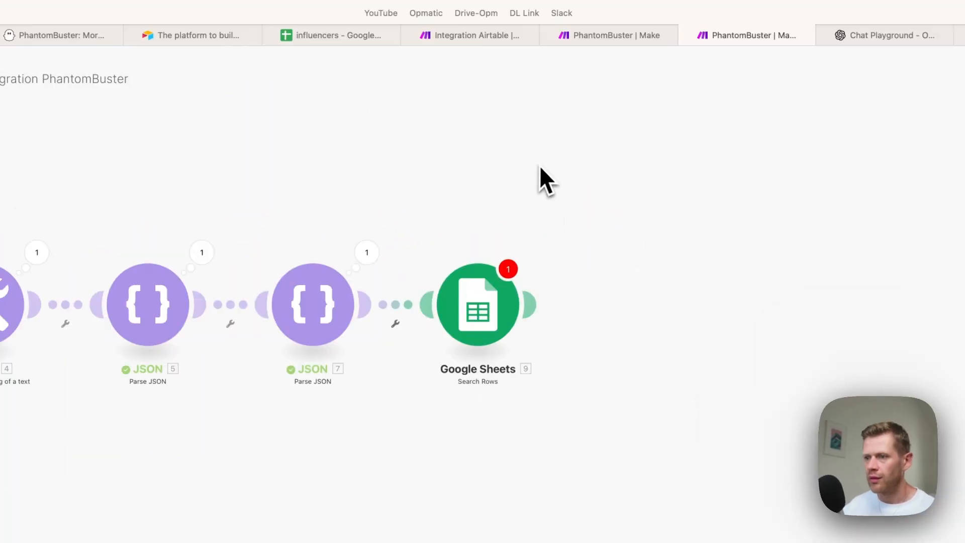
{"action": "left_click_drag", "start_coordinate": [539, 165], "coordinate": [551, 230]}
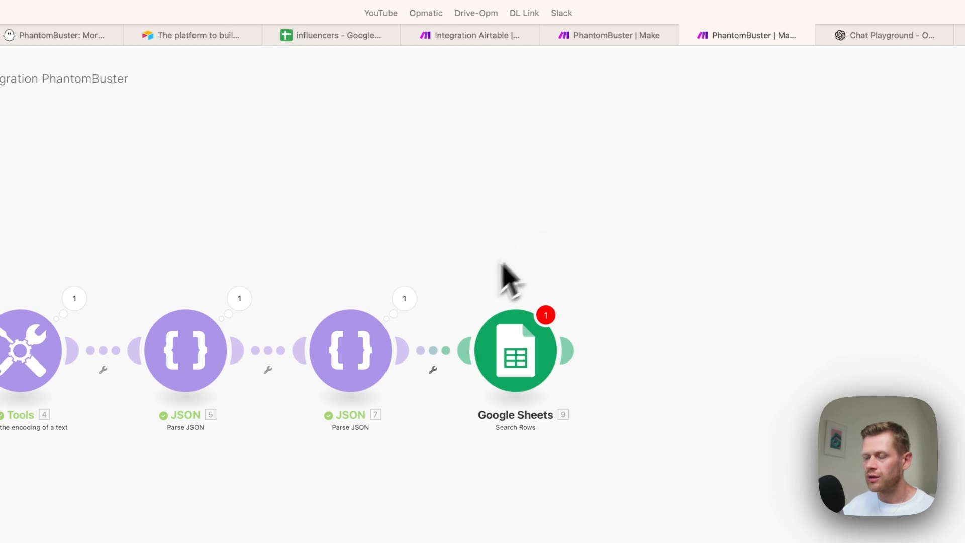
{"action": "scroll", "coordinate": [478, 289], "scroll_direction": "right", "scroll_amount": 4}
{"action": "scroll", "coordinate": [478, 290], "scroll_direction": "down", "scroll_amount": 3}
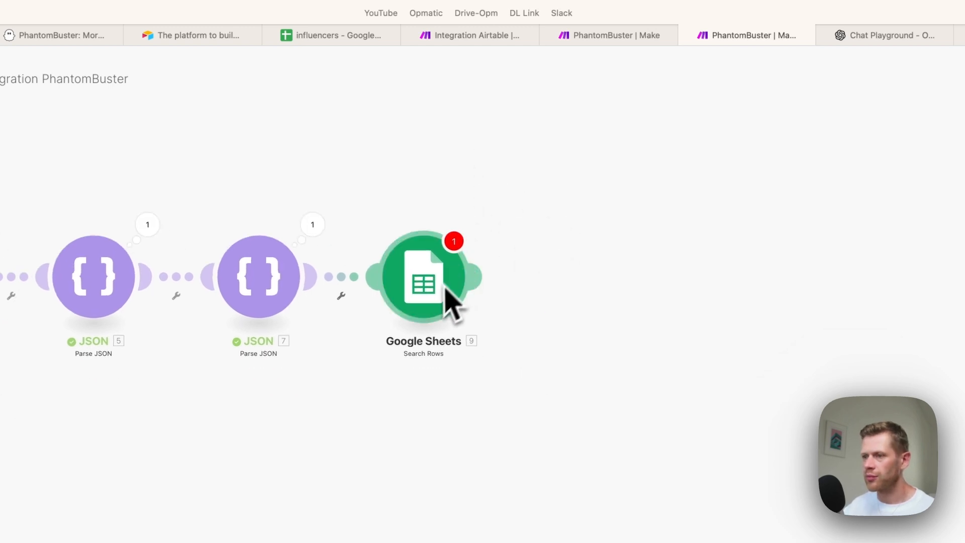
{"action": "scroll", "coordinate": [444, 287], "scroll_direction": "left", "scroll_amount": 6}
{"action": "scroll", "coordinate": [444, 287], "scroll_direction": "up", "scroll_amount": 2}
{"action": "scroll", "coordinate": [458, 153], "scroll_direction": "right", "scroll_amount": 1}
{"action": "scroll", "coordinate": [459, 154], "scroll_direction": "down", "scroll_amount": 1}
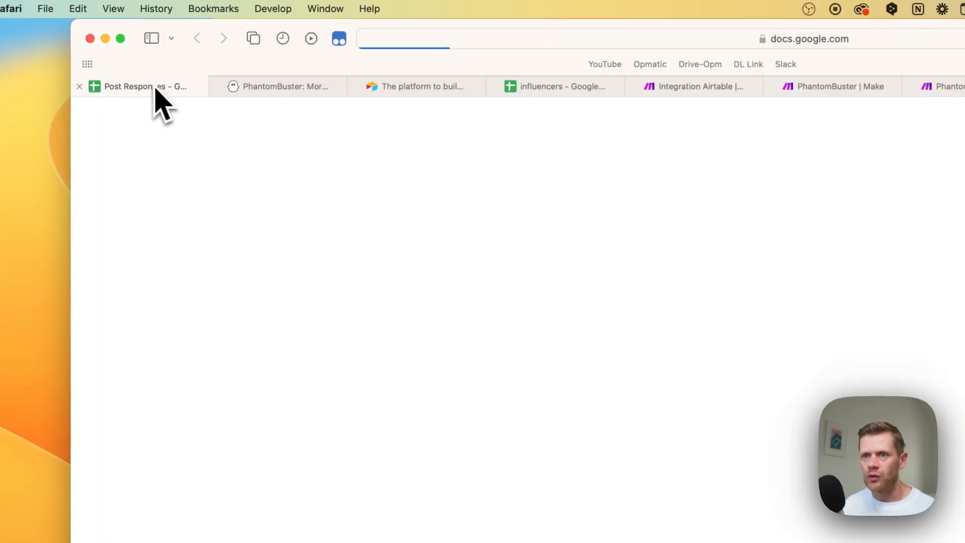
Step: Move the Post Responses spreadsheet's browser tab beside the current scenario's tab and return to that scenario
{"action": "left_click_drag", "start_coordinate": [151, 86], "coordinate": [808, 92]}
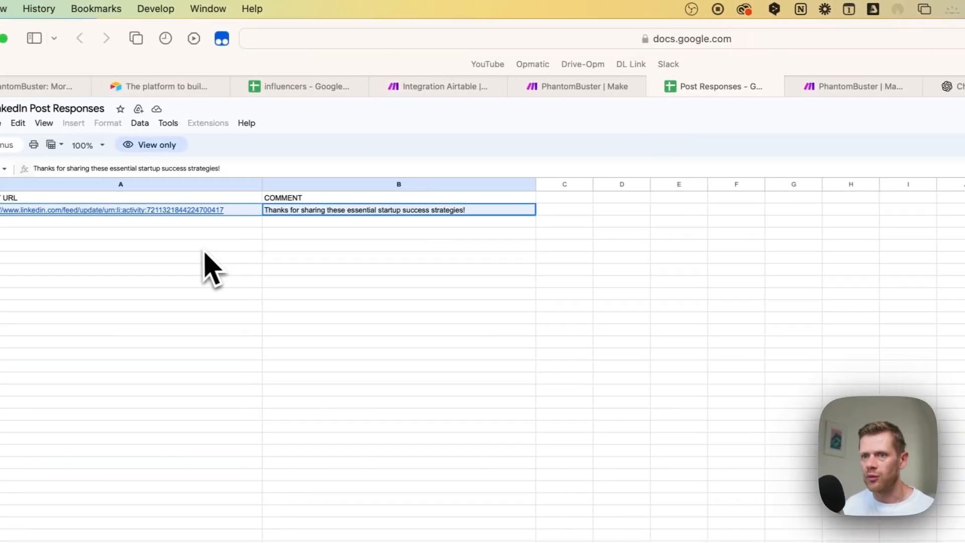
{"action": "left_click", "coordinate": [593, 88]}
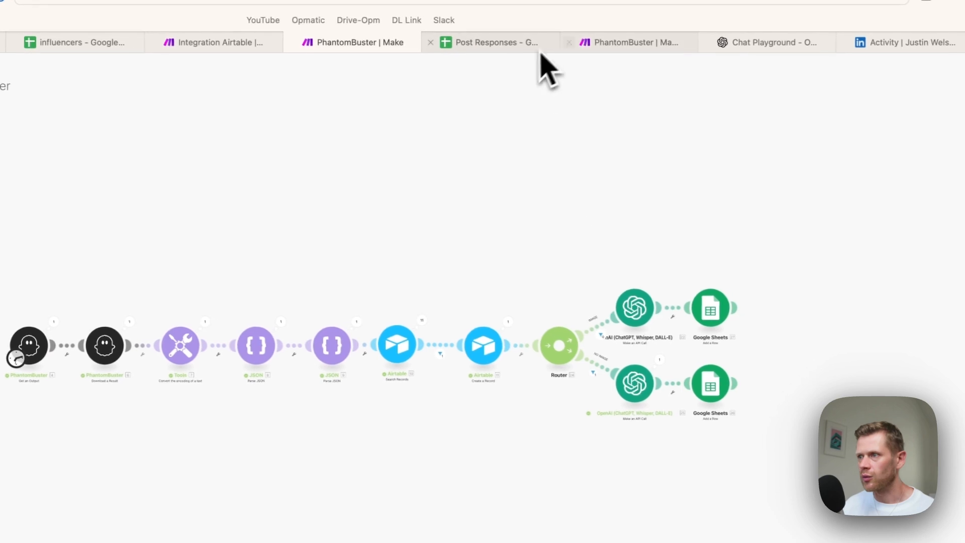
{"action": "left_click", "coordinate": [638, 48]}
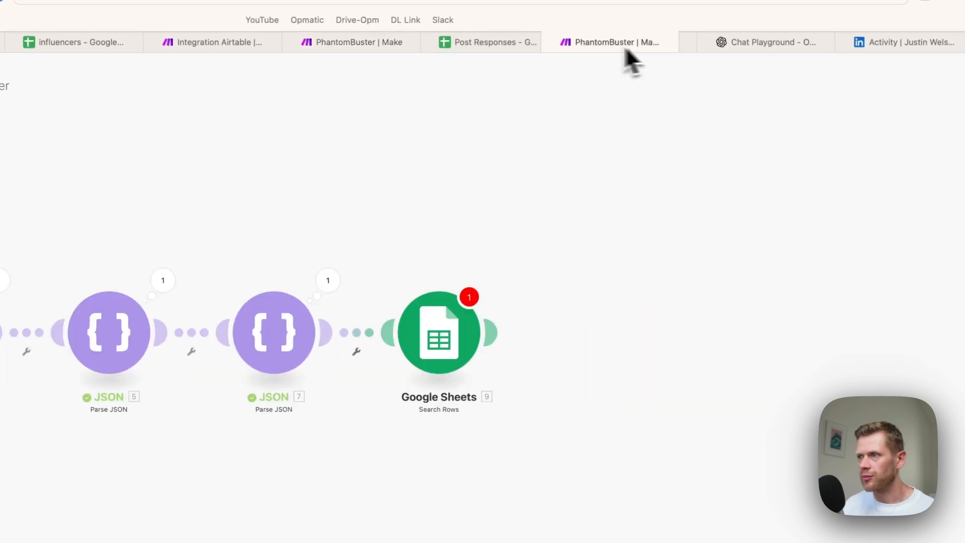
Step: Add a Router with two routes after the Google Sheets Search Rows module
{"action": "left_click", "coordinate": [499, 330]}
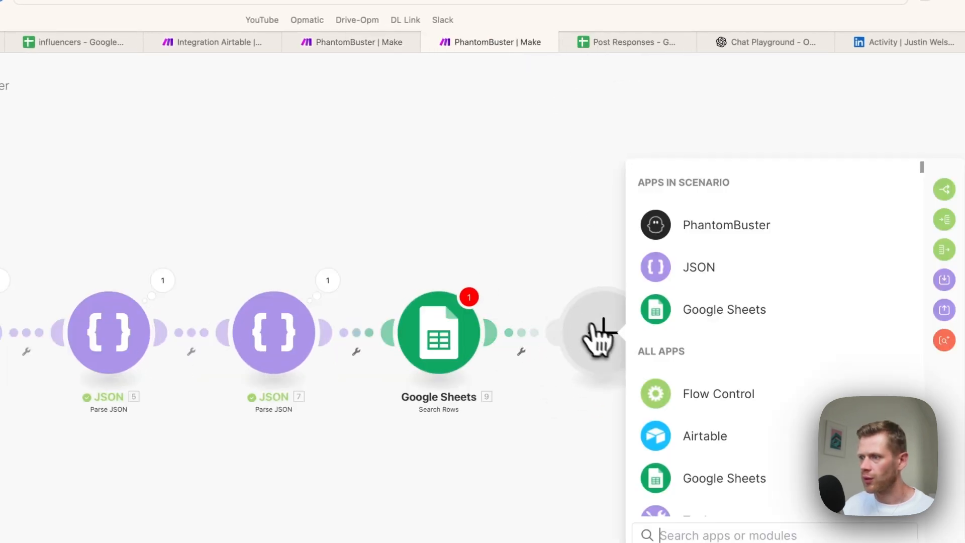
{"action": "left_click", "coordinate": [522, 351]}
{"action": "left_click", "coordinate": [556, 415]}
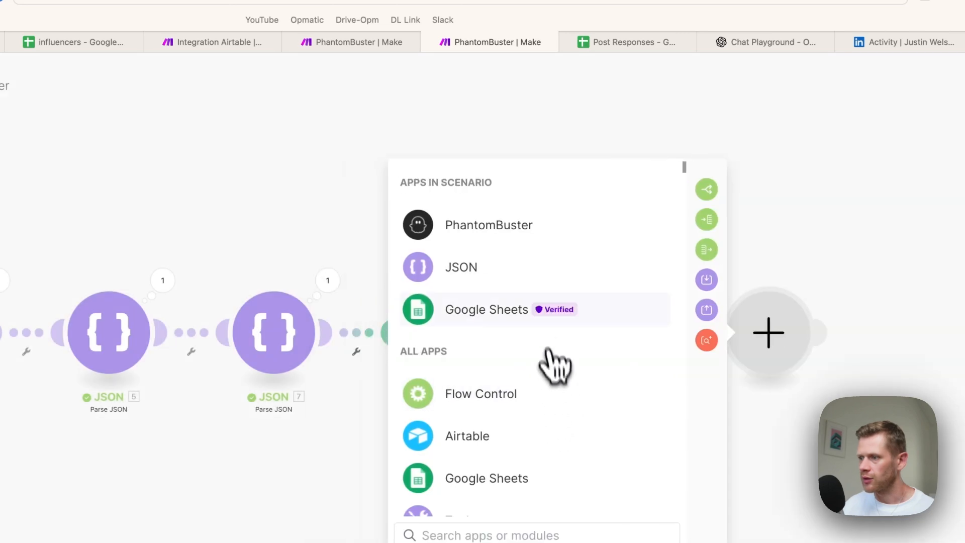
{"action": "left_click", "coordinate": [804, 75]}
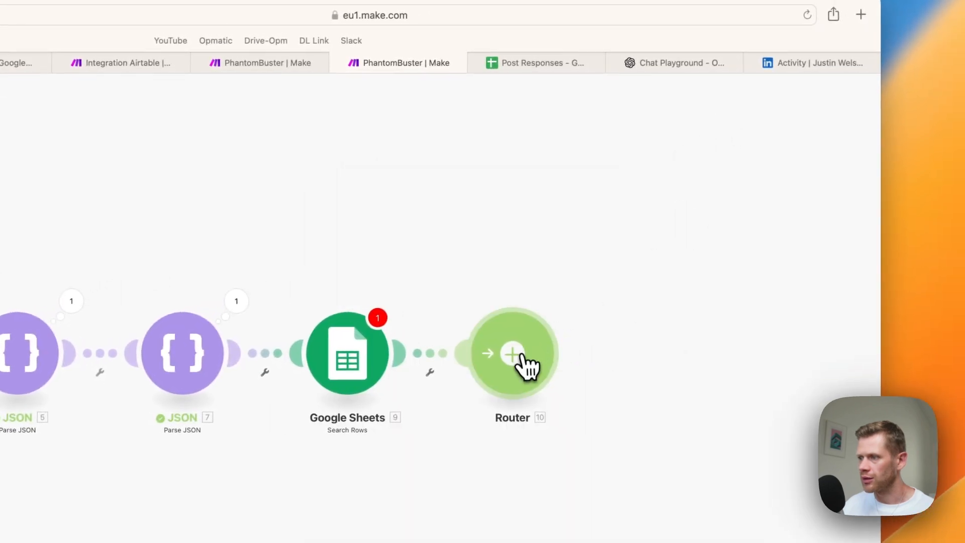
{"action": "left_click", "coordinate": [609, 336]}
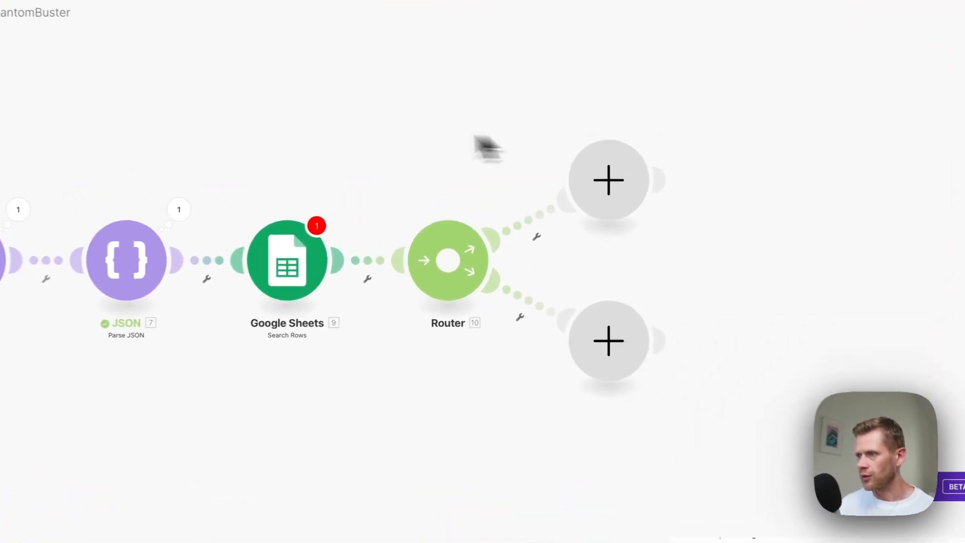
Step: Add the Google Sheets Delete a Row module to the router's upper route
{"action": "left_click", "coordinate": [385, 180]}
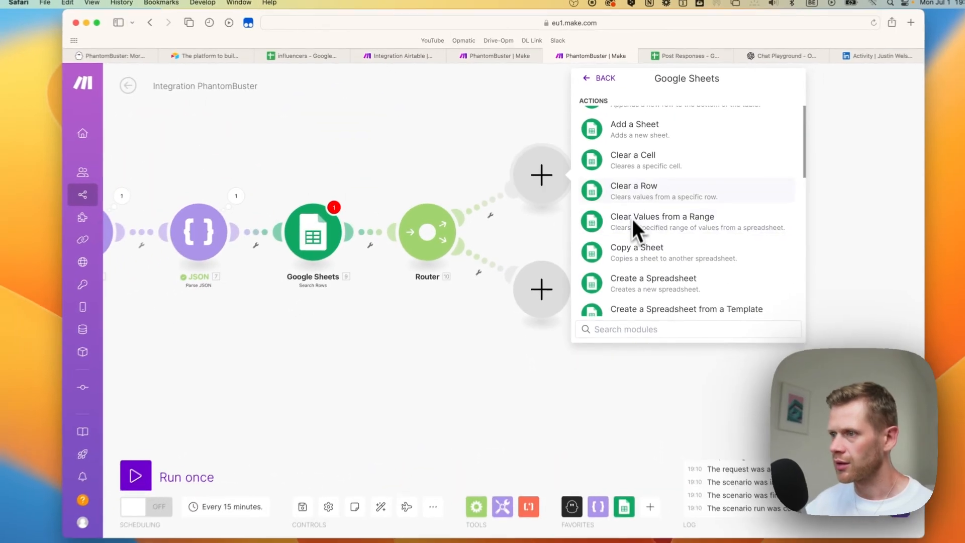
{"action": "scroll", "coordinate": [662, 280], "scroll_direction": "down", "scroll_amount": 5}
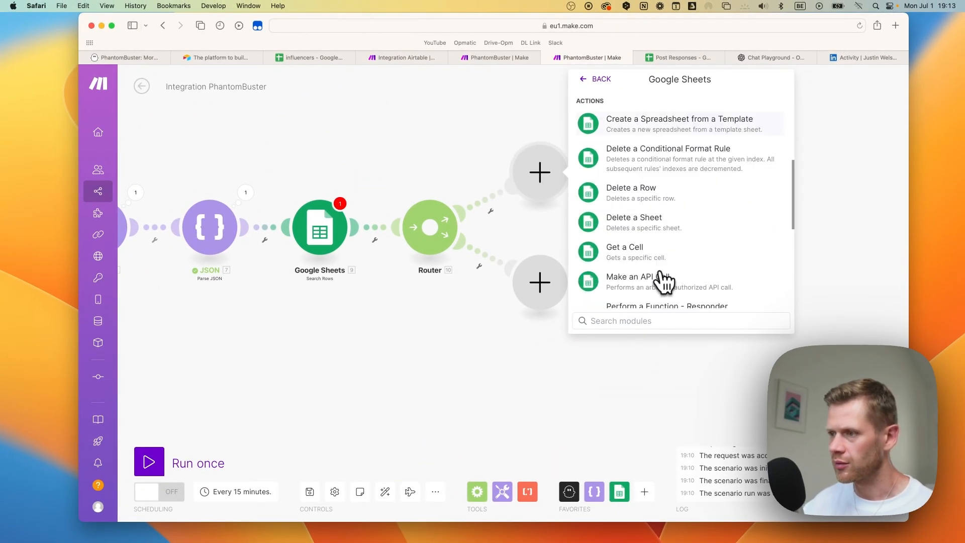
{"action": "left_click", "coordinate": [658, 191]}
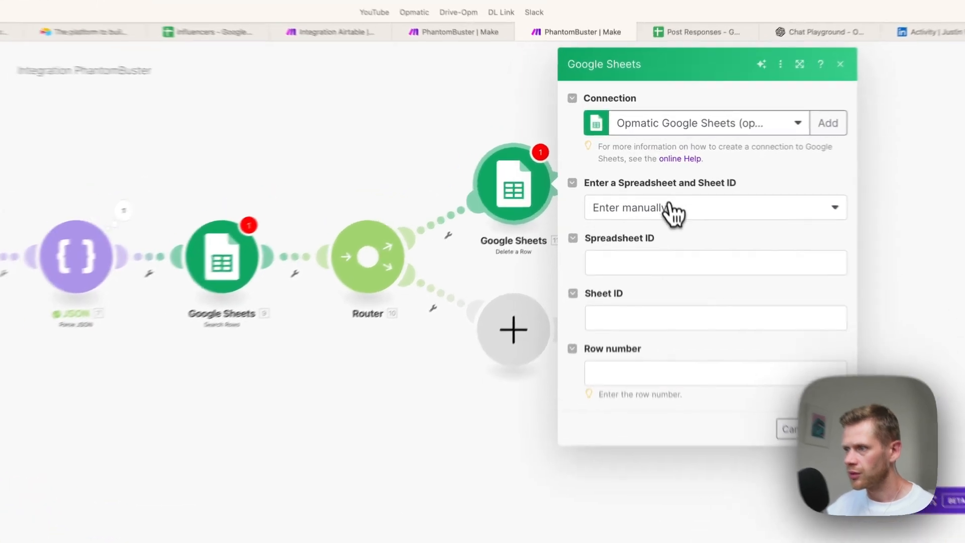
Step: Map Spreadsheet ID, Sheet and Row number from Search Rows into the Delete a Row module's matching fields, and save the module
{"action": "left_click", "coordinate": [664, 191]}
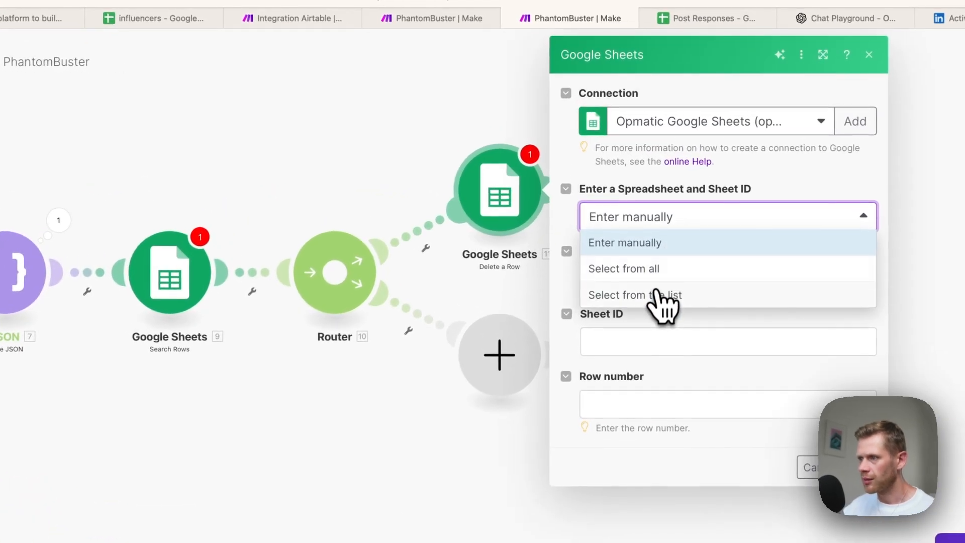
{"action": "left_click", "coordinate": [647, 245]}
{"action": "left_click", "coordinate": [651, 278]}
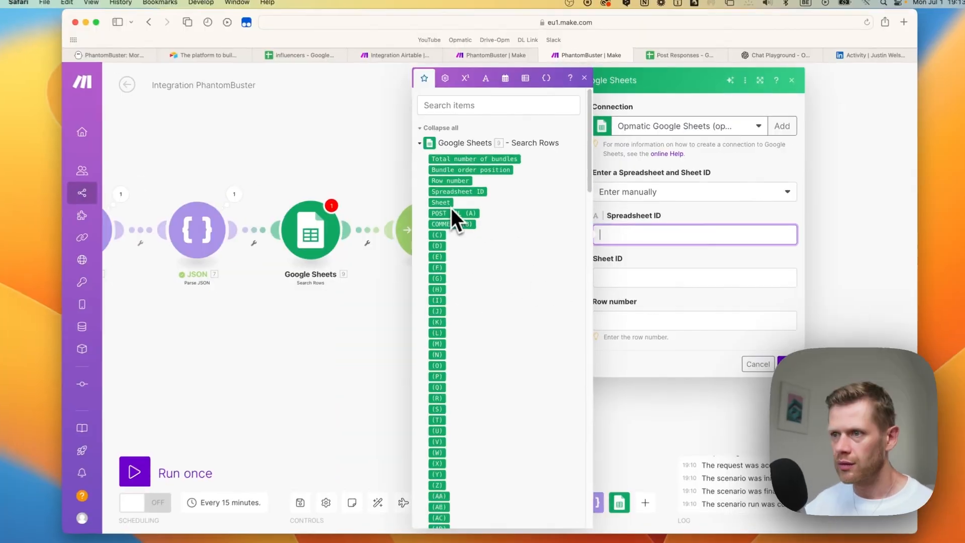
{"action": "scroll", "coordinate": [371, 246], "scroll_direction": "down", "scroll_amount": 5}
{"action": "scroll", "coordinate": [456, 208], "scroll_direction": "up", "scroll_amount": 15}
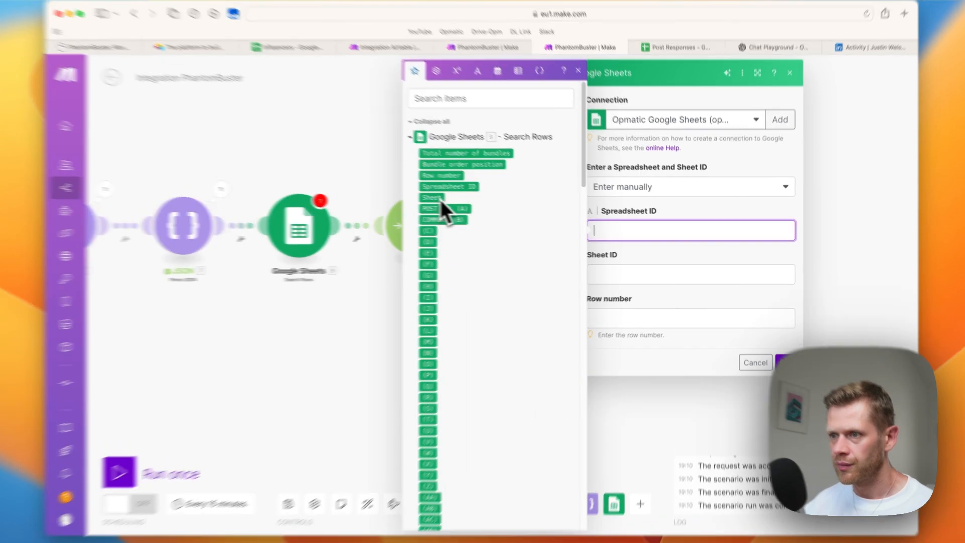
{"action": "left_click", "coordinate": [445, 187]}
{"action": "left_click", "coordinate": [628, 275]}
{"action": "left_click", "coordinate": [433, 198]}
{"action": "left_click", "coordinate": [628, 318]}
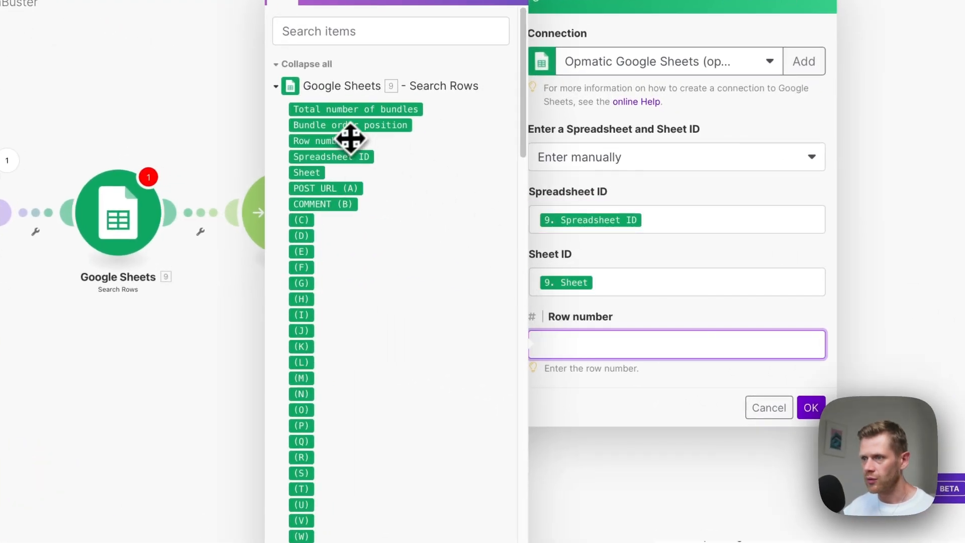
{"action": "left_click", "coordinate": [811, 408]}
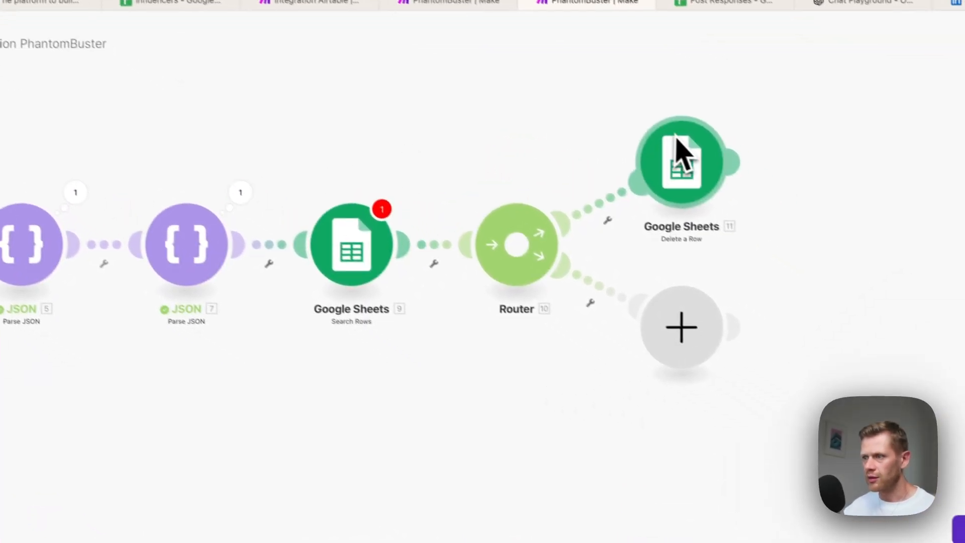
Step: Add the PhantomBuster Launch a Phantom module to the router's empty lower route and choose Untitled LinkedIn Auto Commenter as its phantom
{"action": "left_click", "coordinate": [430, 324]}
{"action": "left_click", "coordinate": [590, 225]}
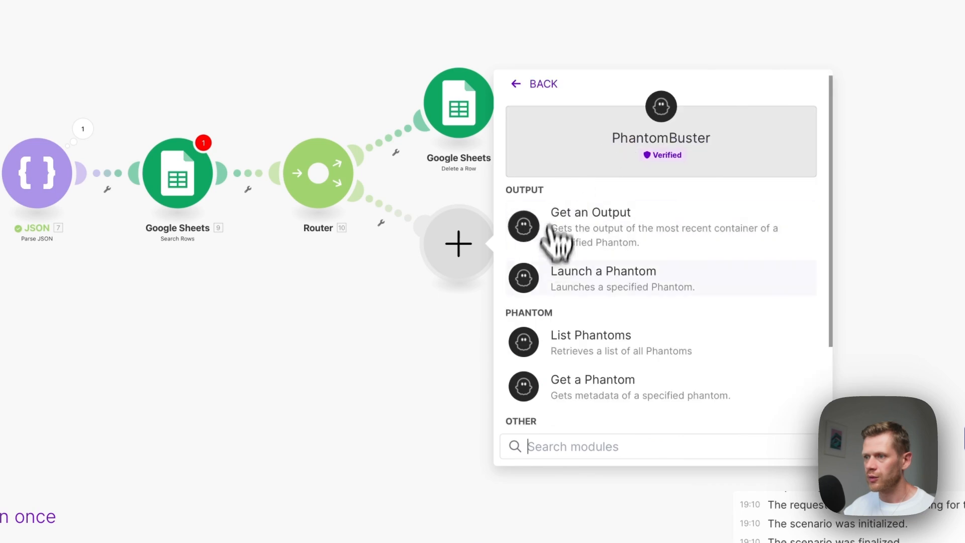
{"action": "left_click", "coordinate": [593, 281]}
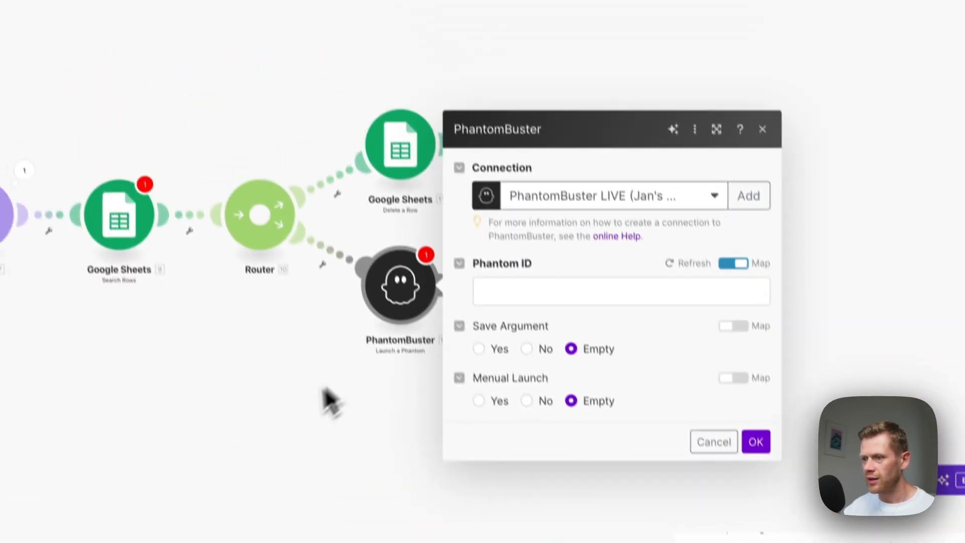
{"action": "left_click", "coordinate": [253, 280]}
{"action": "left_click", "coordinate": [410, 318]}
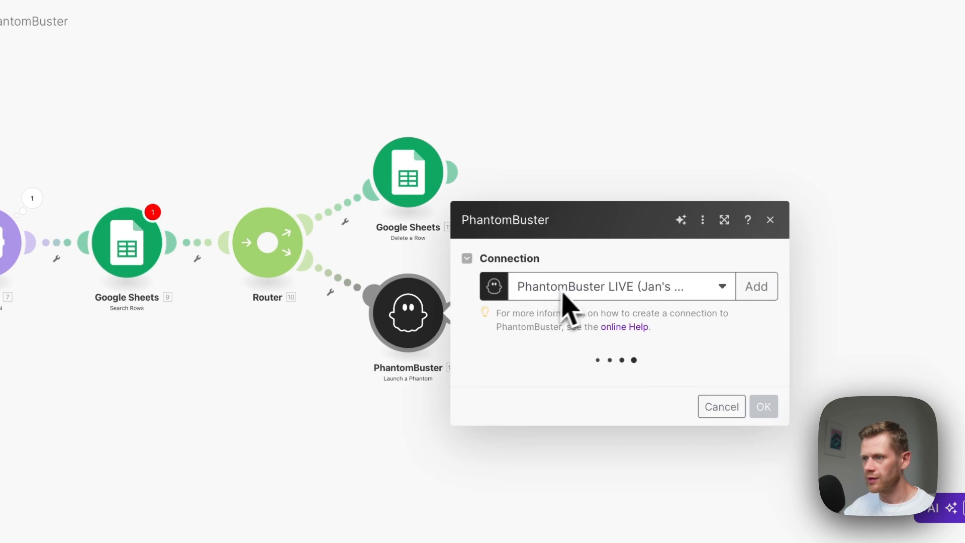
{"action": "left_click", "coordinate": [603, 318]}
{"action": "left_click", "coordinate": [598, 372]}
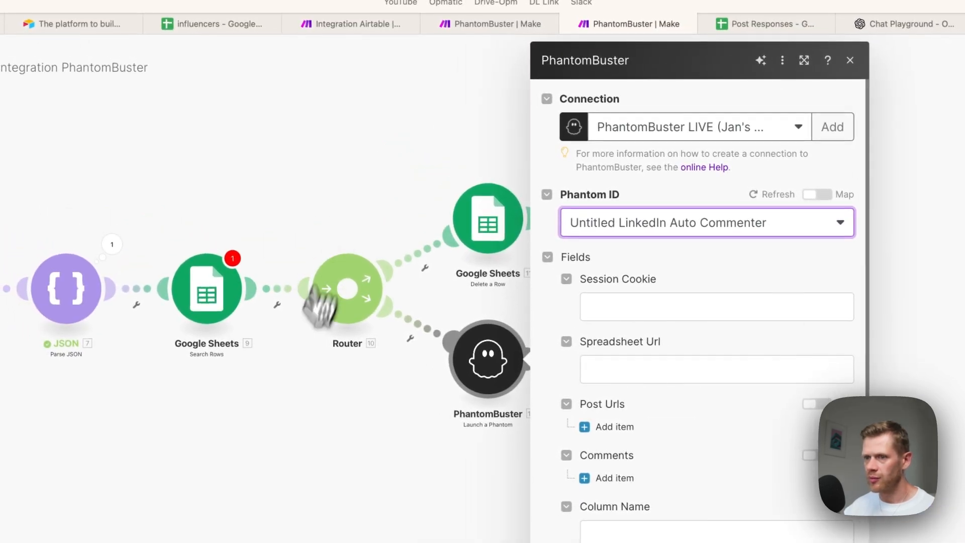
Step: Switch to PhantomBuster, close the LinkedIn Influencer Activity Extractor setup without saving, and return to the dashboard
{"action": "key", "text": "super+Tab"}
{"action": "left_click", "coordinate": [696, 291]}
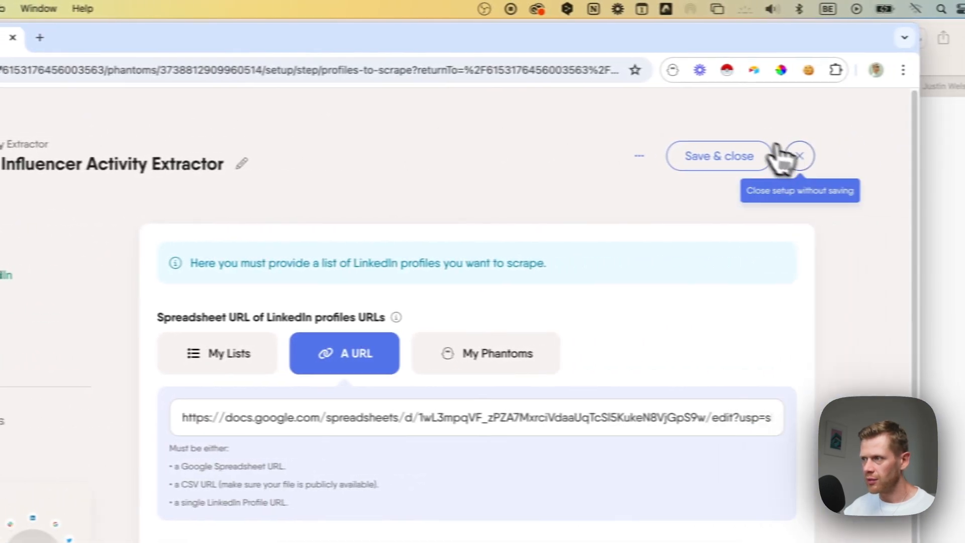
{"action": "left_click", "coordinate": [794, 155]}
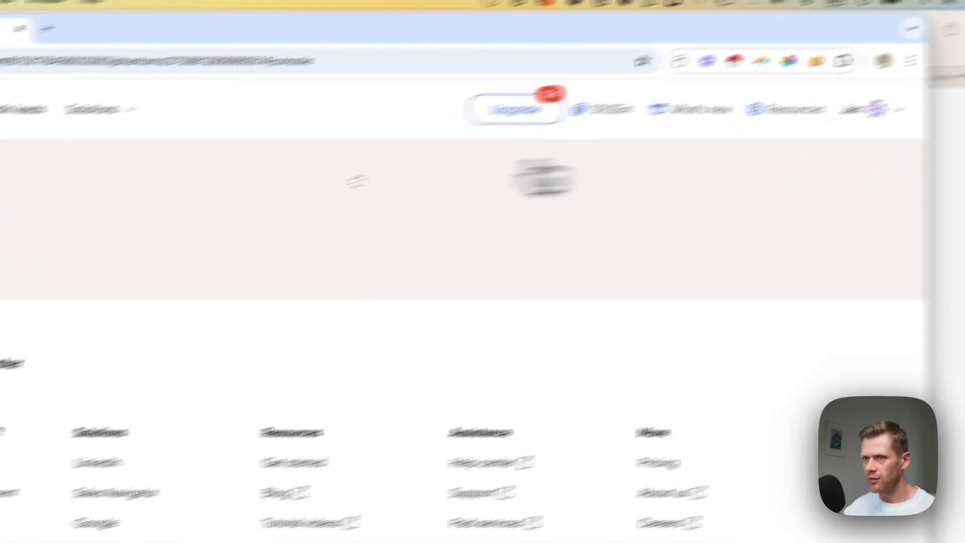
{"action": "scroll", "coordinate": [369, 308], "scroll_direction": "down", "scroll_amount": 10}
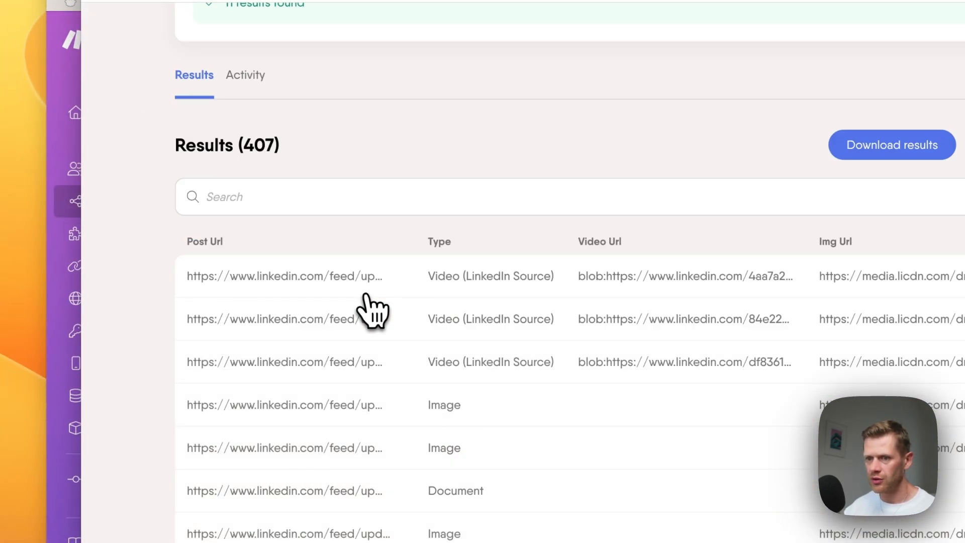
{"action": "scroll", "coordinate": [365, 294], "scroll_direction": "up", "scroll_amount": 7}
{"action": "left_click", "coordinate": [197, 75]}
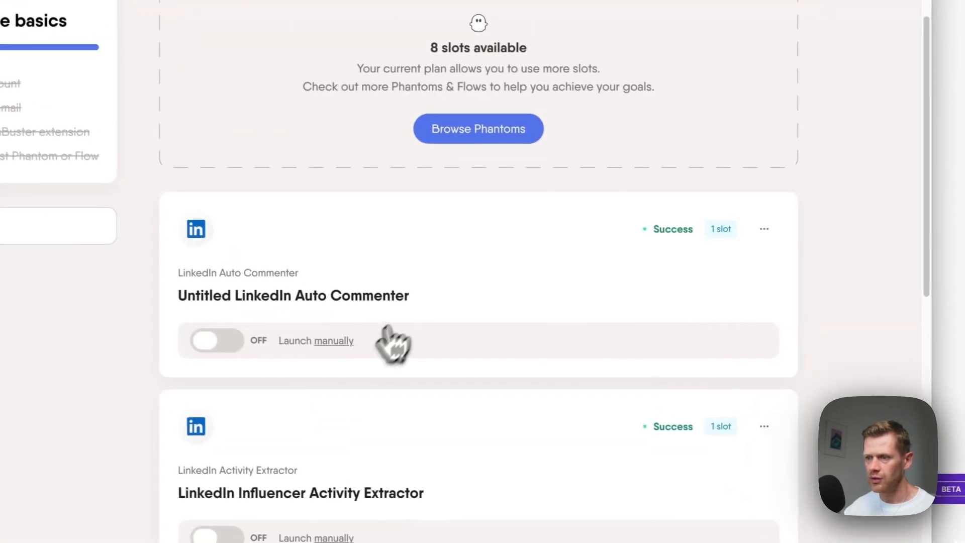
Step: Open the setup of Untitled LinkedIn Auto Commenter at the Posts to comment on step
{"action": "left_click", "coordinate": [392, 344]}
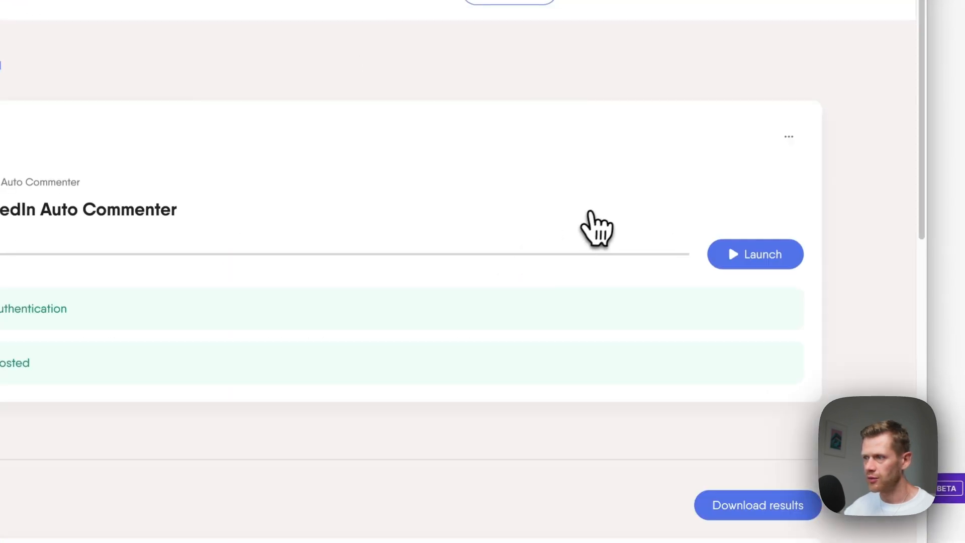
{"action": "left_click", "coordinate": [786, 146]}
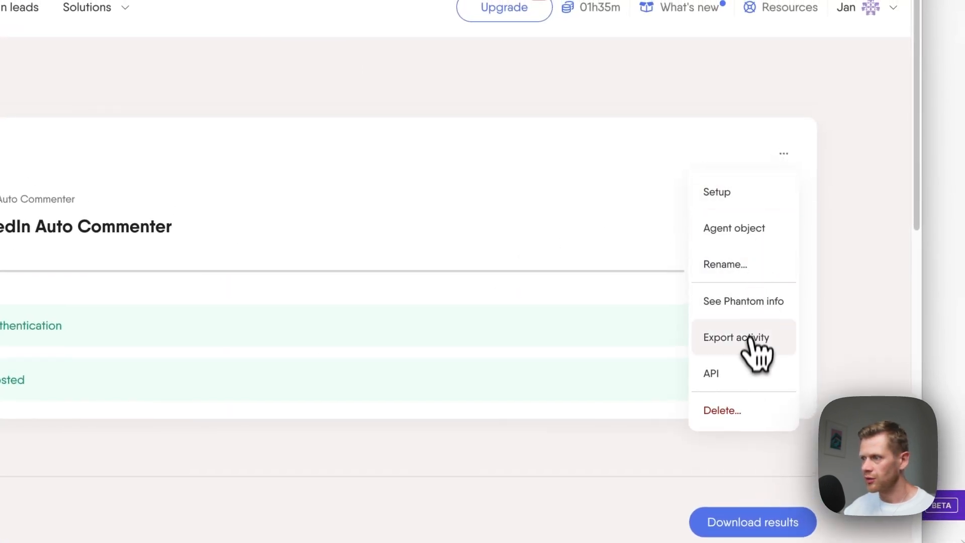
{"action": "left_click", "coordinate": [717, 192]}
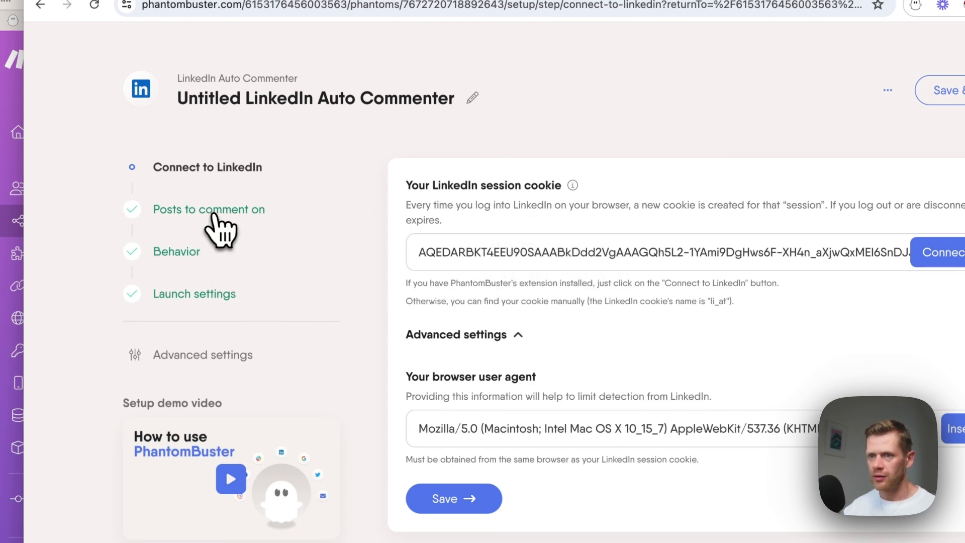
{"action": "left_click", "coordinate": [213, 211]}
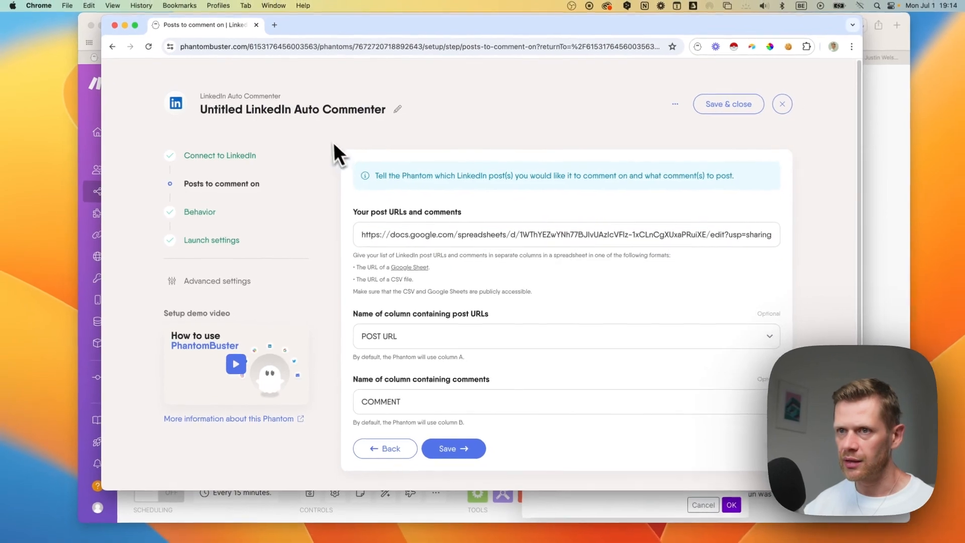
Step: Check the column headers in the Post Responses spreadsheet, and return to the Auto Commenter setup in PhantomBuster
{"action": "key", "text": "super+Tab"}
{"action": "left_click", "coordinate": [637, 57]}
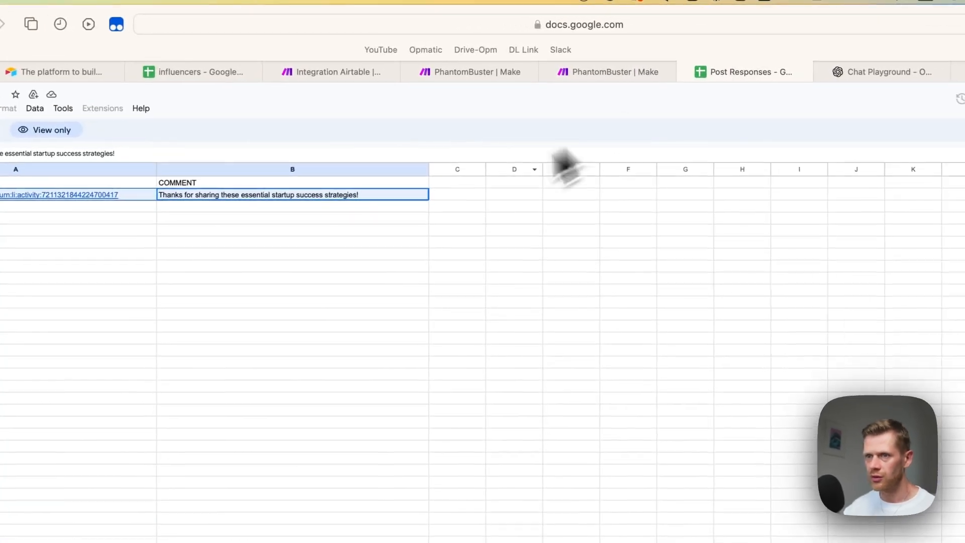
{"action": "key", "text": "super+Tab"}
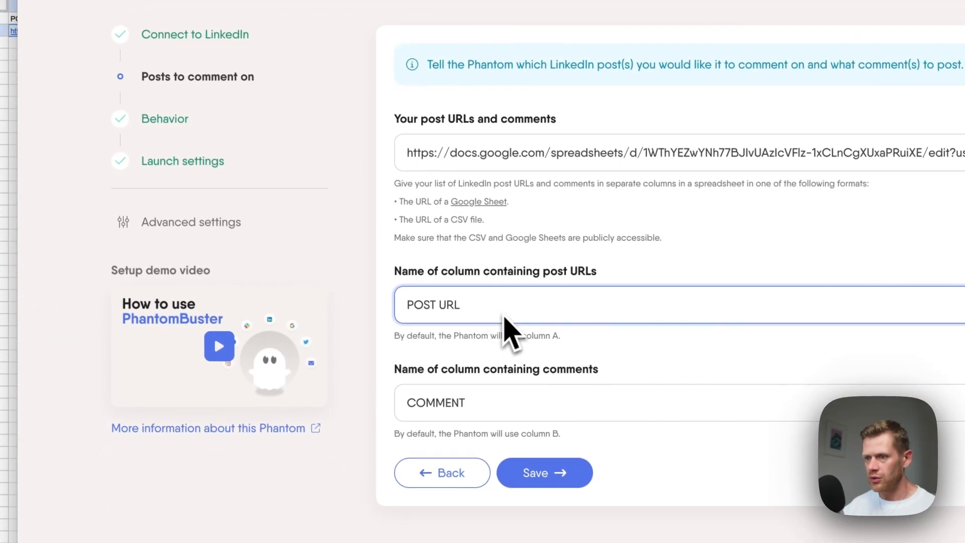
Step: Save the Posts to comment on settings and review the Behavior settings for comments per launch and the results file
{"action": "left_click", "coordinate": [558, 453]}
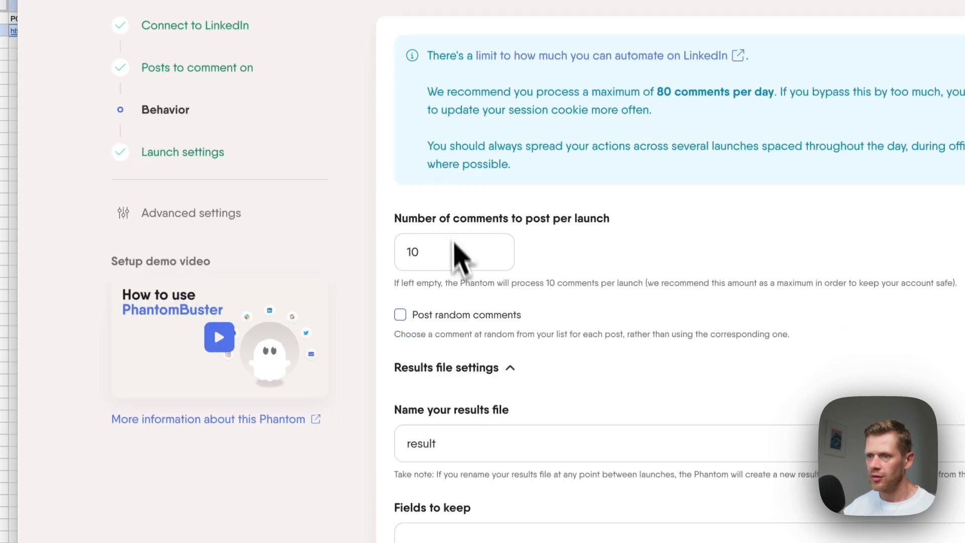
{"action": "scroll", "coordinate": [463, 255], "scroll_direction": "down", "scroll_amount": 2}
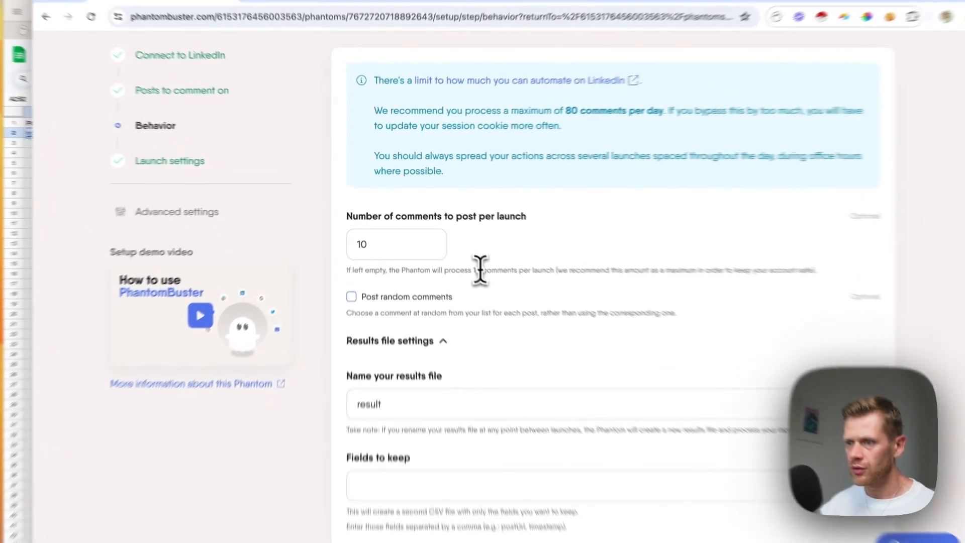
{"action": "triple_click", "coordinate": [480, 270]}
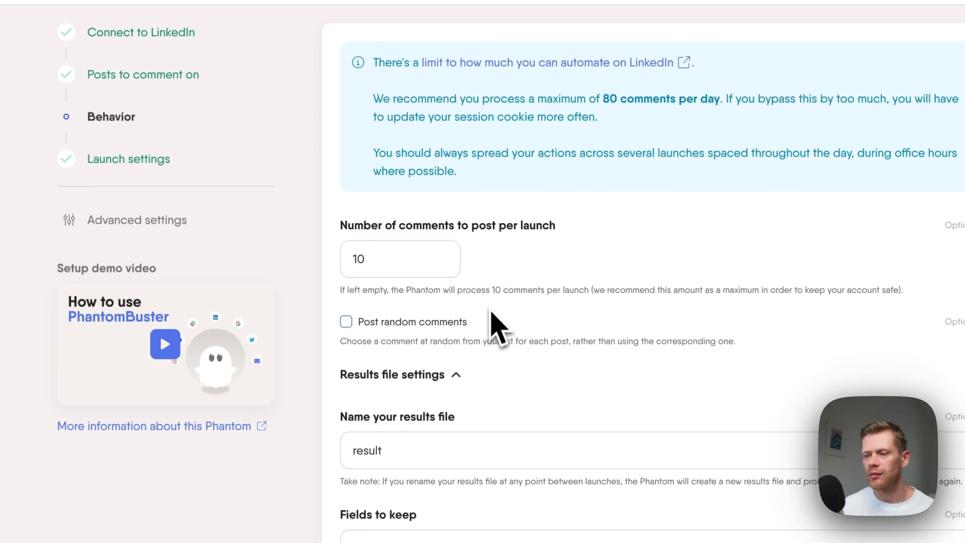
{"action": "scroll", "coordinate": [507, 319], "scroll_direction": "down", "scroll_amount": 3}
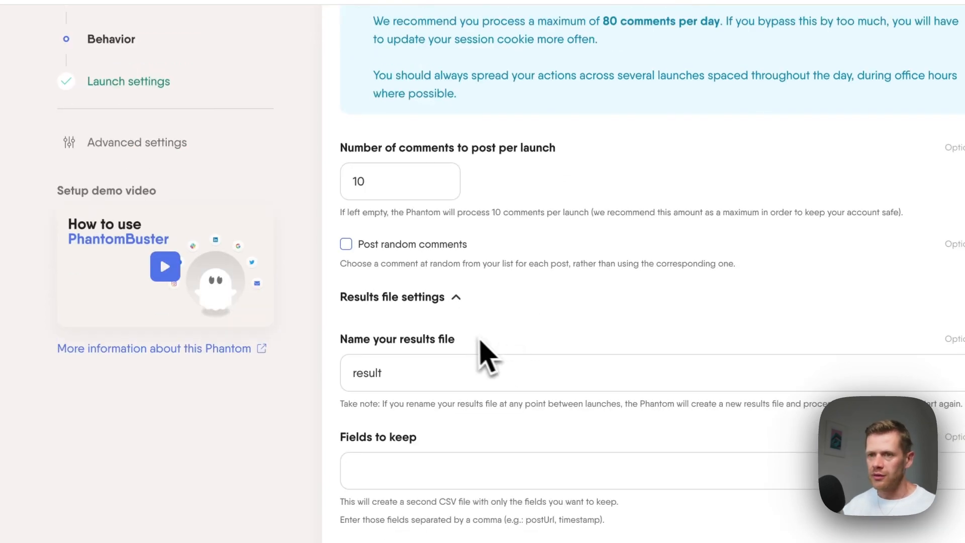
Step: Examine the webhook options in the Auto Commenter's advanced settings, and close the setup without saving
{"action": "left_click", "coordinate": [130, 142]}
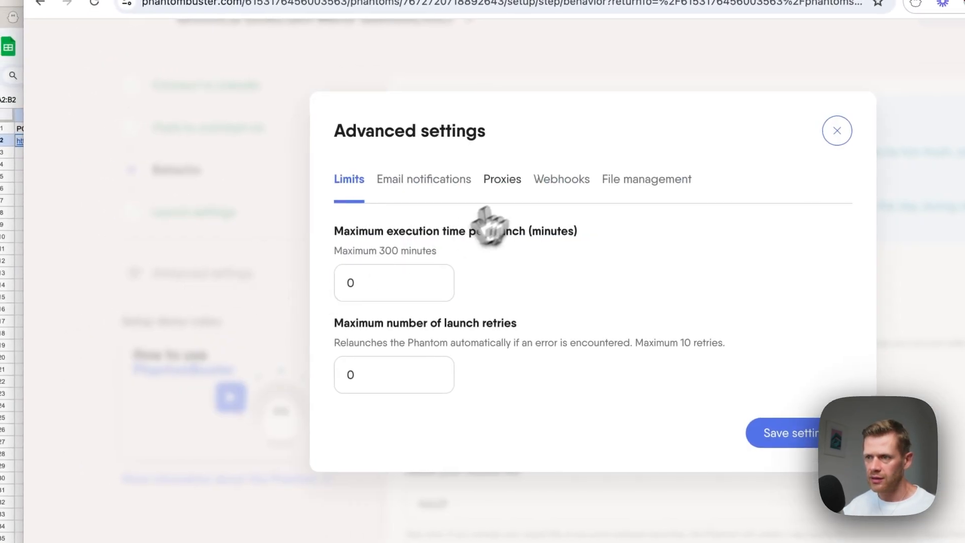
{"action": "left_click", "coordinate": [566, 181]}
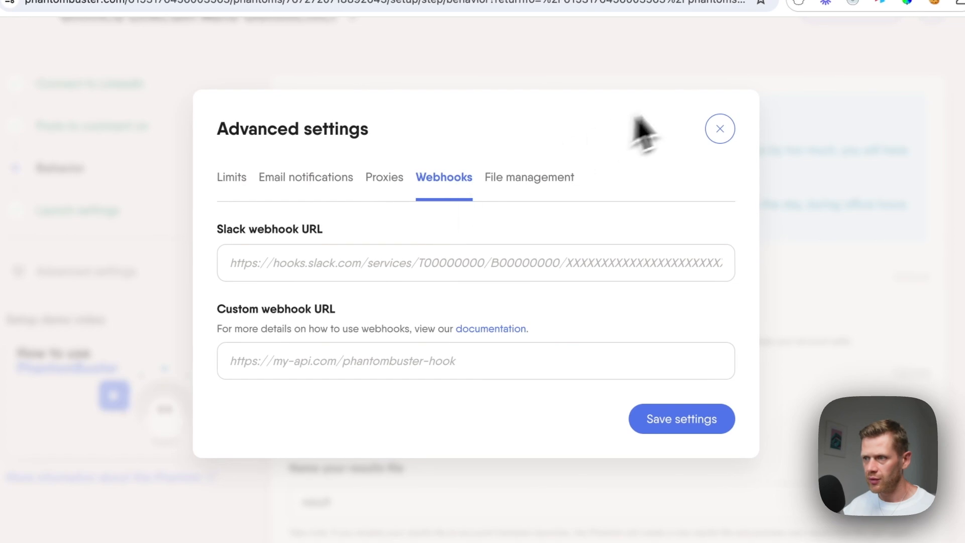
{"action": "left_click", "coordinate": [719, 129]}
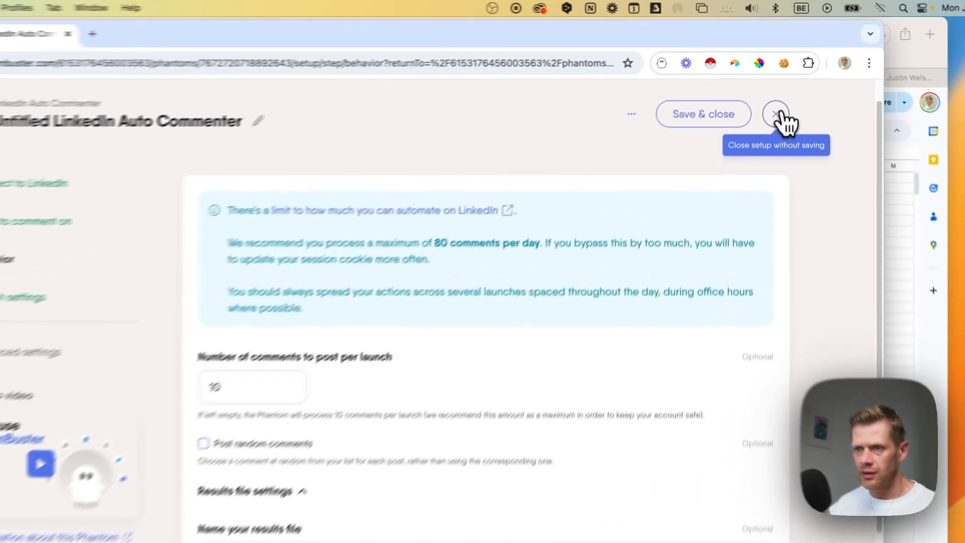
{"action": "left_click", "coordinate": [777, 115]}
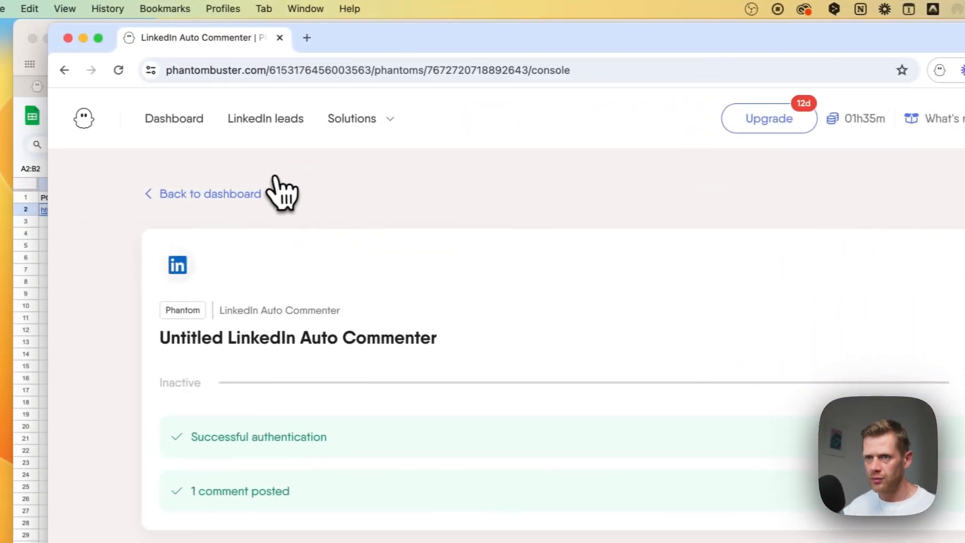
Step: Open the LinkedIn feed in a new browser tab and export its cookies to the clipboard with the cookie editor extension
{"action": "left_click", "coordinate": [322, 45]}
{"action": "type", "text": "link"}
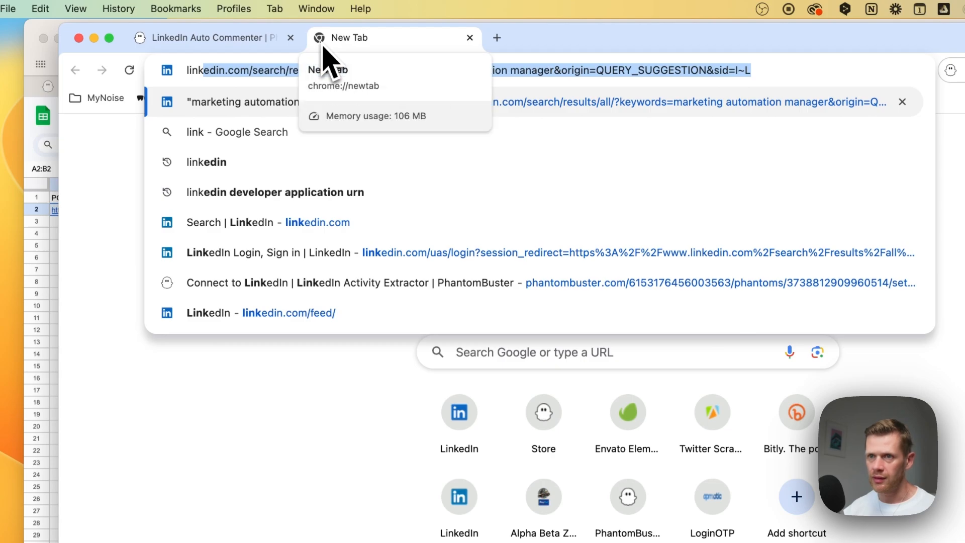
{"action": "key", "text": "Return"}
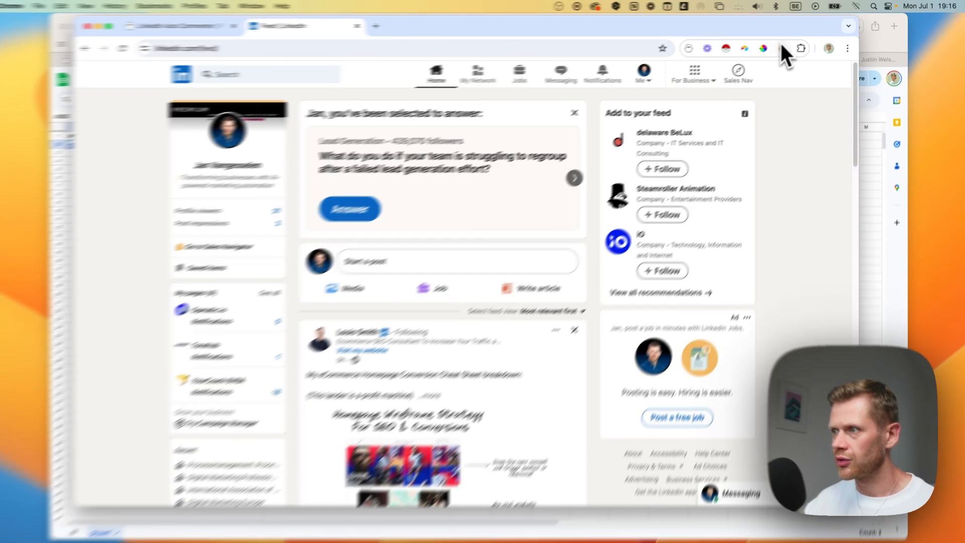
{"action": "left_click", "coordinate": [787, 47]}
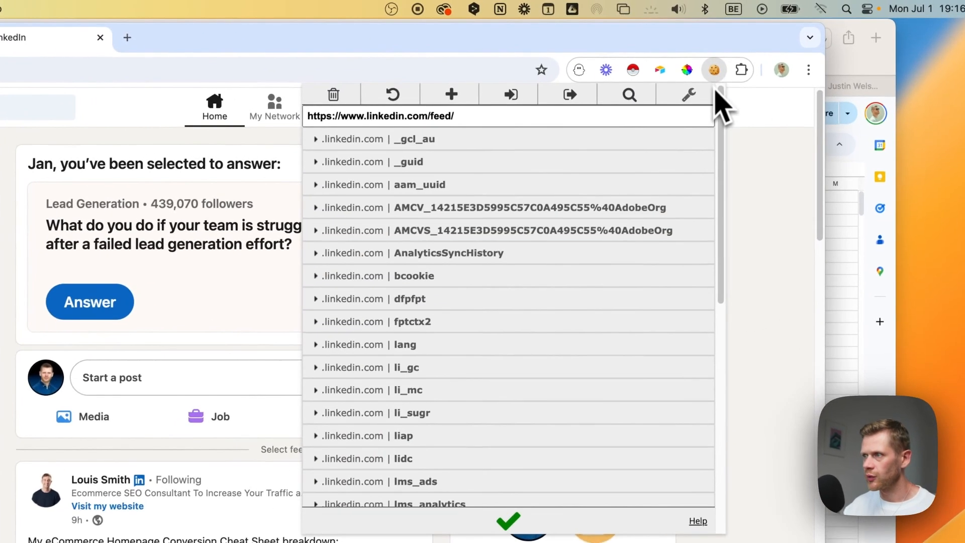
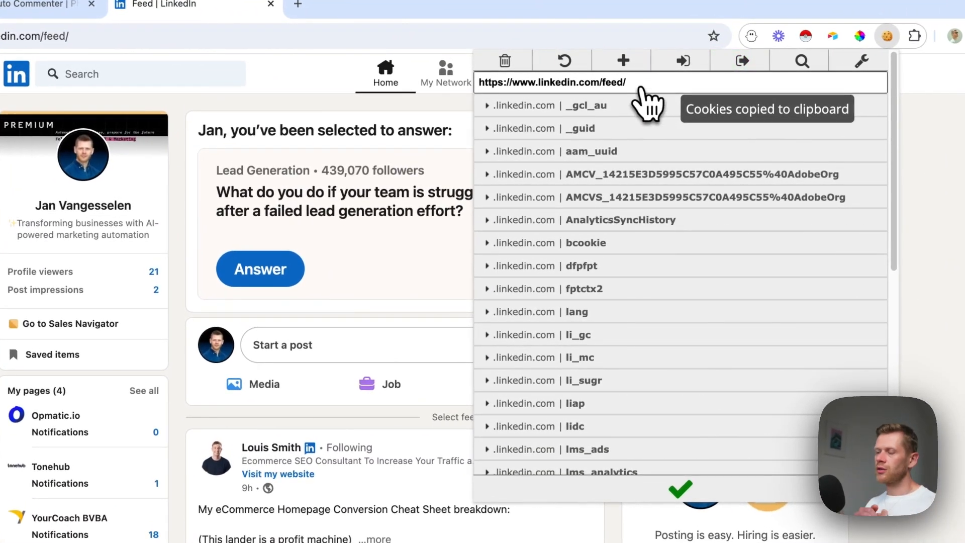
Step: Paste the exported LinkedIn session cookies into a blank TextEdit document beside the cookie list and look through the entries
{"action": "key", "text": "super+Tab"}
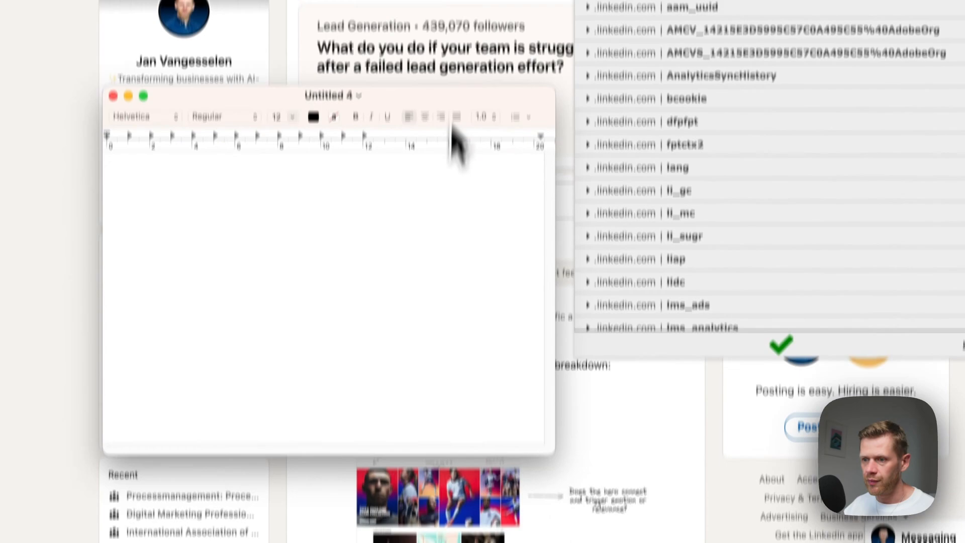
{"action": "left_click_drag", "start_coordinate": [450, 121], "coordinate": [530, 71]}
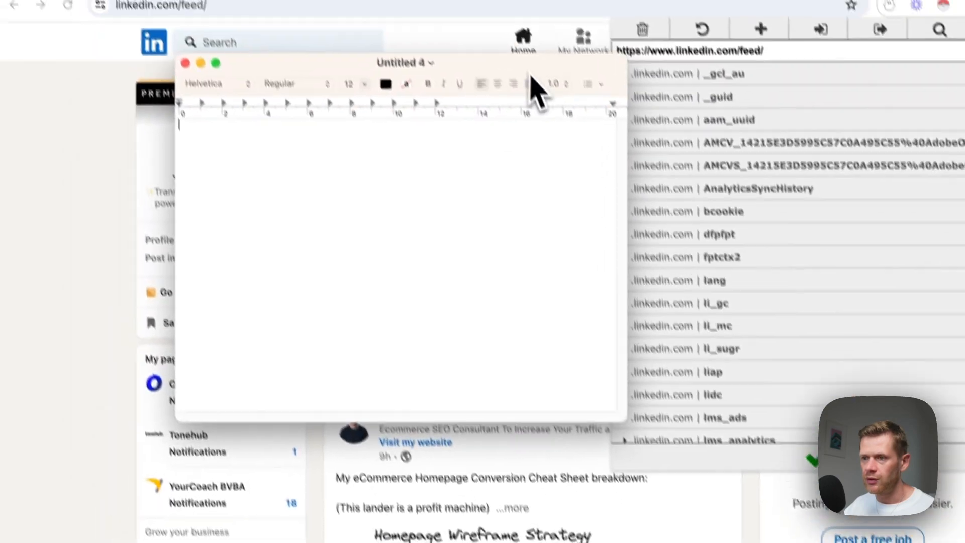
{"action": "key", "text": "super+v"}
{"action": "scroll", "coordinate": [323, 280], "scroll_direction": "up", "scroll_amount": 15}
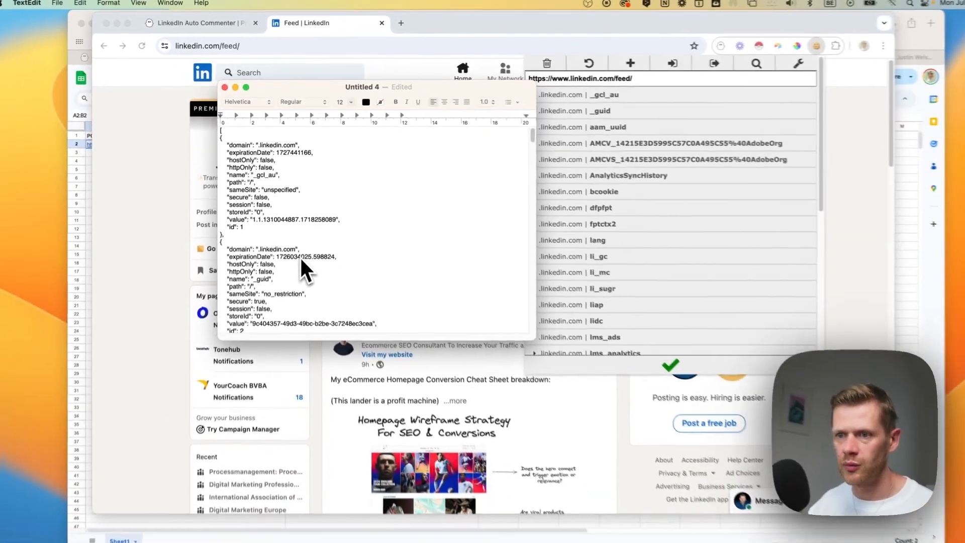
{"action": "scroll", "coordinate": [300, 258], "scroll_direction": "down", "scroll_amount": 20}
{"action": "scroll", "coordinate": [301, 258], "scroll_direction": "up", "scroll_amount": 20}
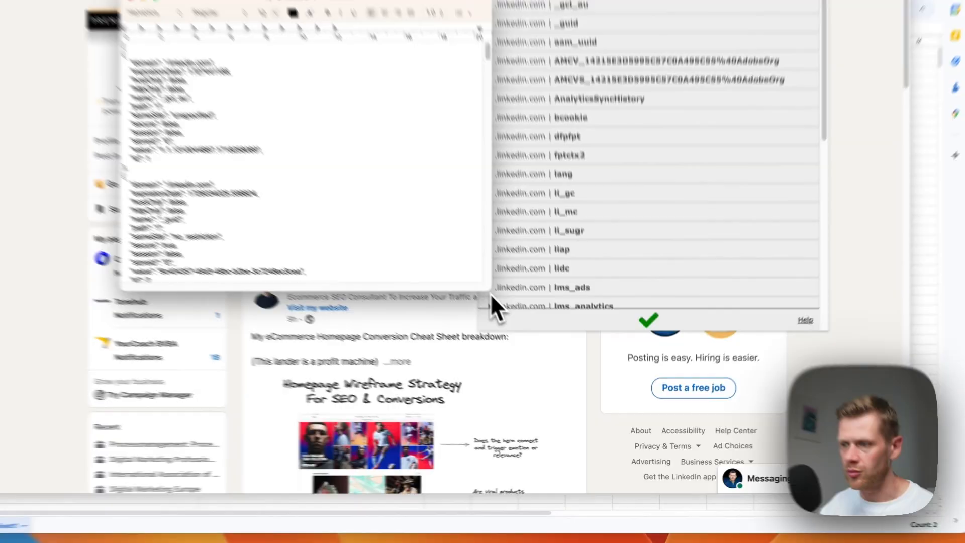
{"action": "left_click", "coordinate": [521, 332]}
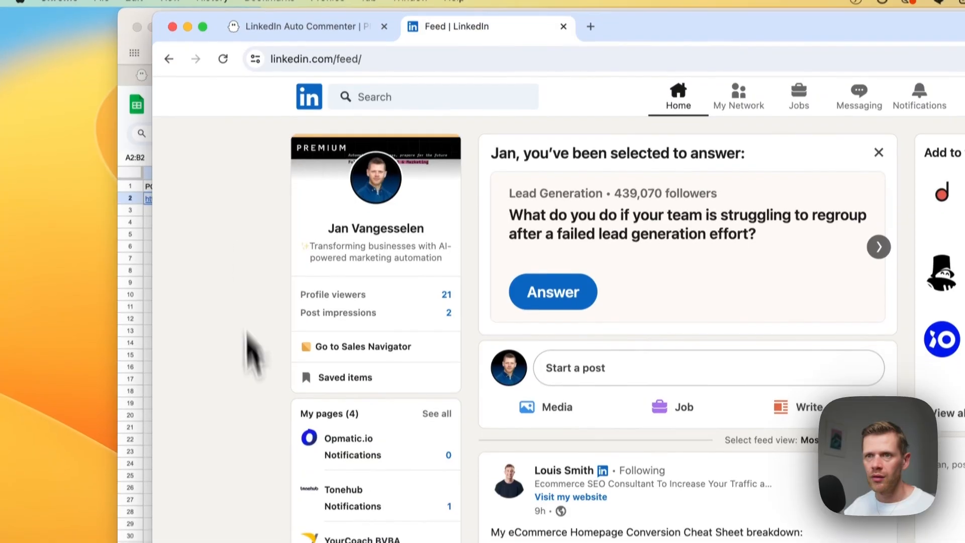
{"action": "left_click", "coordinate": [113, 5]}
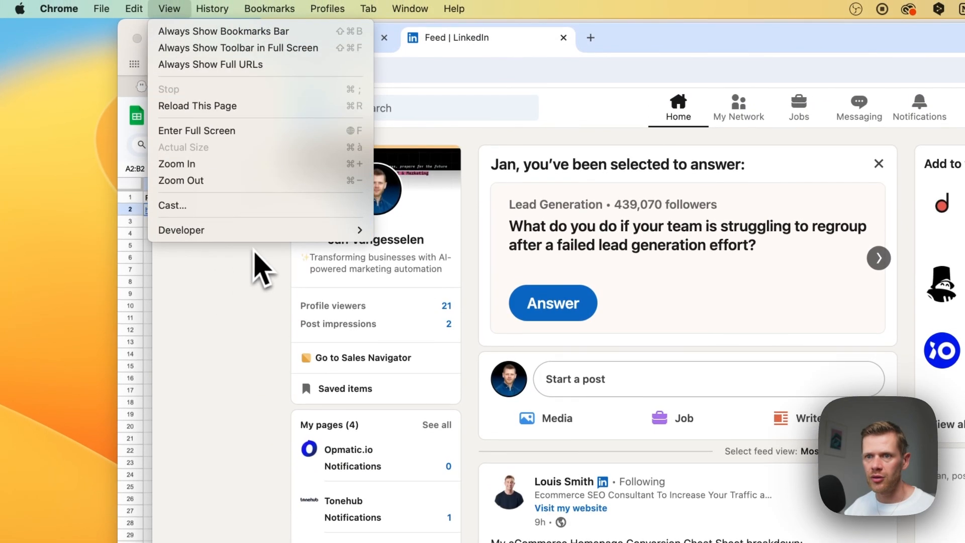
{"action": "mouse_move", "coordinate": [296, 235]}
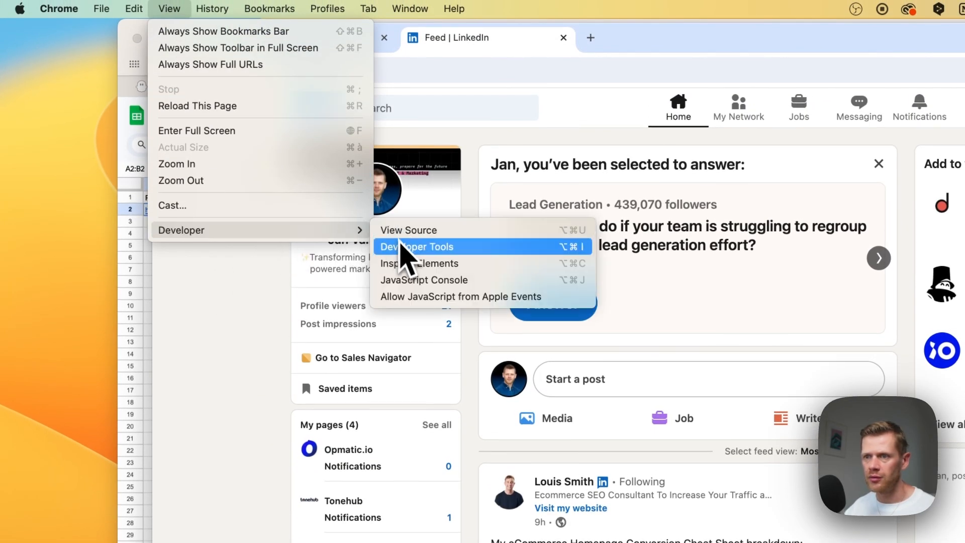
{"action": "left_click", "coordinate": [403, 248]}
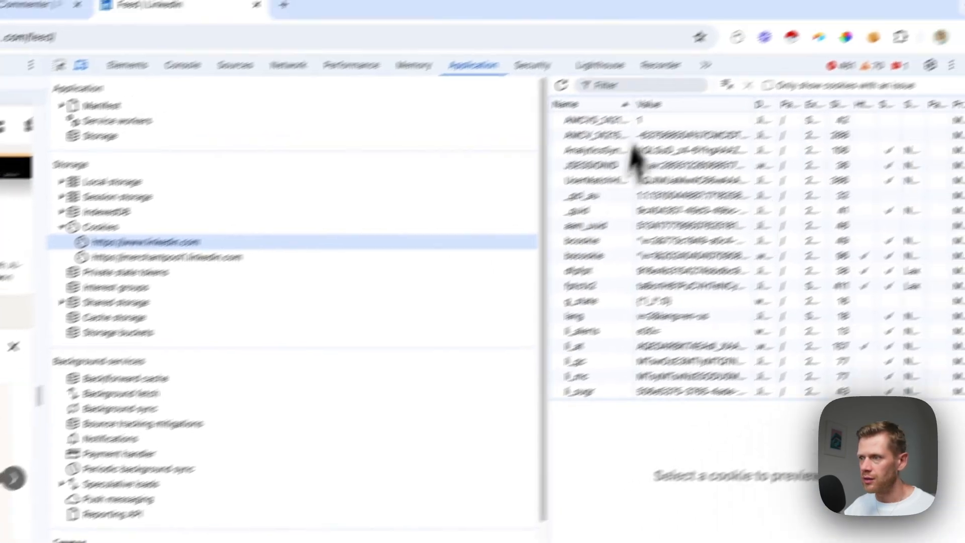
{"action": "scroll", "coordinate": [615, 304], "scroll_direction": "down", "scroll_amount": 3}
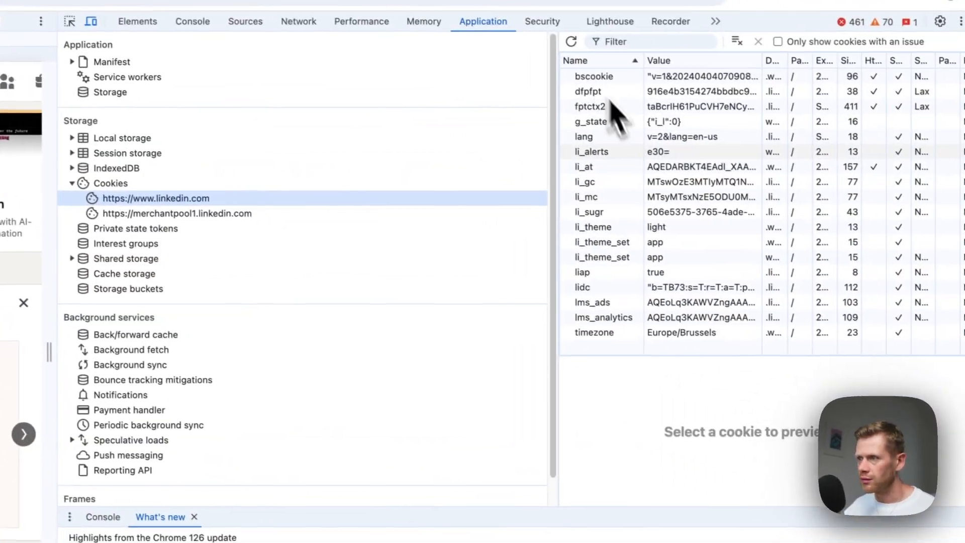
{"action": "left_click", "coordinate": [646, 187]}
{"action": "triple_click", "coordinate": [706, 392]}
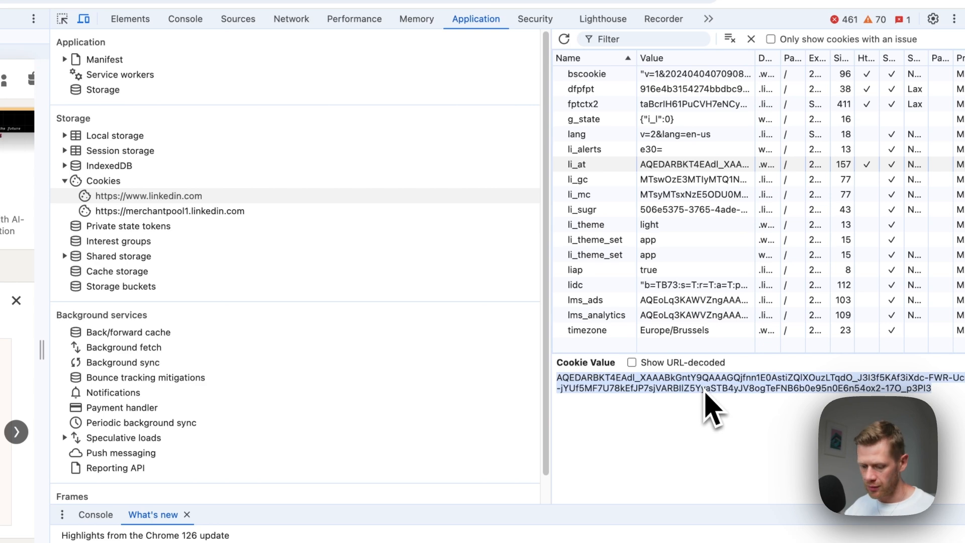
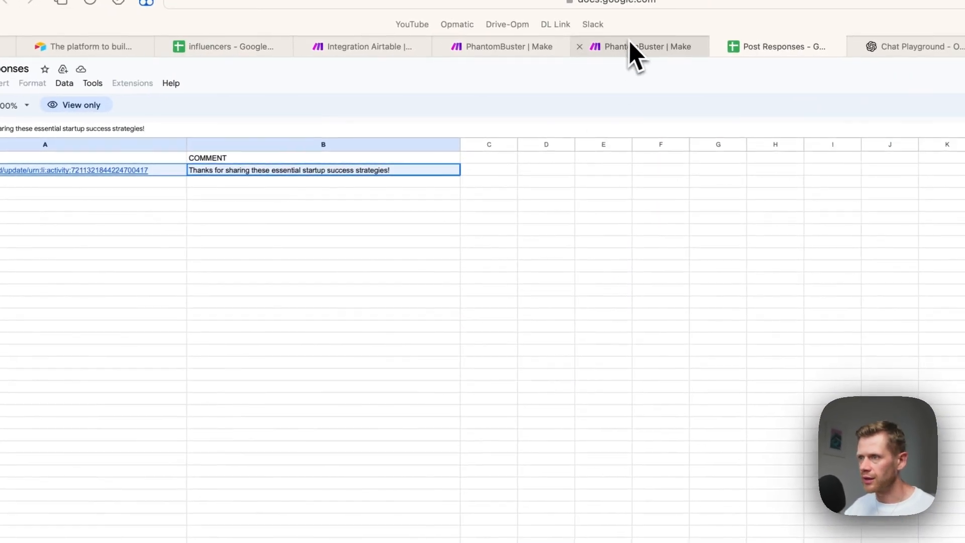
Step: Return to the Make scenario in Safari and check the Session Cookie field of the PhantomBuster Launch a Phantom module
{"action": "left_click", "coordinate": [631, 46]}
{"action": "left_click", "coordinate": [431, 134]}
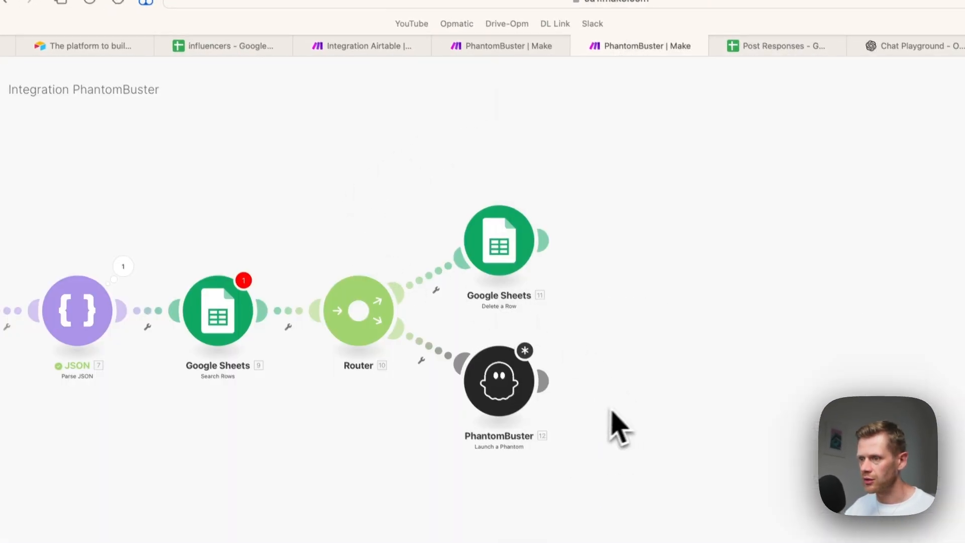
{"action": "left_click", "coordinate": [535, 384]}
{"action": "left_click", "coordinate": [660, 337]}
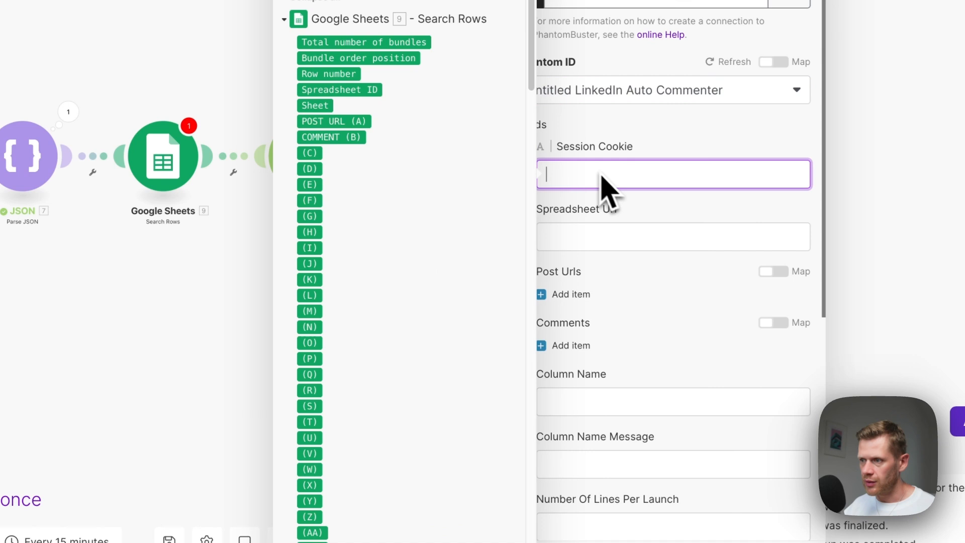
{"action": "left_click", "coordinate": [626, 151]}
{"action": "left_click", "coordinate": [284, 311]}
Step: Delete the PhantomBuster Launch a Phantom module connected to the router
{"action": "left_click_drag", "start_coordinate": [442, 234], "coordinate": [552, 224]}
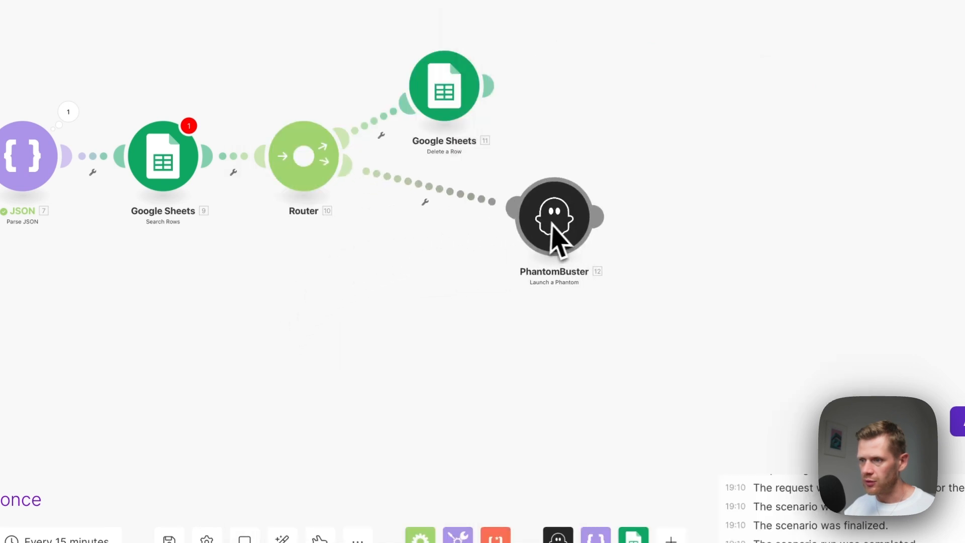
{"action": "right_click", "coordinate": [460, 207]}
{"action": "right_click", "coordinate": [552, 221]}
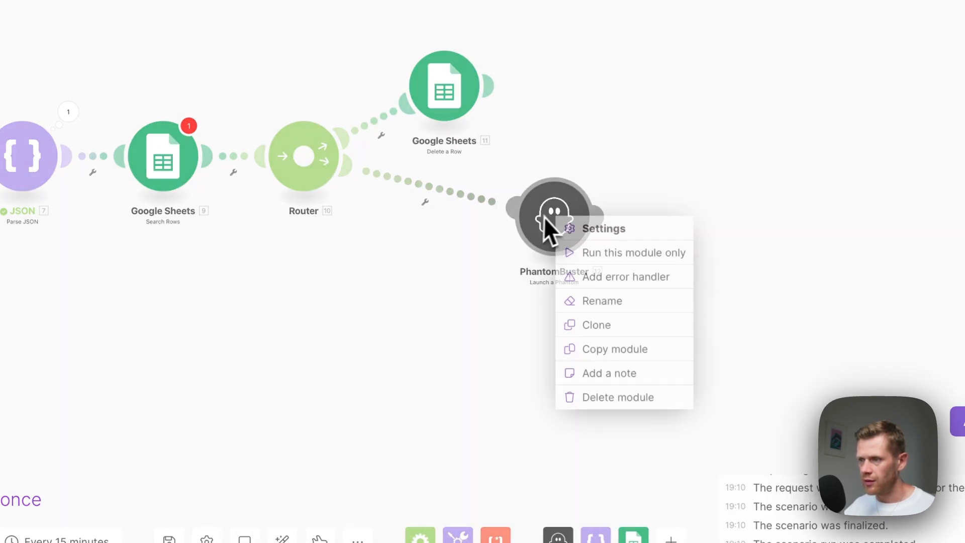
{"action": "left_click", "coordinate": [590, 398]}
{"action": "left_click_drag", "start_coordinate": [642, 222], "coordinate": [631, 223]}
{"action": "left_click_drag", "start_coordinate": [359, 301], "coordinate": [449, 288]}
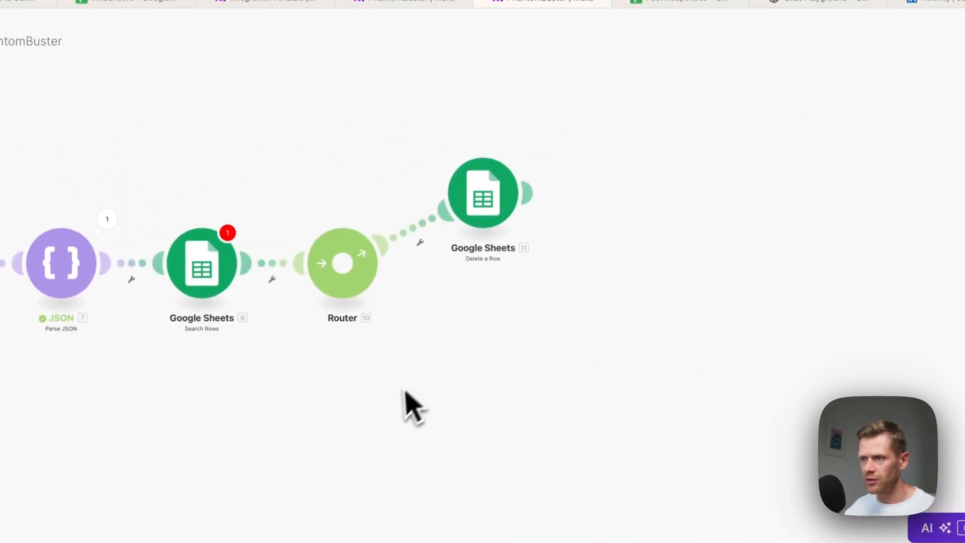
Step: Start a second router route with an Airtable module and copy the record ID from the Airtable record's Calculation field
{"action": "left_click", "coordinate": [376, 280]}
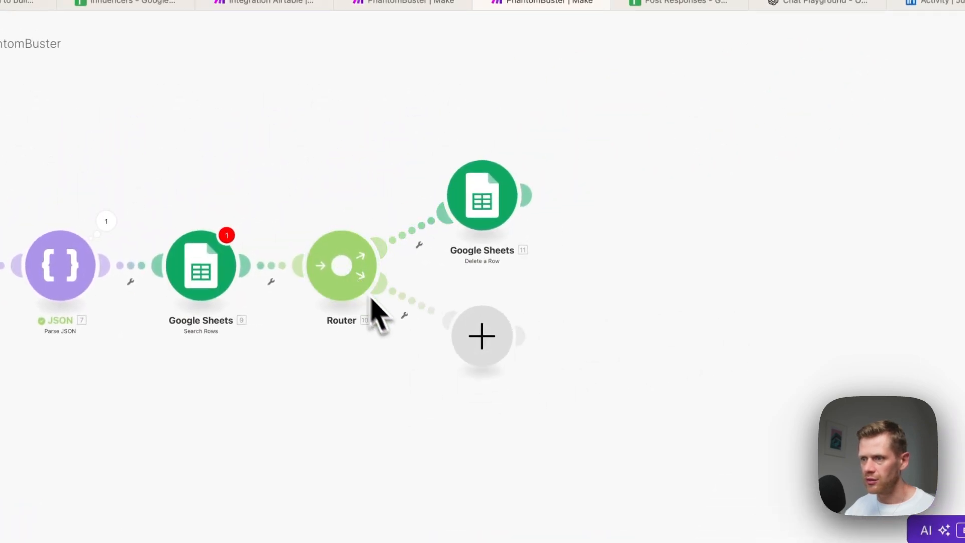
{"action": "left_click", "coordinate": [485, 353]}
{"action": "left_click", "coordinate": [575, 436]}
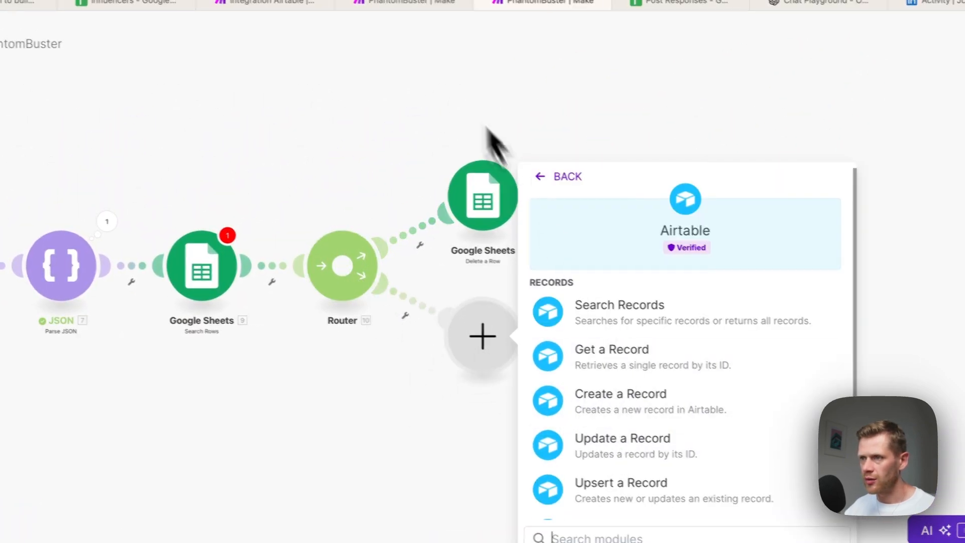
{"action": "key", "text": "super+Tab"}
{"action": "key", "text": "super+Tab"}
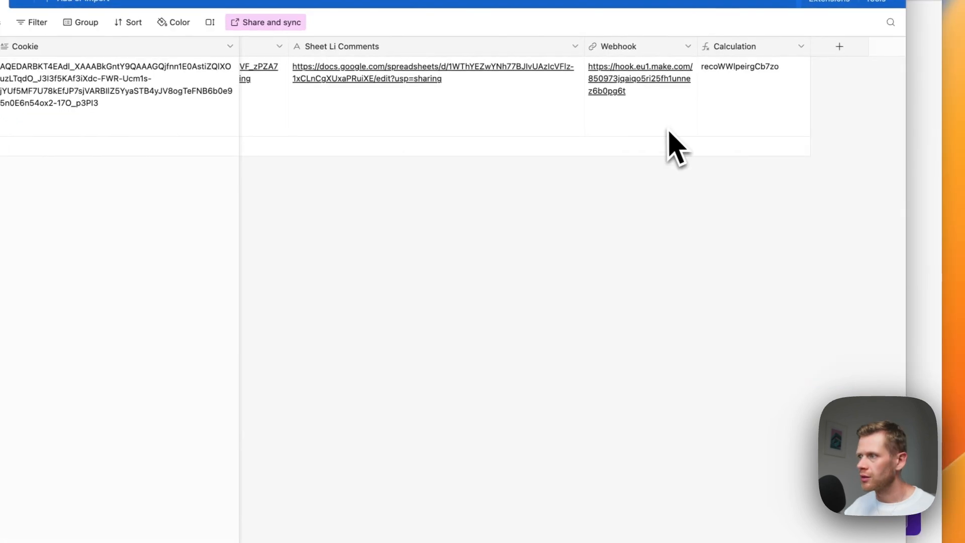
{"action": "left_click", "coordinate": [737, 87]}
{"action": "key", "text": "super+Tab"}
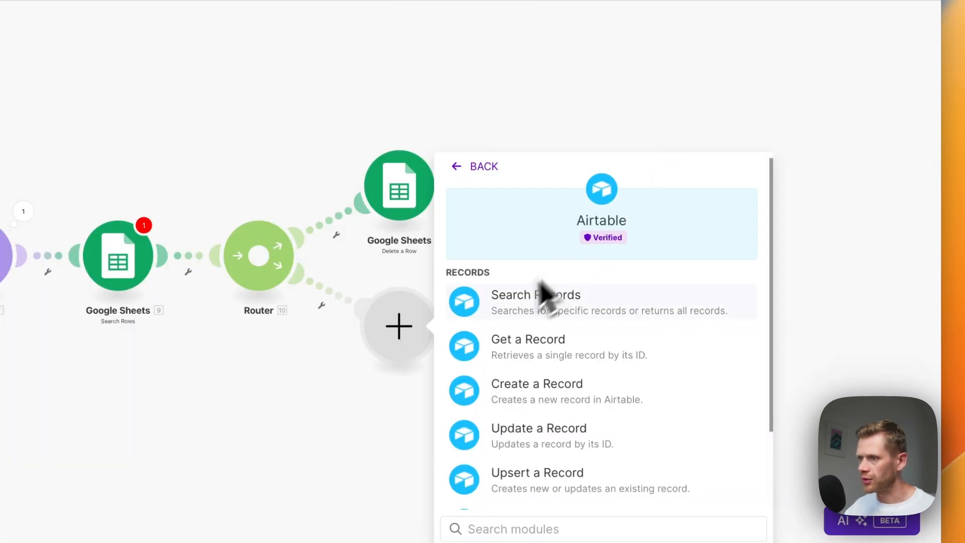
Step: Configure a Get a Record module with base OPM LinkedIn, table Phantom Data and record ID recoWWlpeirgCb7zo
{"action": "left_click", "coordinate": [533, 352]}
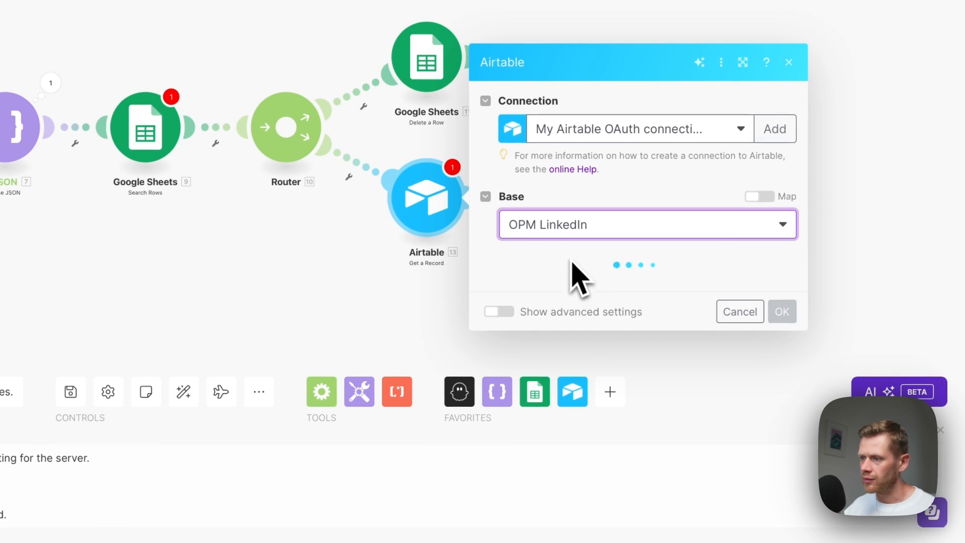
{"action": "left_click", "coordinate": [550, 289]}
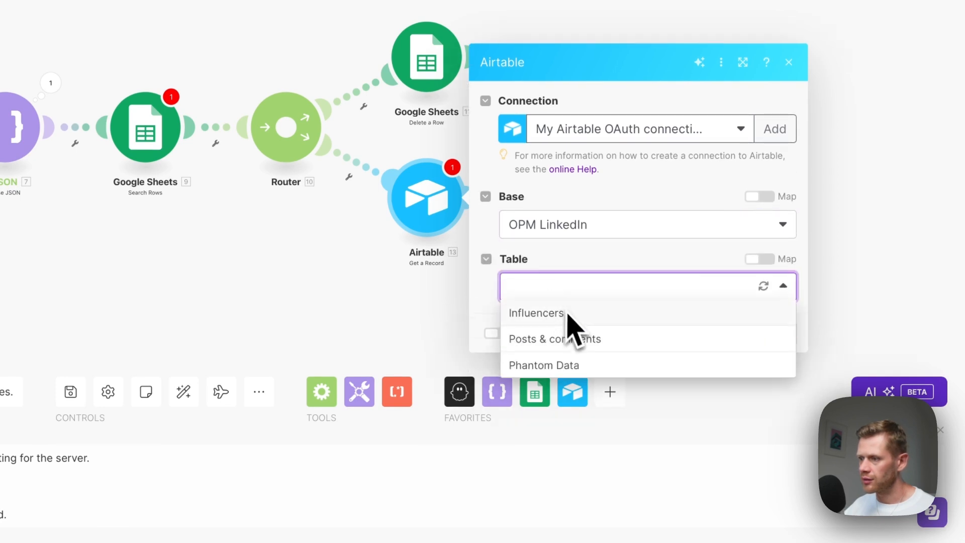
{"action": "left_click", "coordinate": [570, 365]}
{"action": "left_click", "coordinate": [544, 322]}
{"action": "type", "text": "recoWWlpeirgCb7zo"}
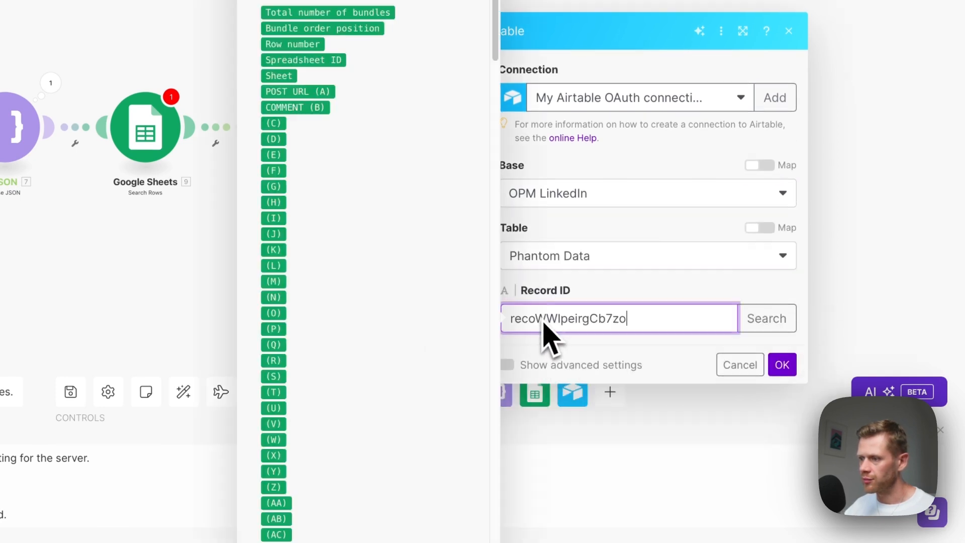
{"action": "left_click", "coordinate": [794, 361]}
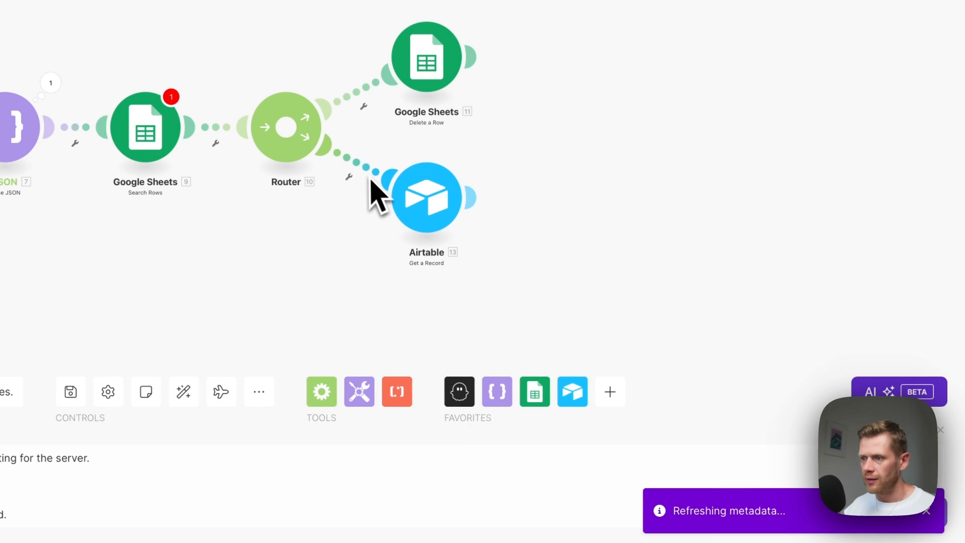
Step: Run only the Airtable Get a Record module and inspect its output bundle
{"action": "right_click", "coordinate": [420, 211]}
{"action": "left_click", "coordinate": [475, 231]}
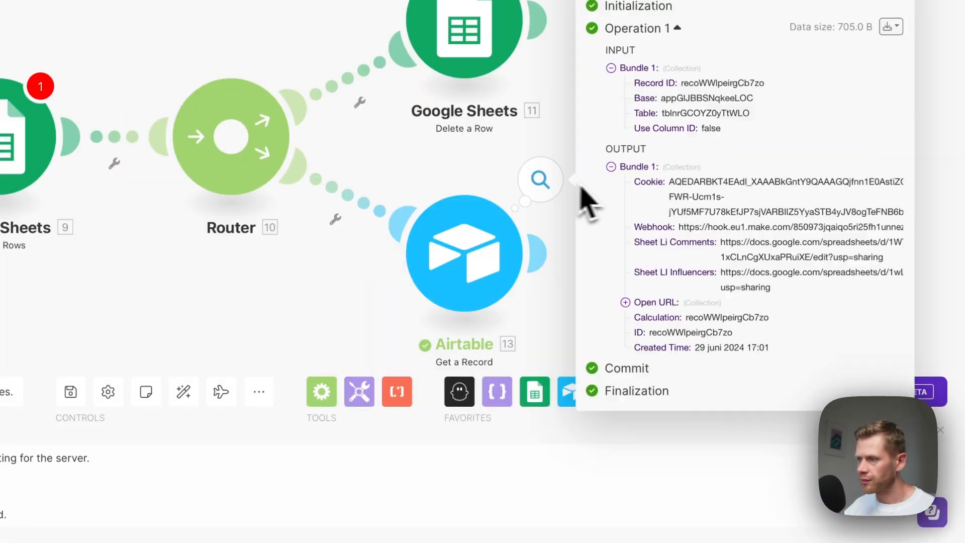
{"action": "left_click", "coordinate": [570, 268]}
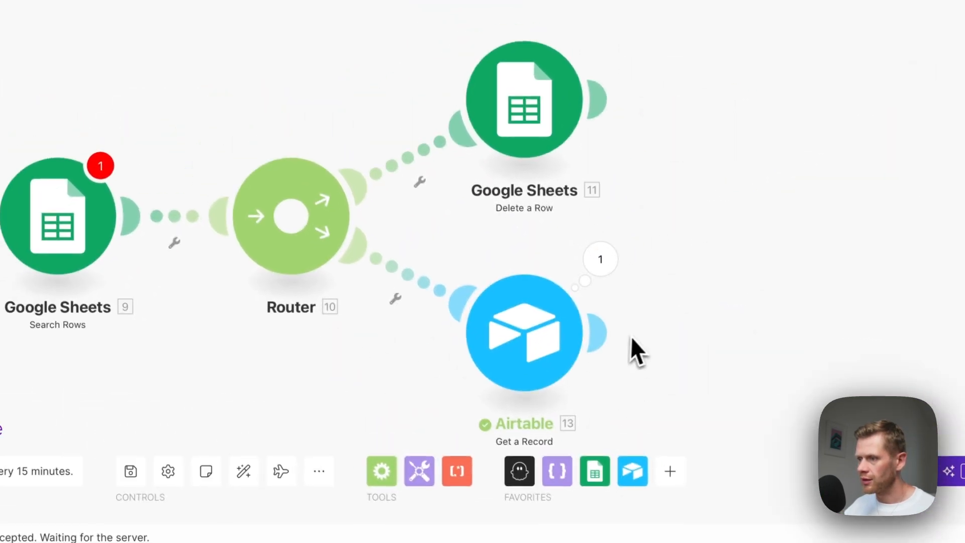
Step: Add a PhantomBuster Launch a Phantom module after Airtable and choose Untitled LinkedIn Auto Commenter as the phantom
{"action": "left_click", "coordinate": [548, 253]}
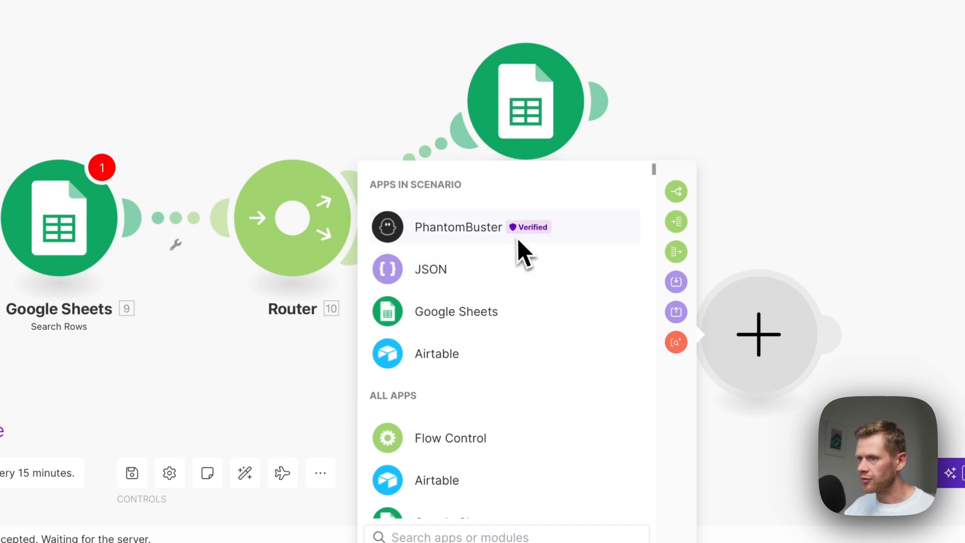
{"action": "left_click", "coordinate": [517, 237]}
{"action": "left_click", "coordinate": [472, 372]}
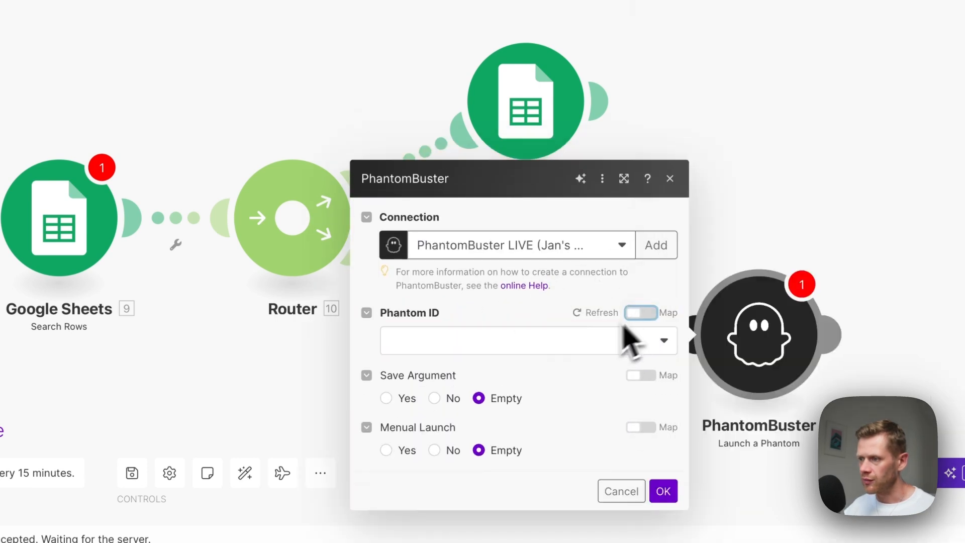
{"action": "left_click", "coordinate": [598, 340]}
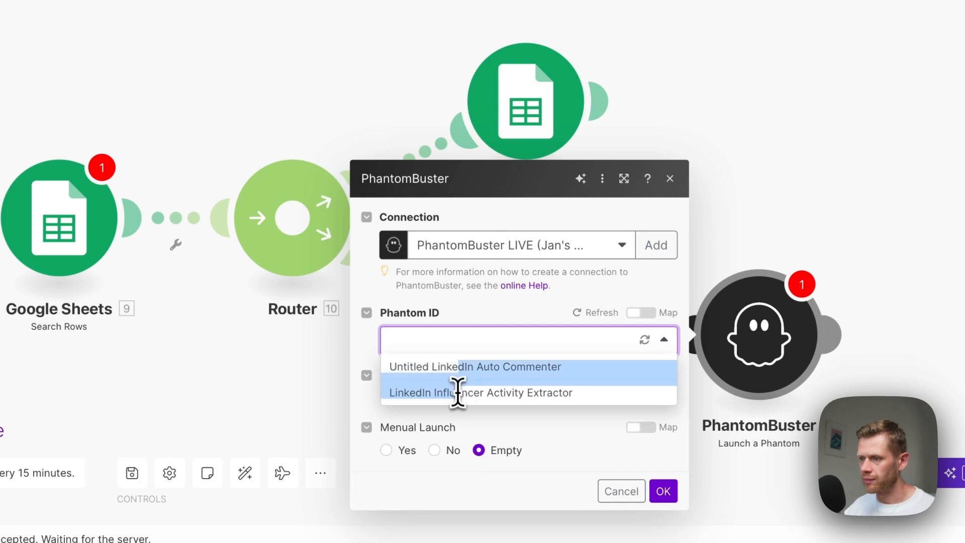
{"action": "left_click", "coordinate": [460, 369]}
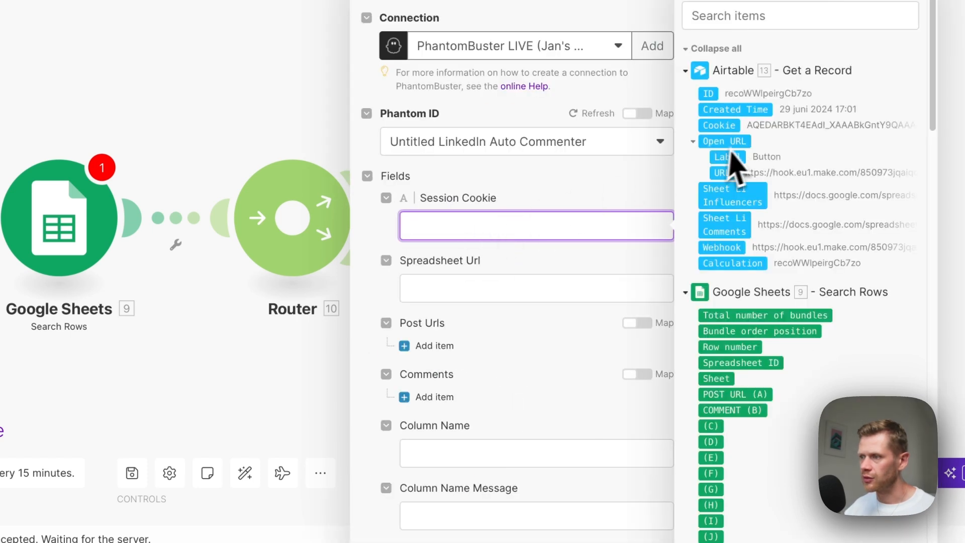
Step: Map Airtable's Cookie and Sheet Li Comments to the session cookie and spreadsheet URL, and set the column names to POST URL and COMMENT
{"action": "left_click", "coordinate": [528, 297]}
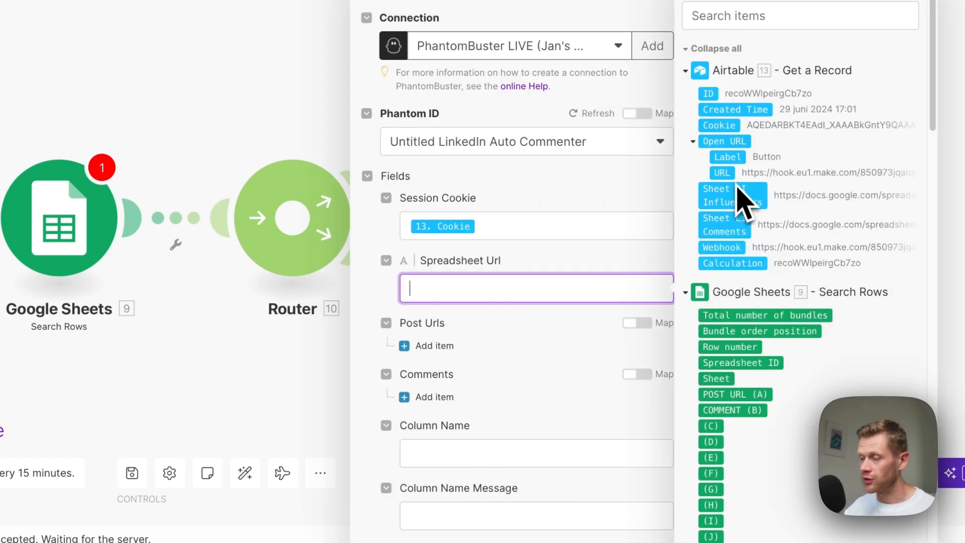
{"action": "left_click", "coordinate": [723, 233]}
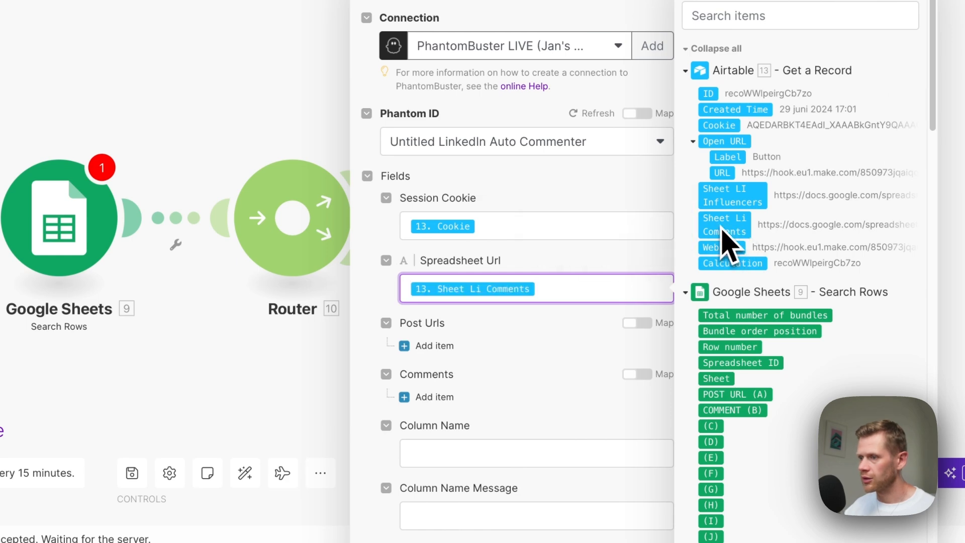
{"action": "left_click", "coordinate": [489, 454]}
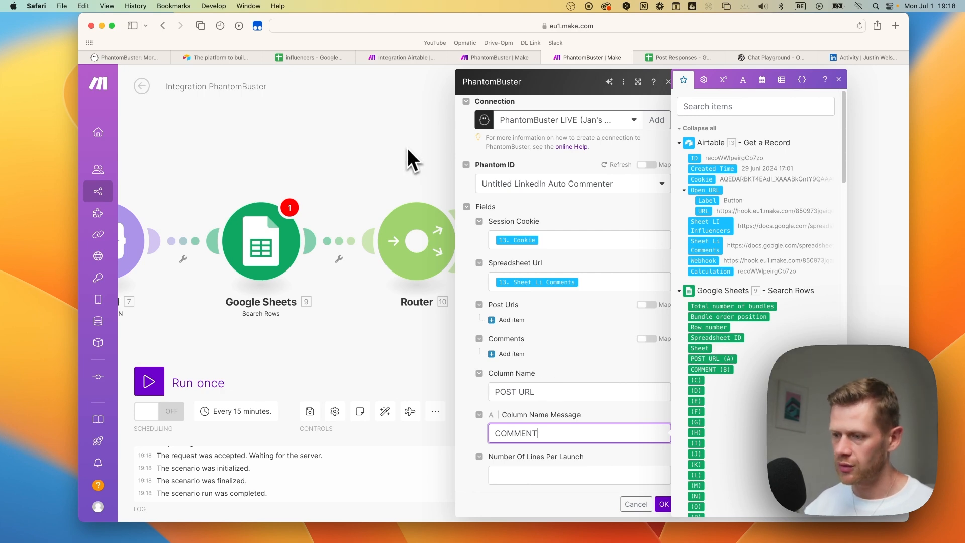
{"action": "left_click", "coordinate": [670, 61]}
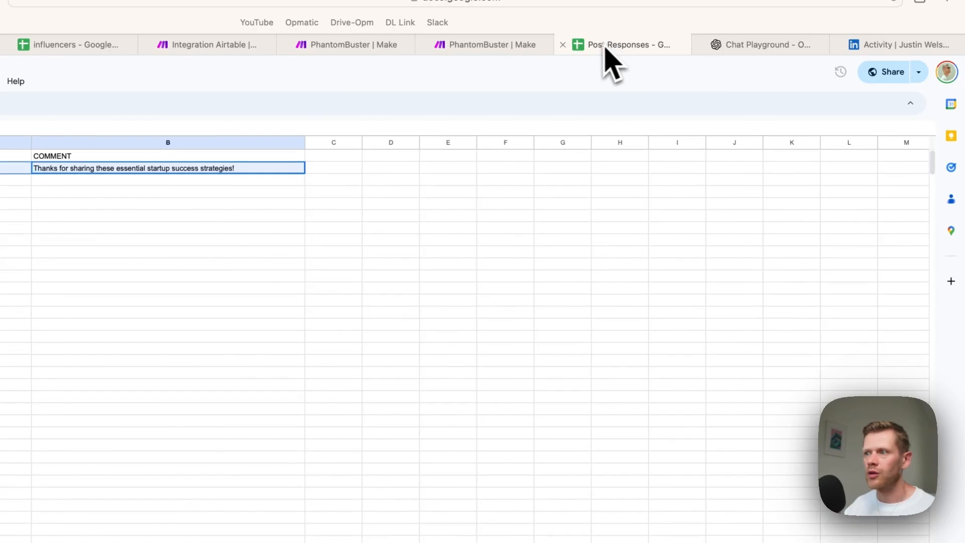
{"action": "left_click", "coordinate": [493, 44]}
{"action": "left_click", "coordinate": [505, 422]}
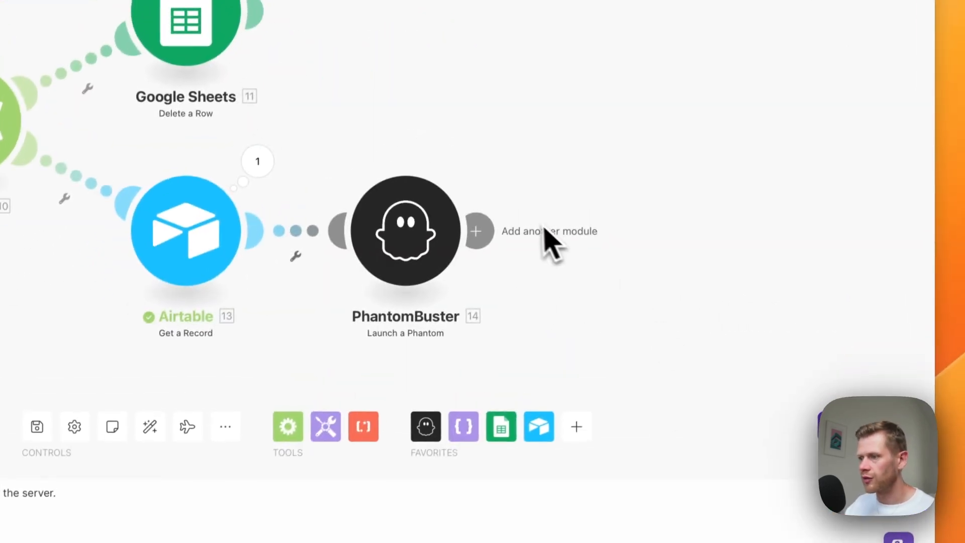
Step: Add an error handler to the PhantomBuster Launch a Phantom module using Slack's Create a Message module
{"action": "left_click", "coordinate": [480, 232]}
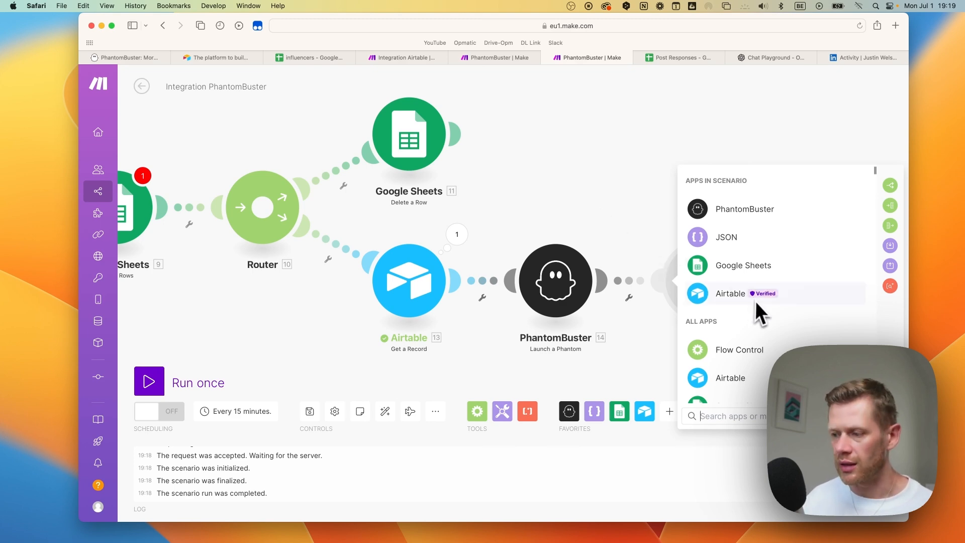
{"action": "key", "text": "Escape"}
{"action": "right_click", "coordinate": [561, 287]}
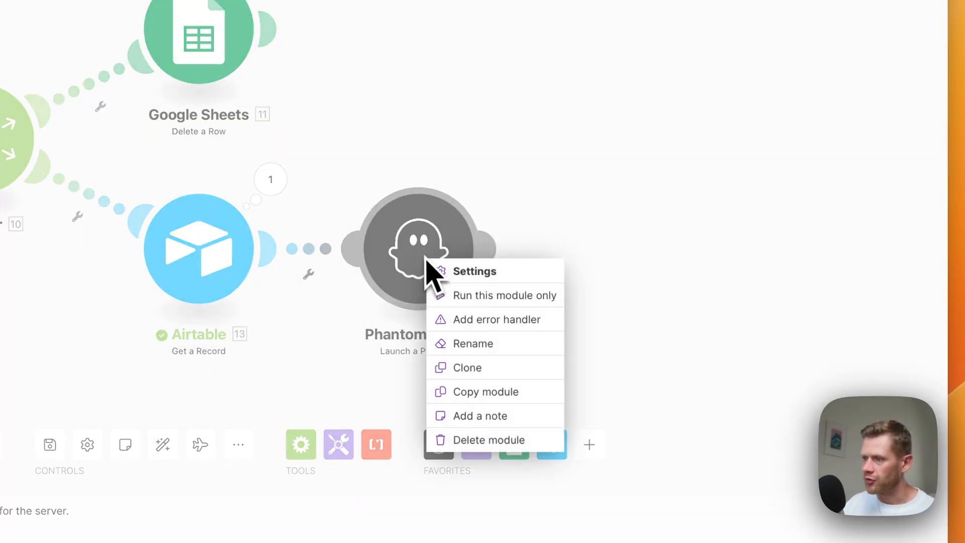
{"action": "left_click", "coordinate": [467, 322]}
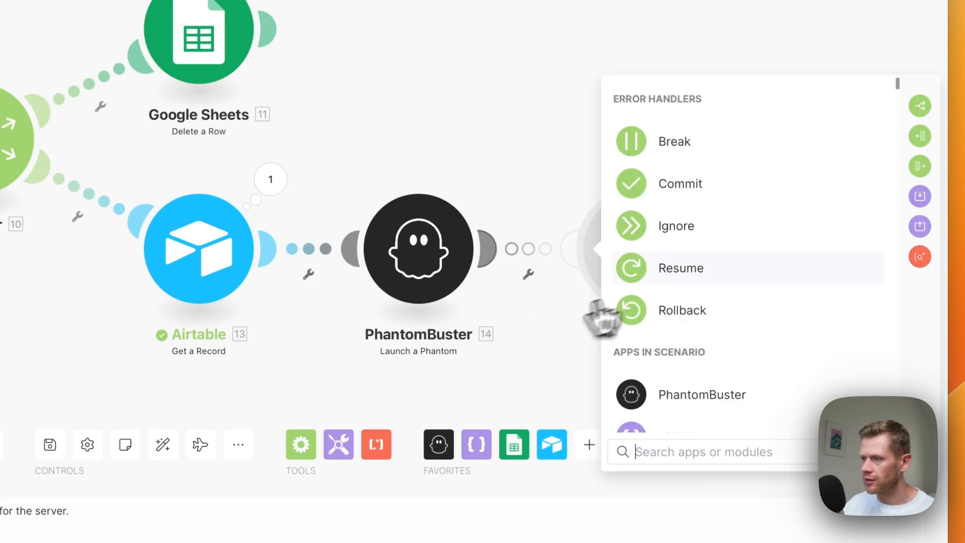
{"action": "scroll", "coordinate": [714, 352], "scroll_direction": "down", "scroll_amount": 1}
{"action": "scroll", "coordinate": [714, 382], "scroll_direction": "down", "scroll_amount": 3}
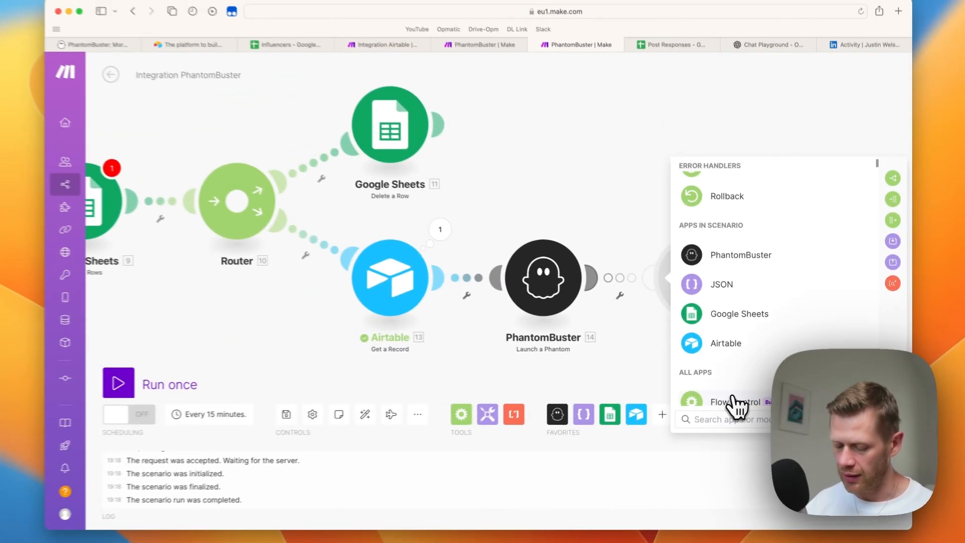
{"action": "type", "text": "slac"}
{"action": "scroll", "coordinate": [738, 351], "scroll_direction": "down", "scroll_amount": 1}
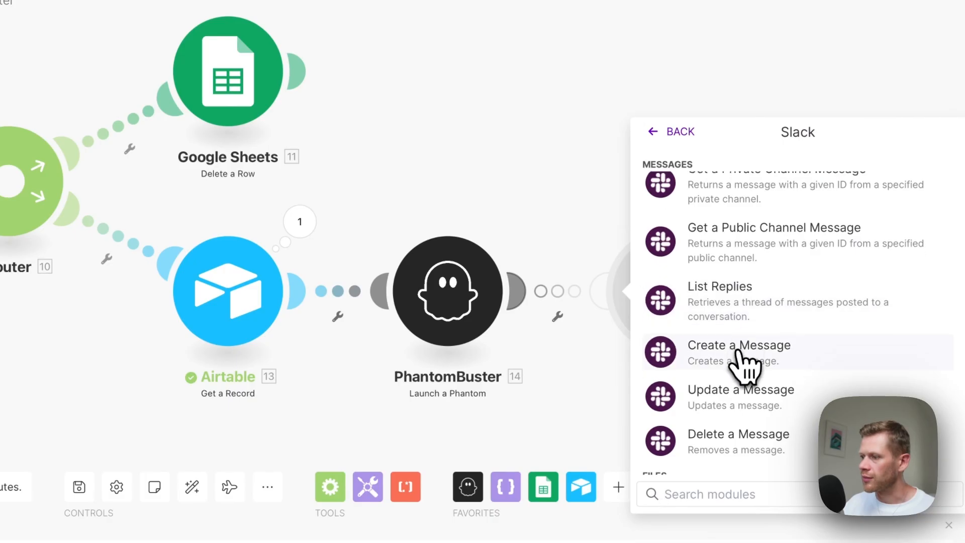
{"action": "left_click", "coordinate": [737, 350]}
Step: Set the Slack message's destination by selecting from the list the private channel linkedin-content
{"action": "left_click", "coordinate": [399, 181]}
{"action": "left_click", "coordinate": [396, 213]}
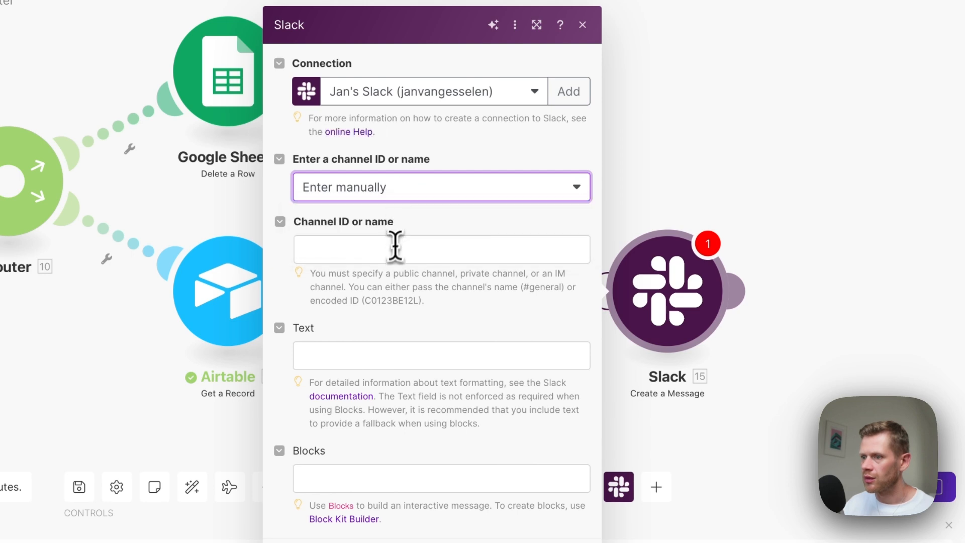
{"action": "left_click", "coordinate": [415, 240]}
{"action": "left_click", "coordinate": [437, 190]}
{"action": "left_click", "coordinate": [390, 239]}
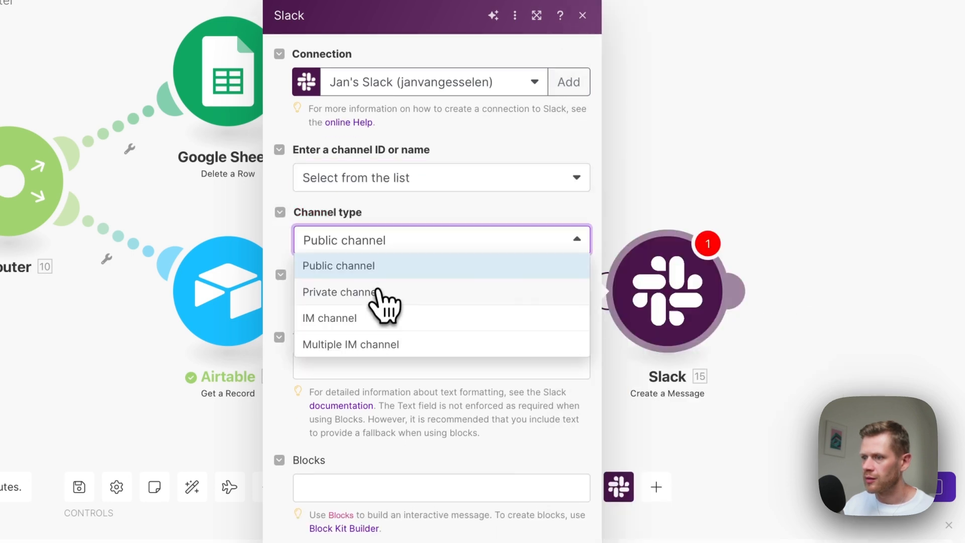
{"action": "left_click", "coordinate": [378, 295]}
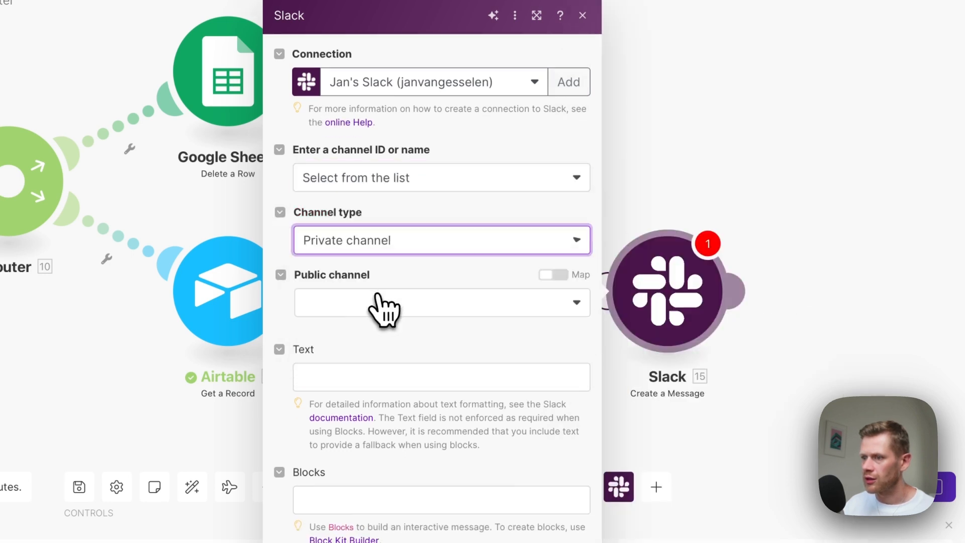
{"action": "left_click", "coordinate": [393, 367]}
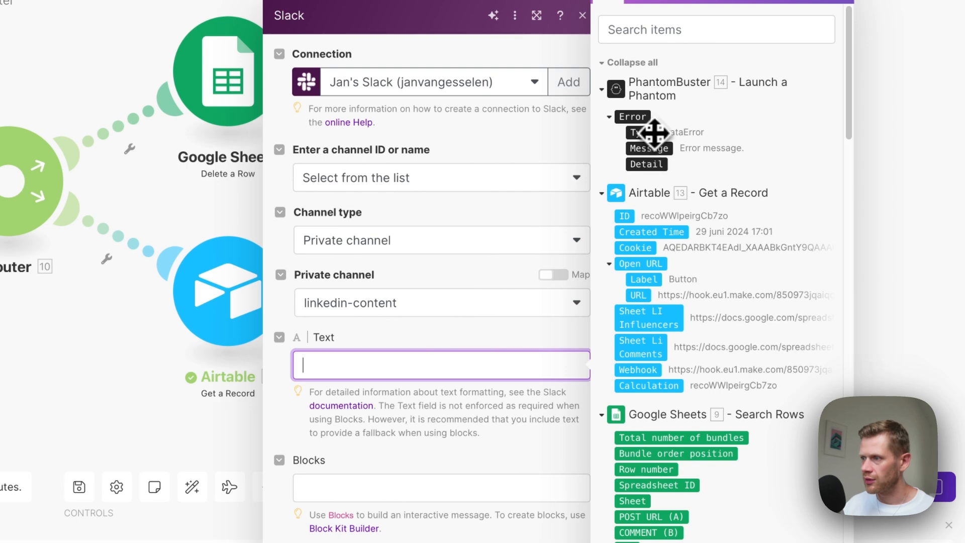
{"action": "left_click", "coordinate": [653, 150]}
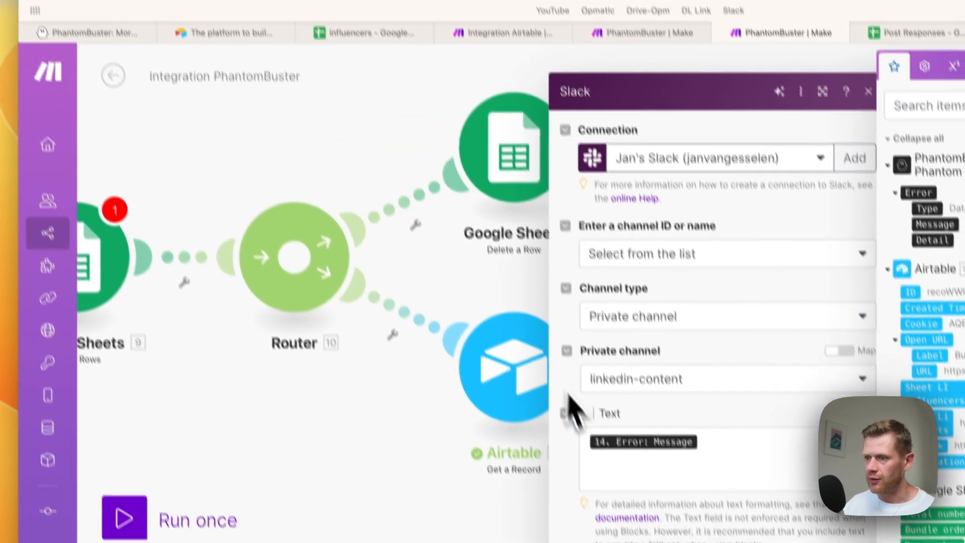
{"action": "type", "text": "https://eu1.make.com/234063/scenarios/2579/edit"}
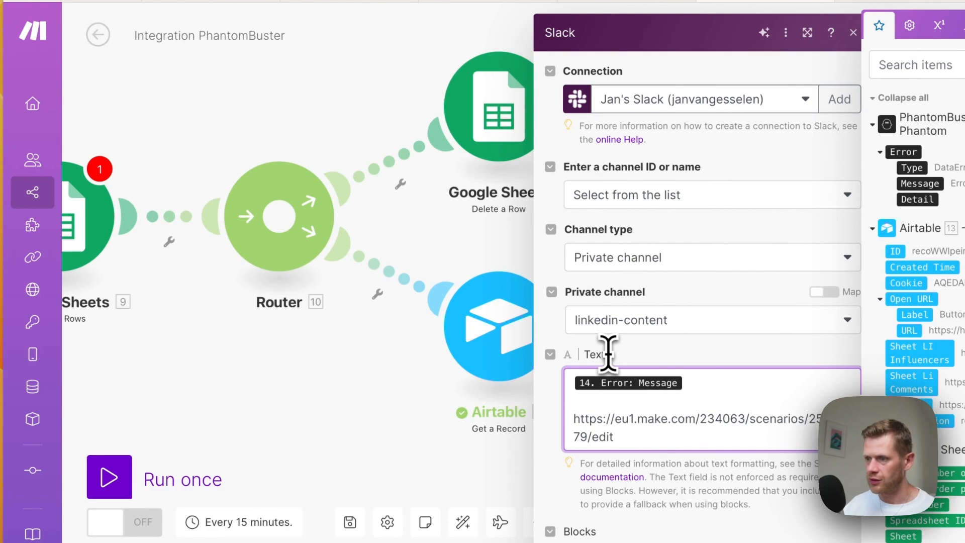
Step: Open Airtable in a new browser tab, go to the Phantom Data table and copy its URL
{"action": "key", "text": "super+Tab"}
{"action": "key", "text": "super+Tab"}
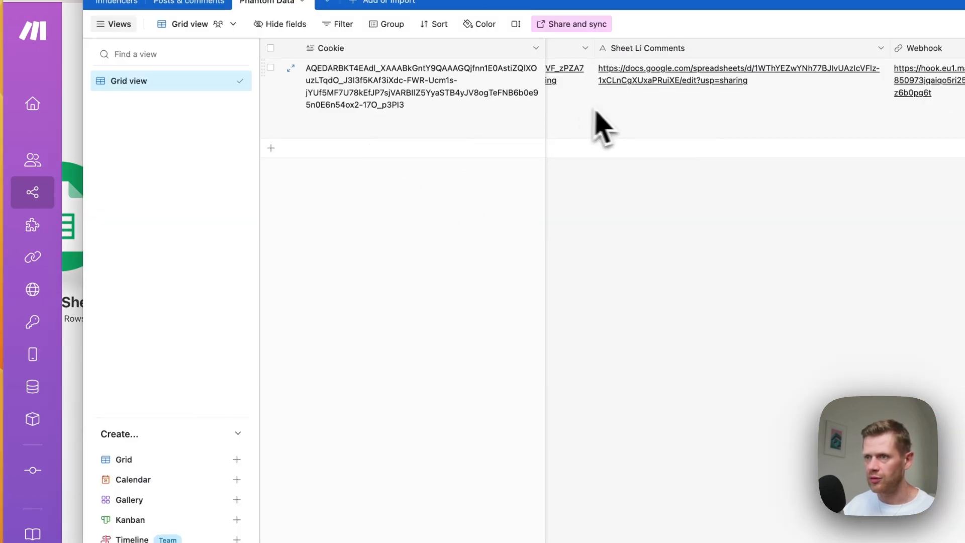
{"action": "key", "text": "super+Tab"}
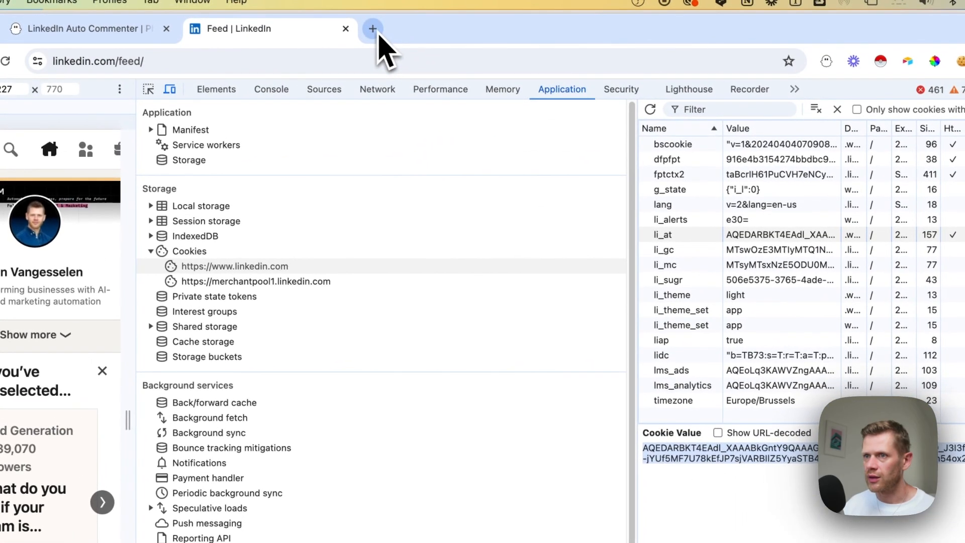
{"action": "key", "text": "super+Tab"}
{"action": "key", "text": "super+Tab"}
{"action": "key", "text": "super+Tab"}
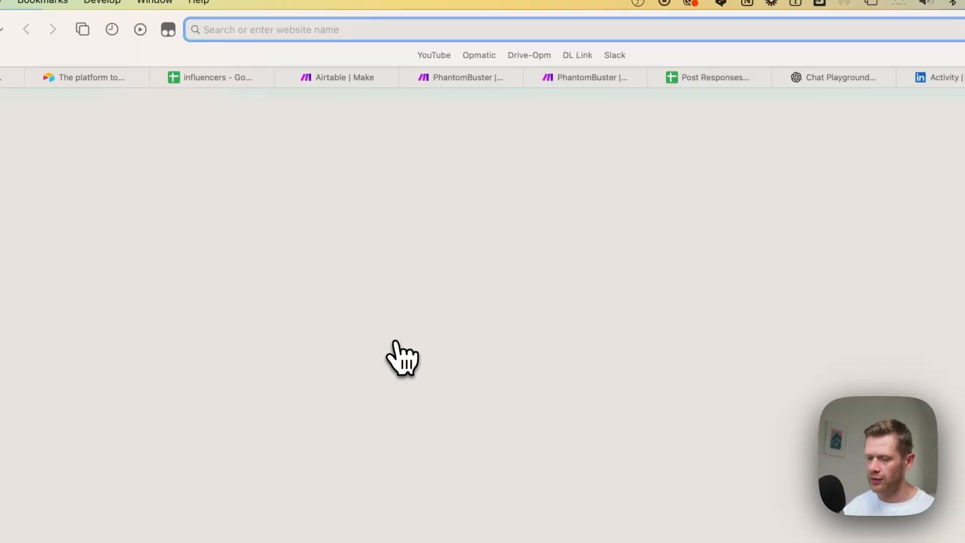
{"action": "type", "text": "air"}
{"action": "key", "text": "Return"}
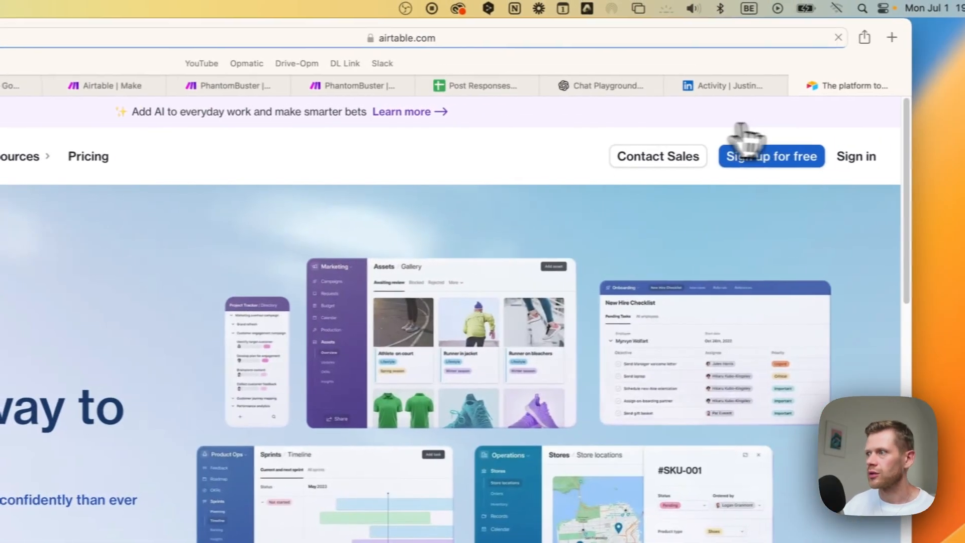
{"action": "left_click", "coordinate": [852, 157]}
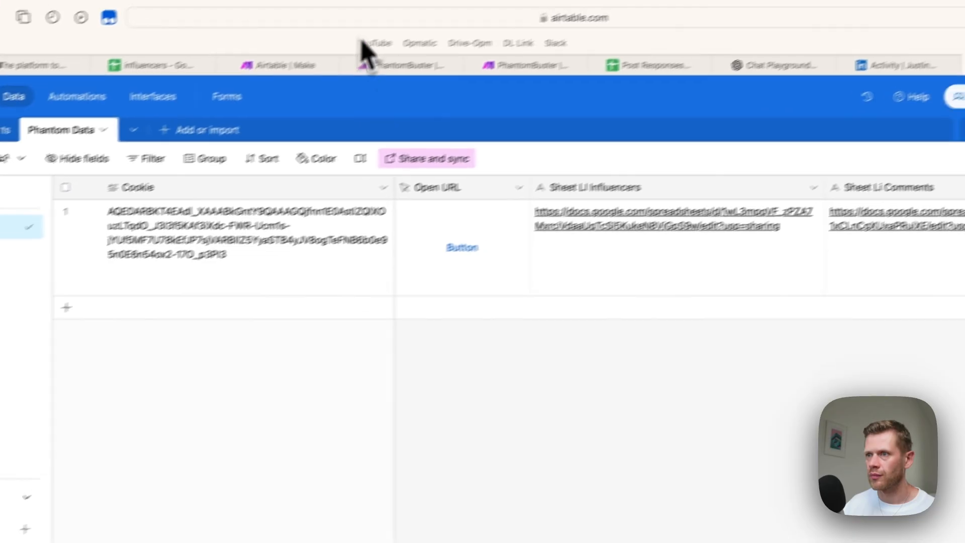
{"action": "left_click", "coordinate": [360, 19]}
{"action": "key", "text": "super+c"}
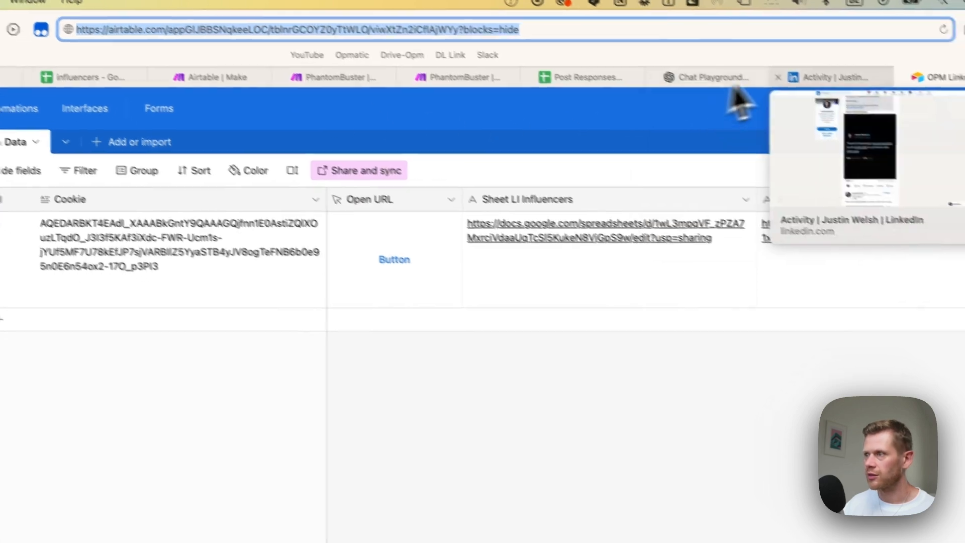
Step: Add the copied Airtable table URL below the scenario link in the Slack text, separated by a blank line, and save the module
{"action": "left_click", "coordinate": [417, 55]}
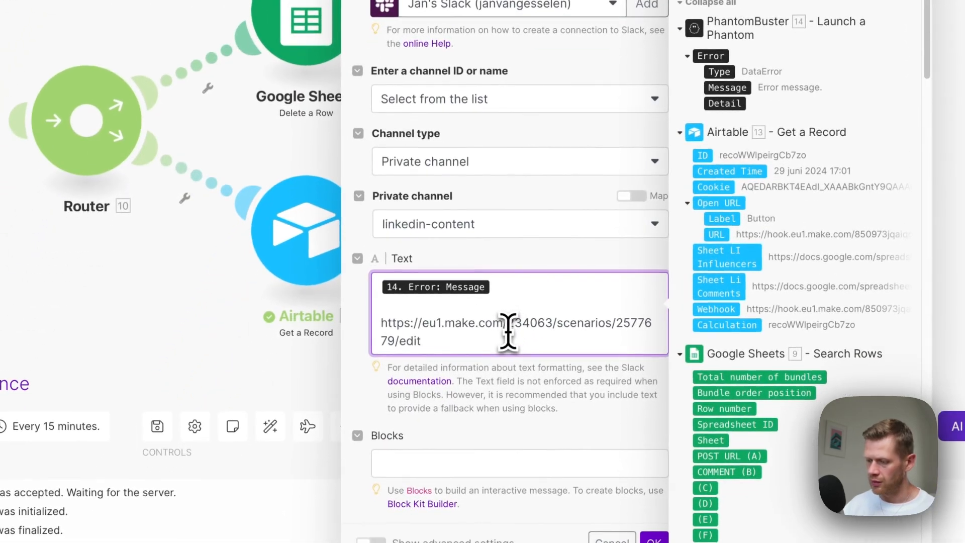
{"action": "key", "text": "super+v"}
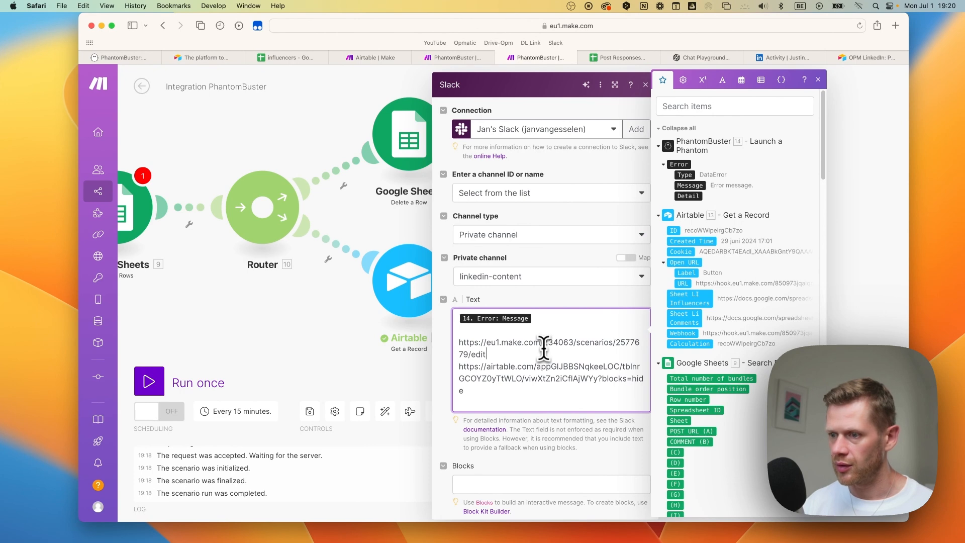
{"action": "key", "text": "Return"}
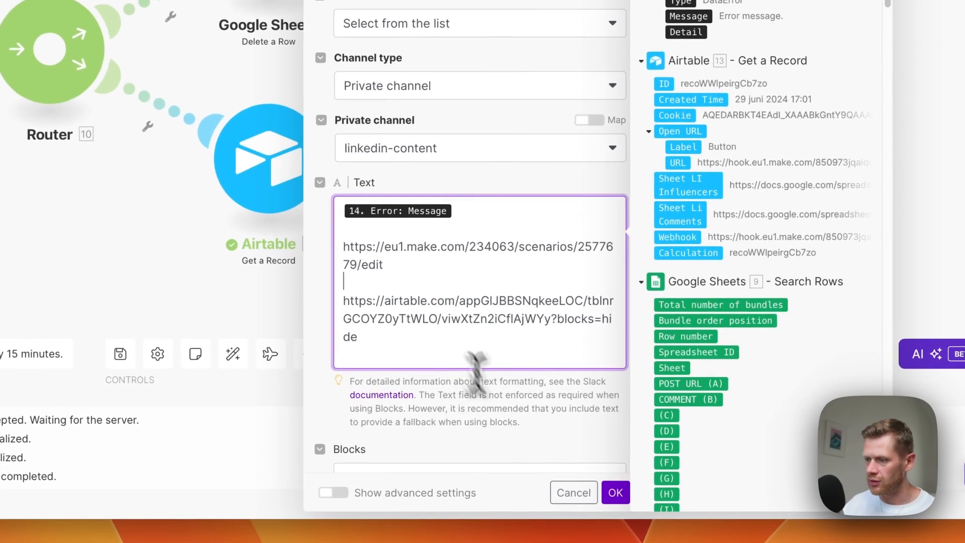
{"action": "left_click", "coordinate": [616, 495]}
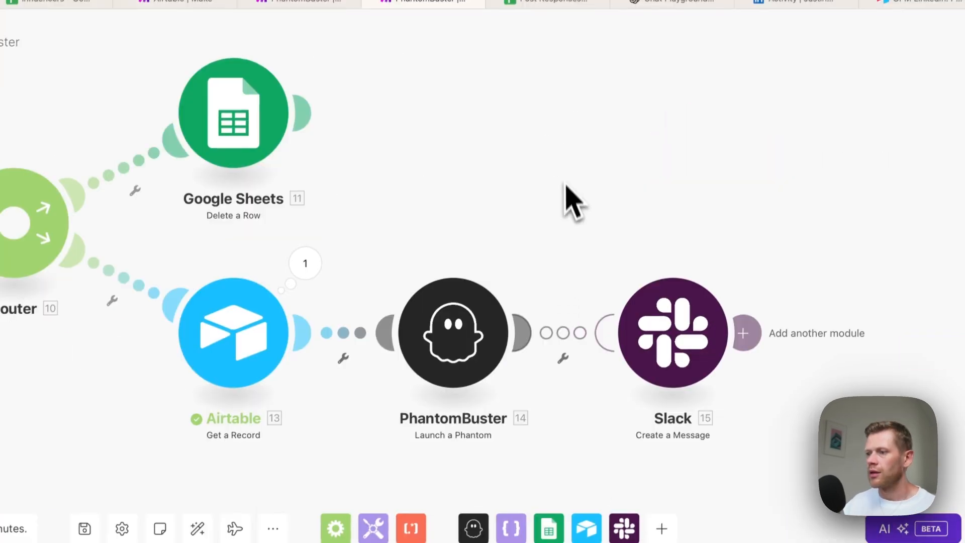
Step: Review the complete Response Poster flow and the Activity Extractor and AI Response Generator scenarios
{"action": "scroll", "coordinate": [564, 186], "scroll_direction": "down", "scroll_amount": 1}
{"action": "left_click_drag", "start_coordinate": [525, 205], "coordinate": [613, 226]}
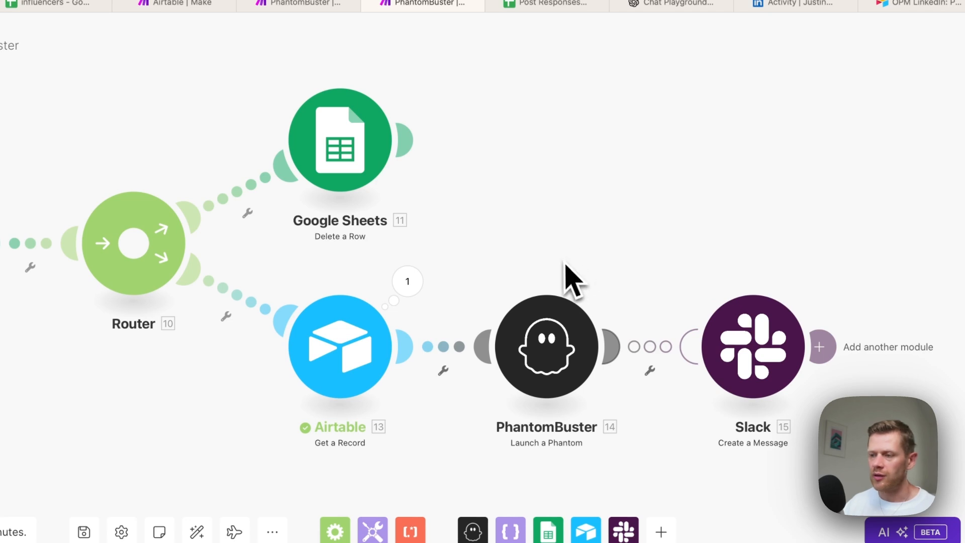
{"action": "scroll", "coordinate": [743, 217], "scroll_direction": "down", "scroll_amount": 3}
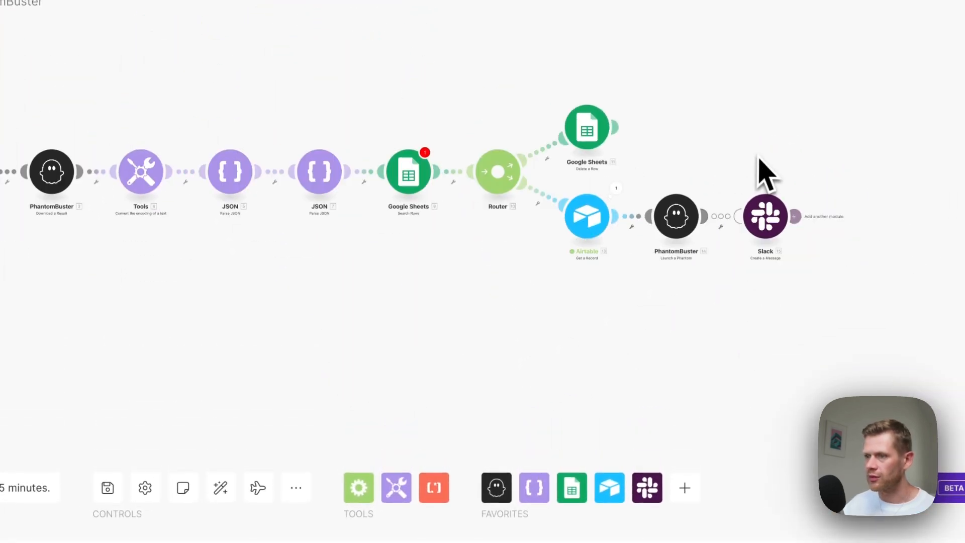
{"action": "left_click_drag", "start_coordinate": [356, 293], "coordinate": [438, 332]}
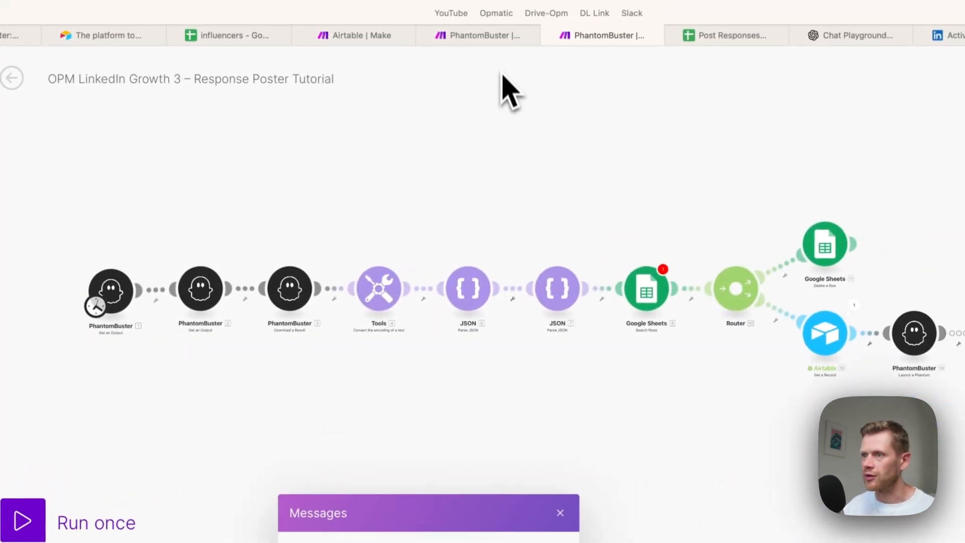
{"action": "left_click", "coordinate": [483, 36]}
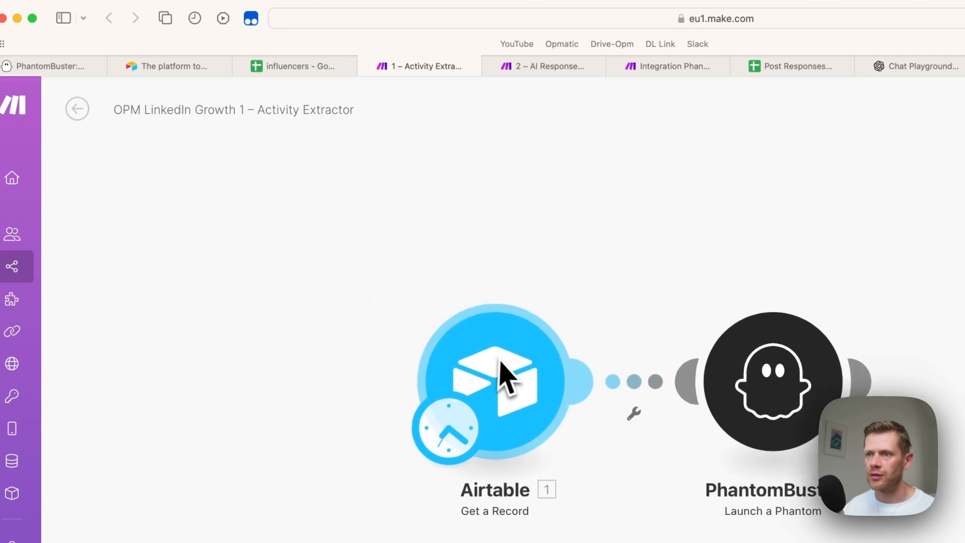
{"action": "left_click", "coordinate": [558, 25]}
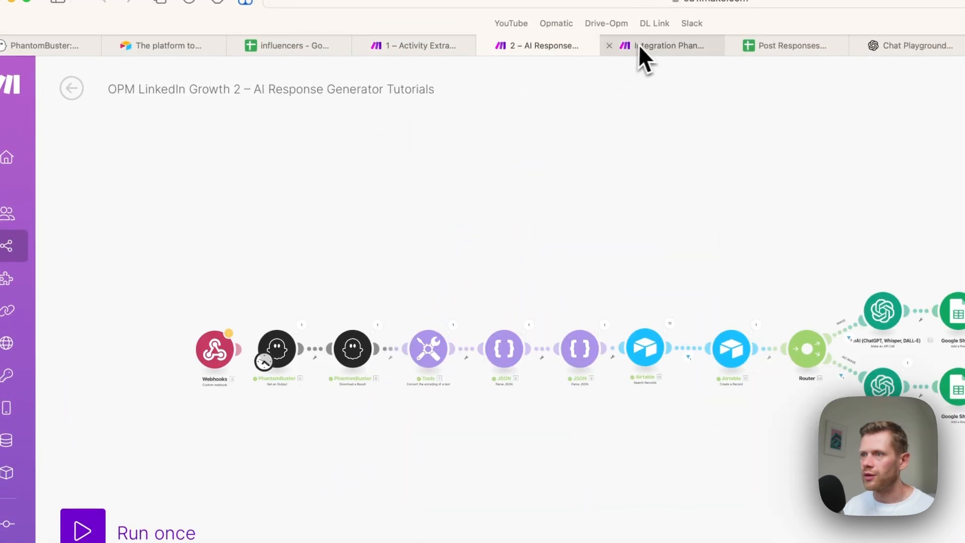
{"action": "left_click", "coordinate": [647, 24]}
{"action": "scroll", "coordinate": [491, 249], "scroll_direction": "down", "scroll_amount": 2}
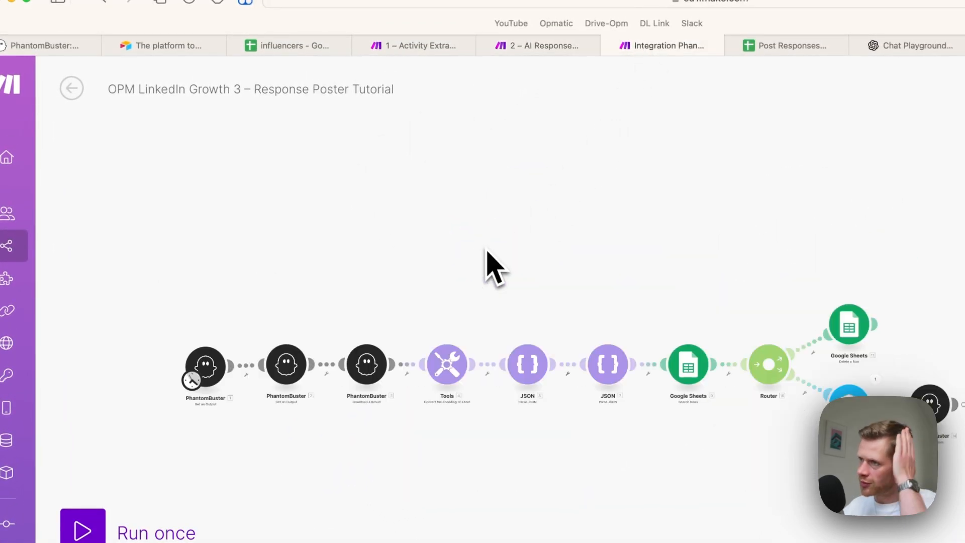
Step: Open the schedule settings of the OPM LinkedIn Growth 1 – Activity Extractor Tutorial scenario
{"action": "left_click", "coordinate": [422, 53]}
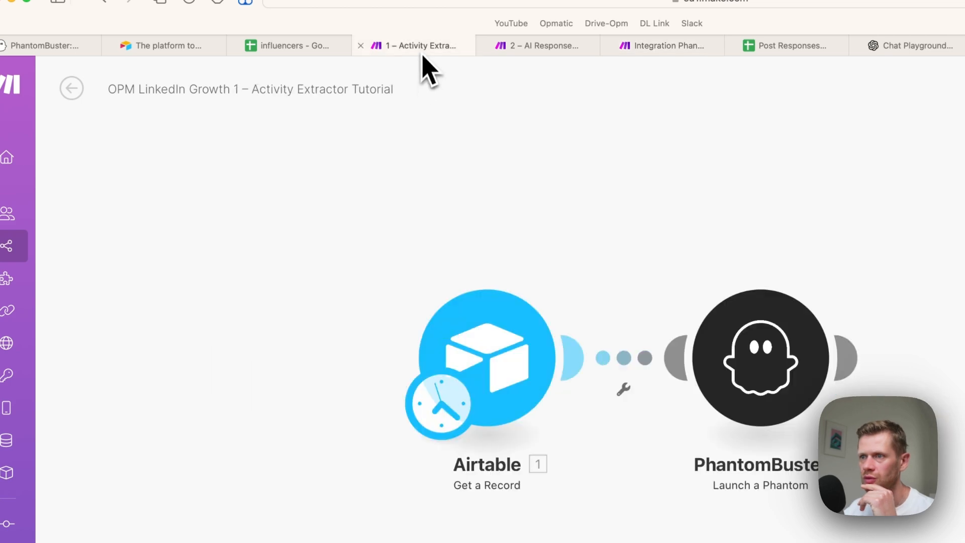
{"action": "scroll", "coordinate": [332, 385], "scroll_direction": "down", "scroll_amount": 1}
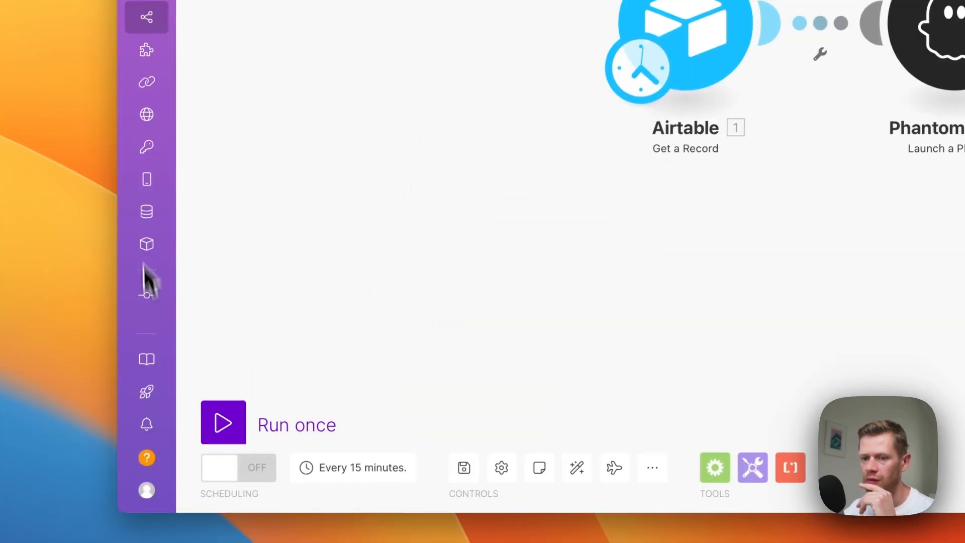
{"action": "mouse_move", "coordinate": [23, 473]}
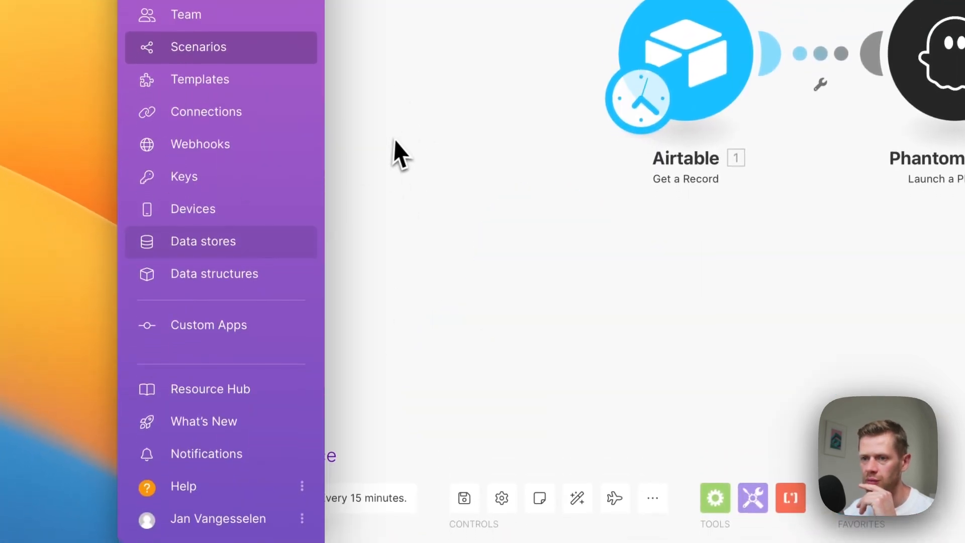
{"action": "left_click", "coordinate": [642, 105]}
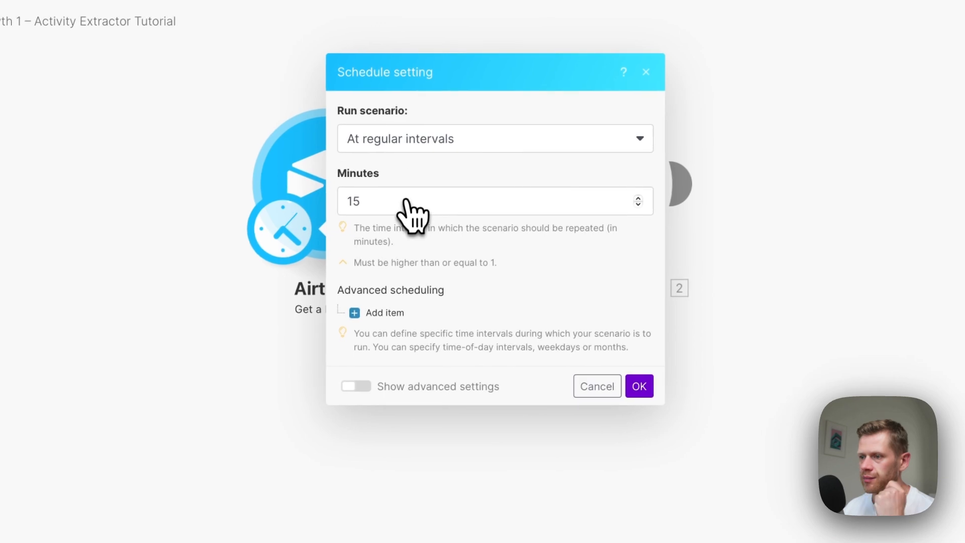
Step: Add an advanced scheduling item to the Activity Extractor schedule with a time window from 07:00 to 19:00
{"action": "left_click", "coordinate": [388, 313]}
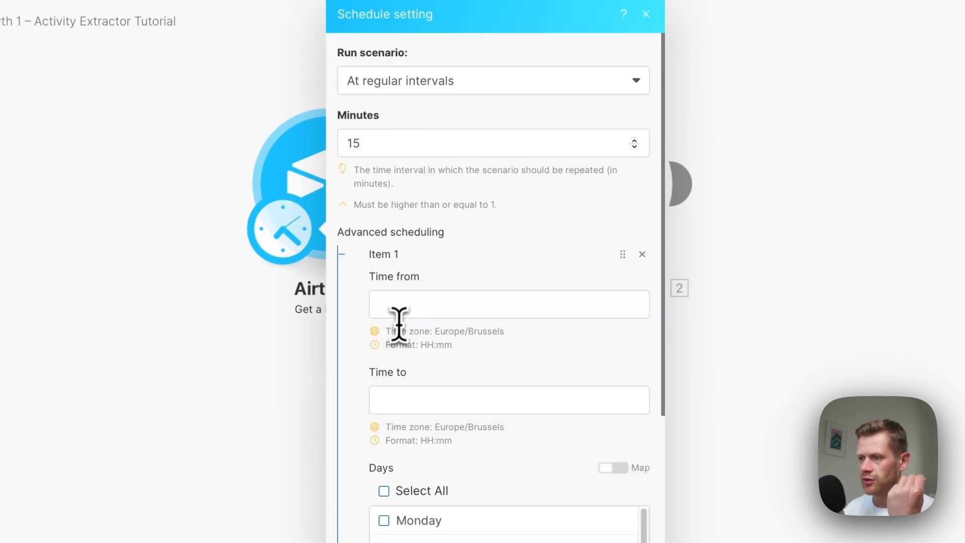
{"action": "left_click", "coordinate": [401, 307]}
{"action": "left_click", "coordinate": [692, 343]}
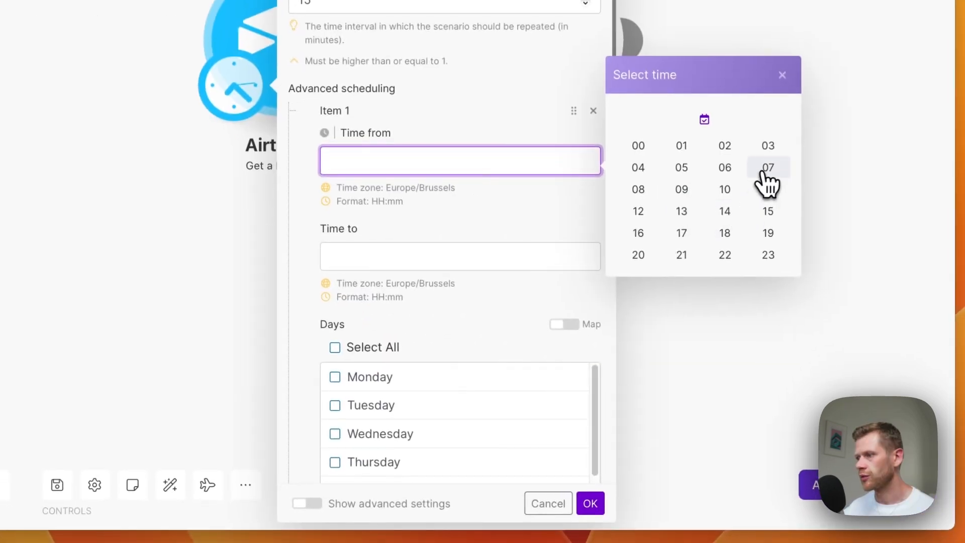
{"action": "left_click", "coordinate": [763, 169]}
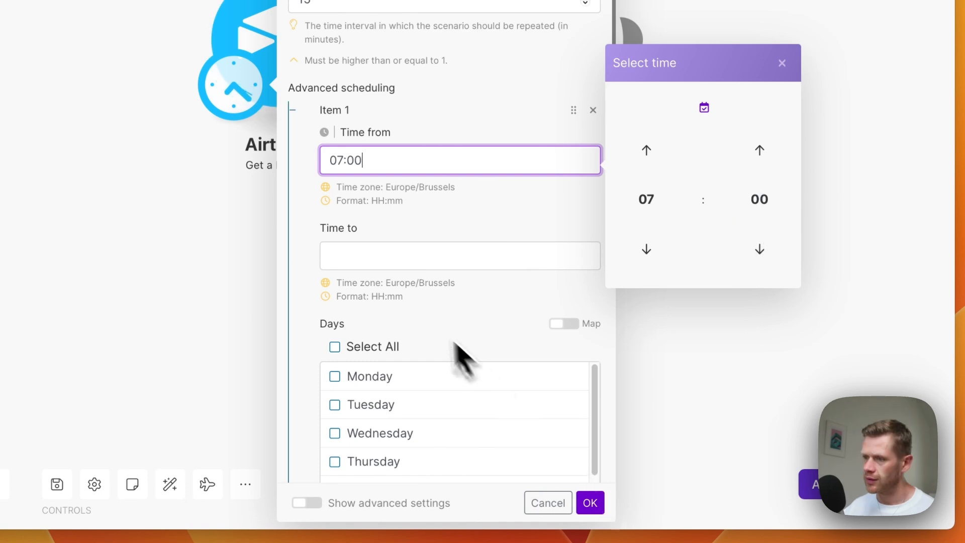
{"action": "left_click", "coordinate": [398, 277]}
{"action": "left_click", "coordinate": [397, 260]}
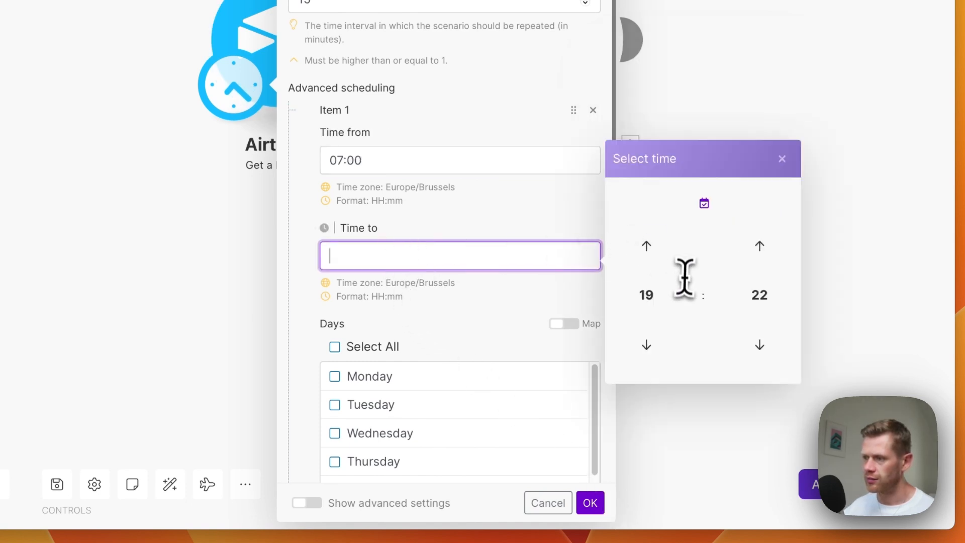
{"action": "left_click", "coordinate": [765, 305]}
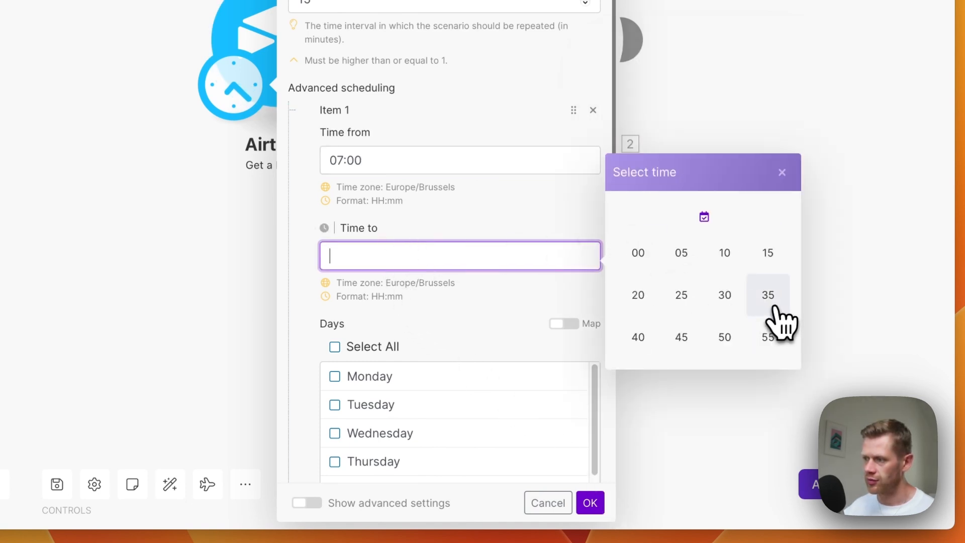
{"action": "left_click", "coordinate": [643, 259]}
{"action": "left_click", "coordinate": [459, 333]}
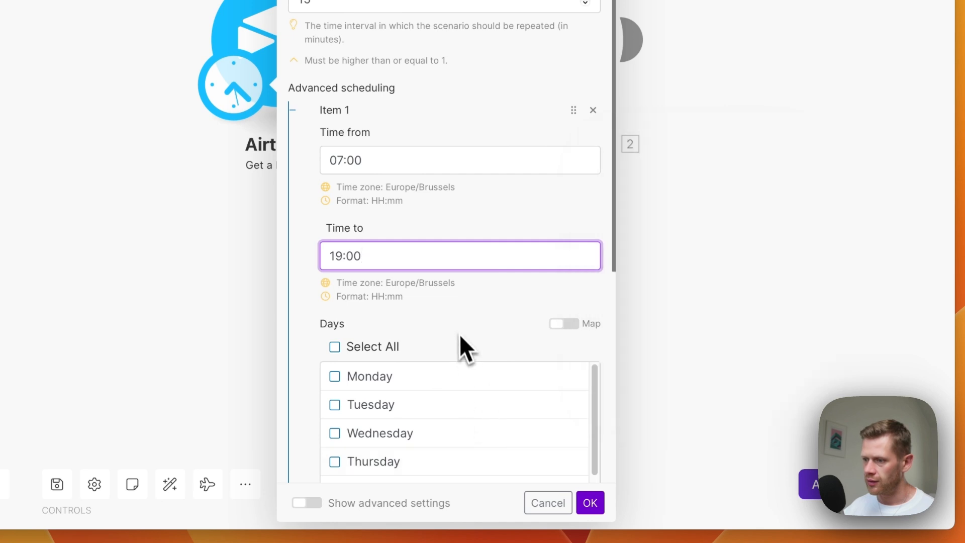
Step: Select the weekdays, starting with Monday, as the days for the advanced scheduling item
{"action": "scroll", "coordinate": [458, 335], "scroll_direction": "down", "scroll_amount": 1}
{"action": "left_click", "coordinate": [374, 414]}
{"action": "left_click", "coordinate": [372, 442]}
{"action": "left_click", "coordinate": [365, 470]}
Step: Set the Activity Extractor's run interval in minutes to the equivalent of 6 hours and save the schedule
{"action": "scroll", "coordinate": [452, 427], "scroll_direction": "down", "scroll_amount": 1}
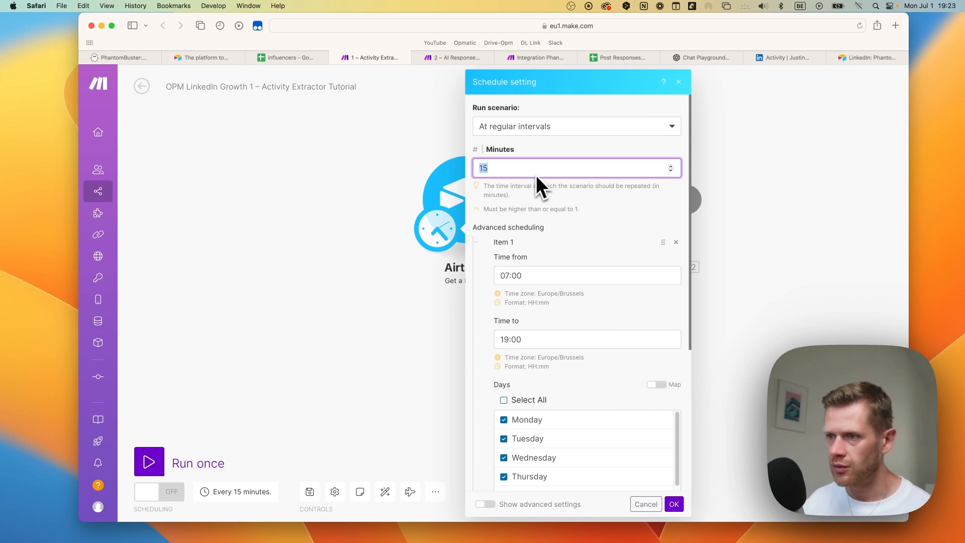
{"action": "key", "text": "BackSpace"}
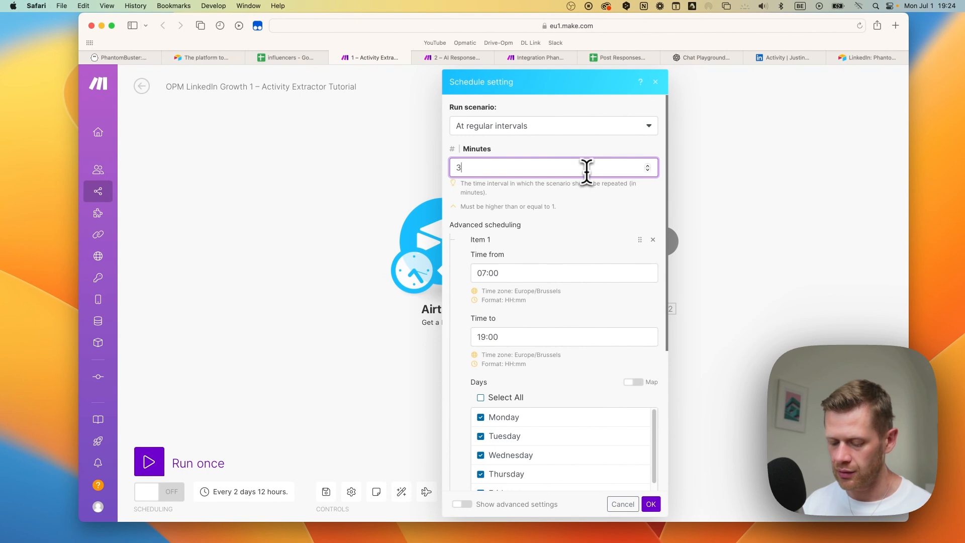
{"action": "key", "text": "Return"}
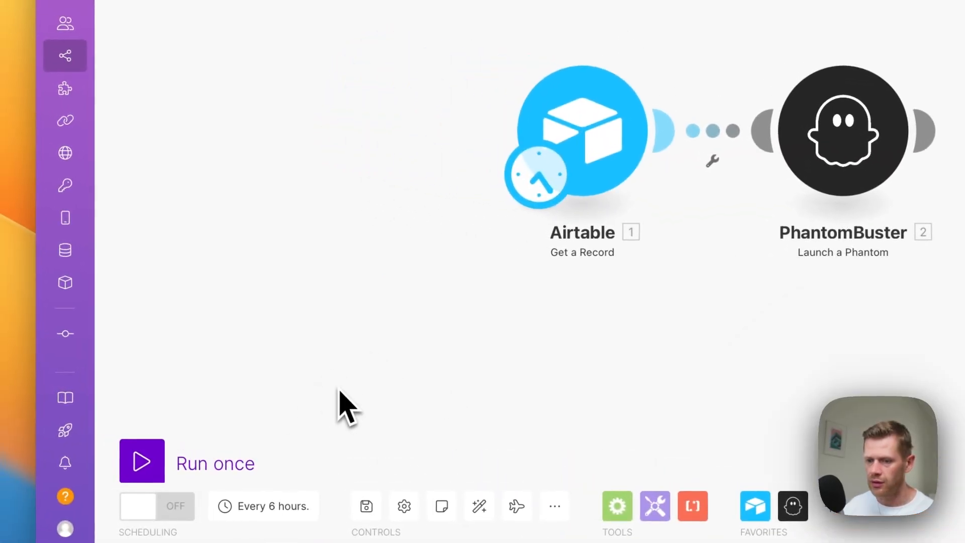
Step: Examine the LinkedIn profile listed in the influencers sheet alongside the Activity Extractor scenario
{"action": "left_click_drag", "start_coordinate": [364, 380], "coordinate": [400, 354]}
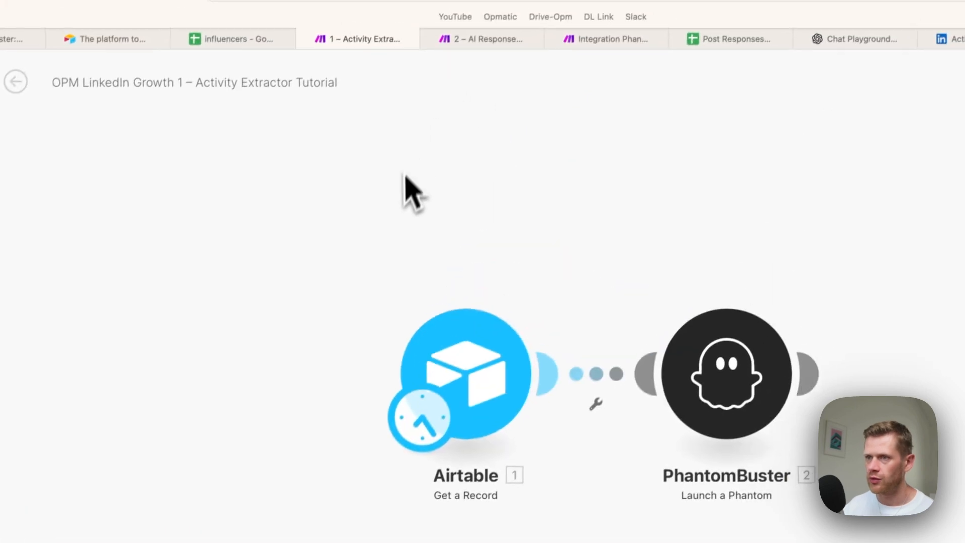
{"action": "left_click", "coordinate": [234, 47]}
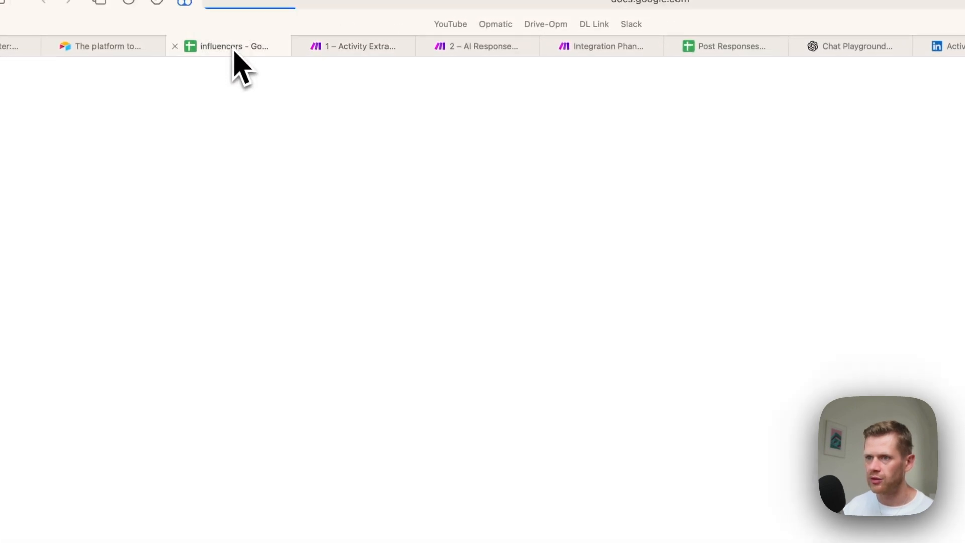
{"action": "left_click", "coordinate": [355, 46]}
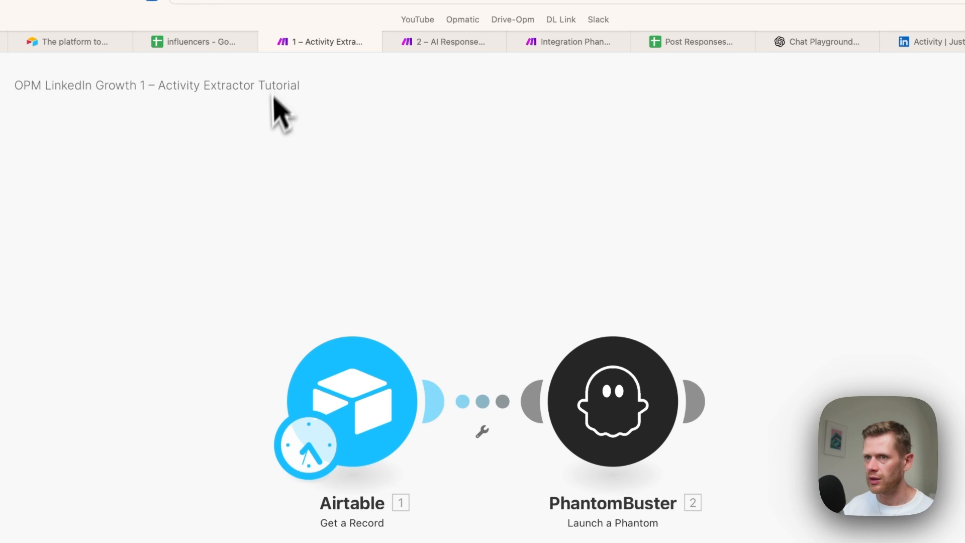
{"action": "left_click", "coordinate": [234, 44]}
{"action": "left_click", "coordinate": [333, 284]}
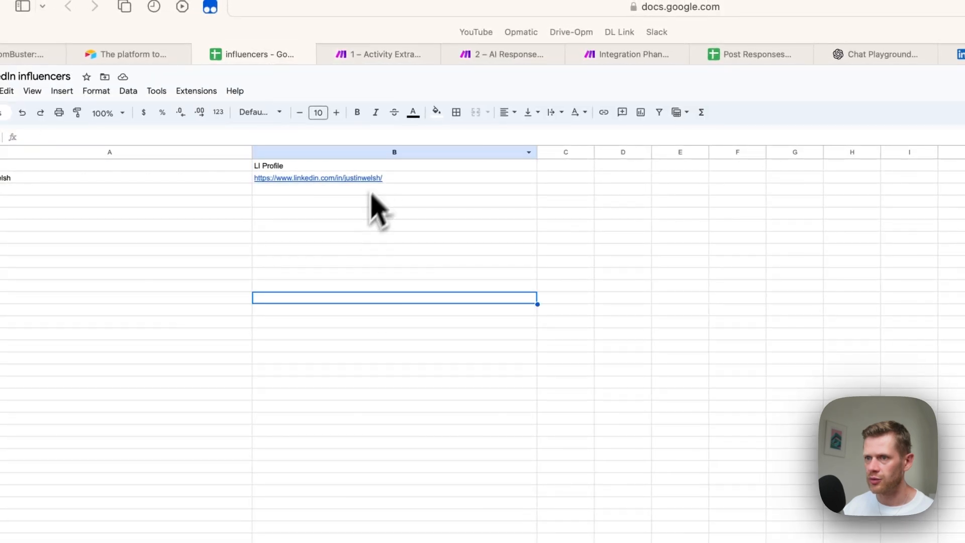
{"action": "left_click", "coordinate": [411, 178]}
{"action": "key", "text": "ctrl+Tab"}
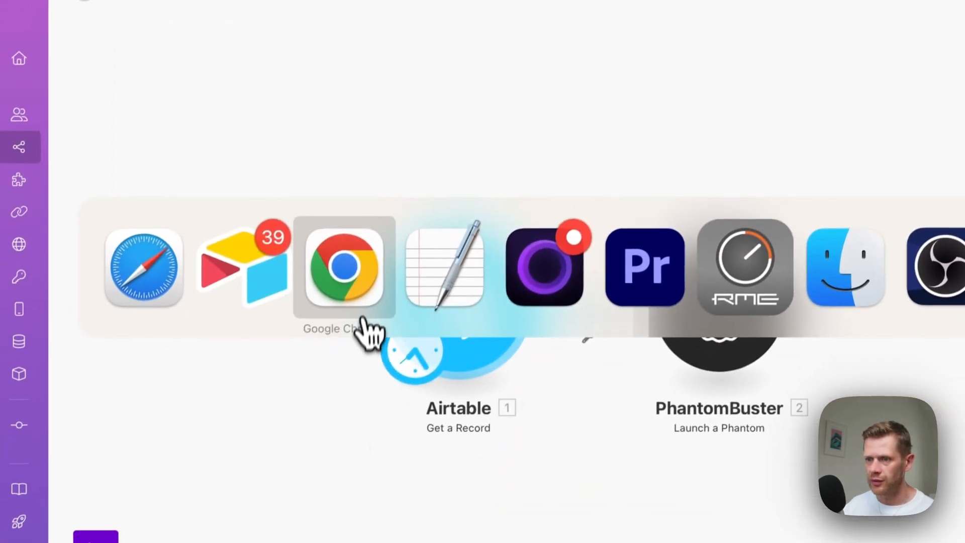
Step: Switch to PhantomBuster in Google Chrome and review the results of the LinkedIn Influencer Activity Extractor phantom
{"action": "left_click", "coordinate": [331, 347]}
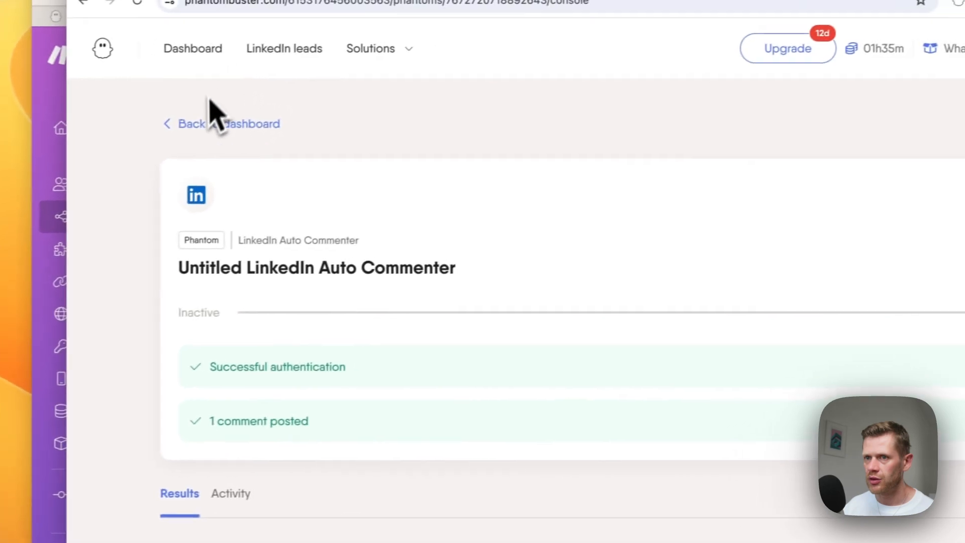
{"action": "left_click", "coordinate": [301, 112]}
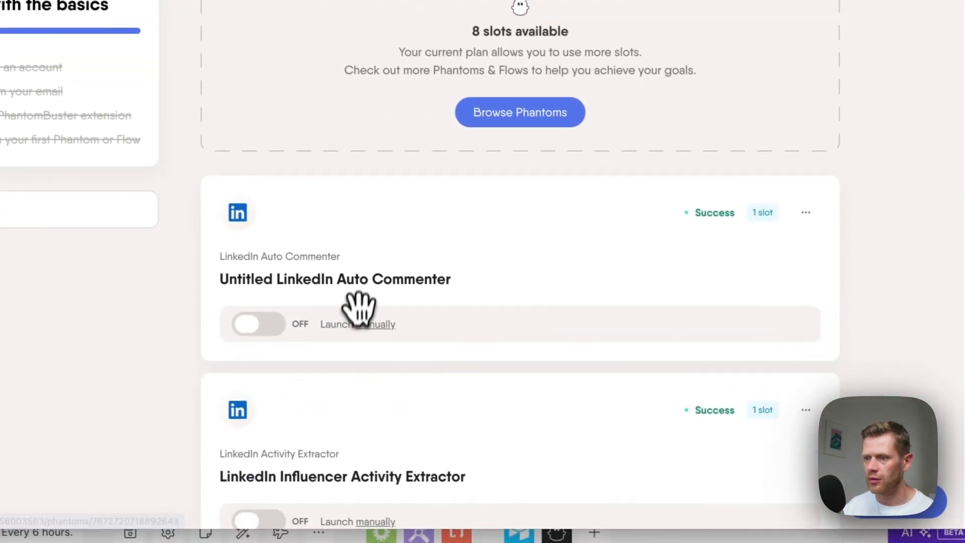
{"action": "scroll", "coordinate": [417, 360], "scroll_direction": "down", "scroll_amount": 1}
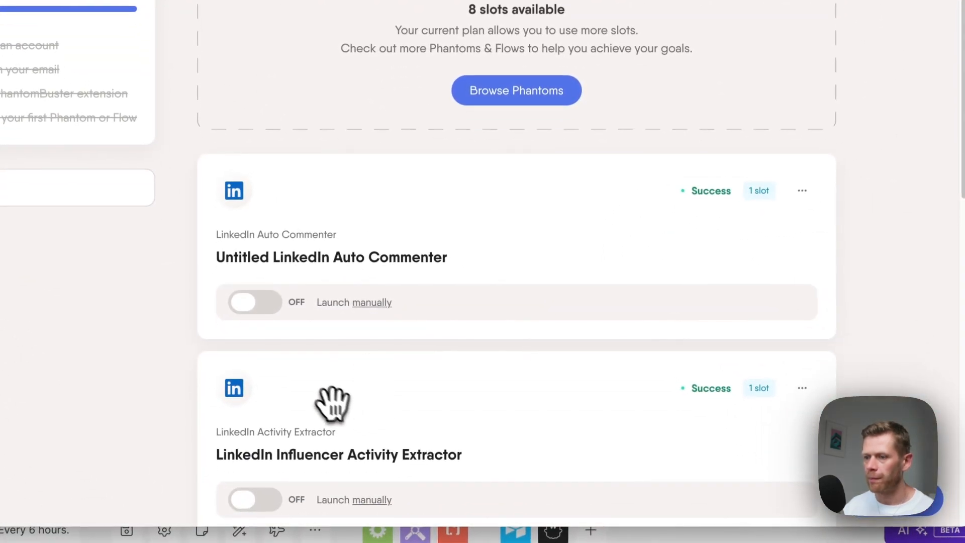
{"action": "scroll", "coordinate": [553, 362], "scroll_direction": "down", "scroll_amount": 10}
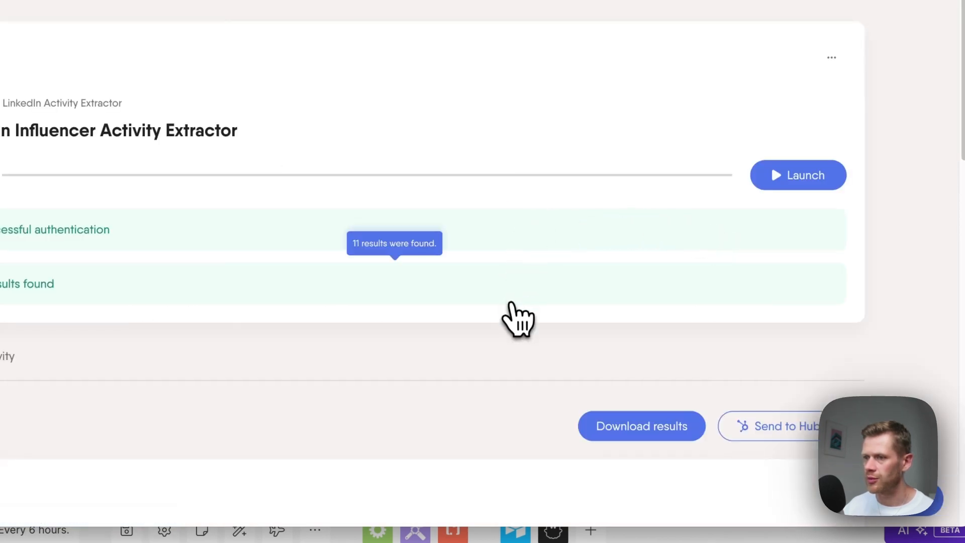
{"action": "scroll", "coordinate": [512, 317], "scroll_direction": "down", "scroll_amount": 2}
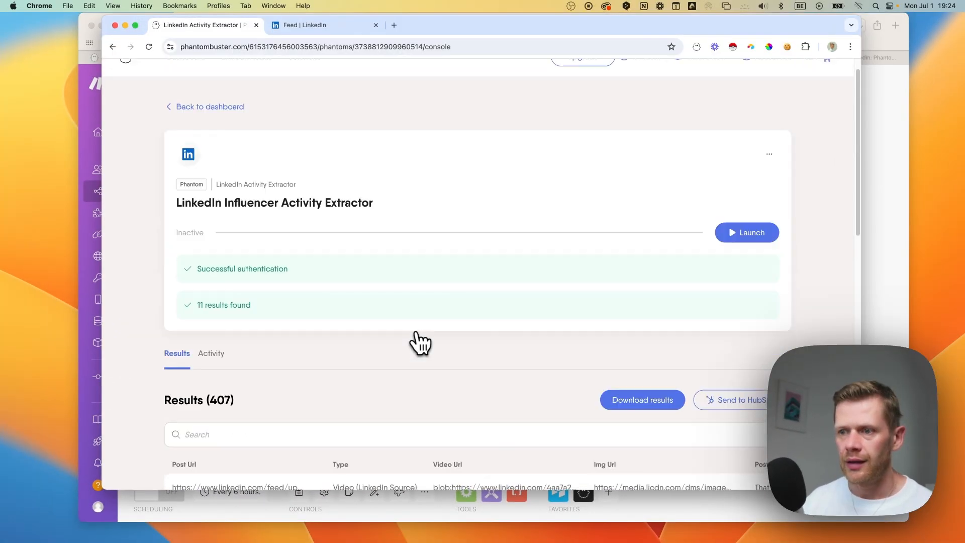
{"action": "scroll", "coordinate": [402, 302], "scroll_direction": "up", "scroll_amount": 1}
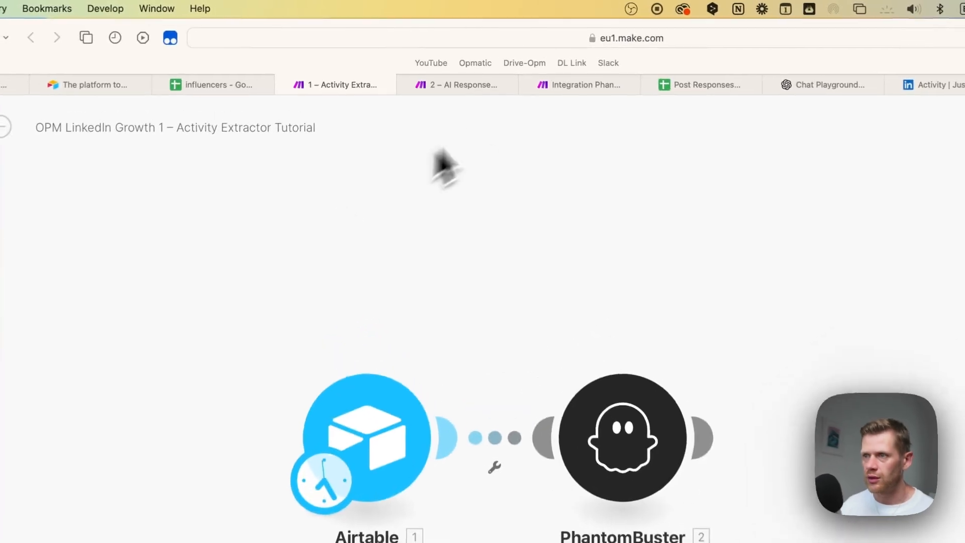
Step: Revisit the influencers sheet and Activity Extractor scenario, and examine the AI Response Generator flow from its webhook to the Google Sheets modules
{"action": "left_click", "coordinate": [261, 72]}
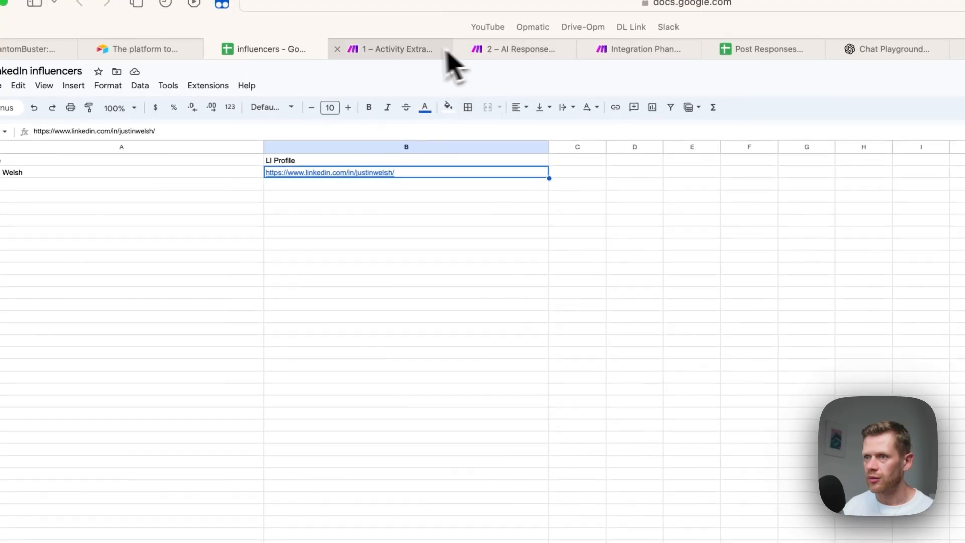
{"action": "left_click", "coordinate": [520, 50]}
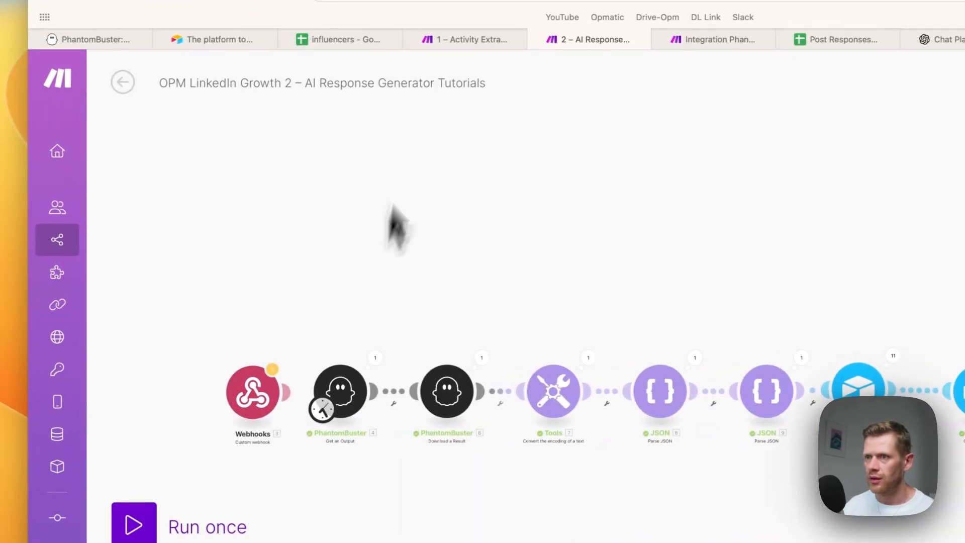
{"action": "left_click", "coordinate": [417, 47]}
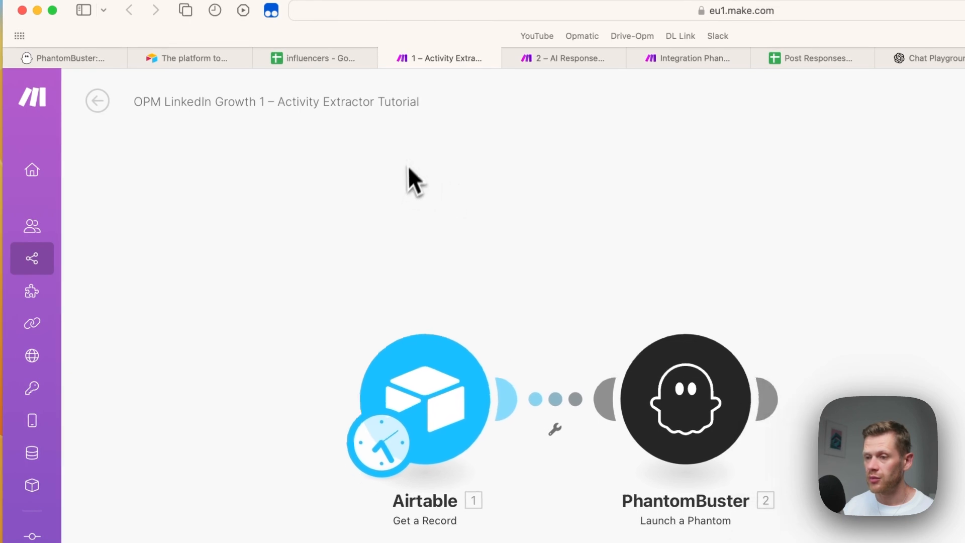
{"action": "left_click", "coordinate": [566, 59]}
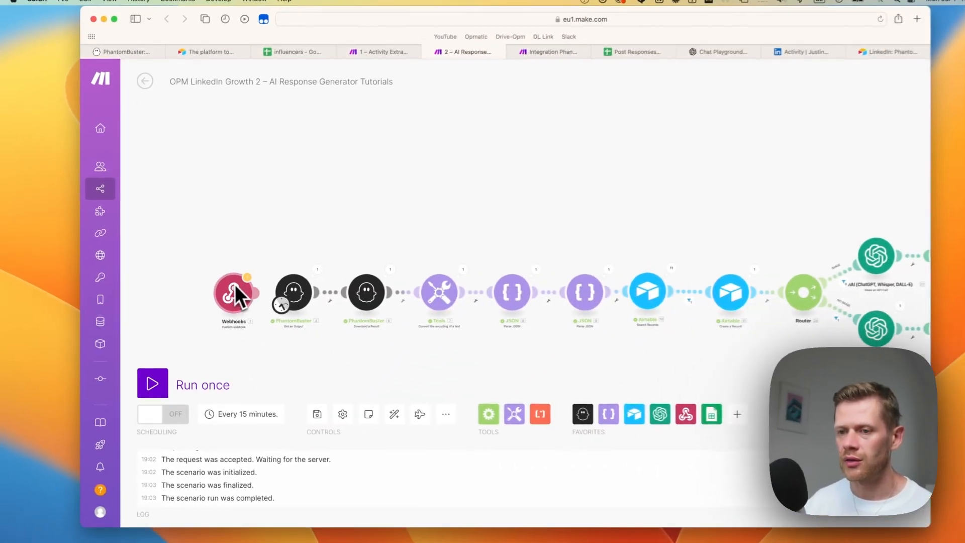
{"action": "scroll", "coordinate": [280, 248], "scroll_direction": "down", "scroll_amount": 2}
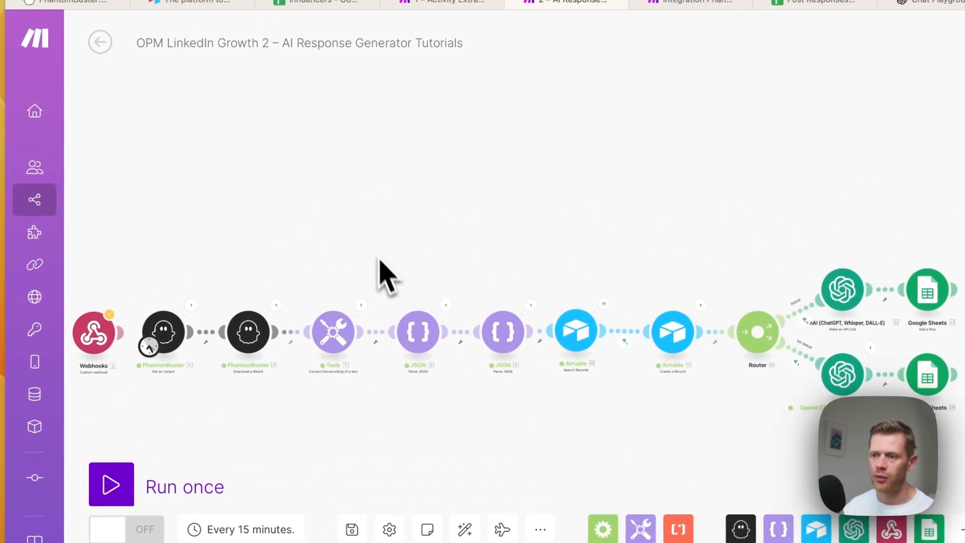
{"action": "scroll", "coordinate": [597, 196], "scroll_direction": "down", "scroll_amount": 3}
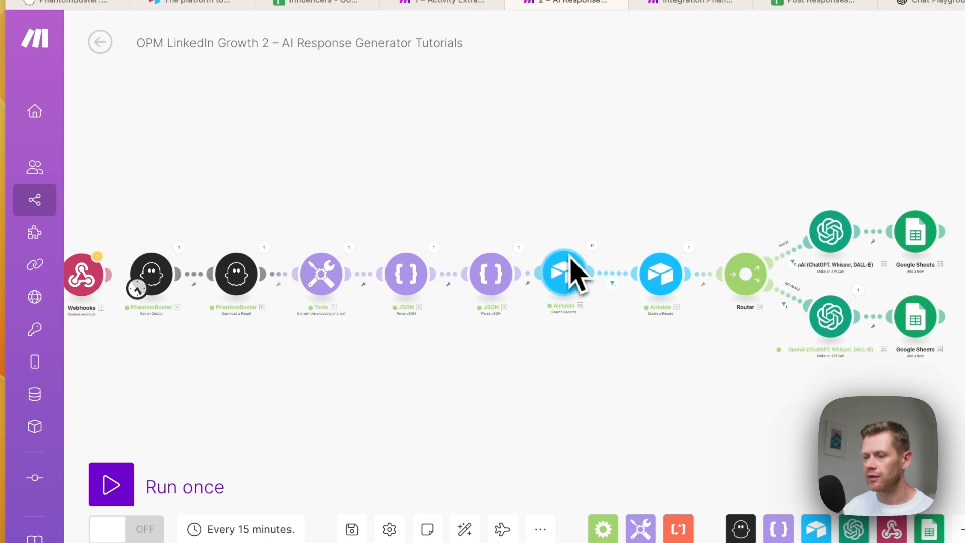
{"action": "scroll", "coordinate": [573, 266], "scroll_direction": "up", "scroll_amount": 3}
{"action": "left_click_drag", "start_coordinate": [631, 336], "coordinate": [619, 339]}
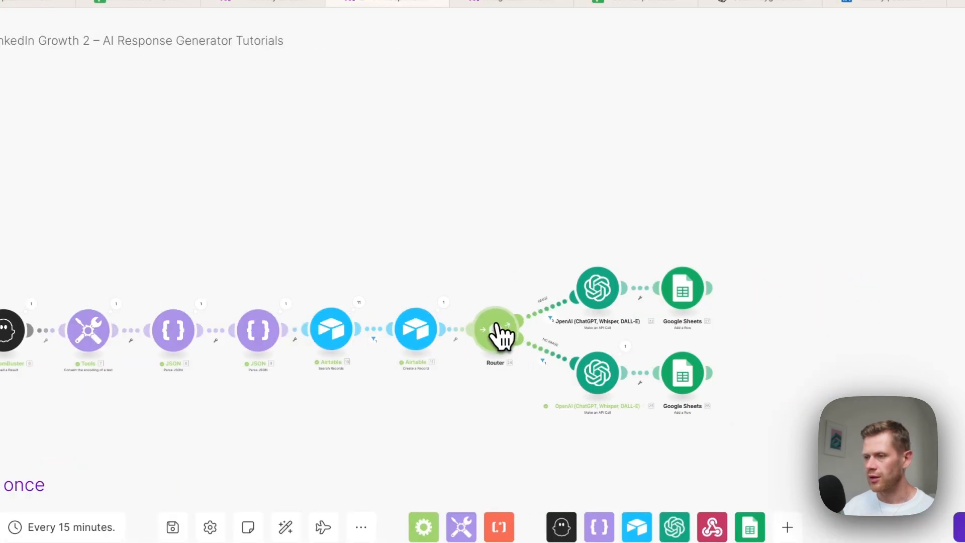
{"action": "scroll", "coordinate": [481, 224], "scroll_direction": "down", "scroll_amount": 1}
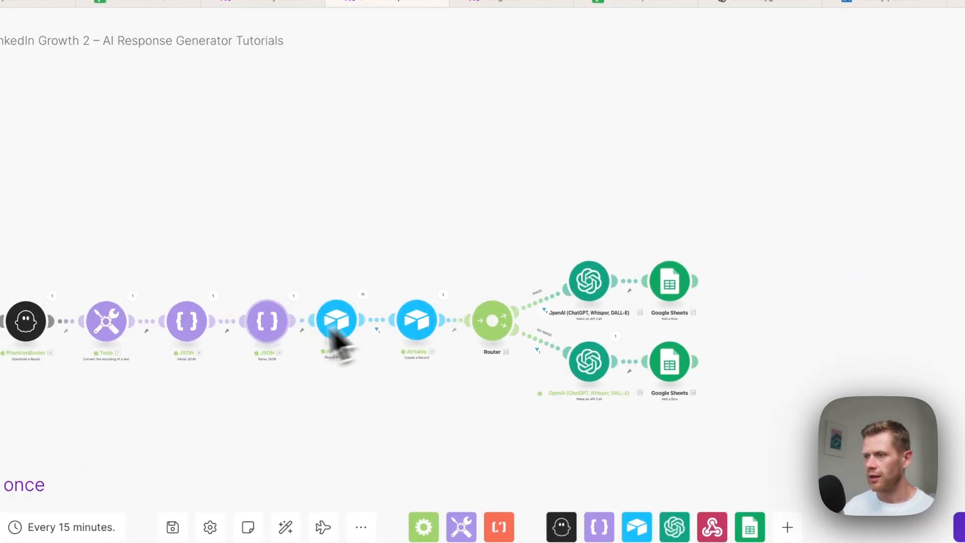
{"action": "left_click_drag", "start_coordinate": [511, 193], "coordinate": [494, 158]}
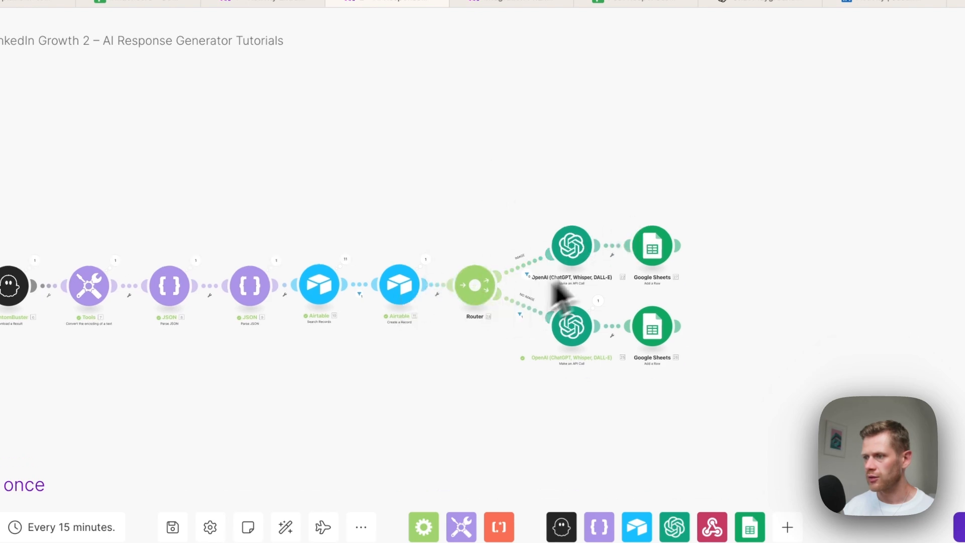
{"action": "key", "text": "super+Tab"}
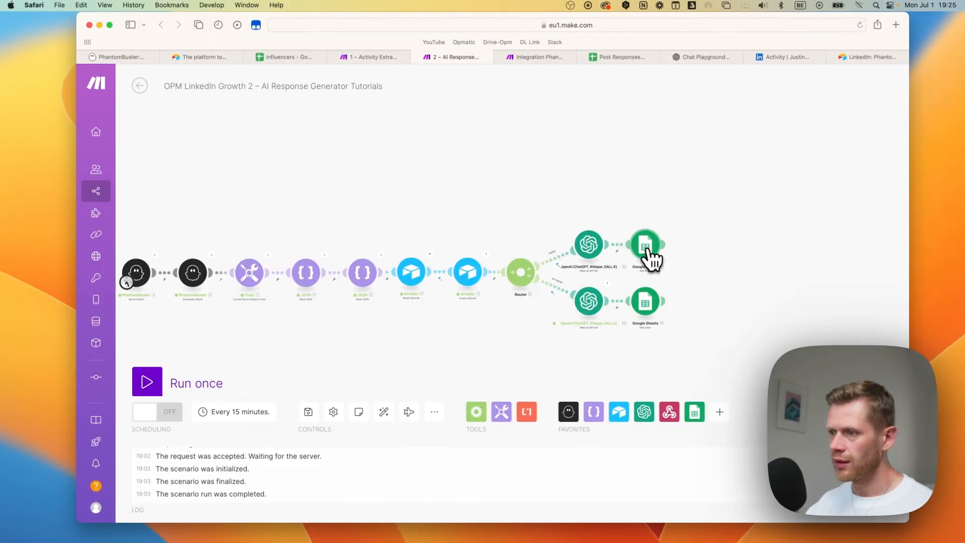
{"action": "scroll", "coordinate": [645, 252], "scroll_direction": "up", "scroll_amount": 2}
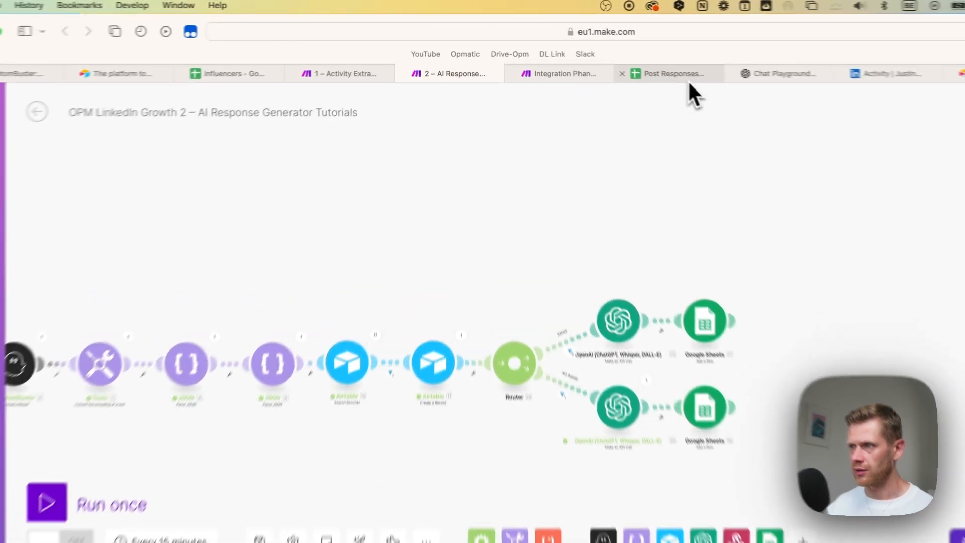
Step: Check the saved comment in the LinkedIn Post Responses sheet and examine the Response Poster Tutorial scenario with its schedule
{"action": "left_click", "coordinate": [622, 57]}
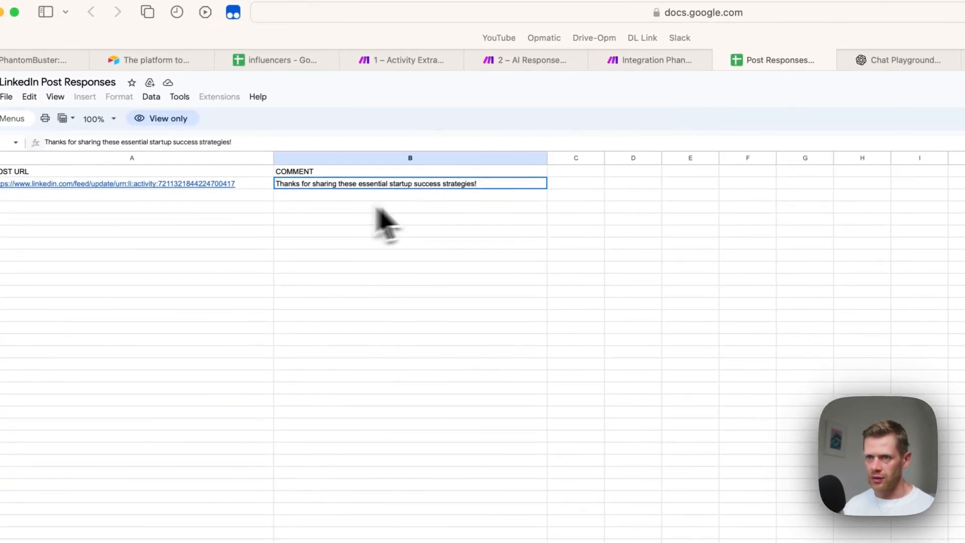
{"action": "left_click", "coordinate": [653, 60]}
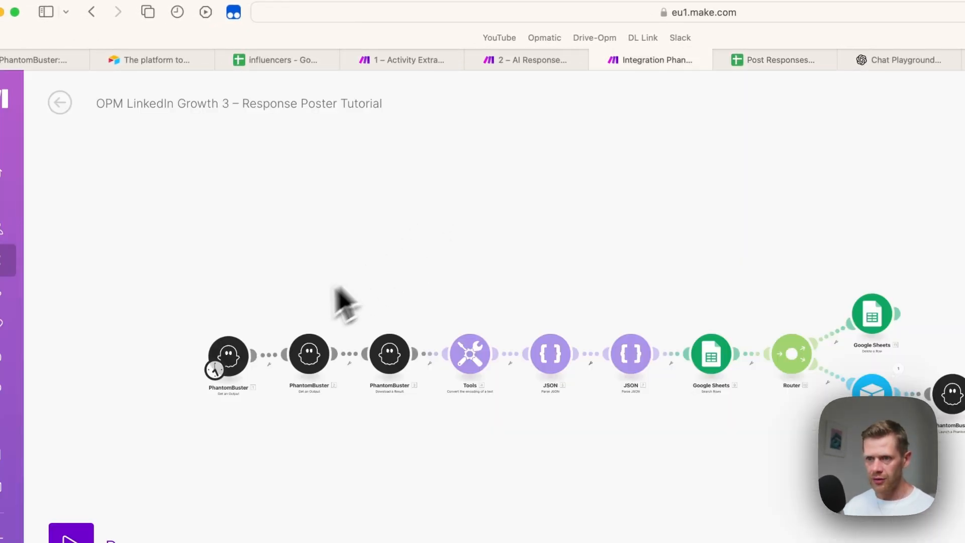
{"action": "scroll", "coordinate": [233, 362], "scroll_direction": "up", "scroll_amount": 3}
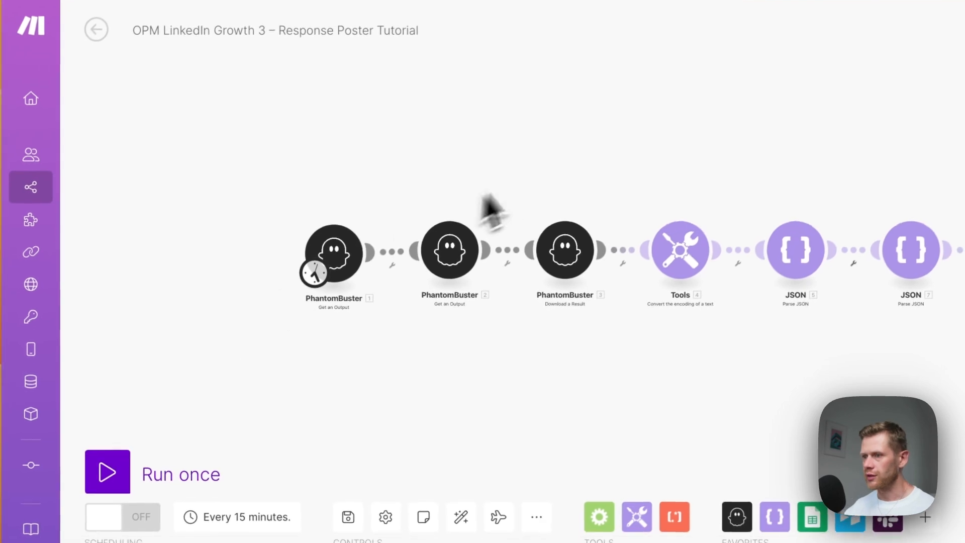
{"action": "scroll", "coordinate": [546, 159], "scroll_direction": "down", "scroll_amount": 1}
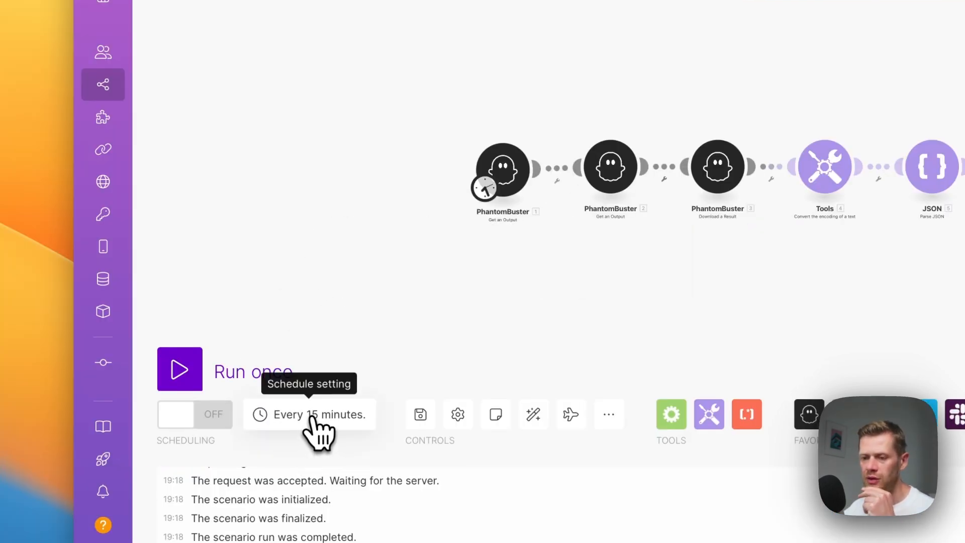
Step: Set the Response Poster Tutorial scenario to run at regular intervals of 60 minutes
{"action": "left_click", "coordinate": [312, 418]}
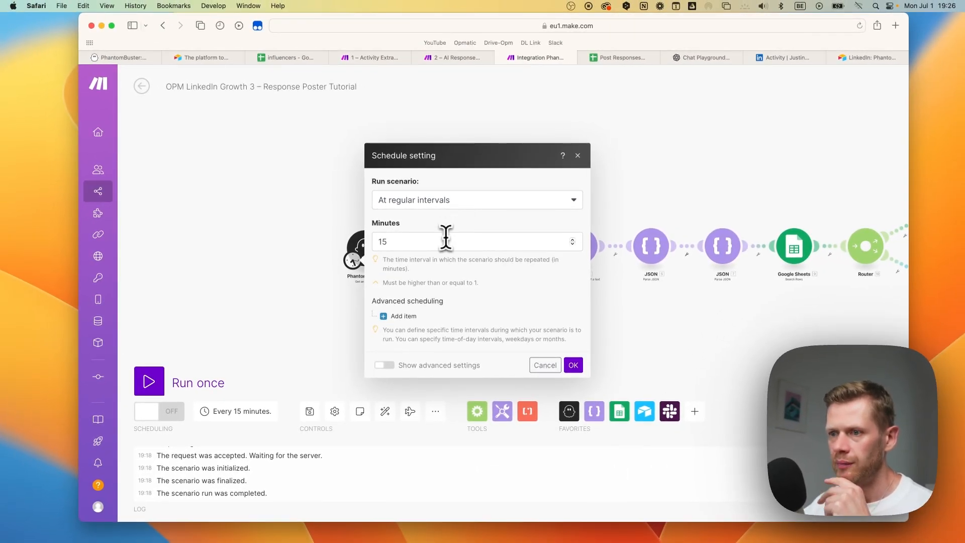
{"action": "double_click", "coordinate": [446, 241]}
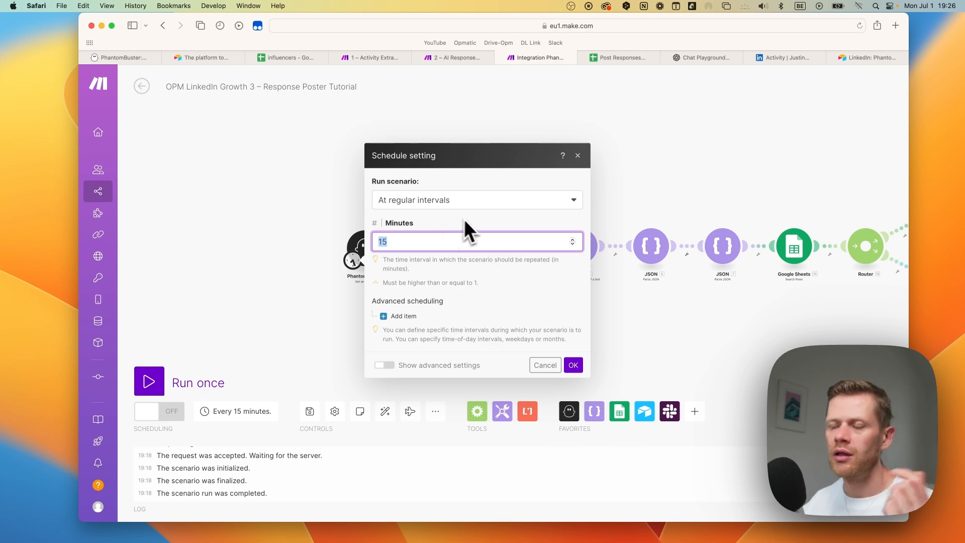
{"action": "left_click", "coordinate": [476, 203]}
{"action": "left_click", "coordinate": [420, 190]}
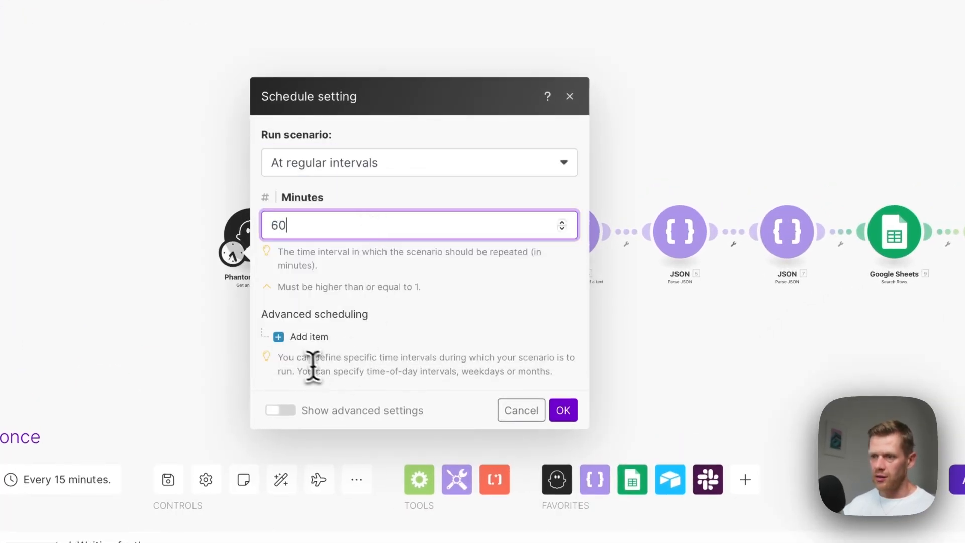
Step: Add an advanced scheduling item that limits runs to between 08:00 and 17:00
{"action": "left_click", "coordinate": [303, 337]}
{"action": "left_click", "coordinate": [356, 275]}
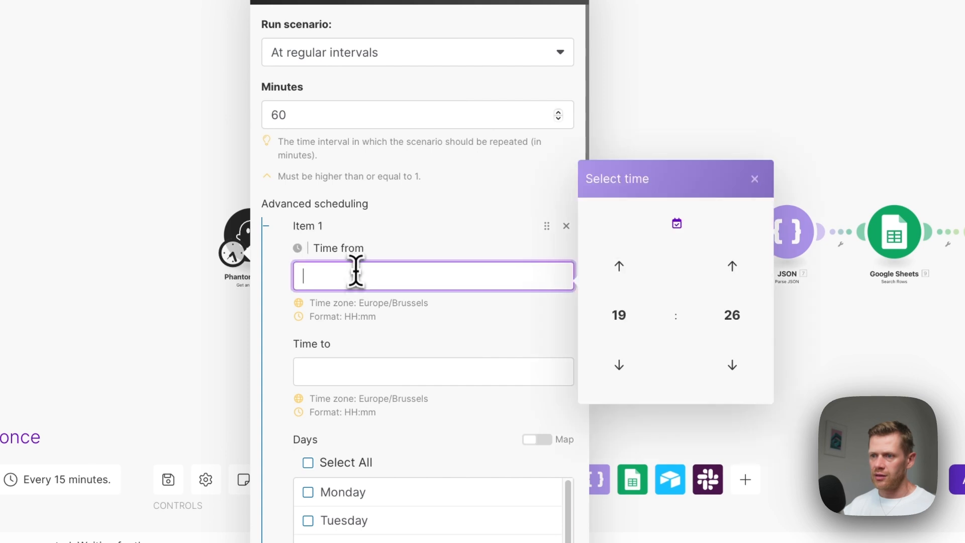
{"action": "left_click", "coordinate": [619, 314]}
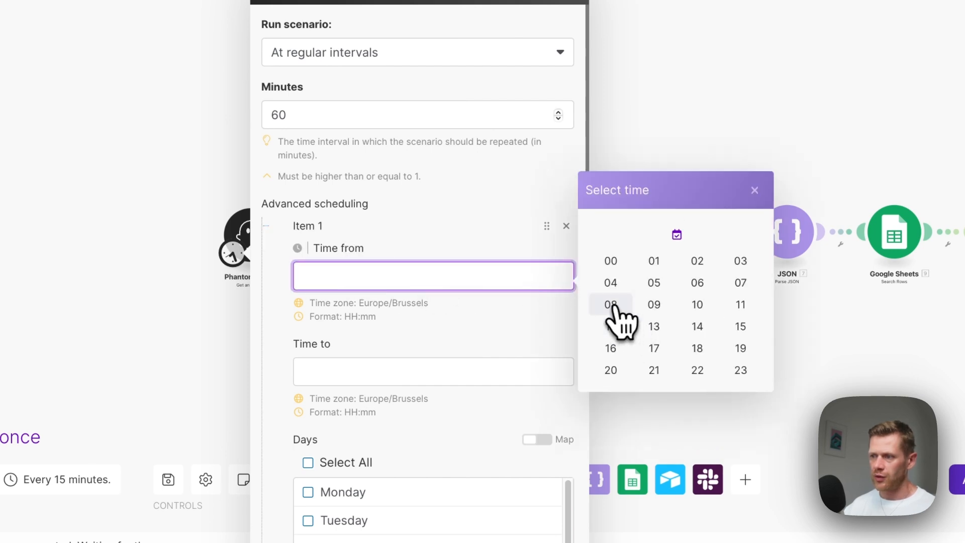
{"action": "left_click", "coordinate": [612, 305]}
{"action": "left_click", "coordinate": [733, 315]}
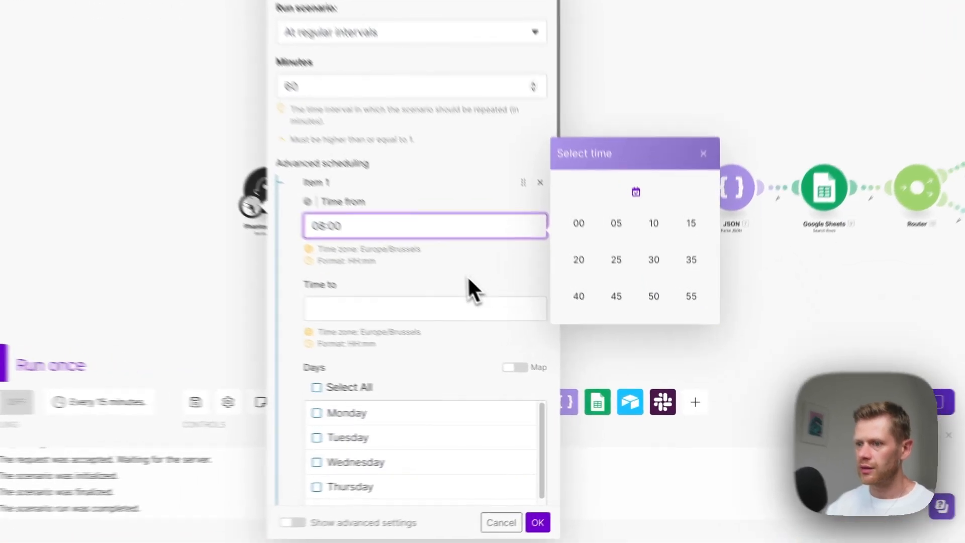
{"action": "left_click", "coordinate": [486, 338]}
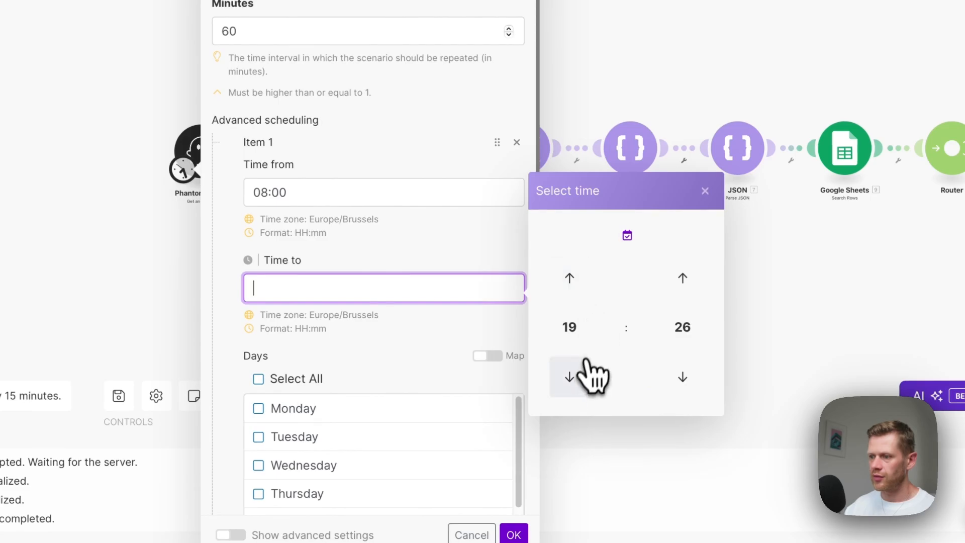
{"action": "left_click", "coordinate": [572, 377]}
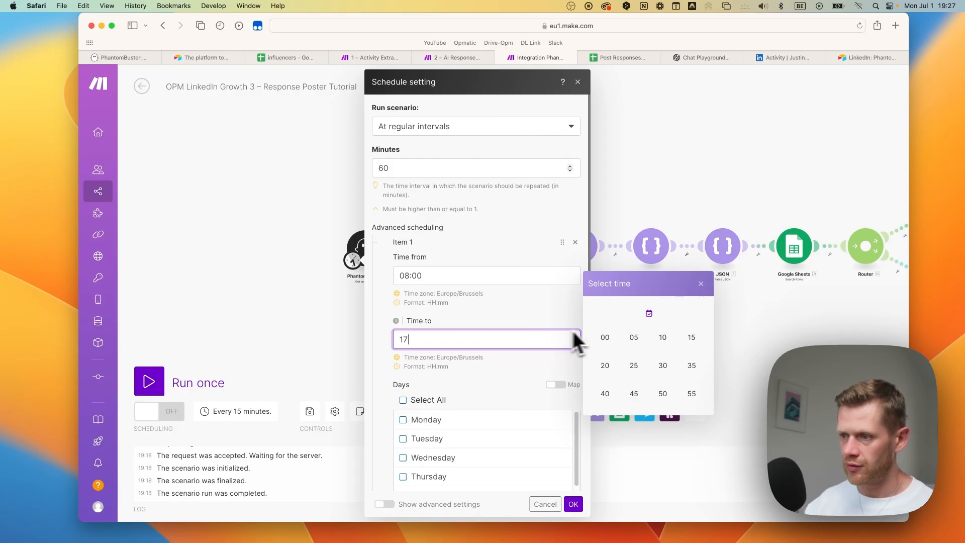
{"action": "left_click", "coordinate": [415, 294]}
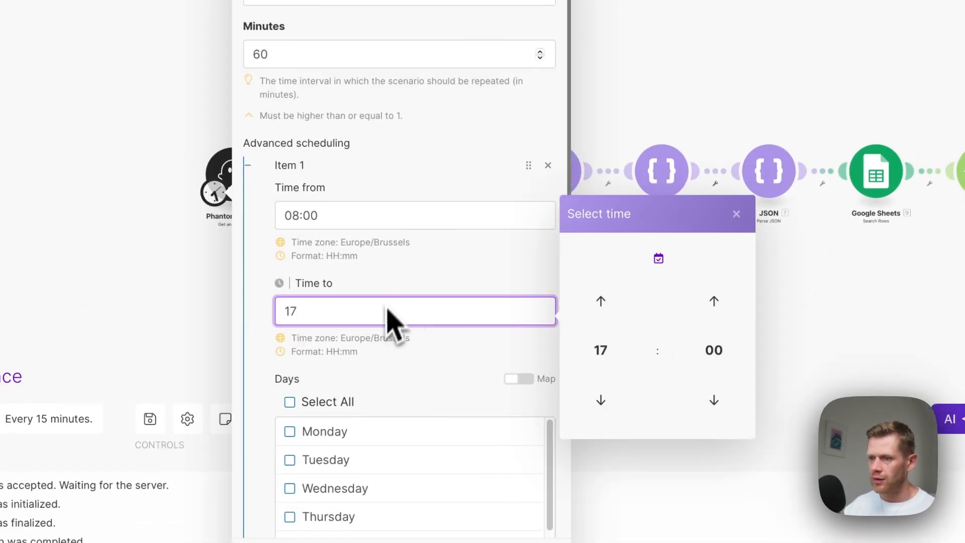
{"action": "left_click", "coordinate": [714, 350]}
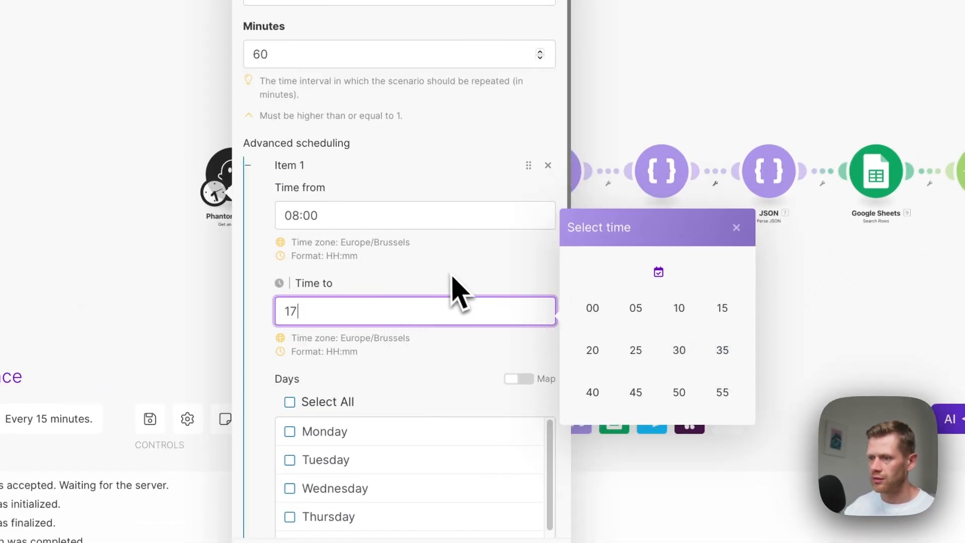
{"action": "left_click", "coordinate": [635, 307]}
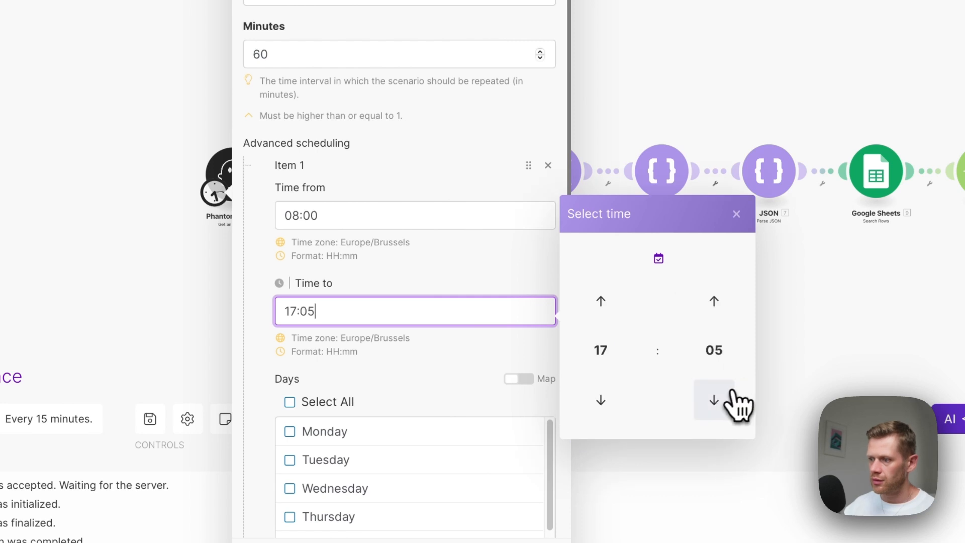
{"action": "left_click", "coordinate": [732, 392]}
Step: Set the scheduling item's start time to 09:00 and confirm the schedule
{"action": "left_click", "coordinate": [471, 217]}
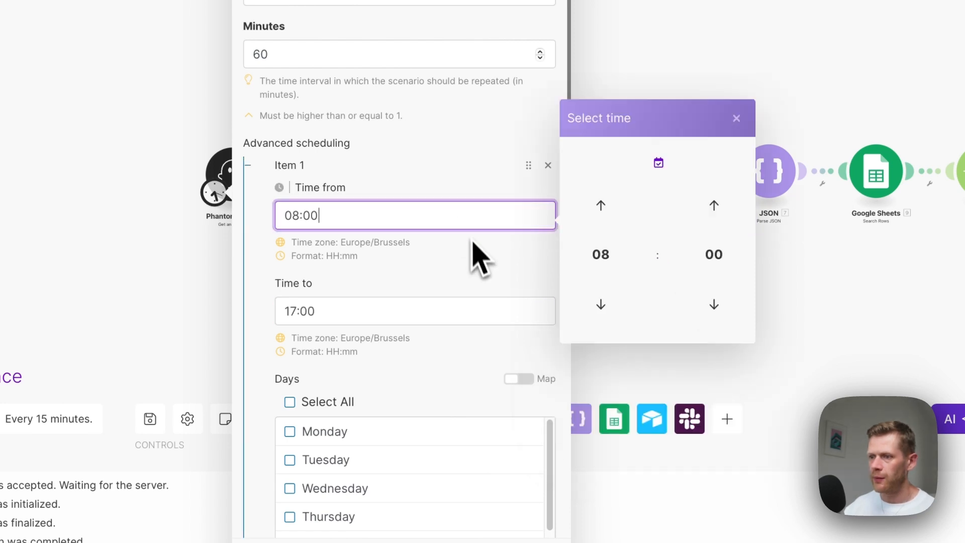
{"action": "left_click", "coordinate": [475, 277]}
{"action": "left_click", "coordinate": [299, 215]}
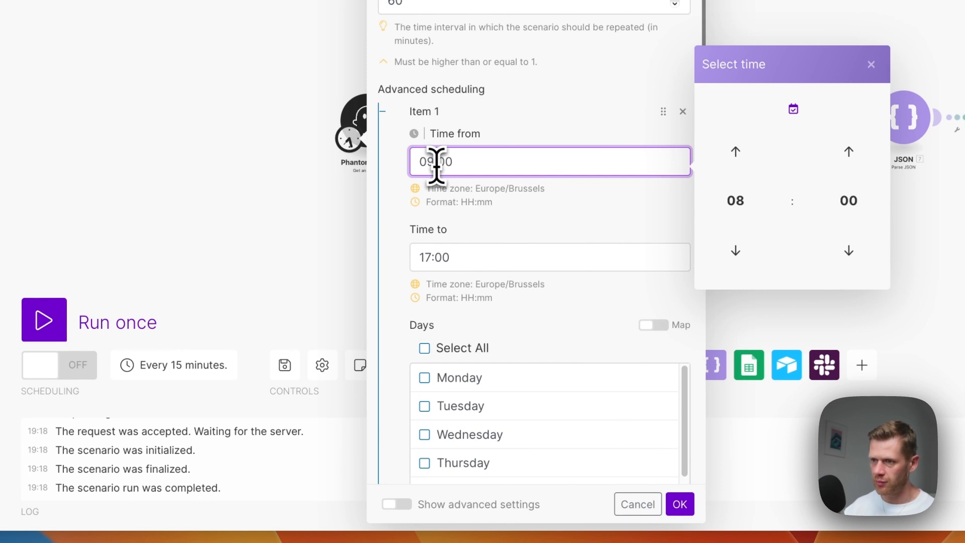
{"action": "left_click", "coordinate": [680, 507]}
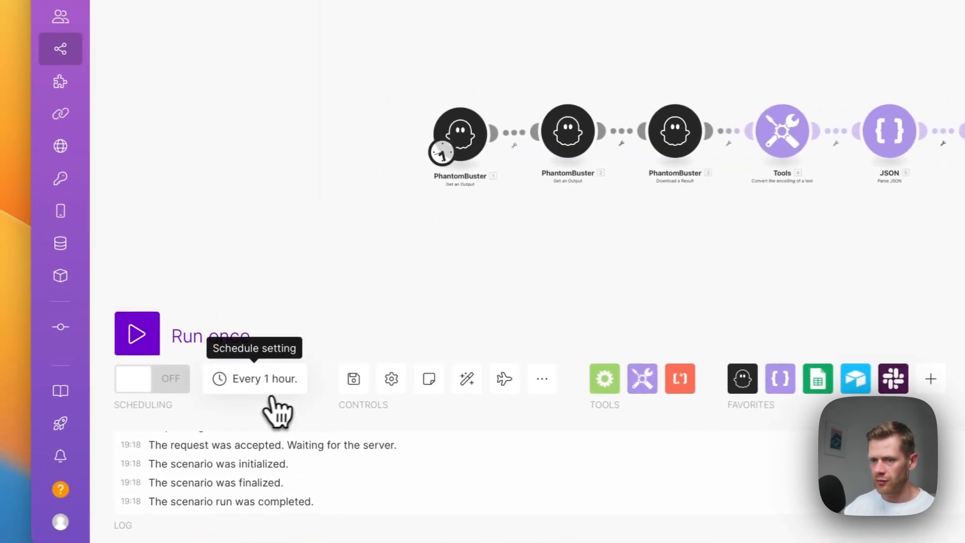
Step: Restrict the scenario's schedule to Monday through Friday in all months and confirm the settings
{"action": "left_click", "coordinate": [171, 372]}
{"action": "scroll", "coordinate": [585, 389], "scroll_direction": "down", "scroll_amount": 3}
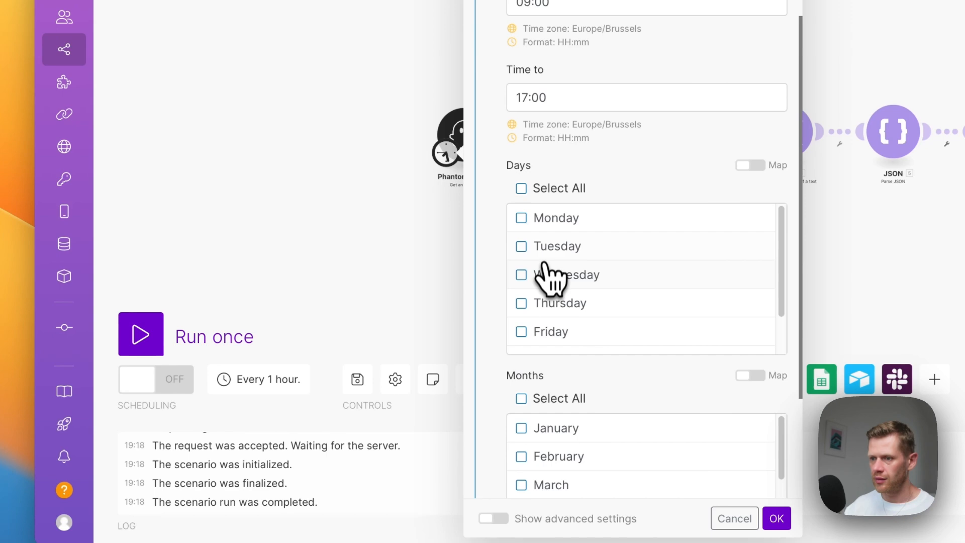
{"action": "left_click", "coordinate": [543, 229]}
{"action": "scroll", "coordinate": [586, 406], "scroll_direction": "down", "scroll_amount": 10}
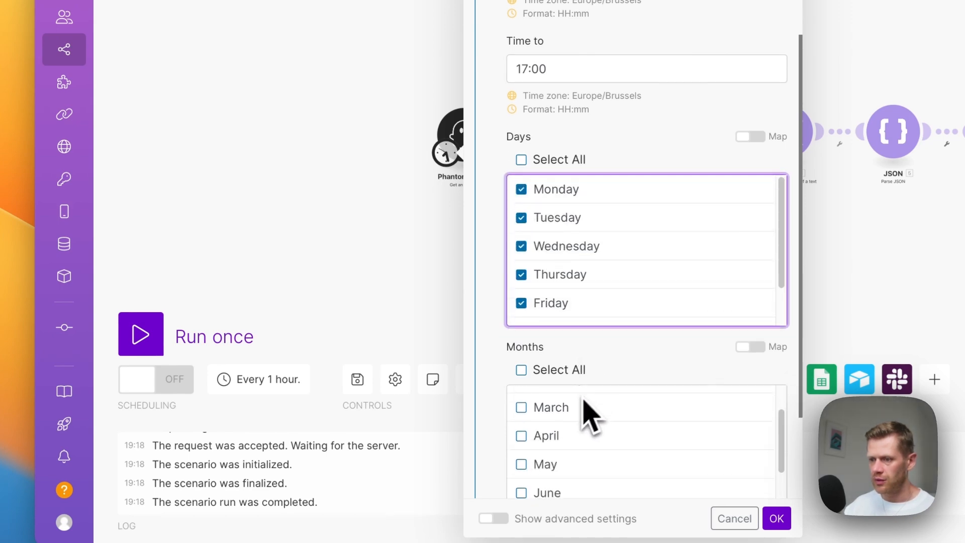
{"action": "scroll", "coordinate": [517, 424], "scroll_direction": "up", "scroll_amount": 8}
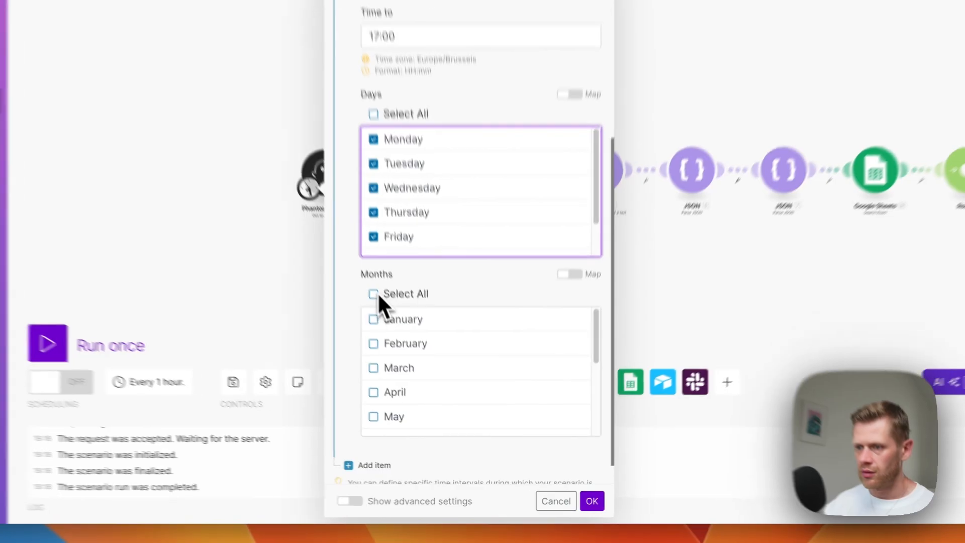
{"action": "left_click", "coordinate": [374, 294]}
{"action": "scroll", "coordinate": [437, 414], "scroll_direction": "down", "scroll_amount": 5}
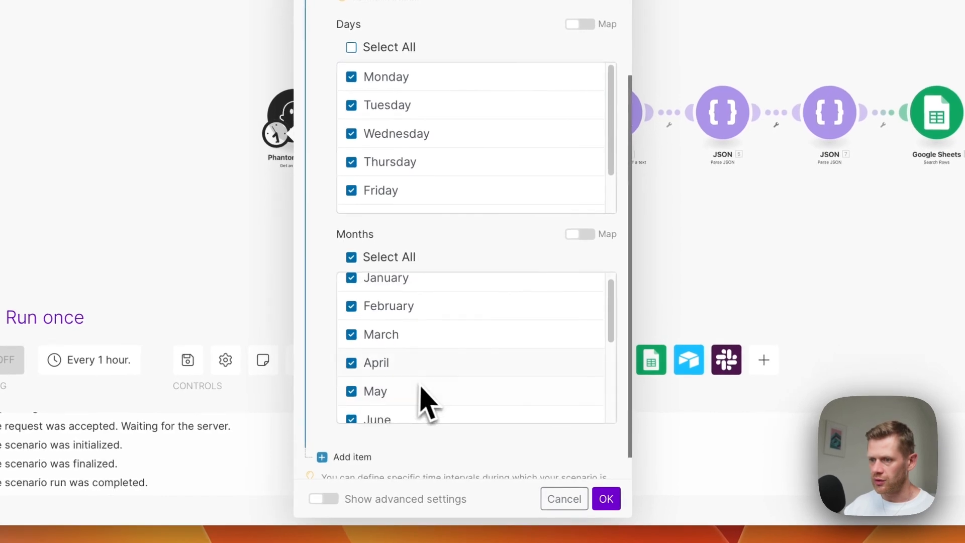
{"action": "left_click", "coordinate": [592, 501]}
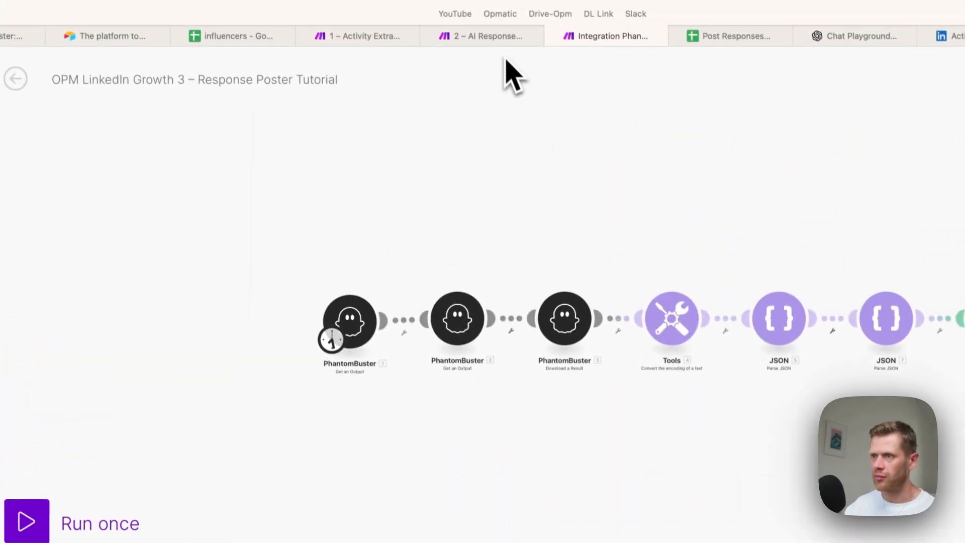
Step: Move the Airtable, PhantomBuster and Slack modules together farther from the router to make space on the lower route
{"action": "left_click", "coordinate": [455, 44]}
{"action": "left_click", "coordinate": [377, 44]}
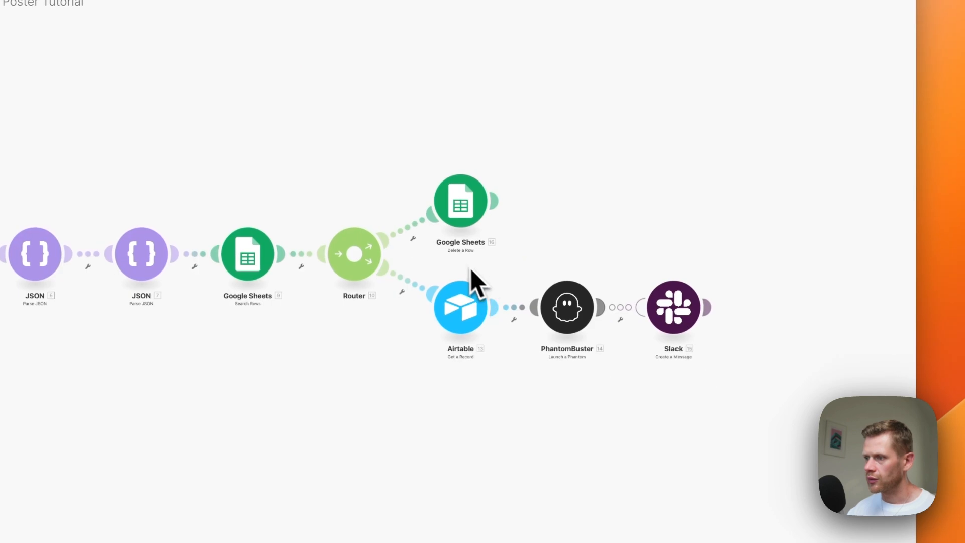
{"action": "left_click_drag", "start_coordinate": [432, 259], "coordinate": [793, 344]}
{"action": "left_click_drag", "start_coordinate": [666, 318], "coordinate": [811, 331]}
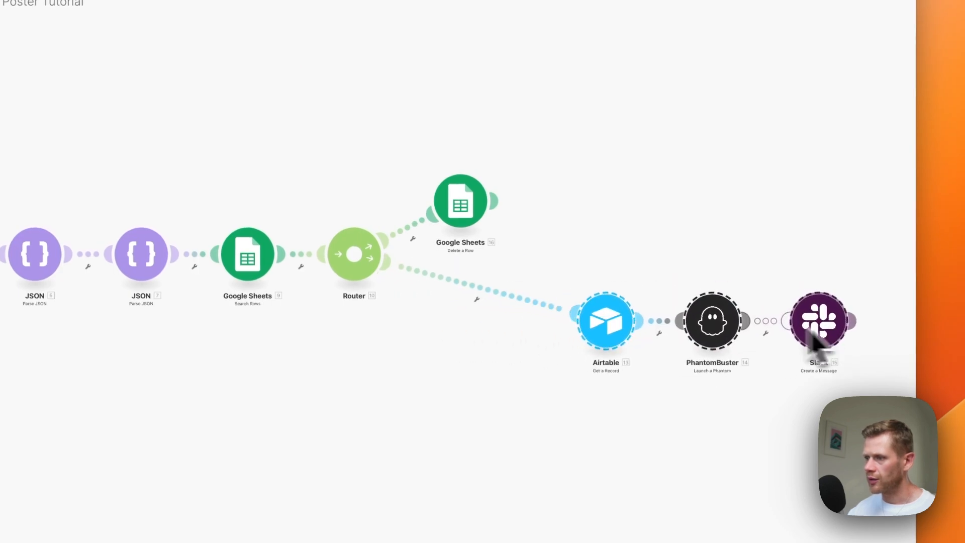
Step: Insert an Array aggregator between the router and the Airtable module, and place it close to the router
{"action": "left_click", "coordinate": [471, 349]}
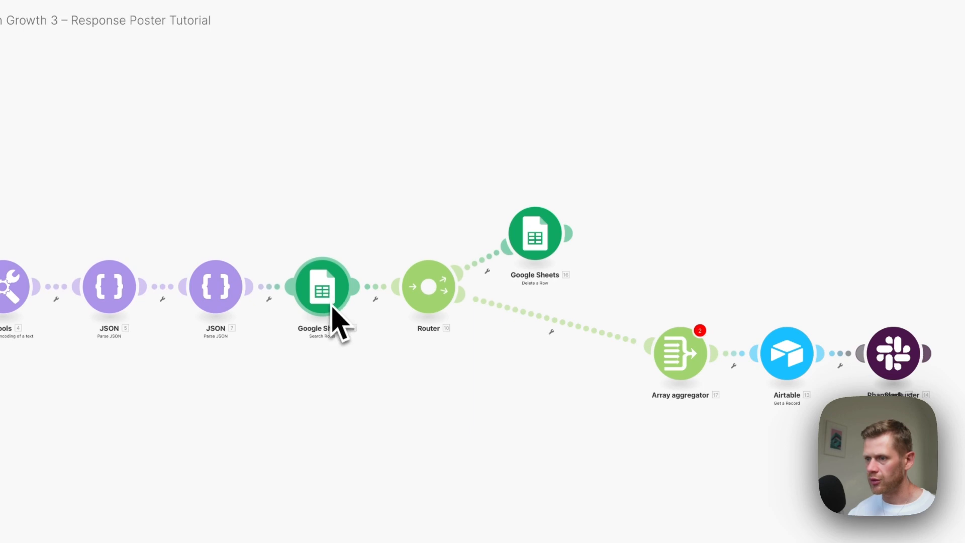
{"action": "left_click_drag", "start_coordinate": [683, 358], "coordinate": [584, 360]}
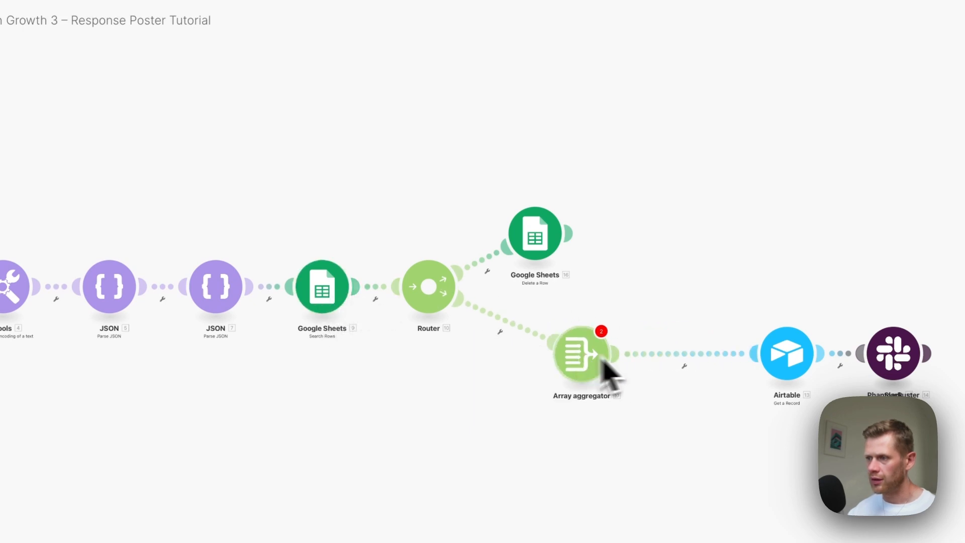
{"action": "left_click_drag", "start_coordinate": [718, 271], "coordinate": [838, 272]}
{"action": "left_click", "coordinate": [679, 284]}
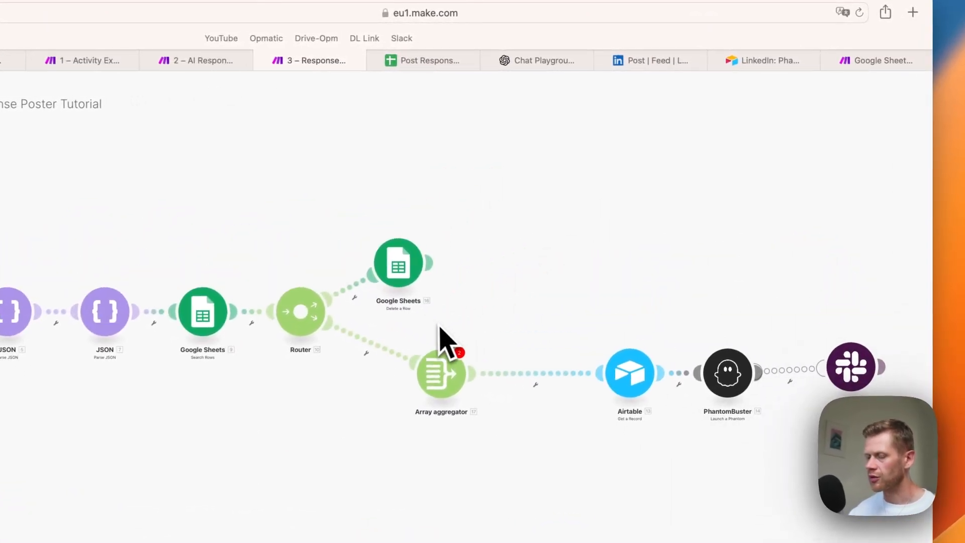
Step: Set the Array aggregator's source module to Google Sheets - Search Rows [9] and confirm
{"action": "left_click_drag", "start_coordinate": [714, 359], "coordinate": [731, 357]}
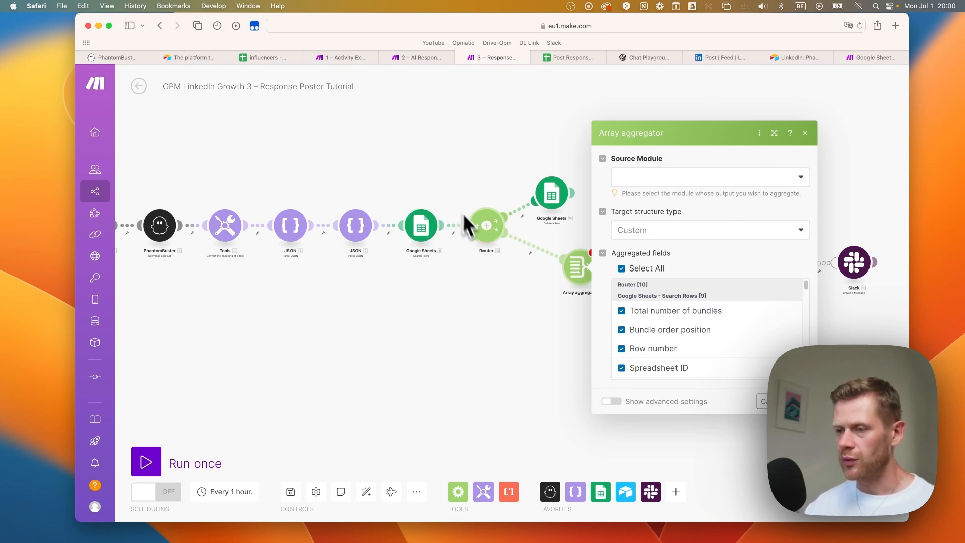
{"action": "left_click", "coordinate": [684, 177]}
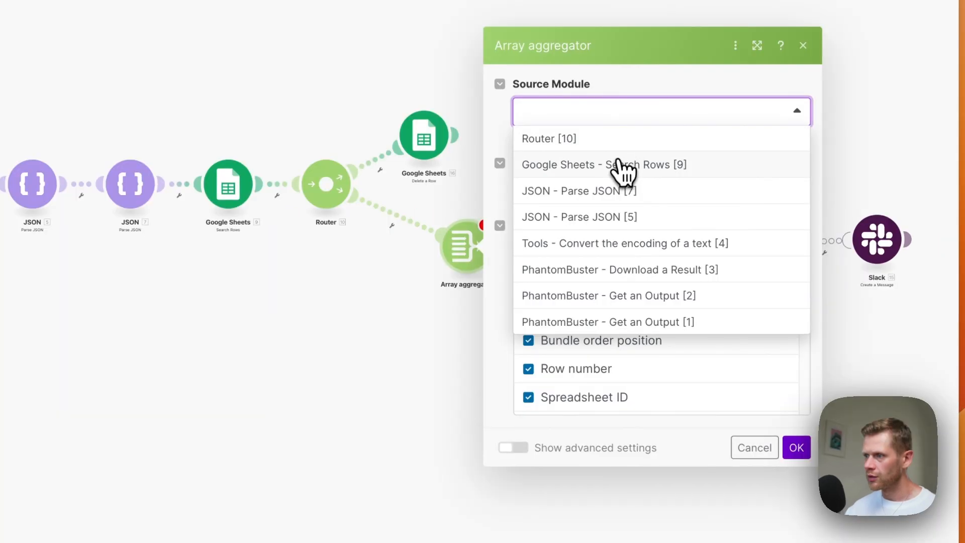
{"action": "left_click", "coordinate": [623, 166]}
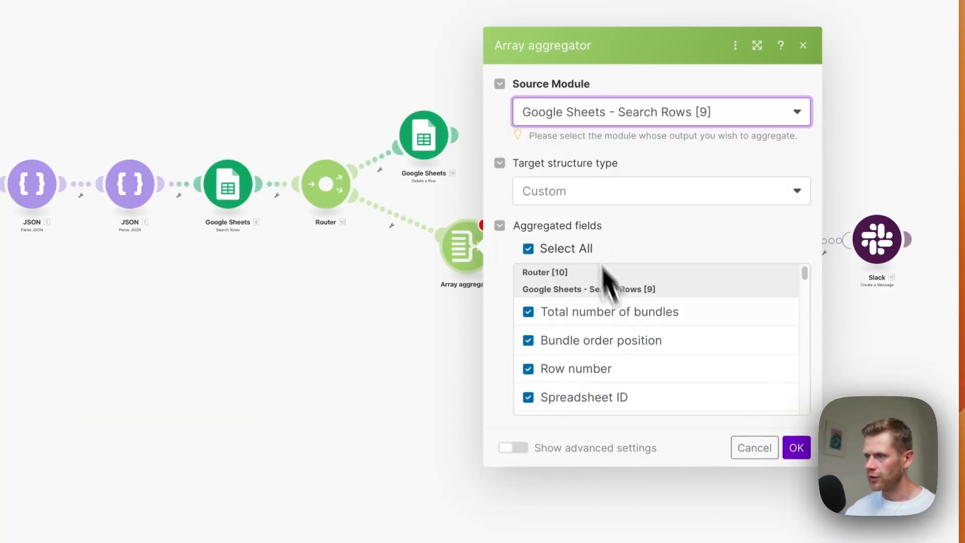
{"action": "left_click", "coordinate": [797, 449]}
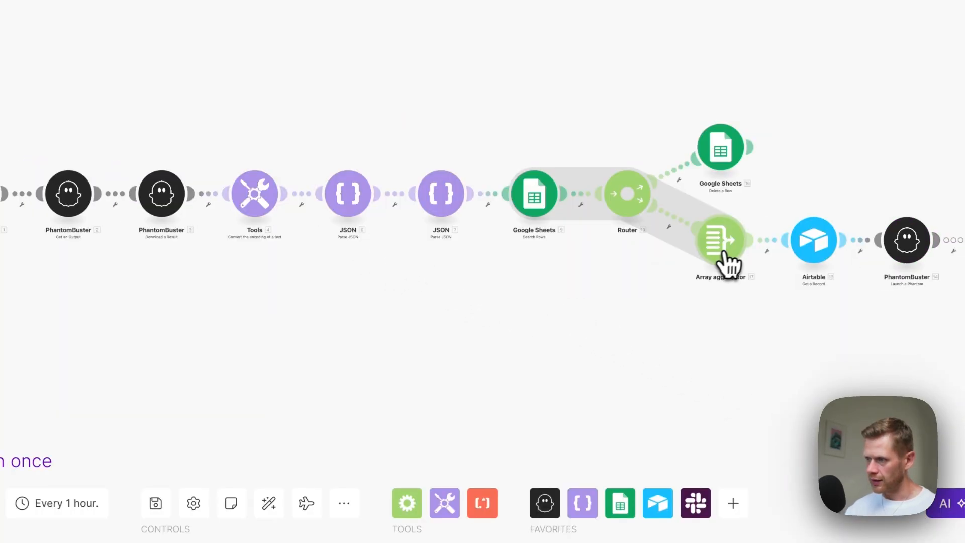
Step: Set the filter between the router and the Array aggregator to Total number of bundles equal to Bundle order position
{"action": "left_click", "coordinate": [471, 279]}
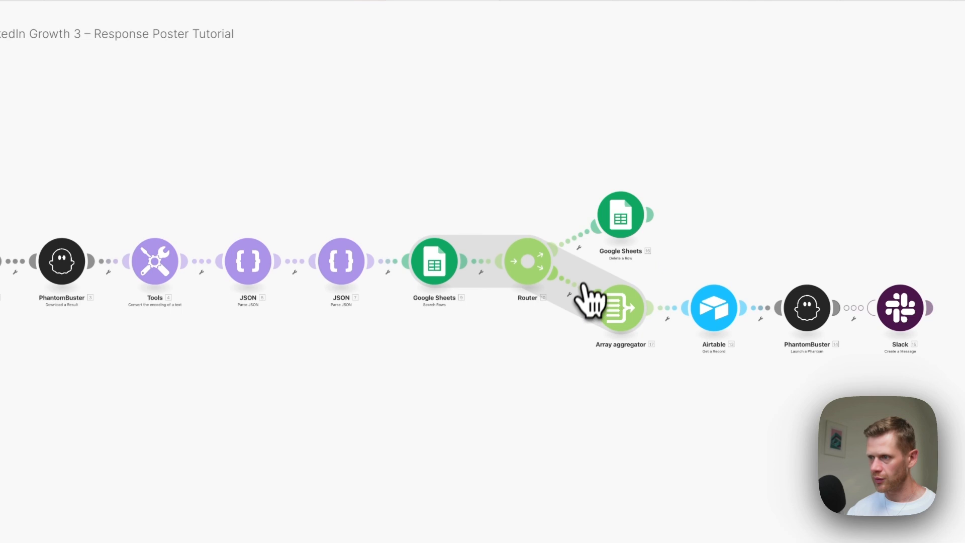
{"action": "left_click", "coordinate": [582, 287]}
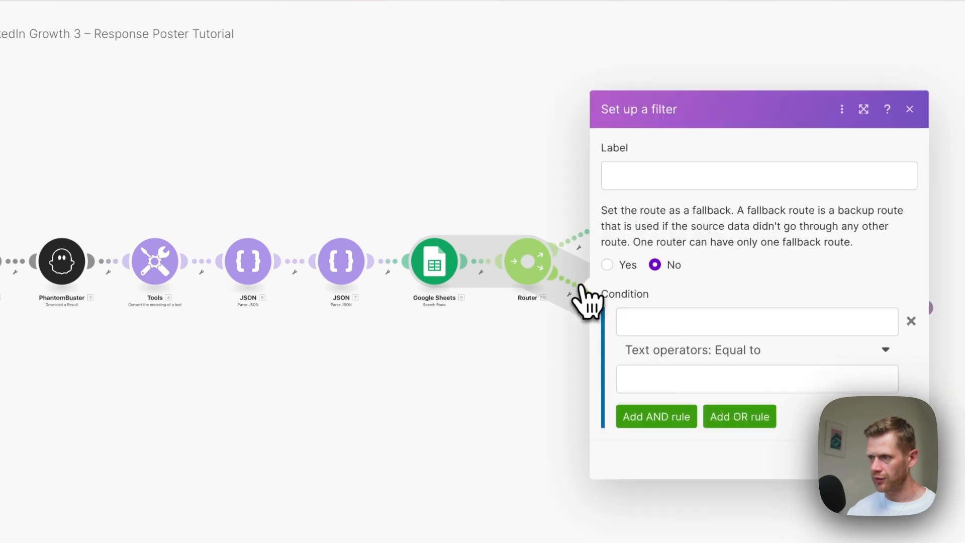
{"action": "left_click", "coordinate": [660, 322]}
{"action": "left_click", "coordinate": [309, 156]}
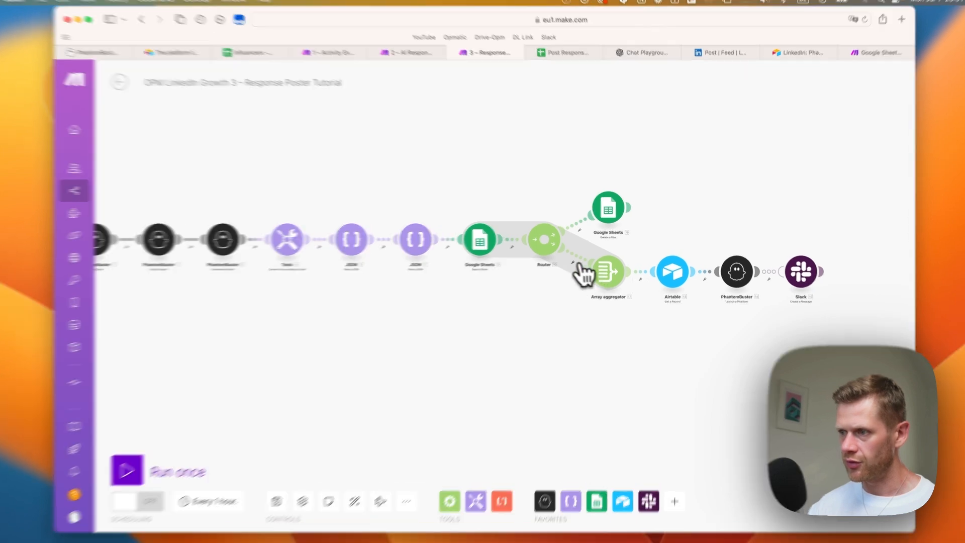
{"action": "left_click", "coordinate": [577, 261]}
{"action": "left_click", "coordinate": [645, 284]}
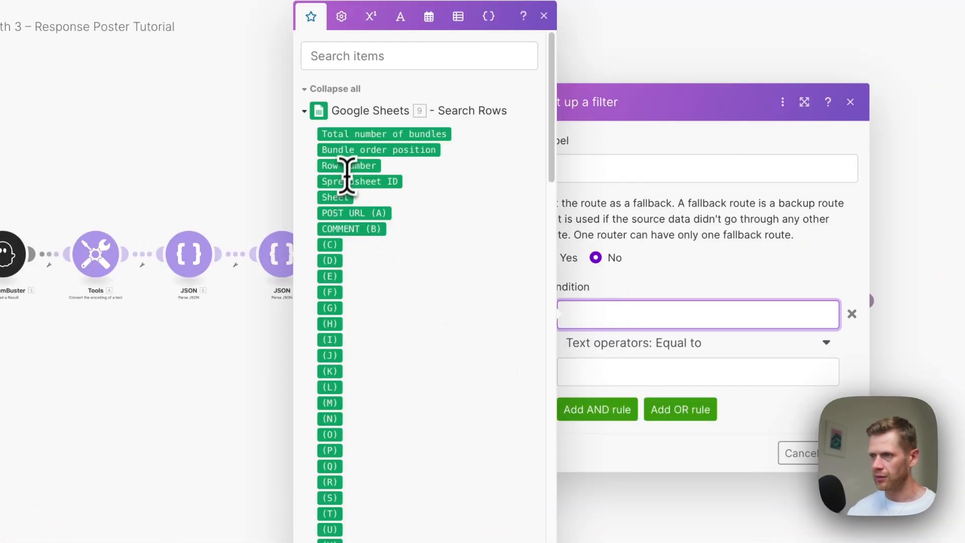
{"action": "left_click", "coordinate": [352, 140]}
{"action": "key", "text": "Tab"}
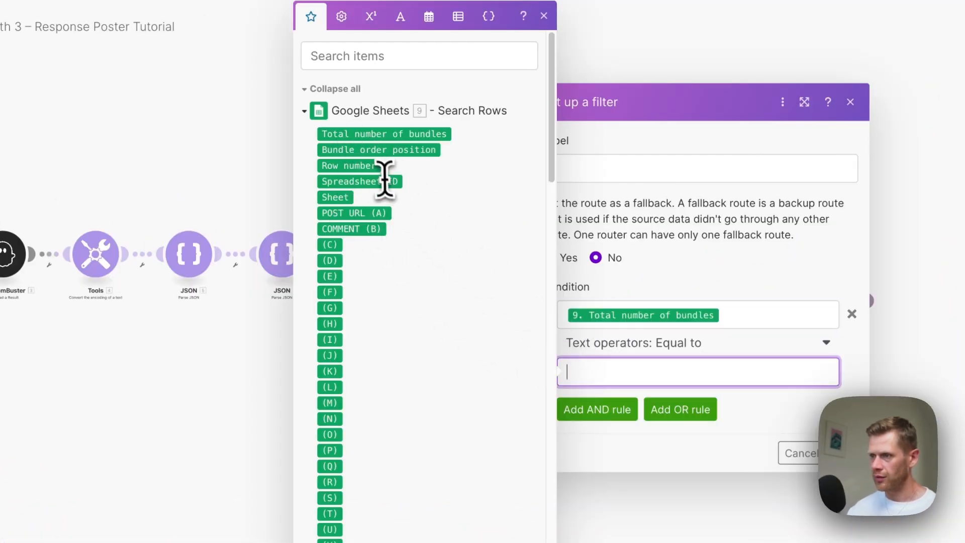
{"action": "left_click", "coordinate": [379, 149]}
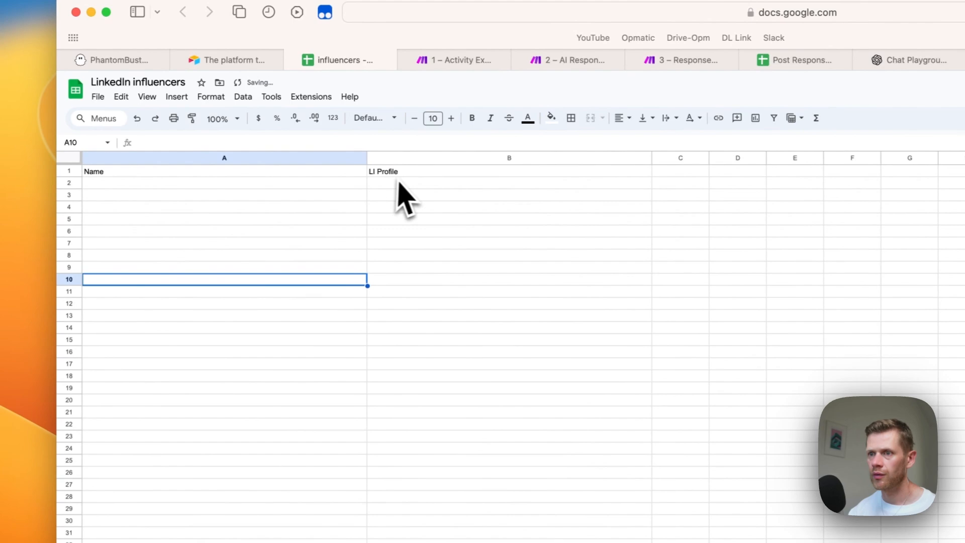
{"action": "left_click", "coordinate": [402, 184]}
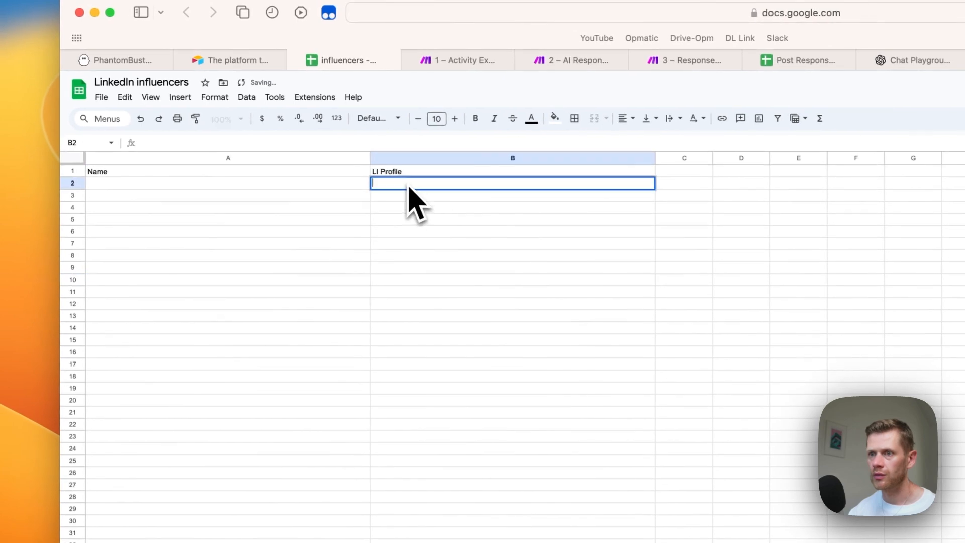
{"action": "type", "text": "https://www.linkedin.com/in/thedankoe/"}
{"action": "left_click", "coordinate": [507, 244]}
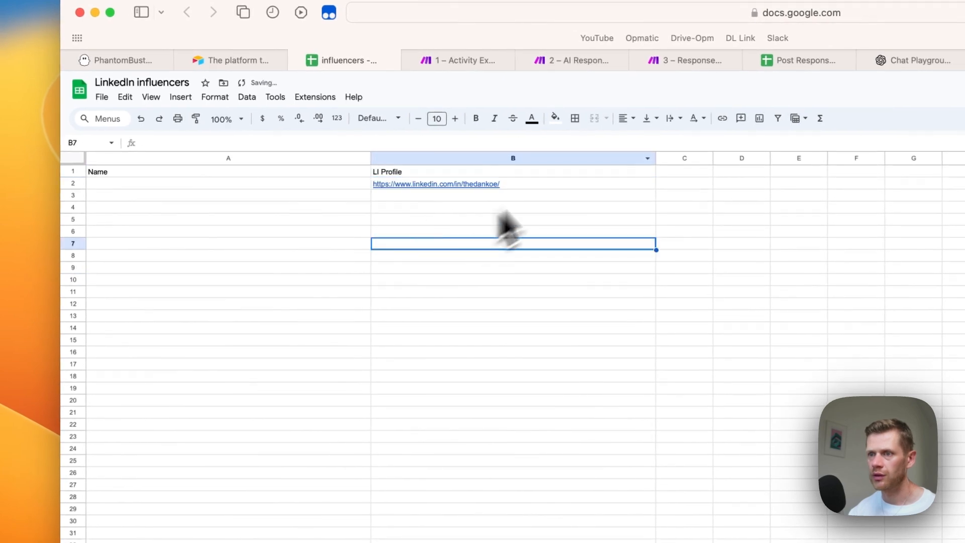
Step: Open the OPM LinkedIn Growth 1 – Activity Extractor Tutorial scenario in Make
{"action": "left_click", "coordinate": [556, 62]}
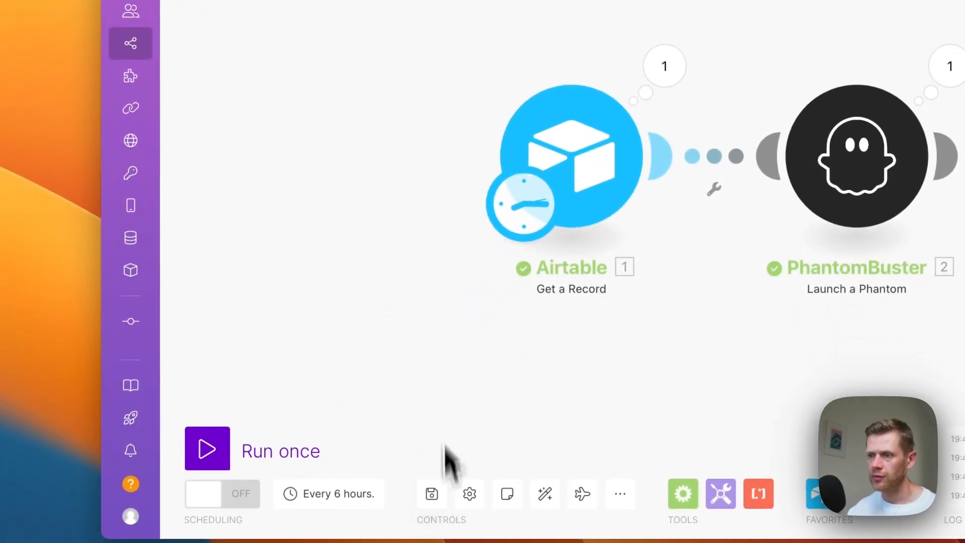
{"action": "left_click_drag", "start_coordinate": [390, 223], "coordinate": [318, 213]}
{"action": "left_click_drag", "start_coordinate": [616, 331], "coordinate": [705, 339]}
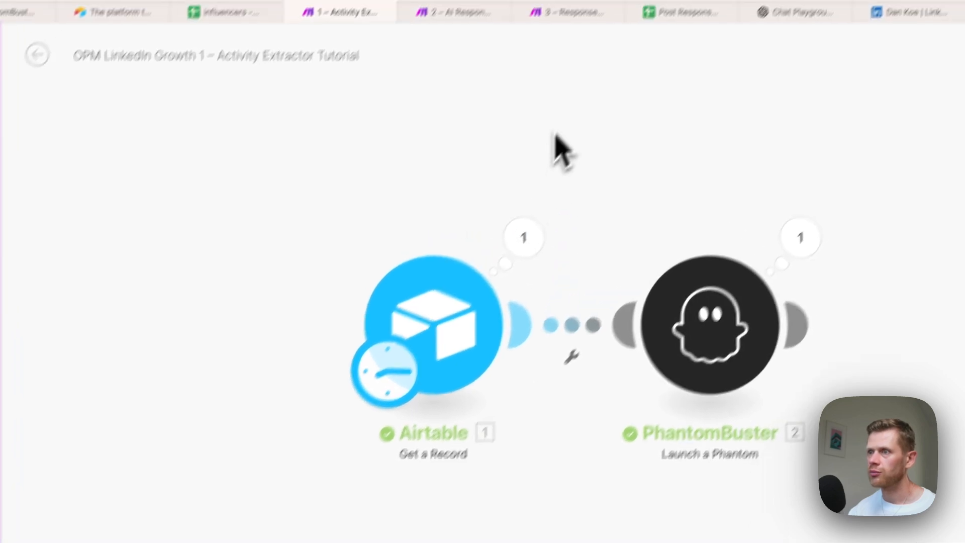
Step: Switch to PhantomBuster in Chrome and open the setup of the LinkedIn Influencer Activity Extractor phantom
{"action": "key", "text": "super+Tab"}
{"action": "left_click", "coordinate": [167, 385]}
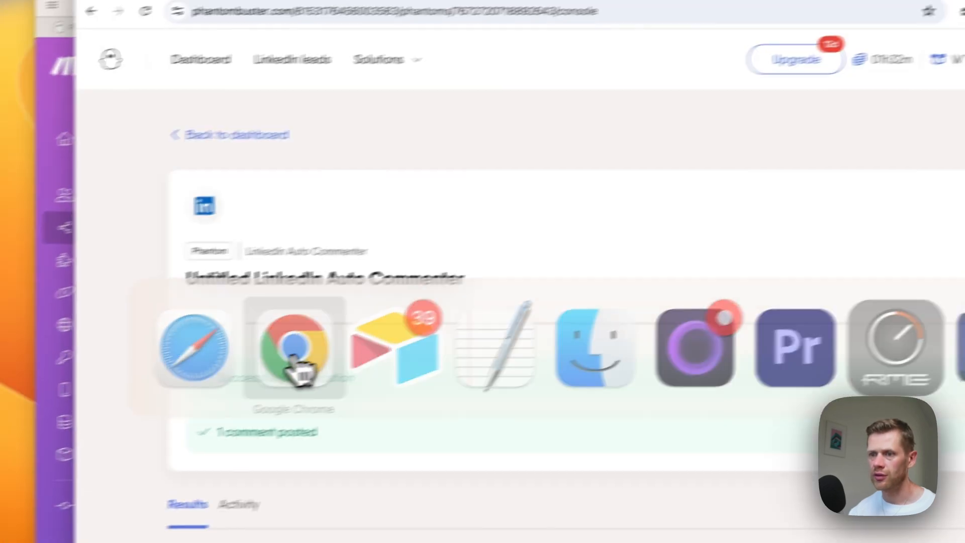
{"action": "left_click", "coordinate": [307, 119]}
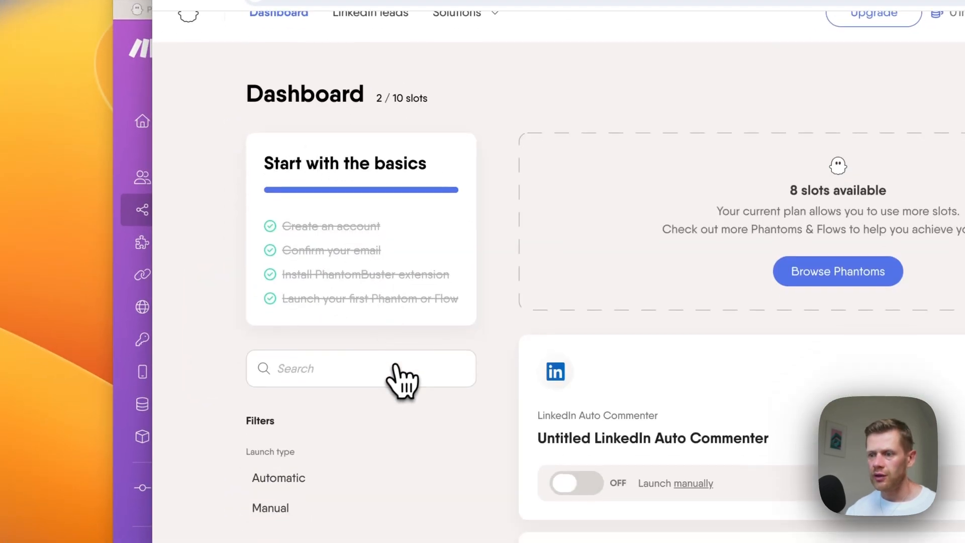
{"action": "scroll", "coordinate": [425, 398], "scroll_direction": "down", "scroll_amount": 5}
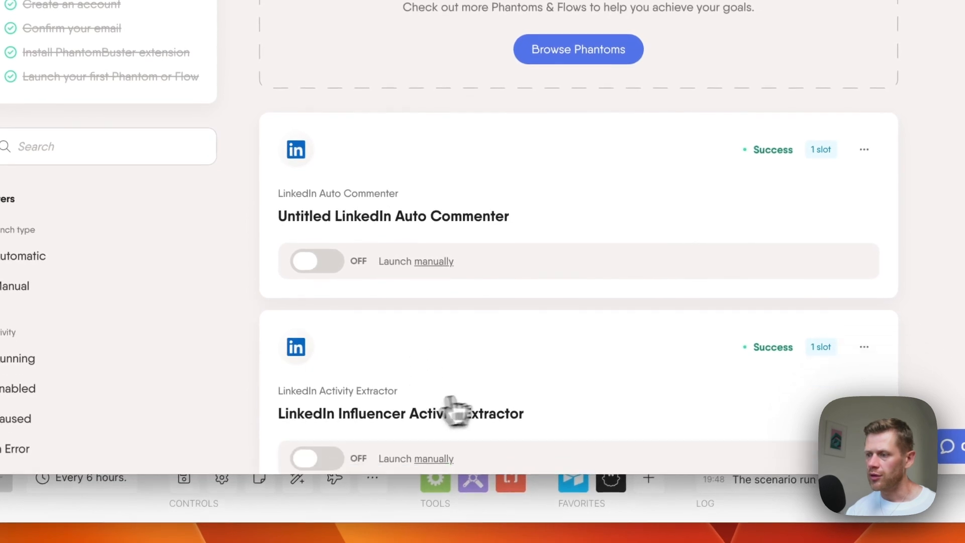
{"action": "left_click", "coordinate": [706, 300]}
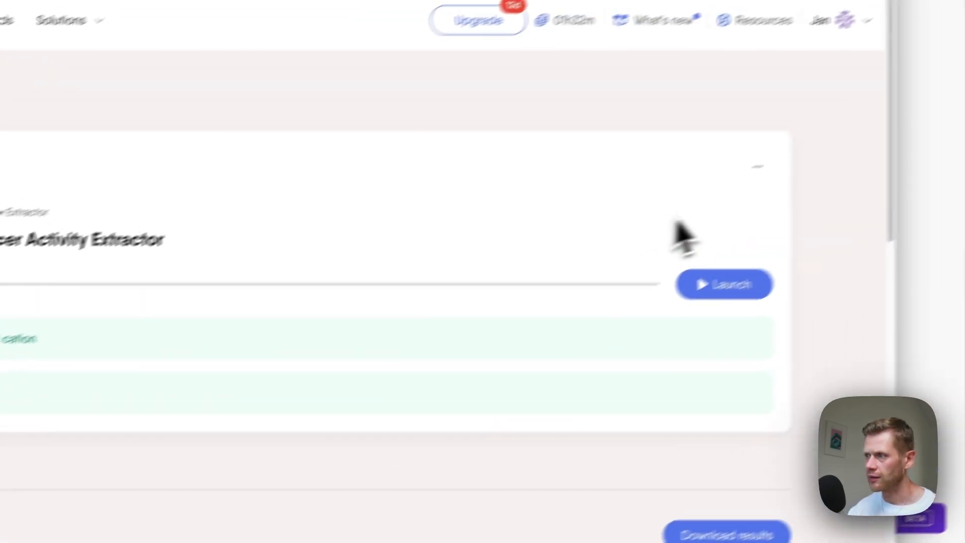
{"action": "left_click", "coordinate": [919, 63]}
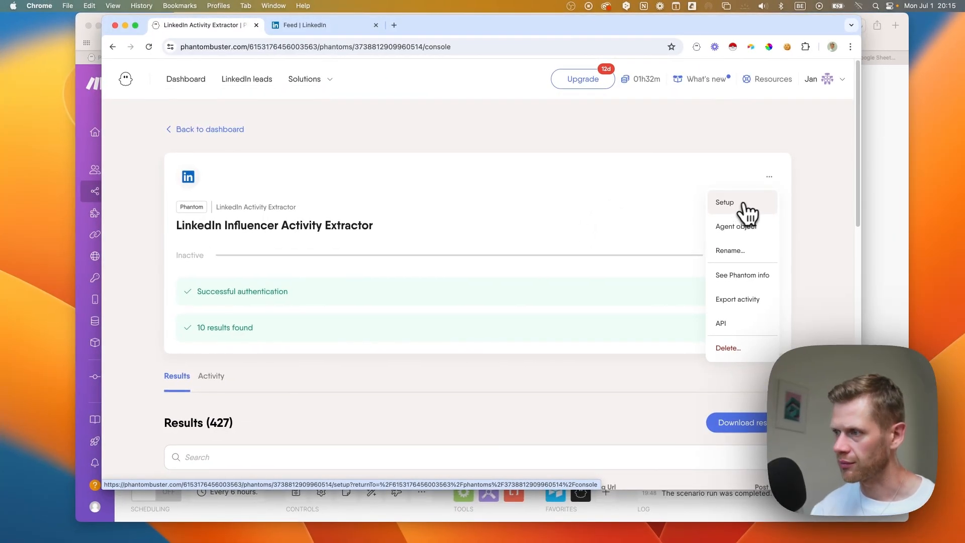
{"action": "left_click", "coordinate": [748, 213]}
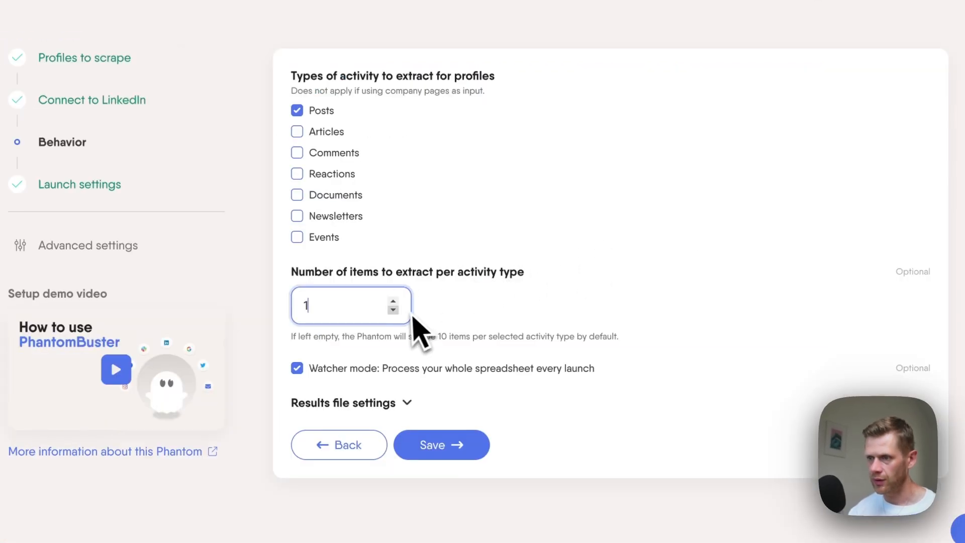
Step: Save the extractor's behavior settings with Posts as the activity type, and select the spreadsheet URL of the profiles to scrape
{"action": "left_click", "coordinate": [558, 21]}
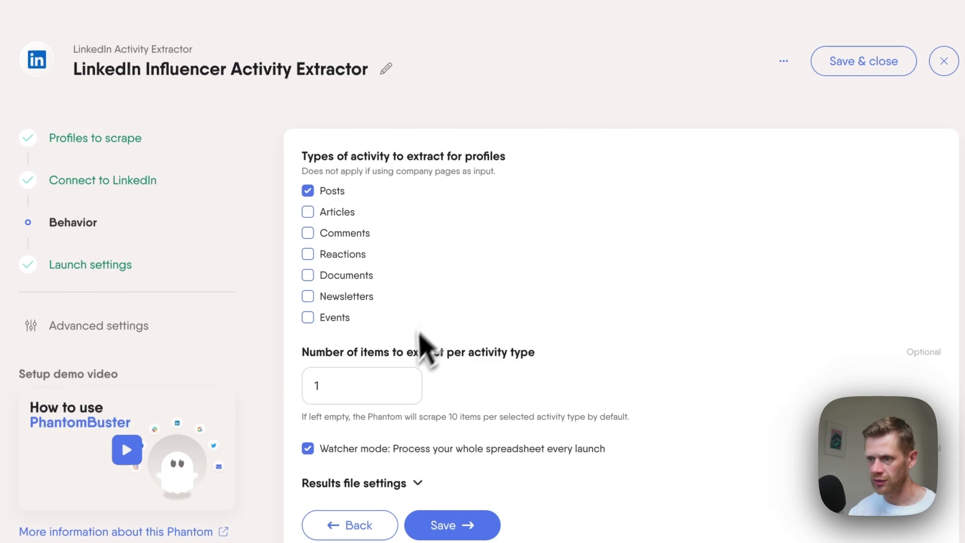
{"action": "left_click", "coordinate": [455, 525]}
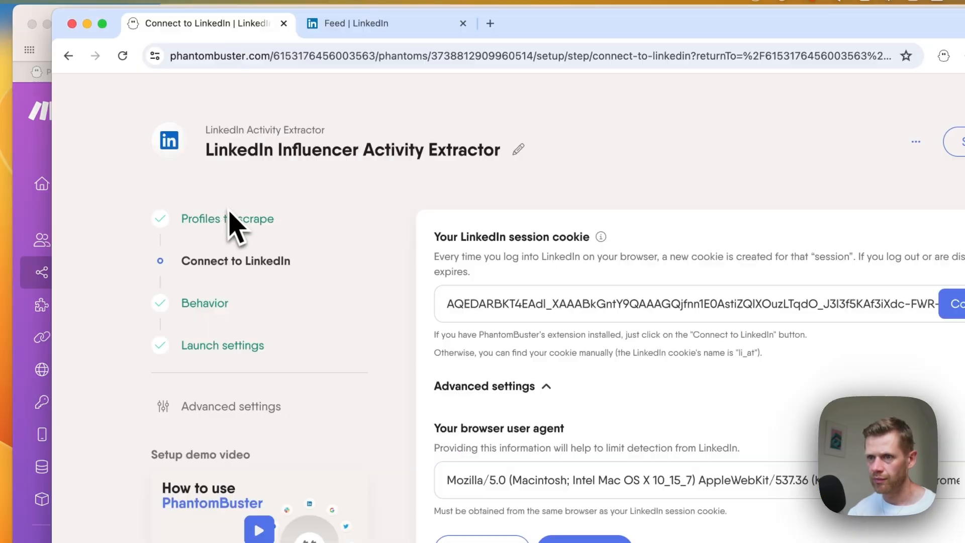
{"action": "left_click", "coordinate": [232, 222]}
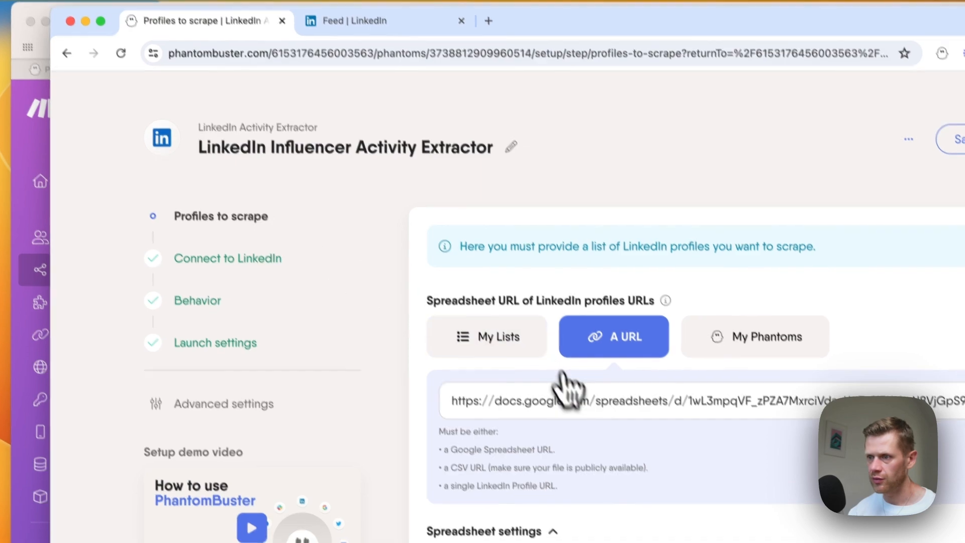
{"action": "triple_click", "coordinate": [578, 401]}
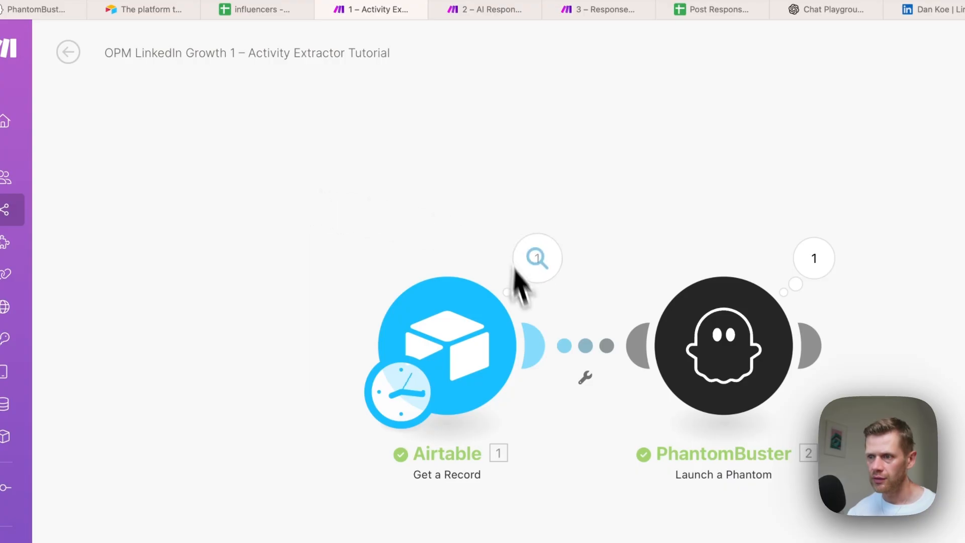
Step: Run the Activity Extractor scenario once in Make, and switch back to PhantomBuster to check the phantom's launch
{"action": "left_click", "coordinate": [204, 534]}
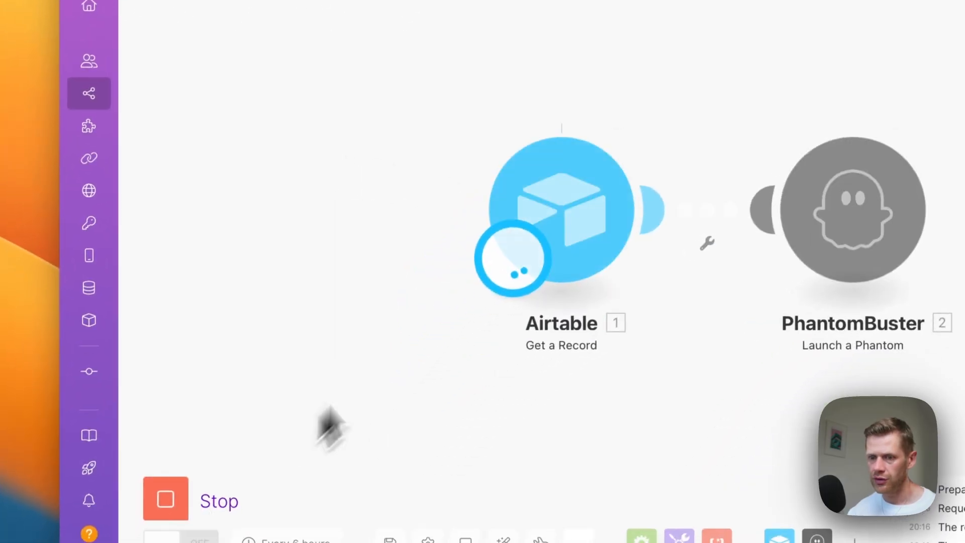
{"action": "key", "text": "super+Tab"}
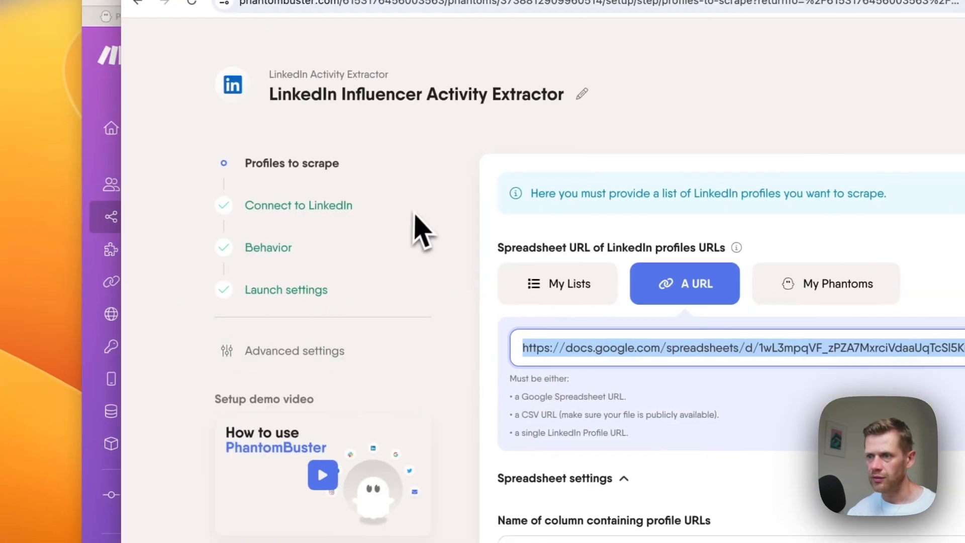
{"action": "left_click", "coordinate": [342, 206]}
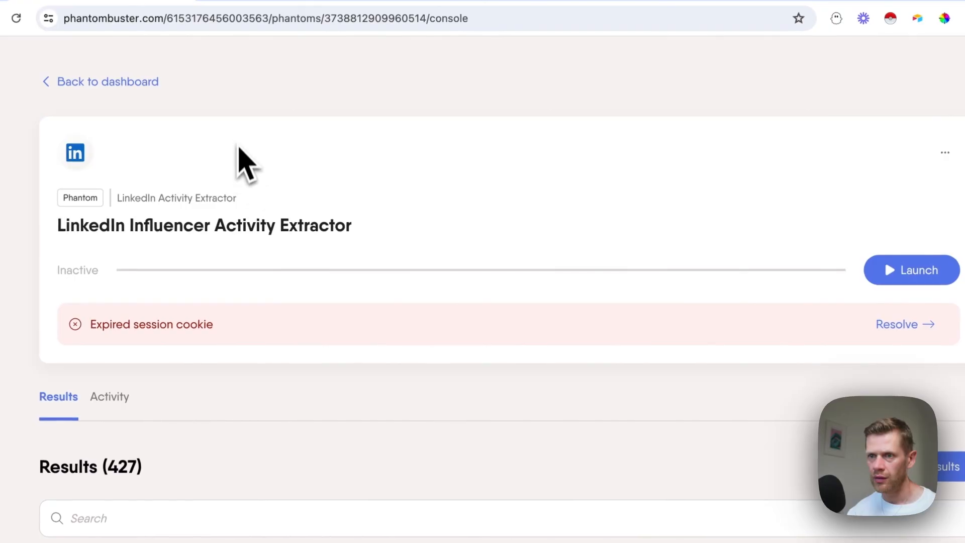
Step: Bring up the stored cookies of the LinkedIn feed page to look up a fresh session cookie for the phantom
{"action": "key", "text": "super+Tab"}
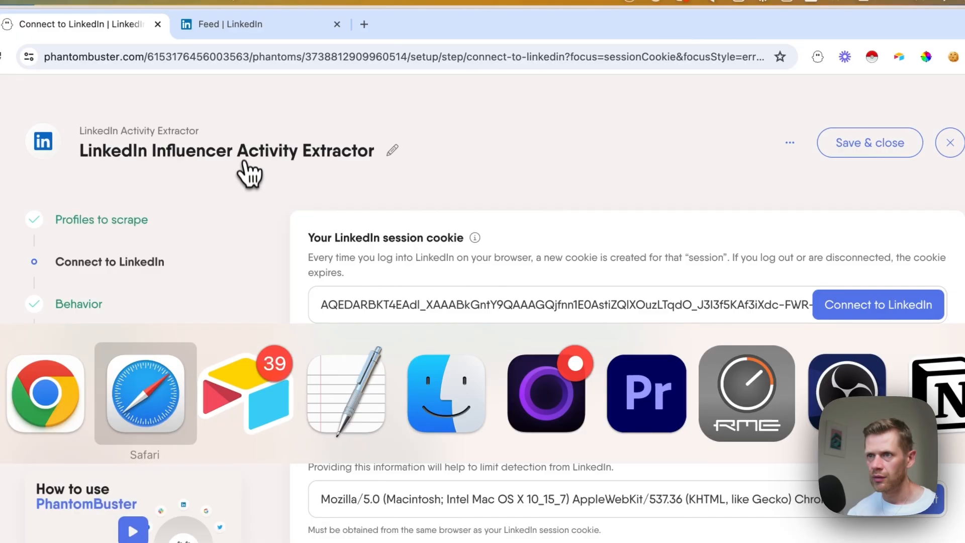
{"action": "left_click", "coordinate": [236, 25]}
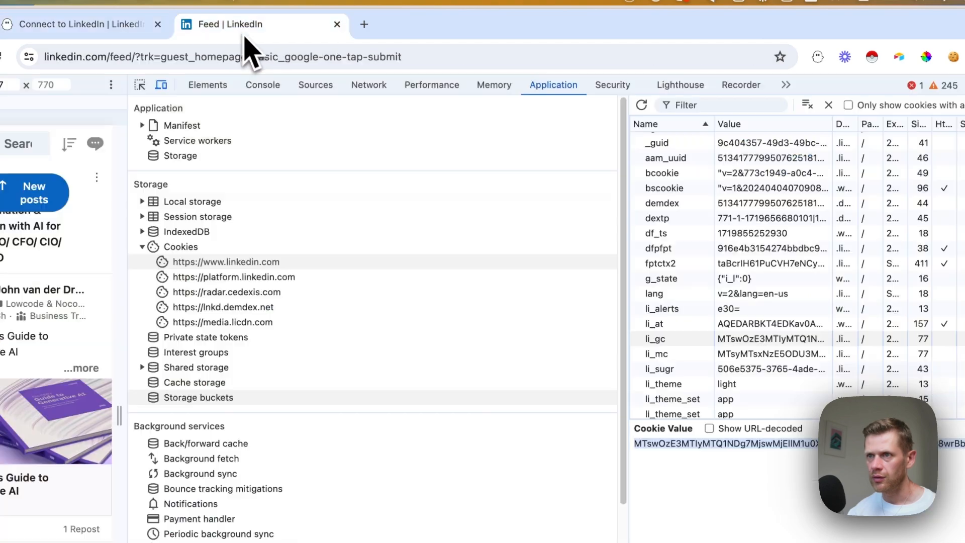
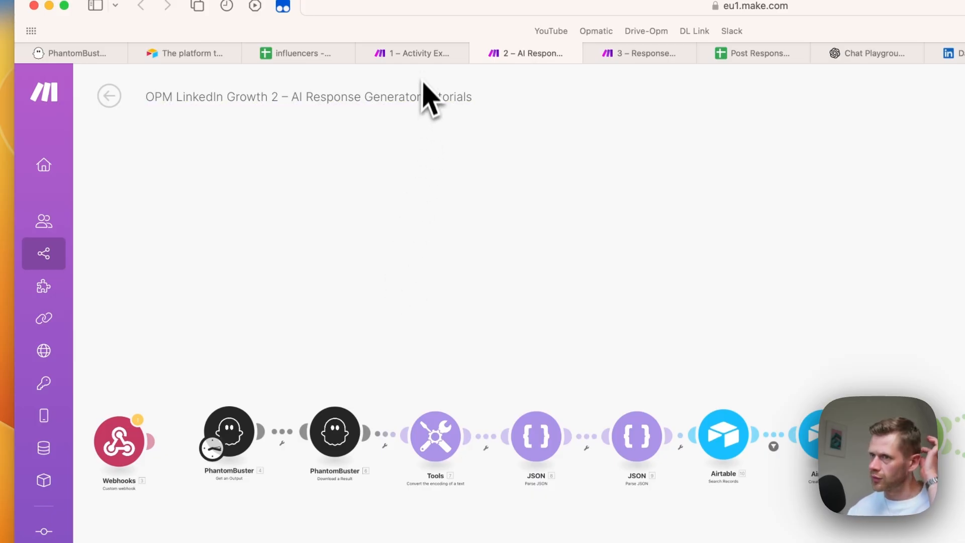
Step: Return to the Activity Extractor scenario in Make and check the extractor's run progress in PhantomBuster
{"action": "left_click", "coordinate": [421, 60]}
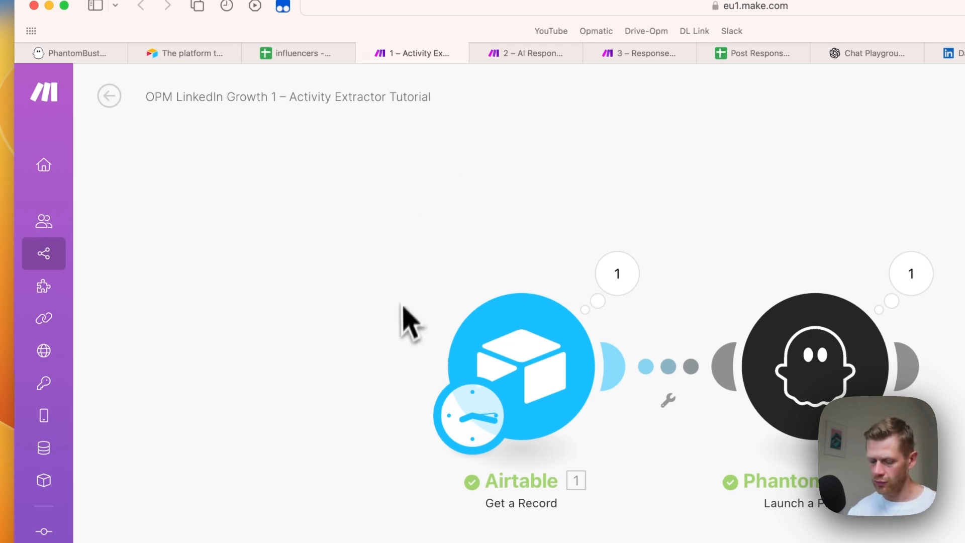
{"action": "key", "text": "super+Tab"}
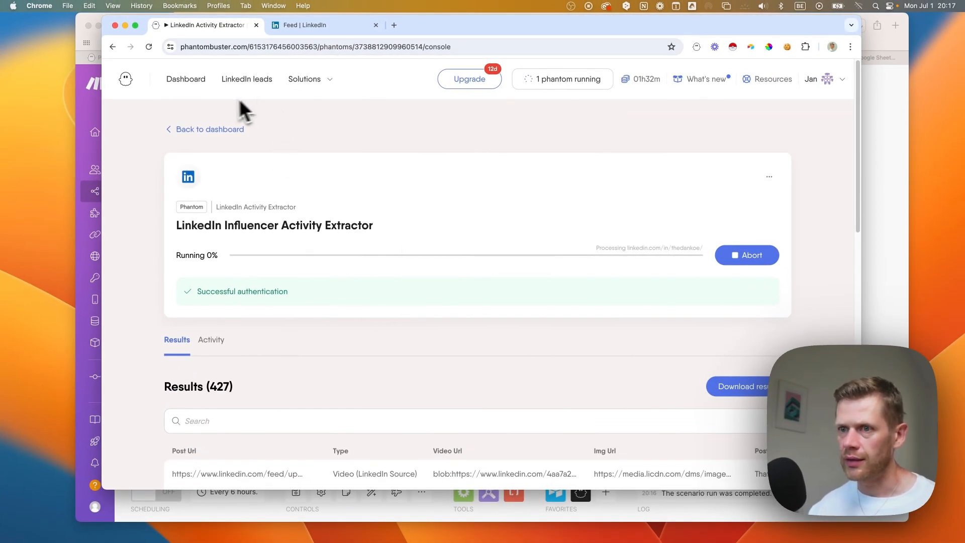
{"action": "key", "text": "super+Tab"}
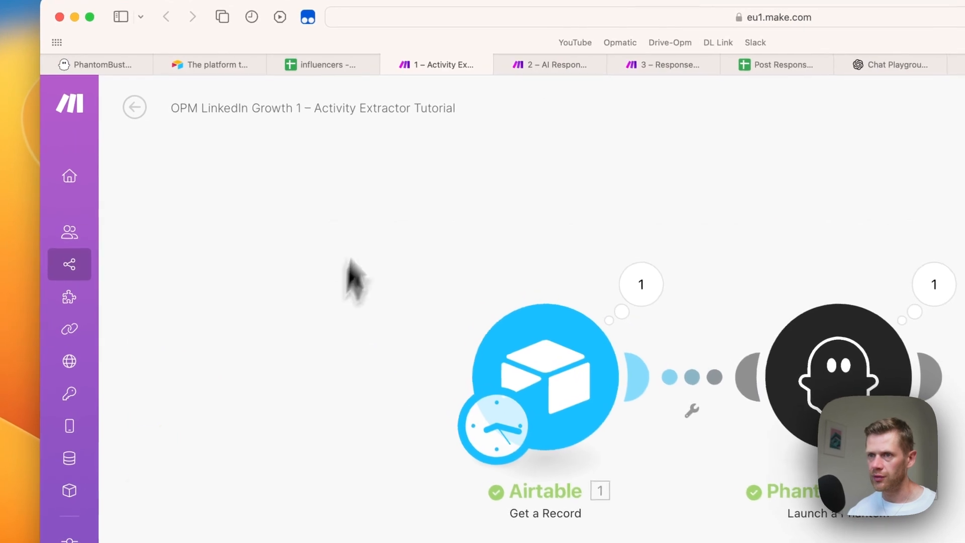
Step: Open the AI Response Generator scenario in Make, checking the phantom in Chrome, and view the whole module chain
{"action": "left_click", "coordinate": [398, 57]}
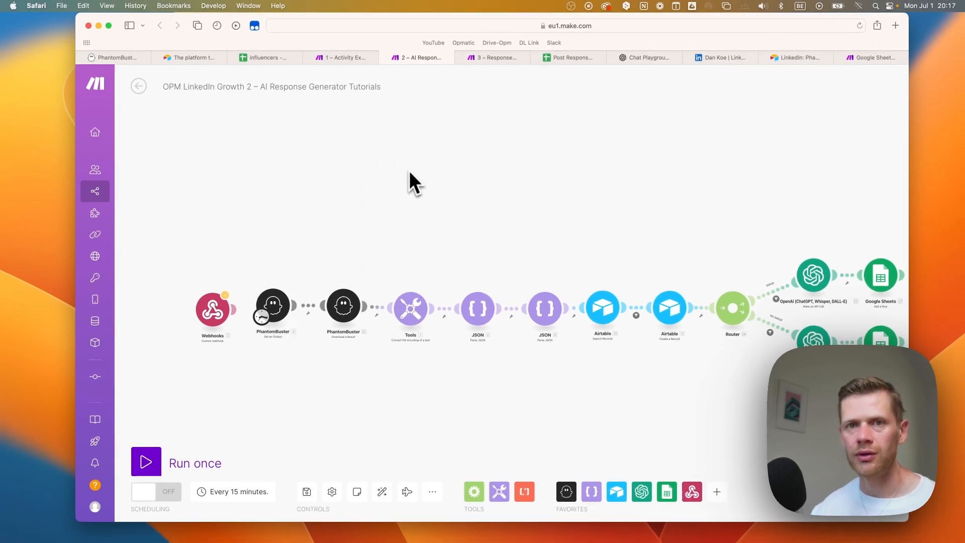
{"action": "key", "text": "super+Tab"}
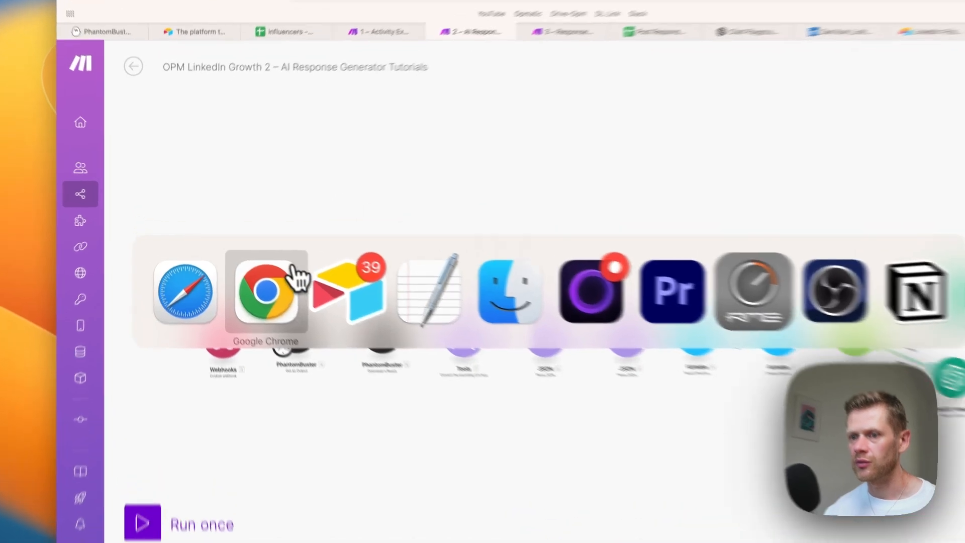
{"action": "left_click", "coordinate": [251, 272]}
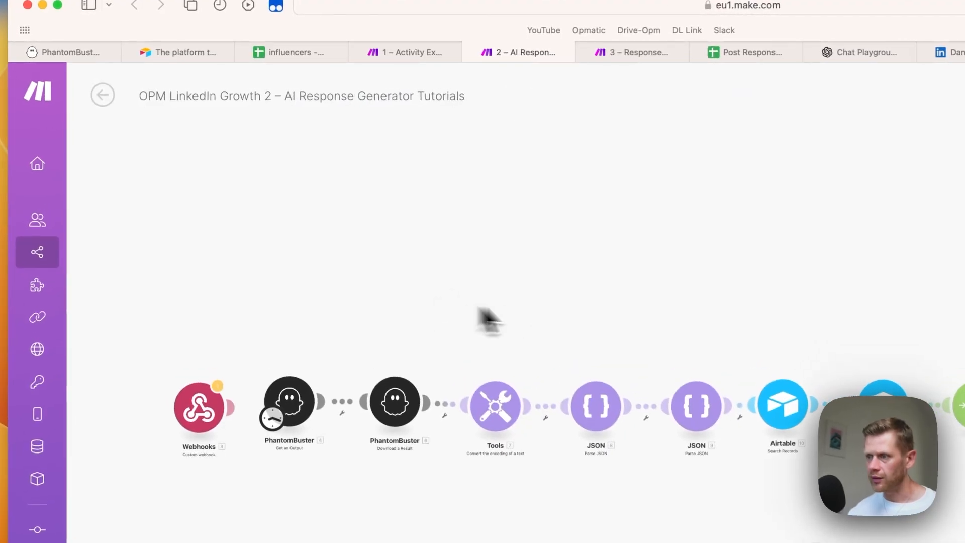
{"action": "scroll", "coordinate": [511, 313], "scroll_direction": "down", "scroll_amount": 1}
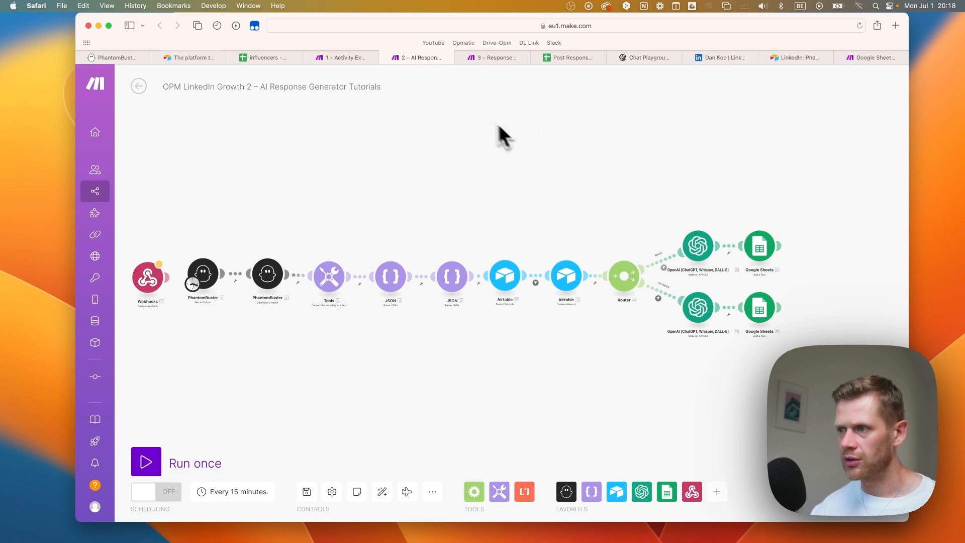
Step: Switch to Airtable and delete all records from the Posts & comments table of the OPM LinkedIn base
{"action": "key", "text": "super+Tab"}
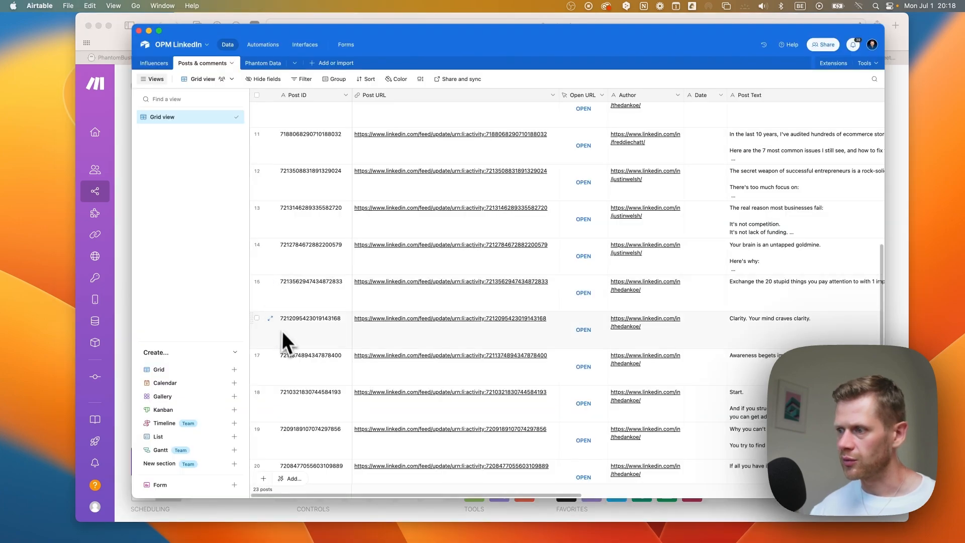
{"action": "scroll", "coordinate": [272, 322], "scroll_direction": "down", "scroll_amount": 1}
{"action": "scroll", "coordinate": [254, 262], "scroll_direction": "up", "scroll_amount": 10}
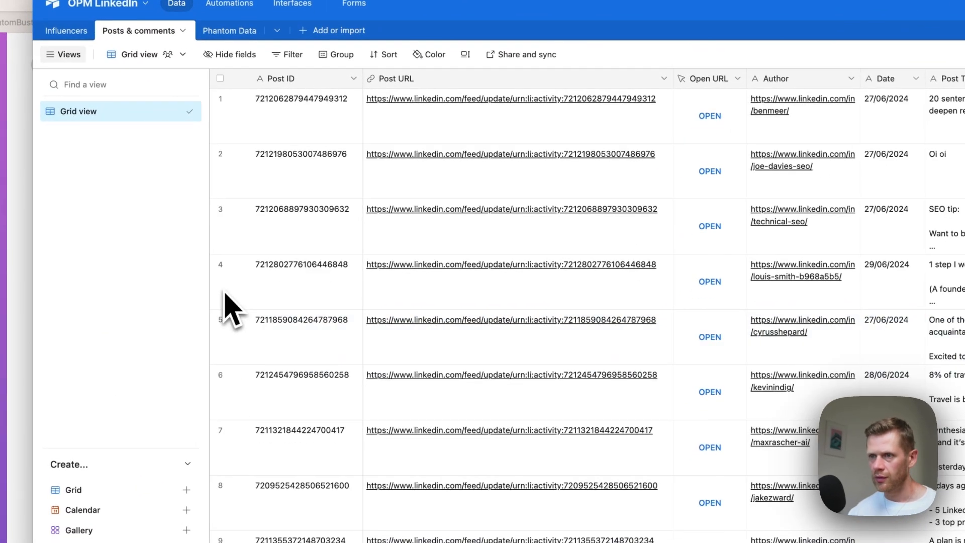
{"action": "left_click", "coordinate": [220, 79]}
{"action": "right_click", "coordinate": [225, 102]}
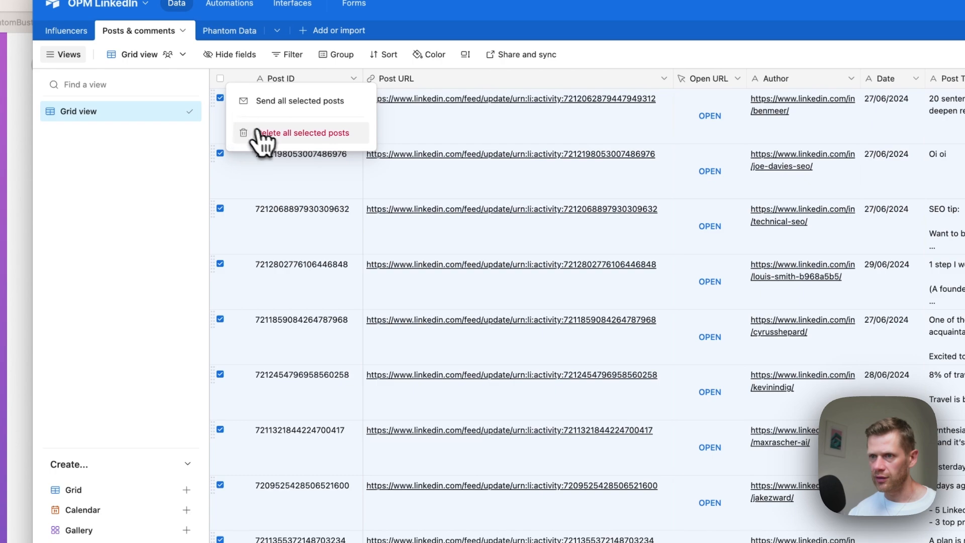
{"action": "left_click", "coordinate": [261, 133]}
{"action": "left_click", "coordinate": [711, 357]}
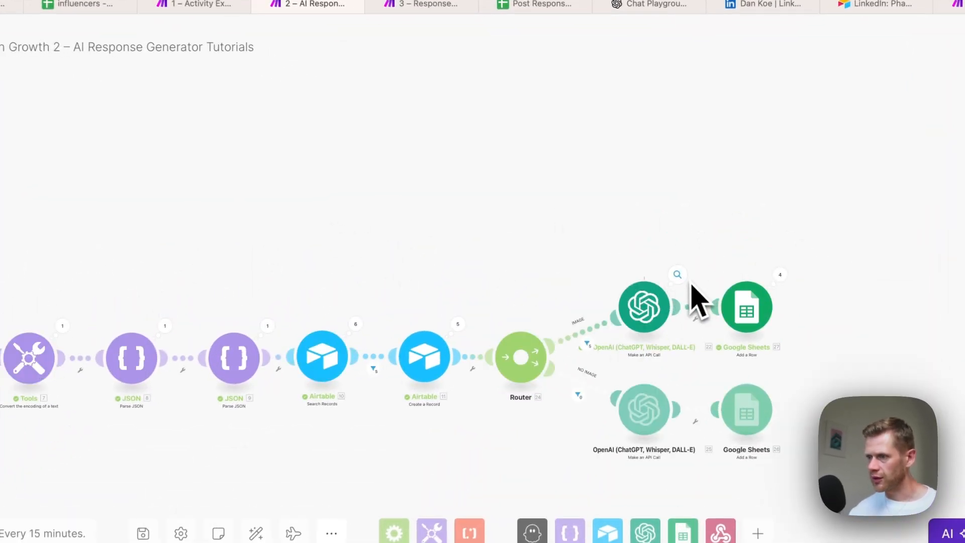
Step: Review the post URLs and AI comments added to the LinkedIn Post Responses sheet
{"action": "left_click", "coordinate": [533, 4]}
{"action": "left_click", "coordinate": [400, 320]}
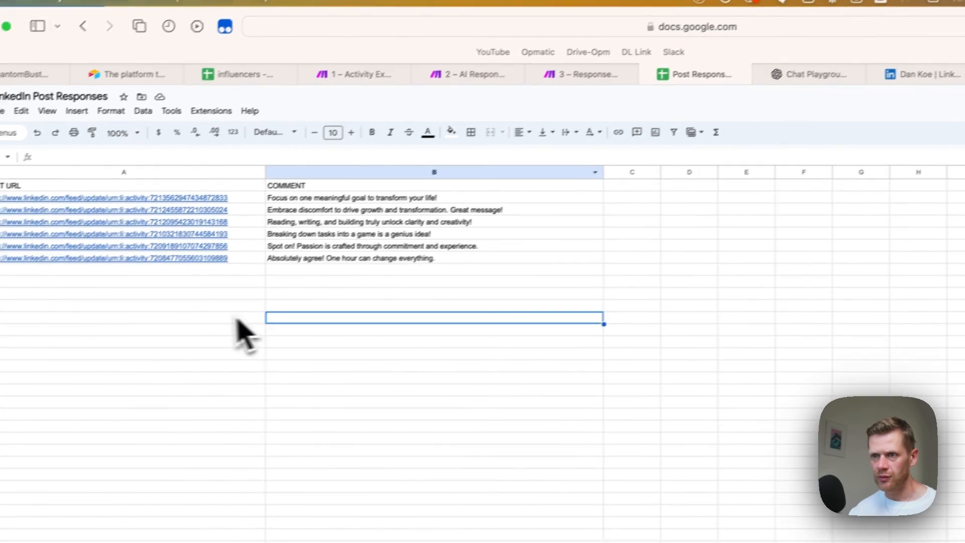
{"action": "left_click", "coordinate": [152, 285]}
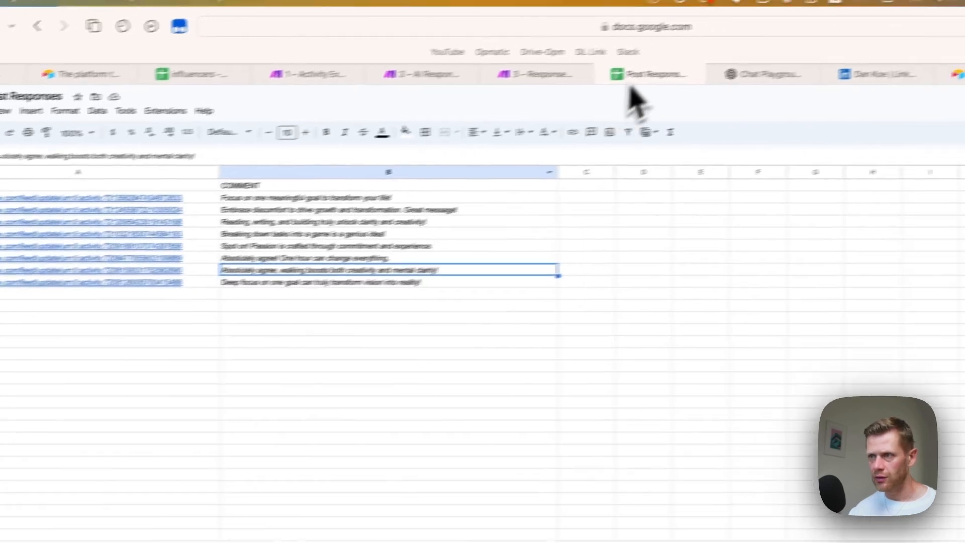
{"action": "left_click", "coordinate": [327, 284]}
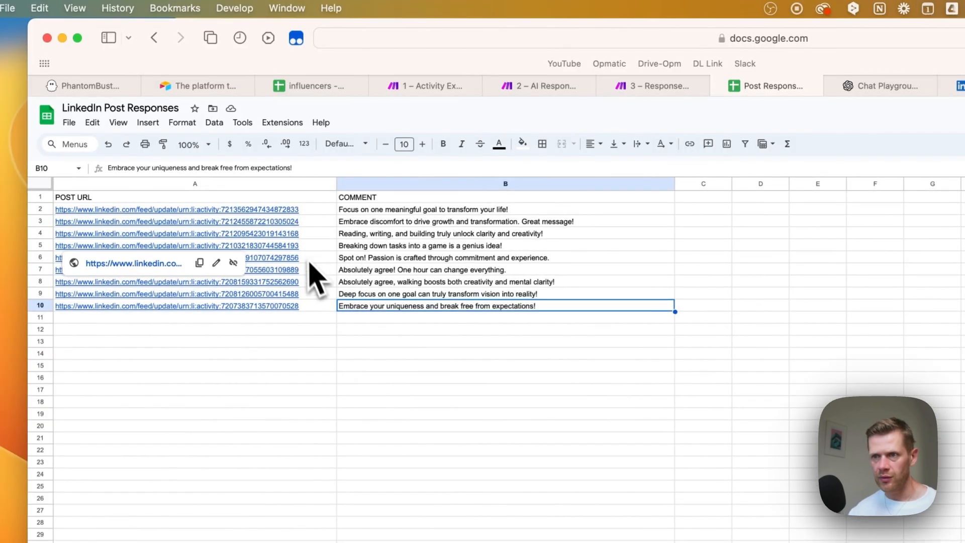
{"action": "left_click", "coordinate": [323, 235]}
Step: Open the OPM LinkedIn Growth 3 – Response Poster Tutorial scenario
{"action": "left_click", "coordinate": [649, 86]}
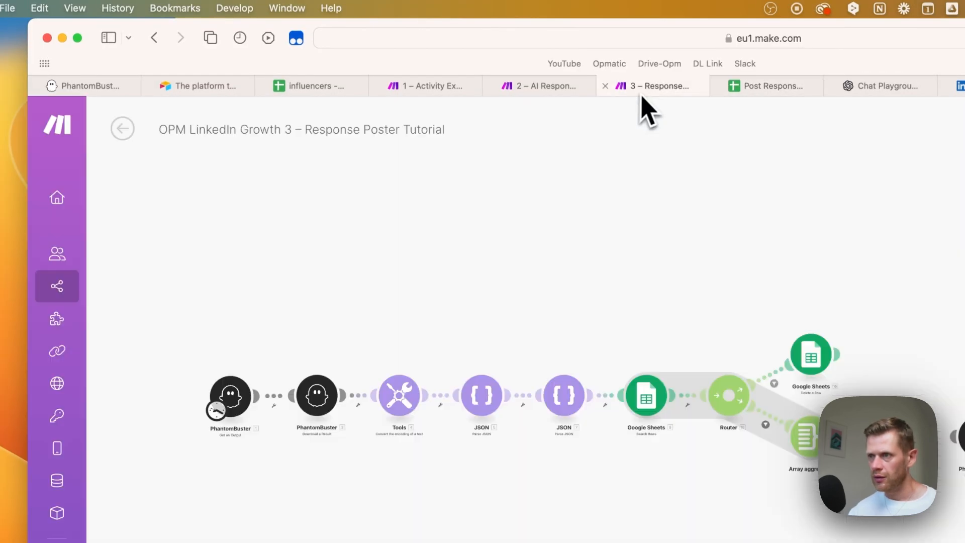
Step: Open the AI Response Generator scenario, inspect the output of the Airtable record-creation module, and review the post records in the Airtable table
{"action": "left_click", "coordinate": [500, 90]}
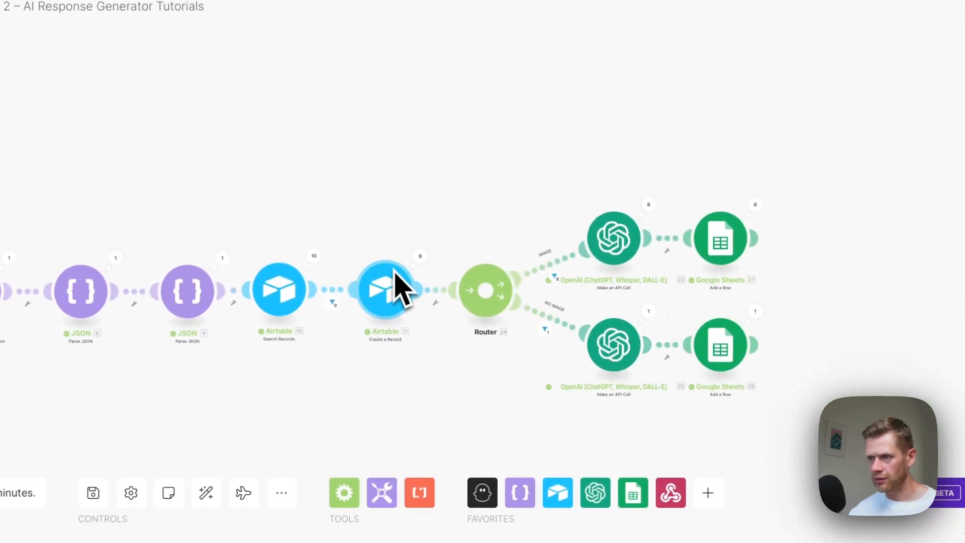
{"action": "left_click", "coordinate": [420, 257]}
{"action": "left_click", "coordinate": [347, 229]}
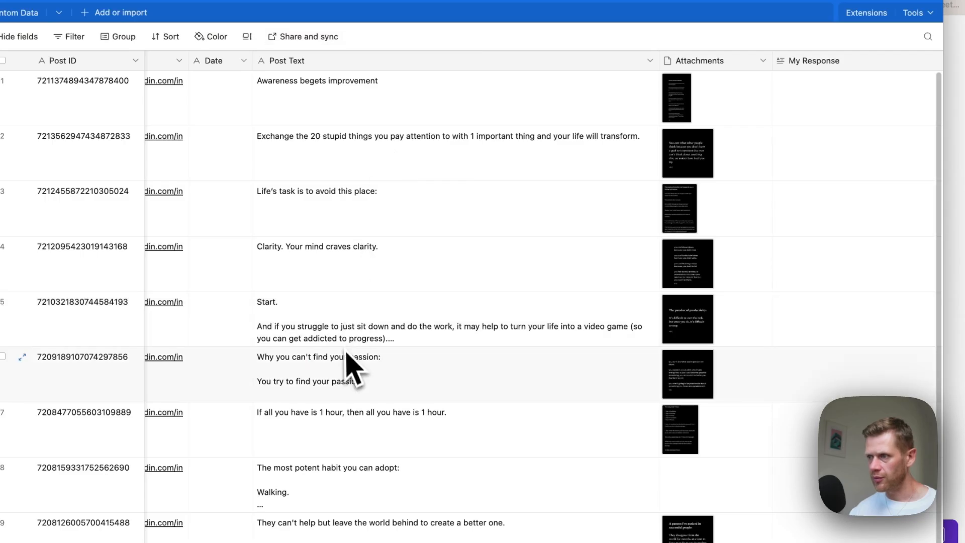
{"action": "scroll", "coordinate": [352, 369], "scroll_direction": "down", "scroll_amount": 2}
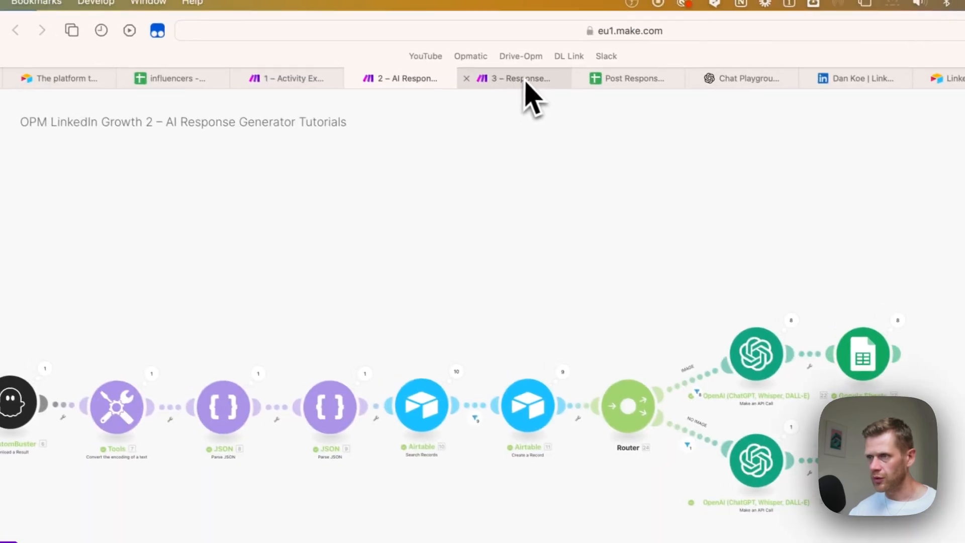
Step: Clear all post URLs and comments below the first post in the LinkedIn Post Responses sheet
{"action": "left_click", "coordinate": [533, 82]}
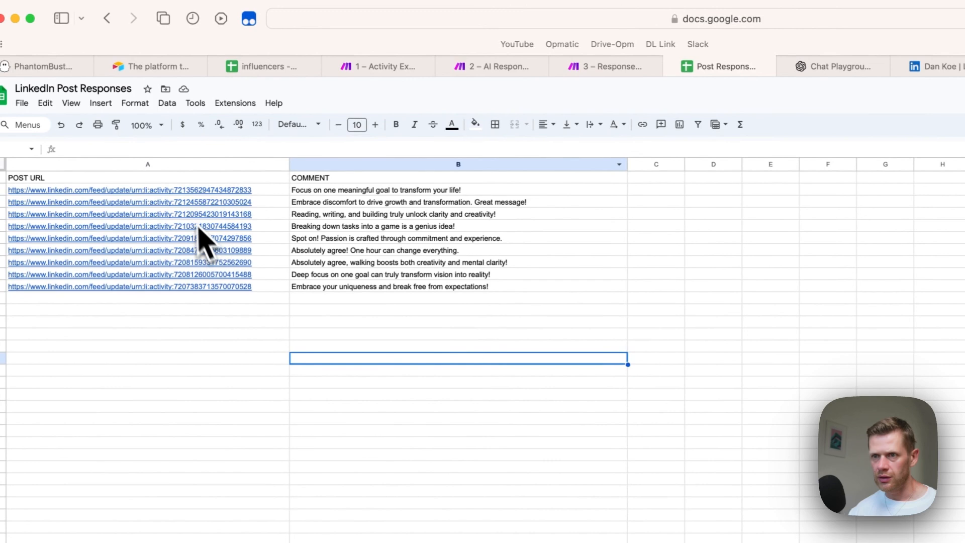
{"action": "left_click", "coordinate": [198, 203], "text": "shift"}
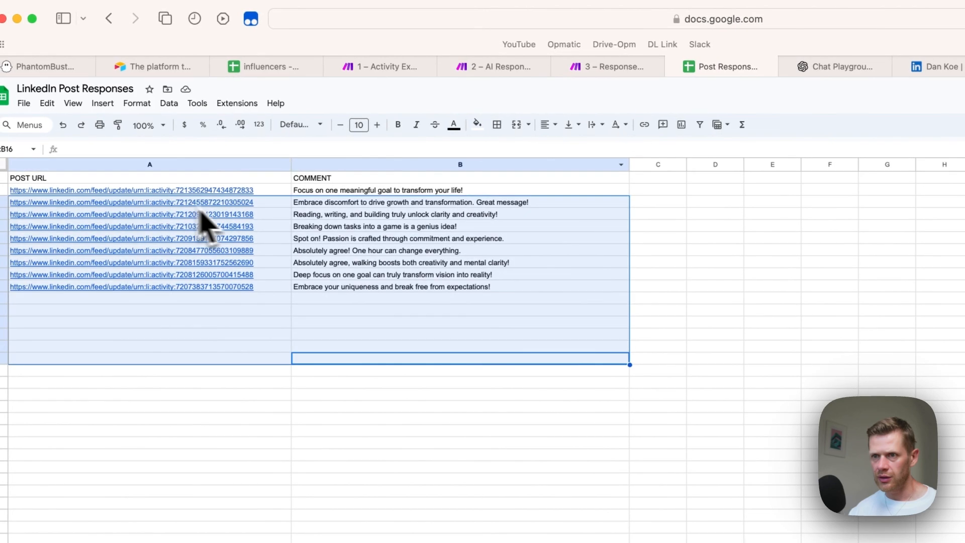
{"action": "key", "text": "Delete"}
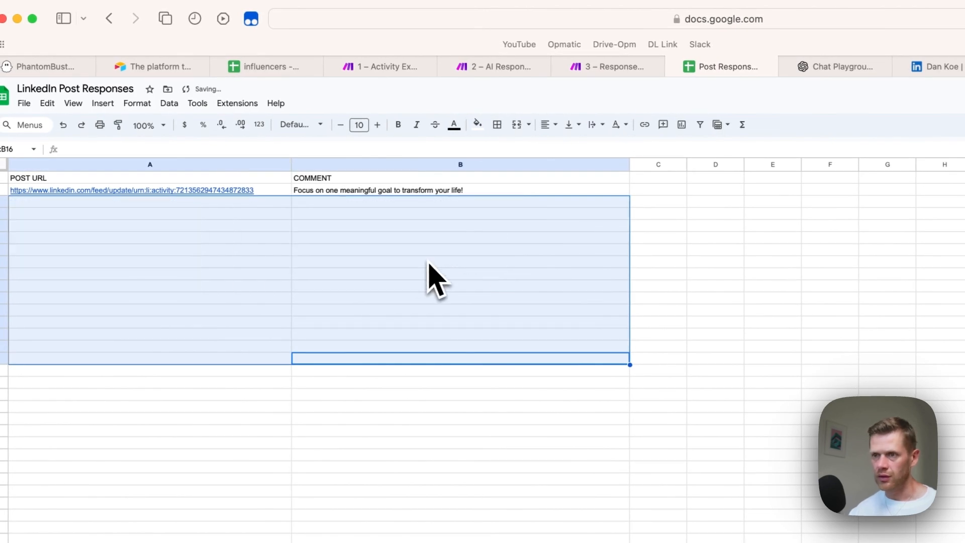
{"action": "left_click", "coordinate": [378, 299]}
Step: Run the OPM LinkedIn Growth 3 – Response Poster Tutorial scenario in Make
{"action": "left_click", "coordinate": [602, 69]}
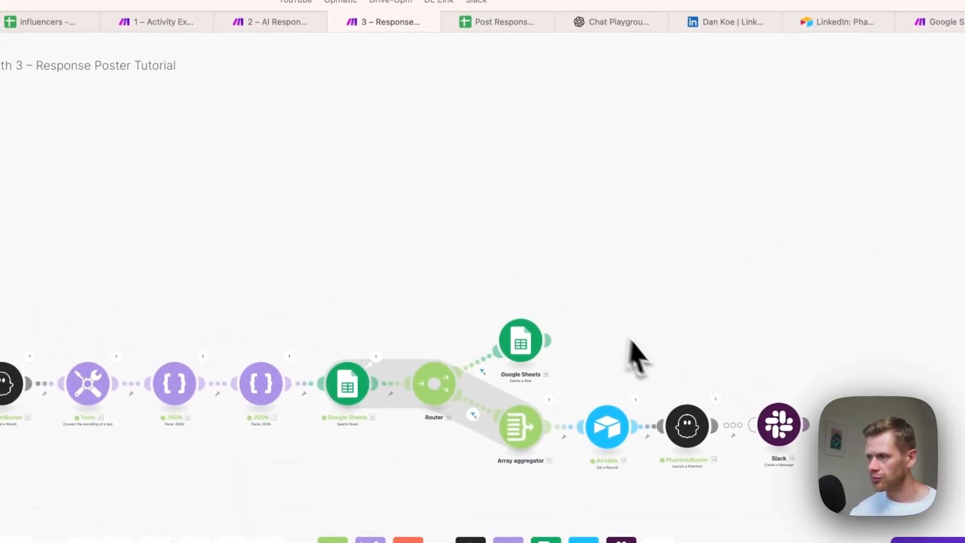
Step: Switch to Chrome, open the Untitled LinkedIn Auto Commenter phantom in PhantomBuster, and check the comments under the target LinkedIn post
{"action": "key", "text": "super+Tab"}
{"action": "left_click", "coordinate": [424, 344]}
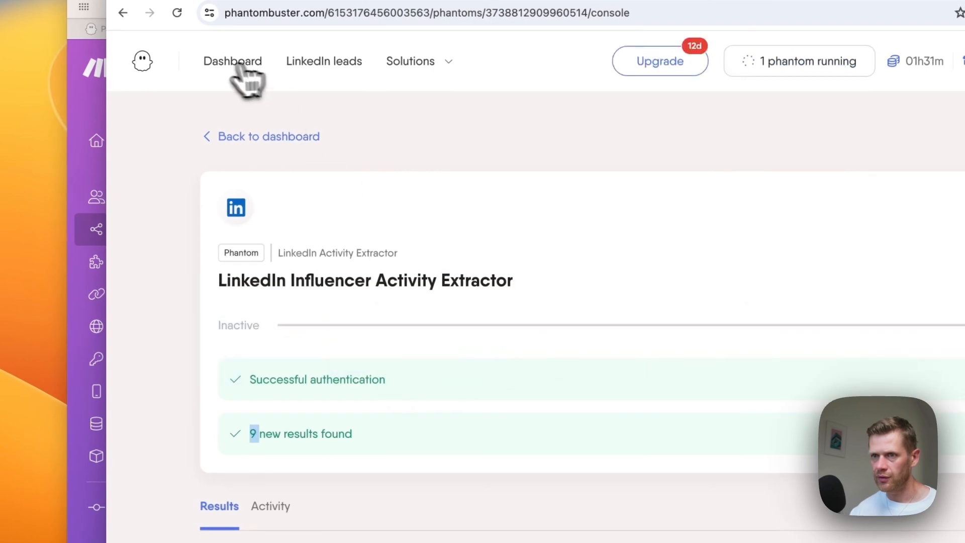
{"action": "left_click", "coordinate": [229, 141]}
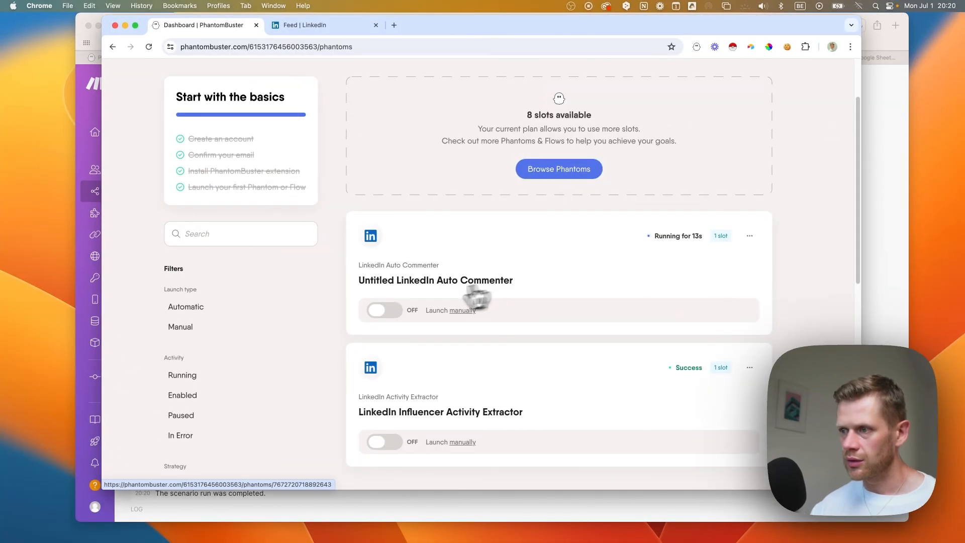
{"action": "left_click", "coordinate": [497, 291]}
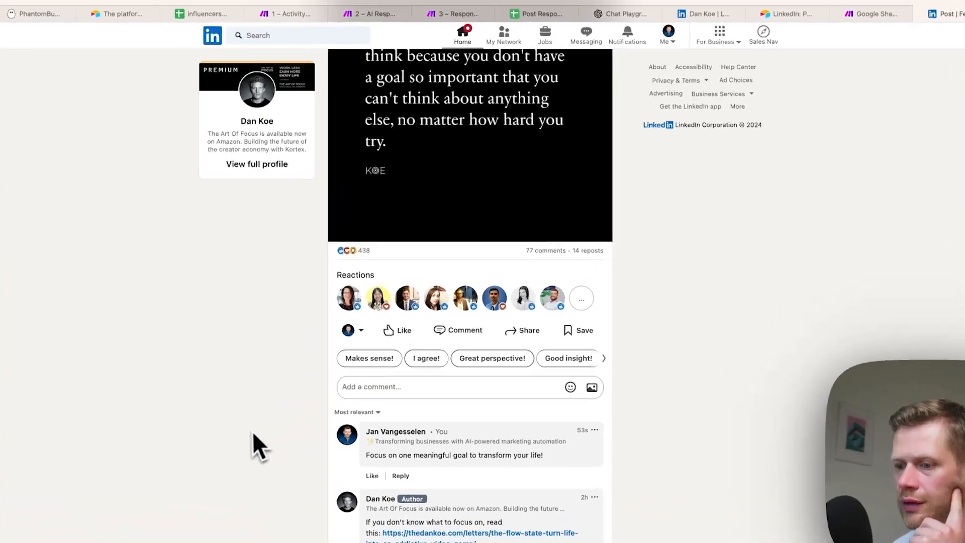
{"action": "scroll", "coordinate": [204, 483], "scroll_direction": "down", "scroll_amount": 5}
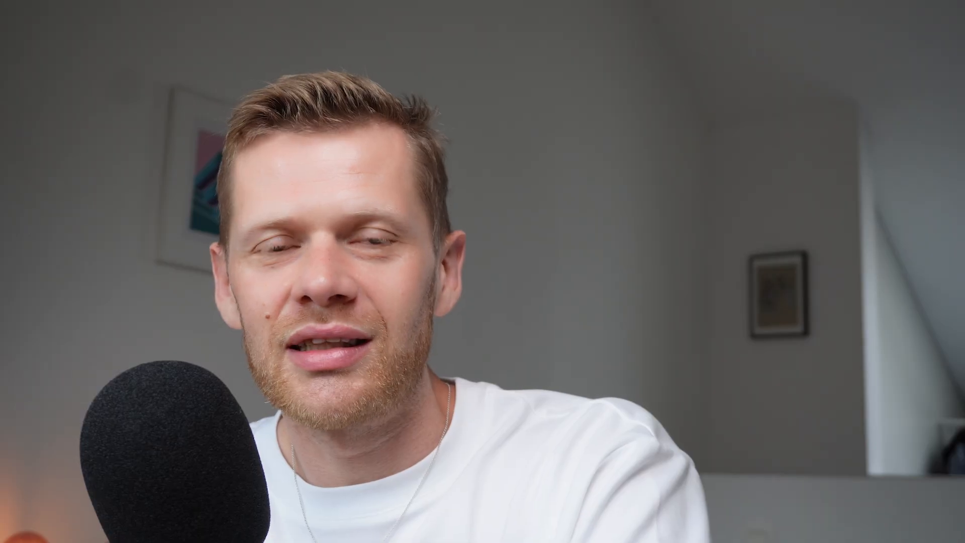